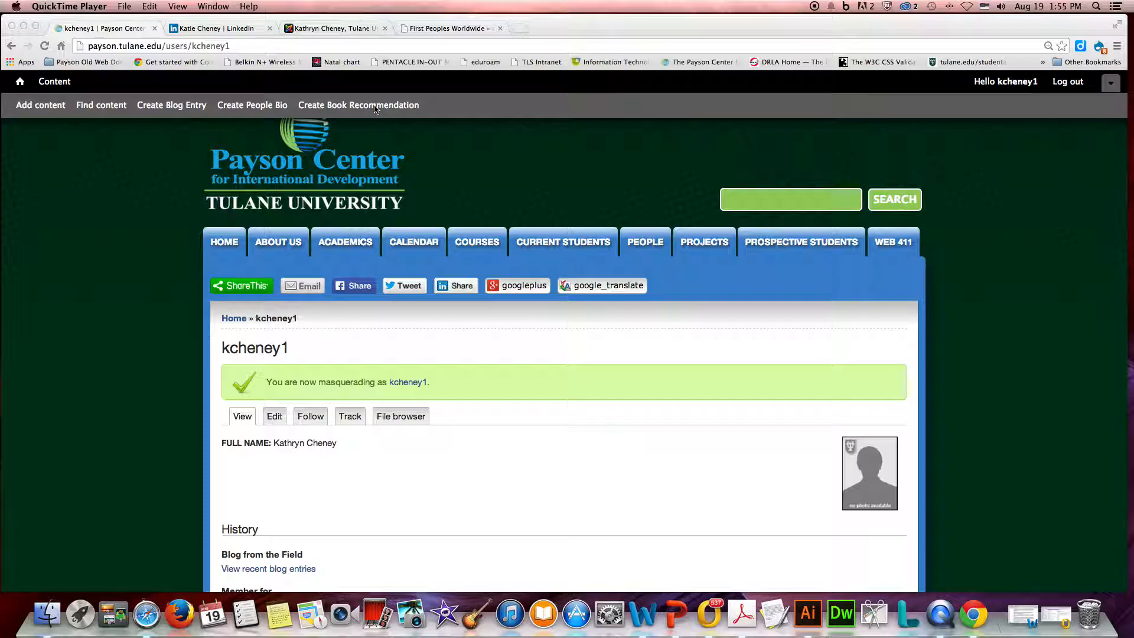
Step: Open the Add content page to view the content types available to this account
left_click(37, 109)
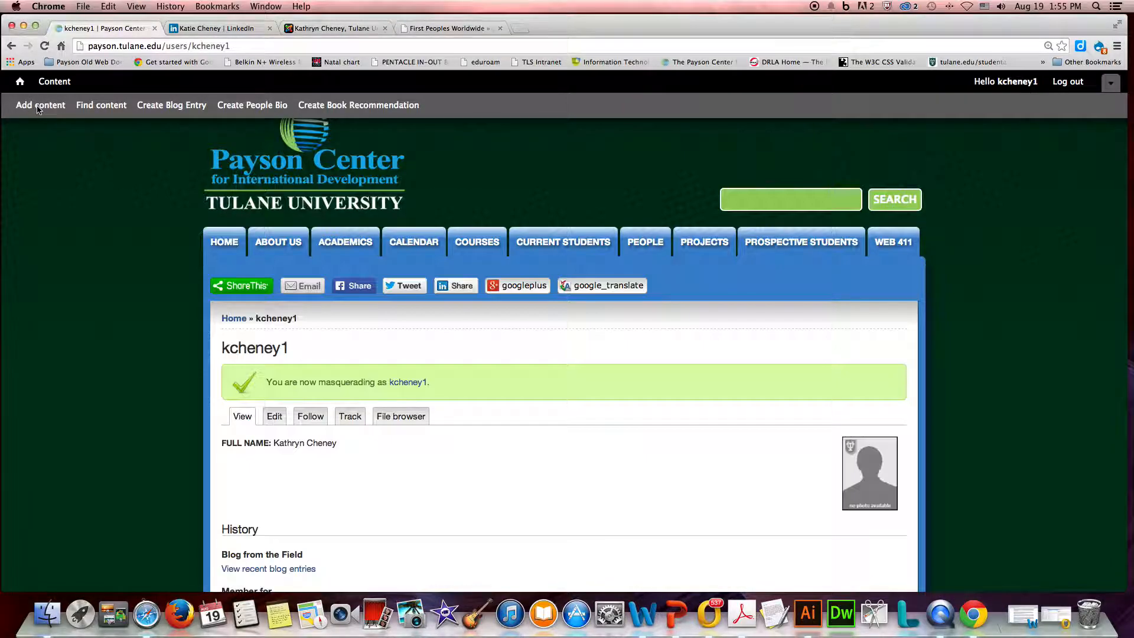
left_click(37, 110)
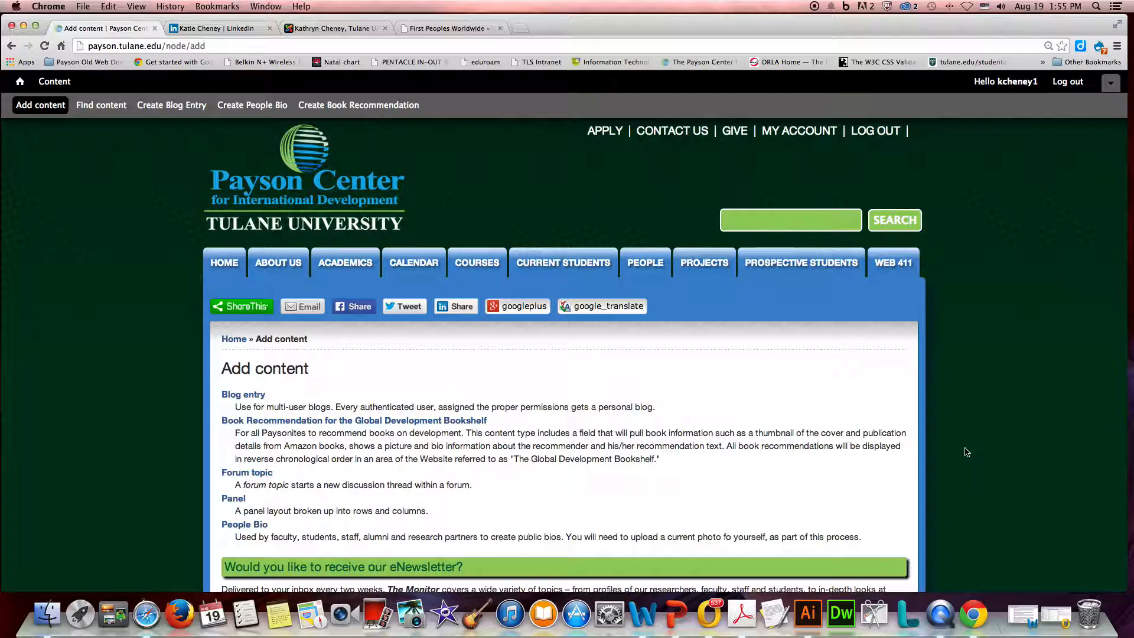
Step: Open the Web 411 section and look over the Getting Started documentation and its list of tutorials
mouse_move(890, 276)
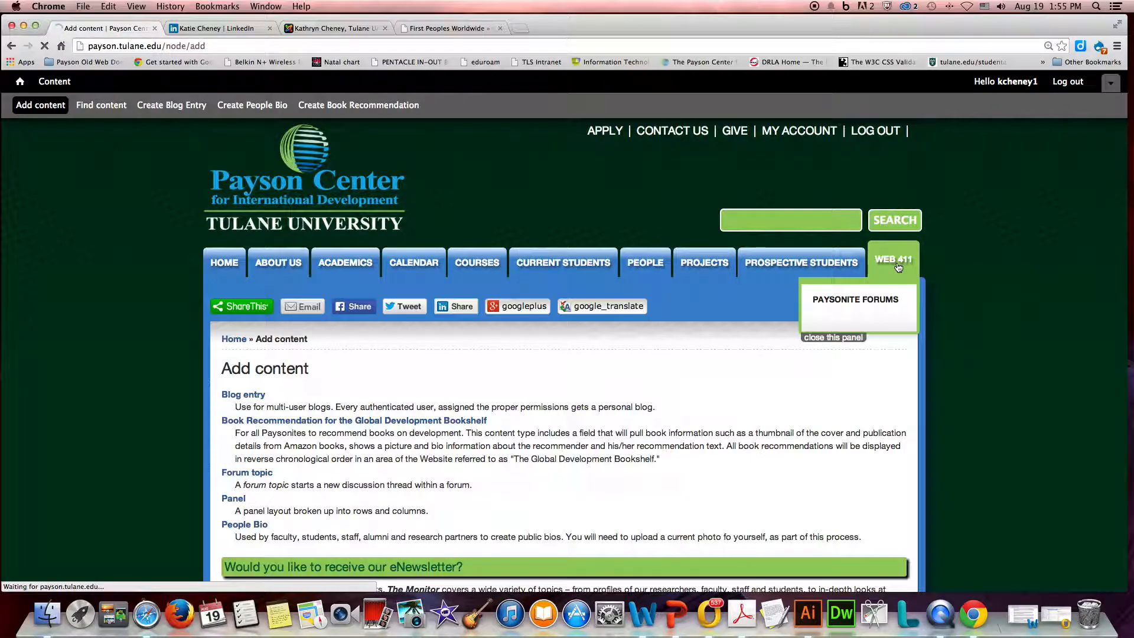
left_click(899, 267)
scroll(1014, 346, "down", 3)
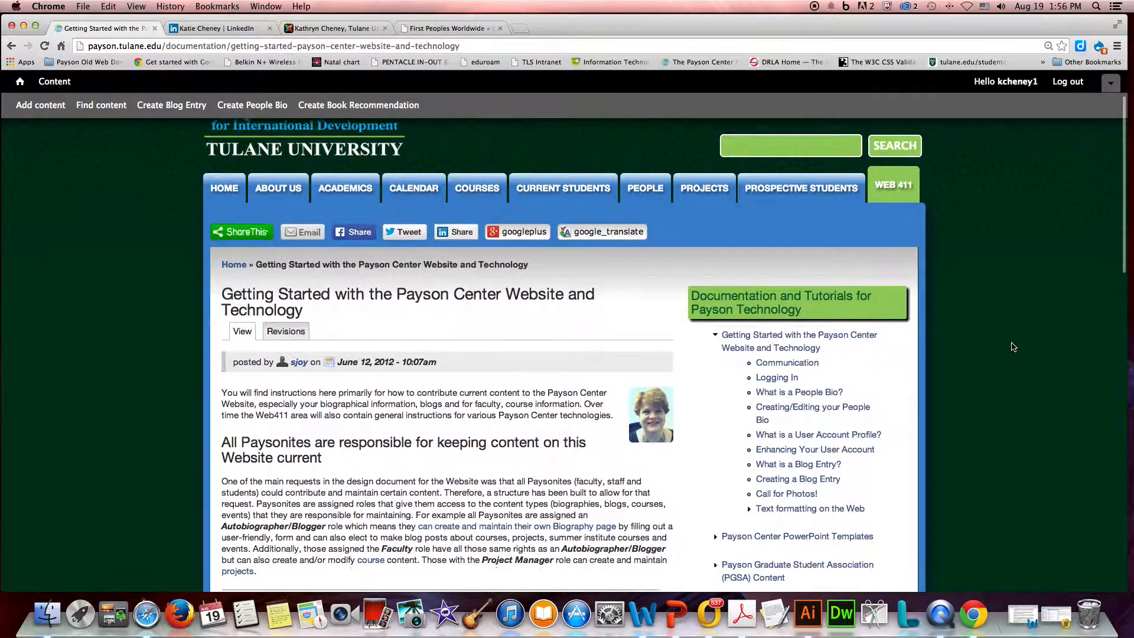
scroll(1013, 347, "down", 1)
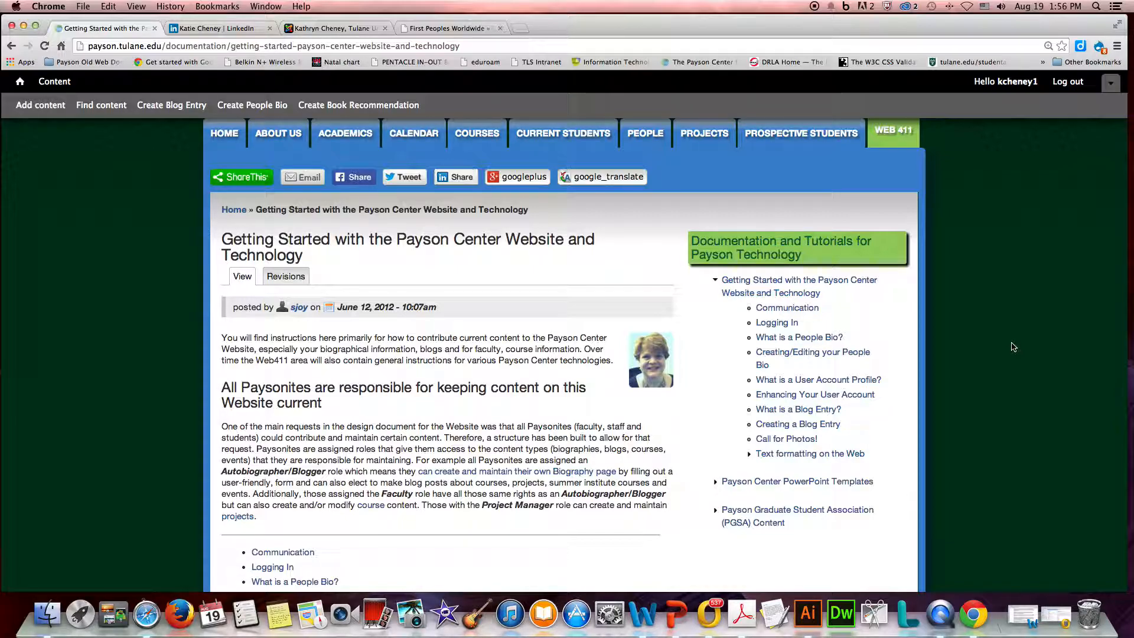
scroll(1014, 347, "down", 1)
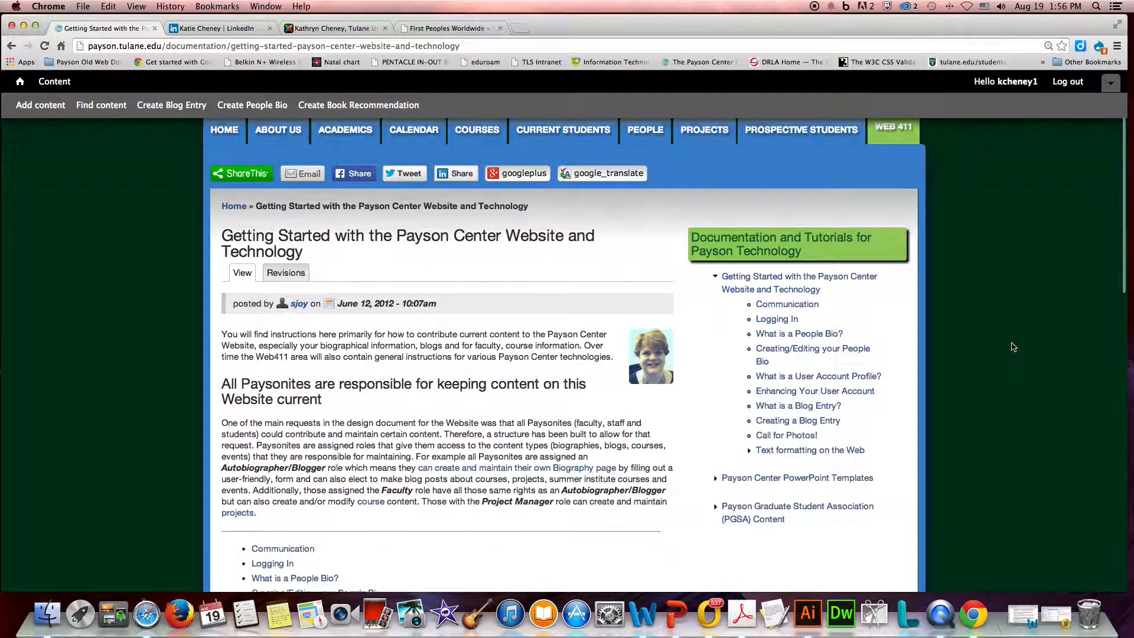
scroll(1014, 347, "down", 3)
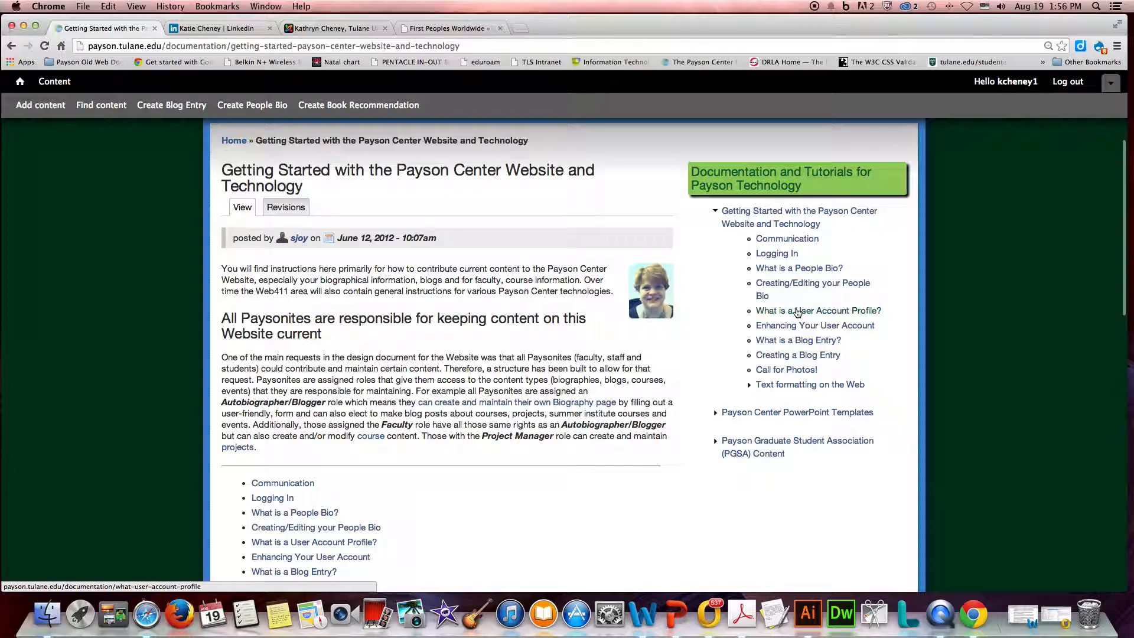
Step: Open the "What is a People Bio?" documentation page and read its explanation down to "Your first task"
left_click(787, 270)
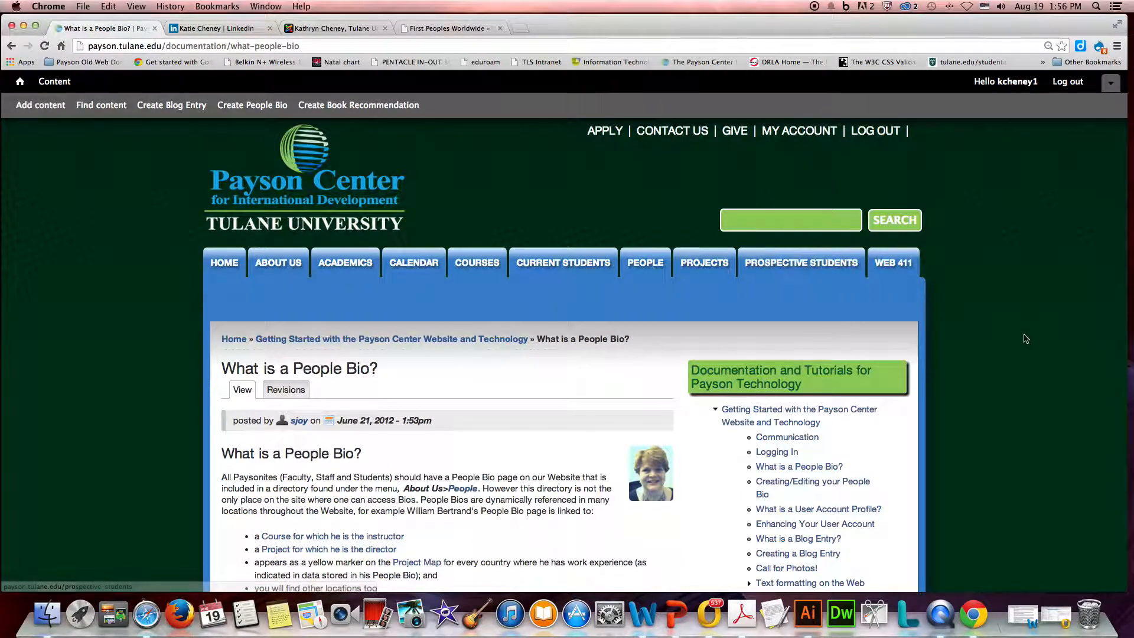
scroll(1018, 336, "down", 2)
scroll(1018, 336, "down", 2)
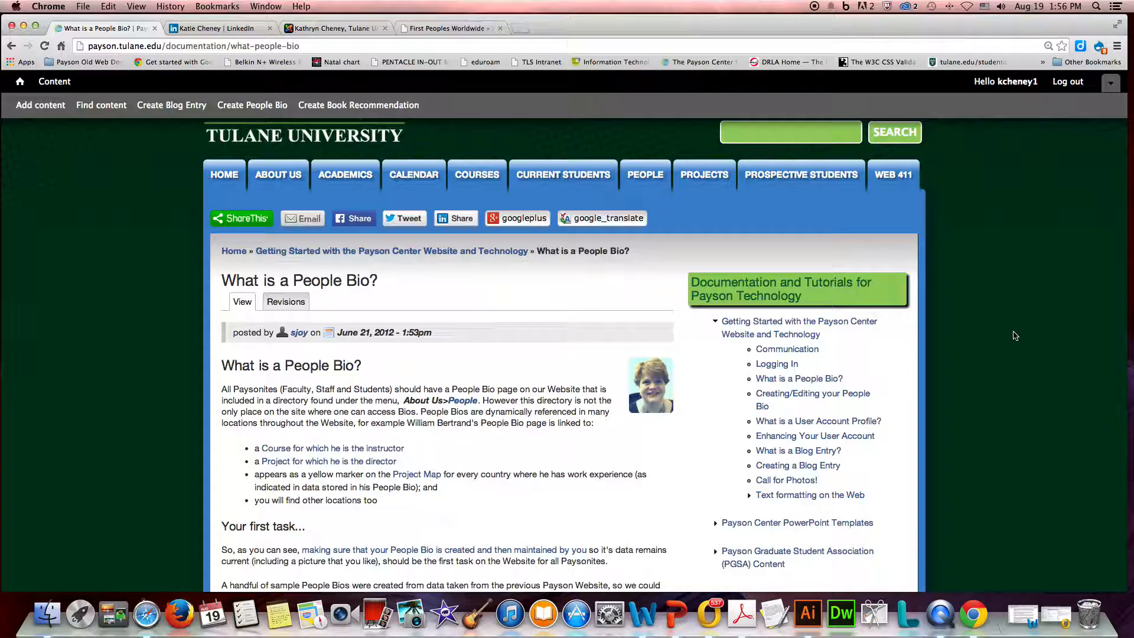
scroll(1015, 335, "down", 1)
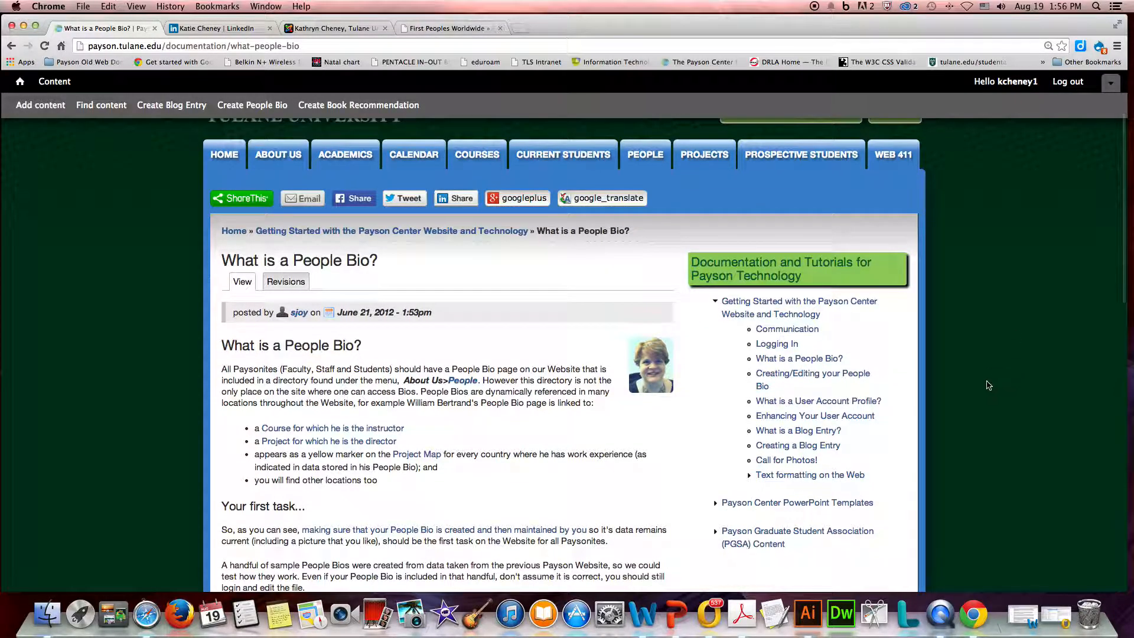
scroll(989, 385, "down", 1)
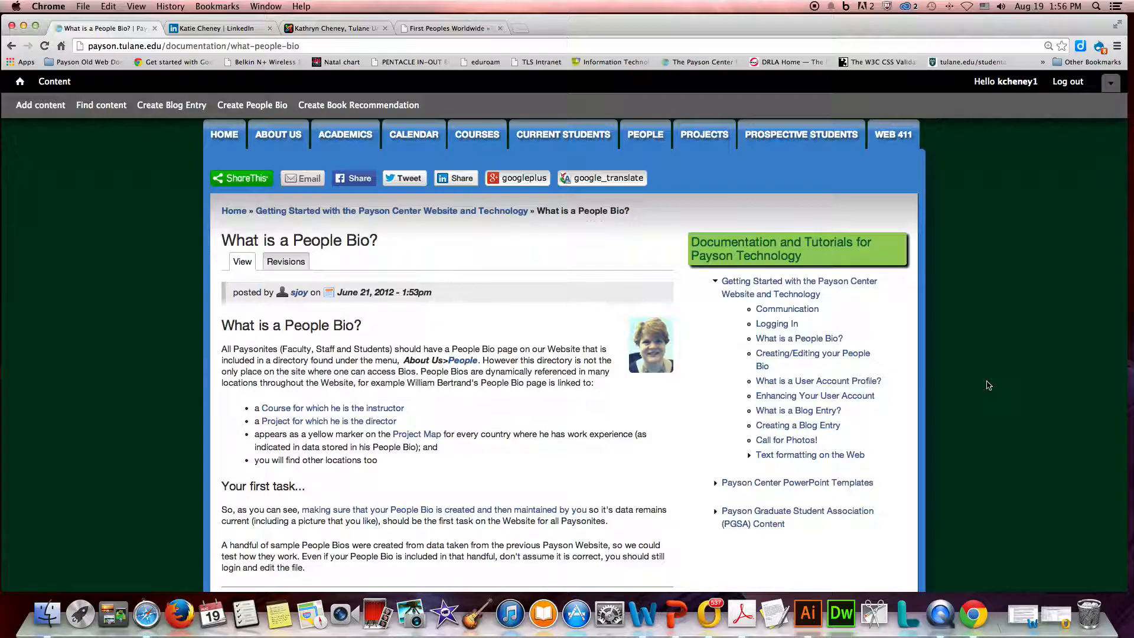
Step: Open the Project Map linked from the People Bio documentation and zoom in on Cape Verde and the Senegal coast
left_click(423, 437)
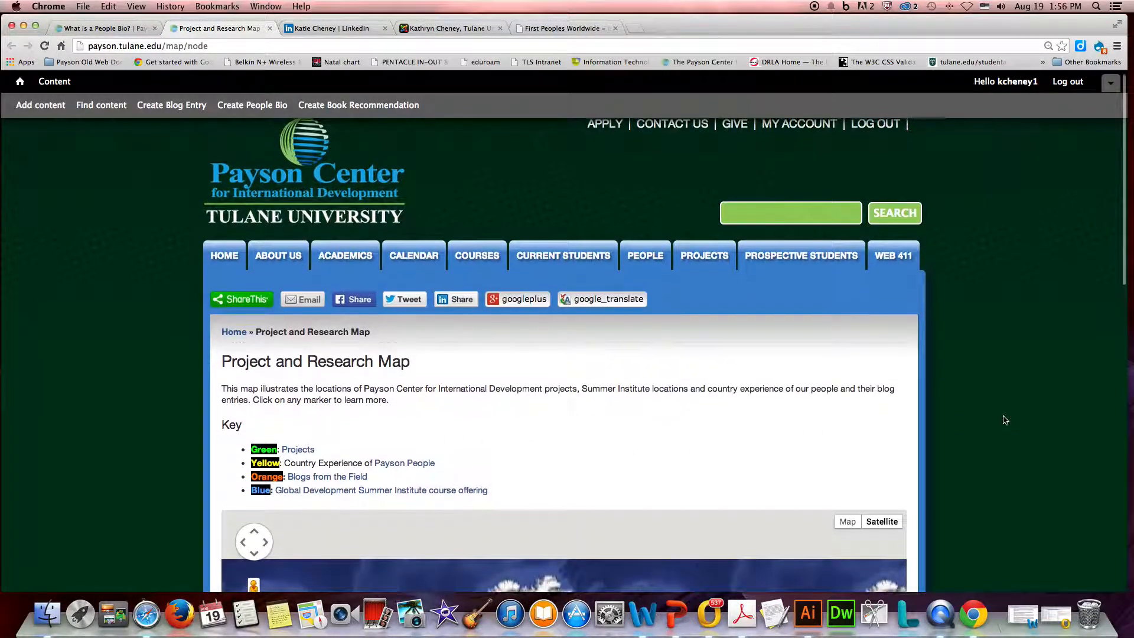
scroll(1006, 420, "down", 5)
scroll(1004, 420, "down", 5)
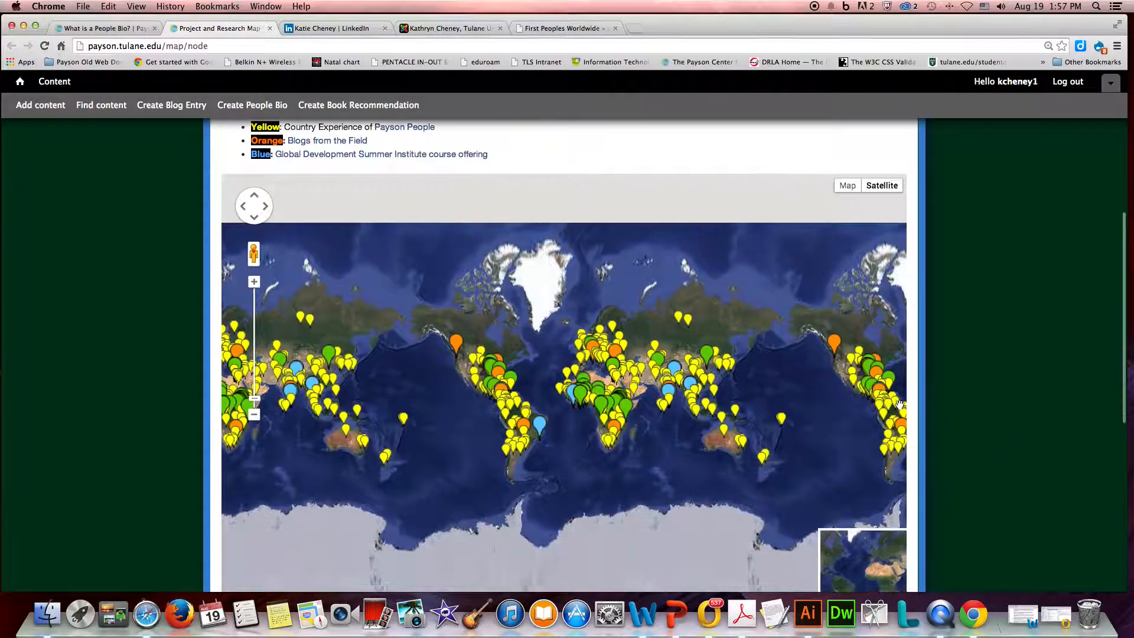
left_click(255, 370)
left_click_drag(255, 370, 265, 342)
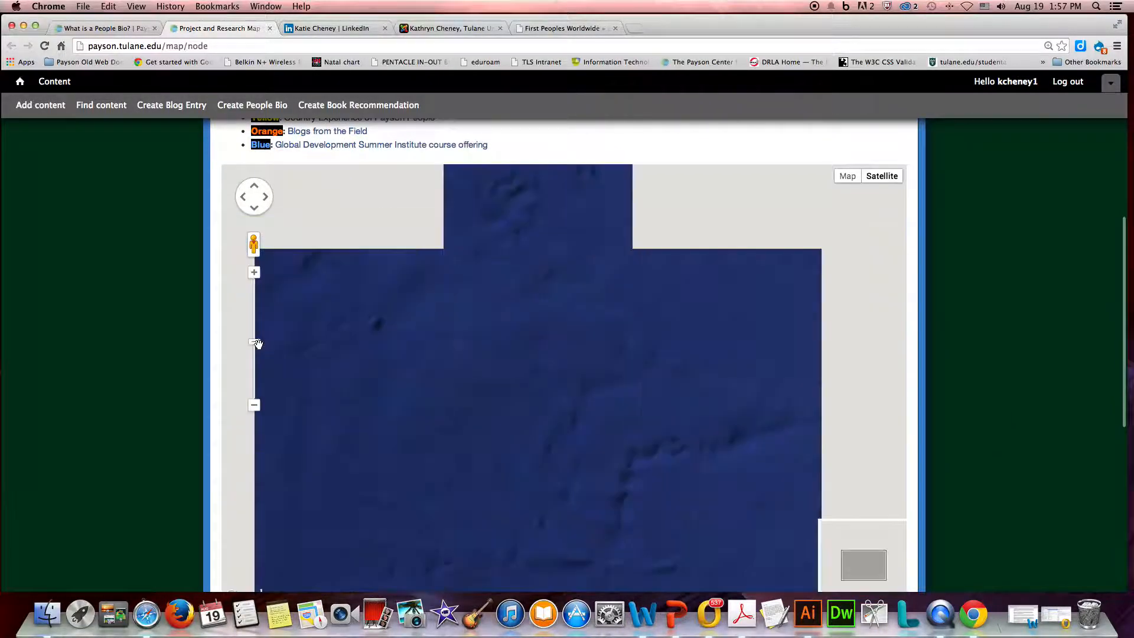
left_click(255, 361)
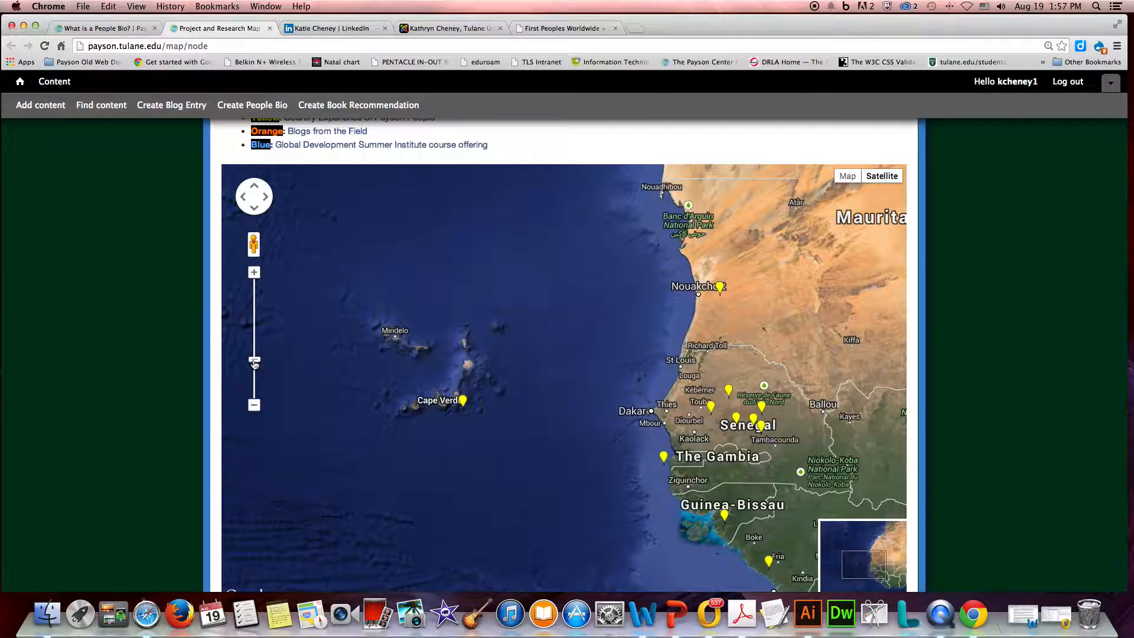
Step: View the person summary behind the yellow Cape Verde marker, then close it
left_click(464, 406)
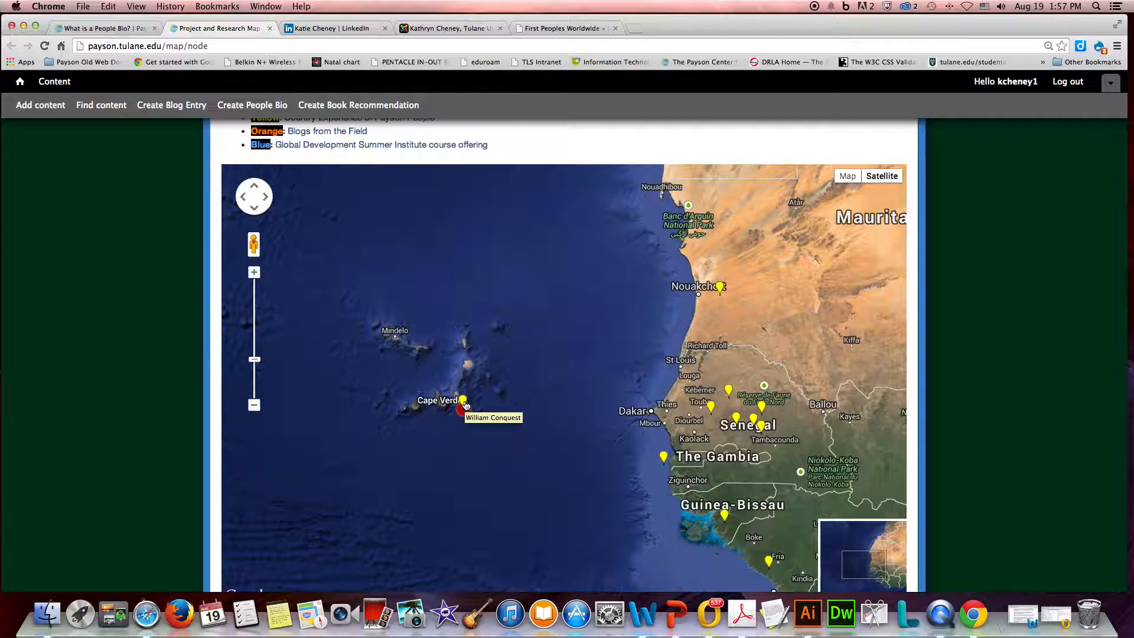
left_click(464, 403)
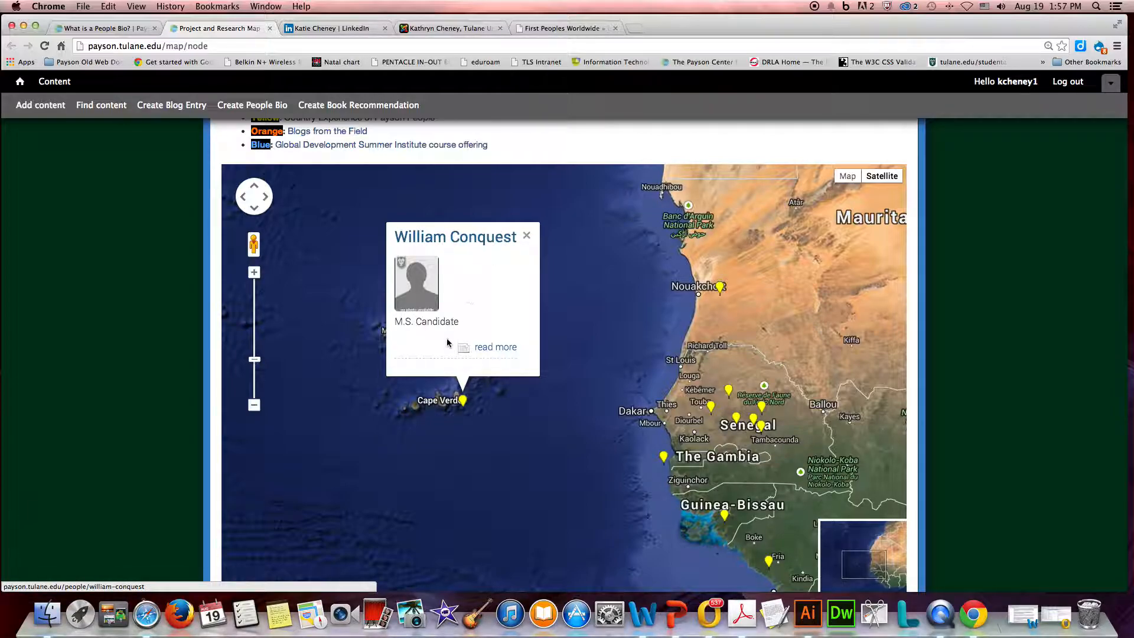
left_click(528, 236)
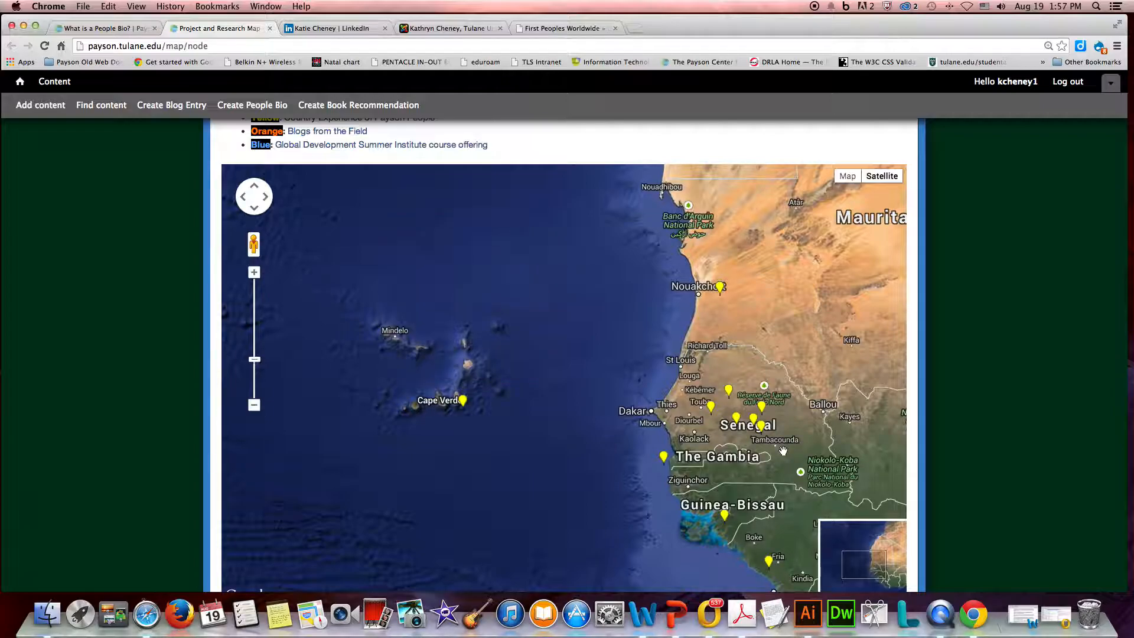
Step: Open the full People Bio from the northernmost yellow marker in Senegal and review it down to Country Experience
left_click(729, 392)
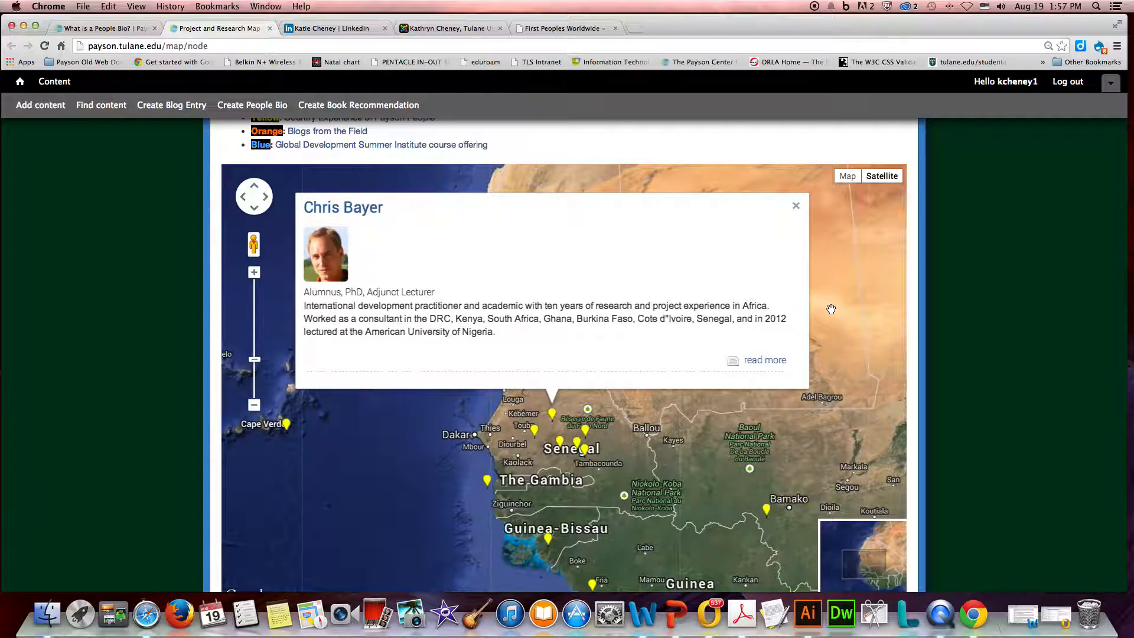
left_click(766, 362)
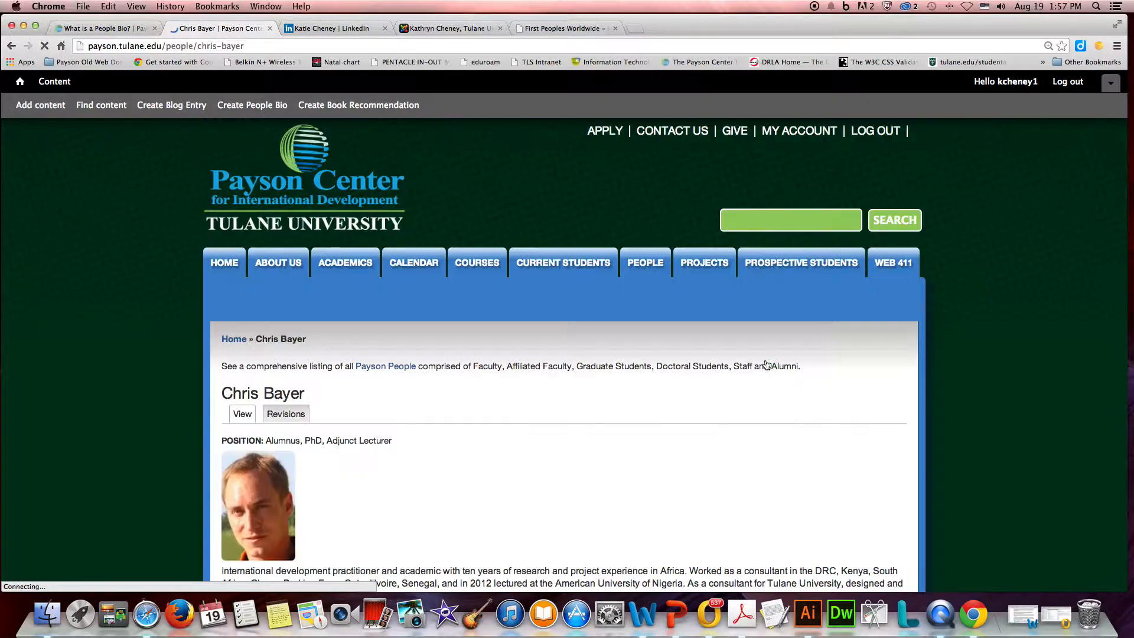
scroll(838, 388, "down", 6)
scroll(836, 389, "down", 8)
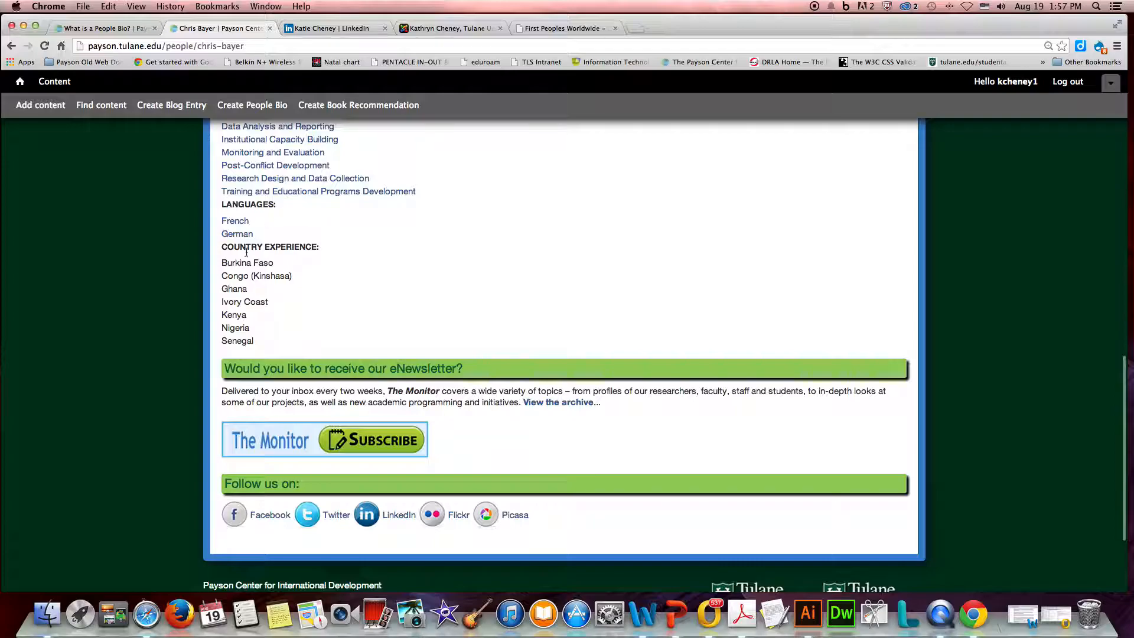
scroll(387, 310, "up", 8)
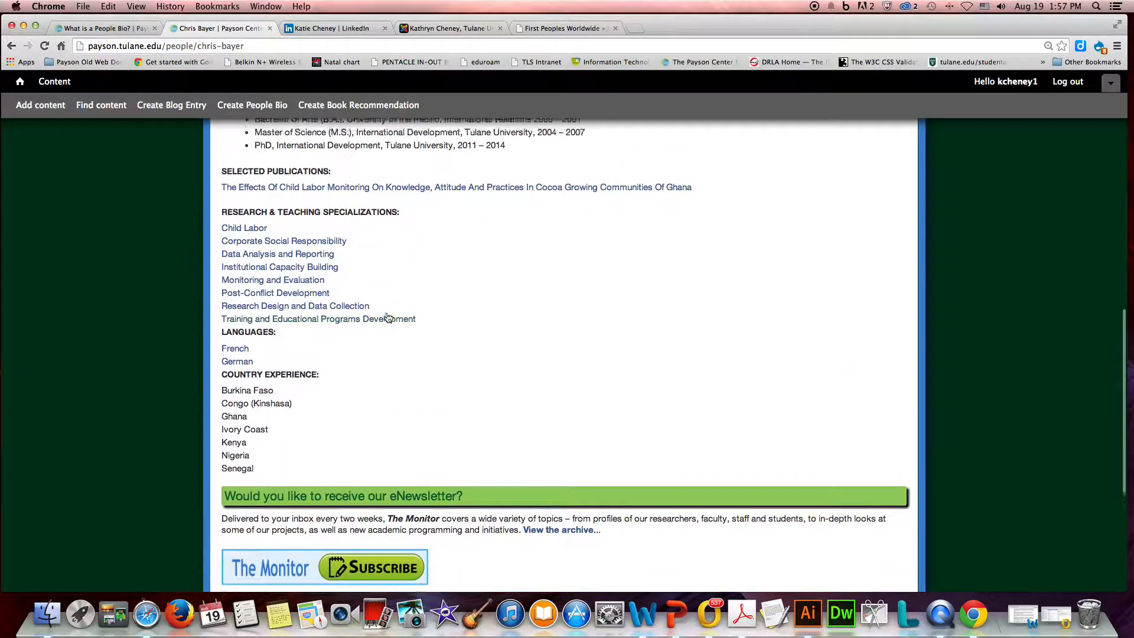
scroll(773, 316, "up", 5)
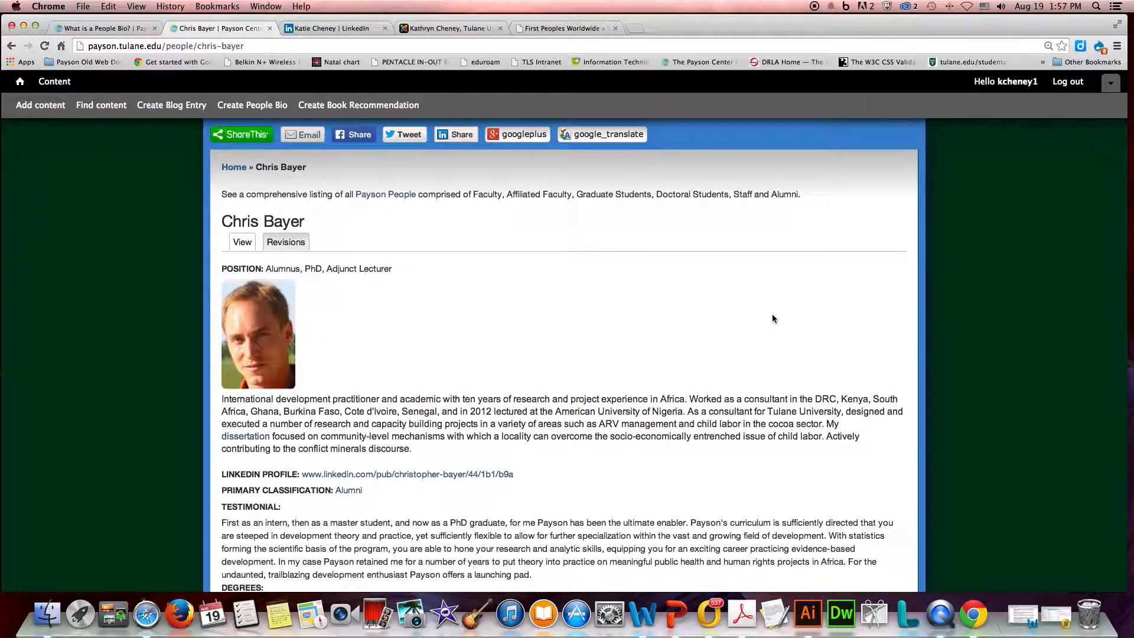
scroll(772, 313, "up", 4)
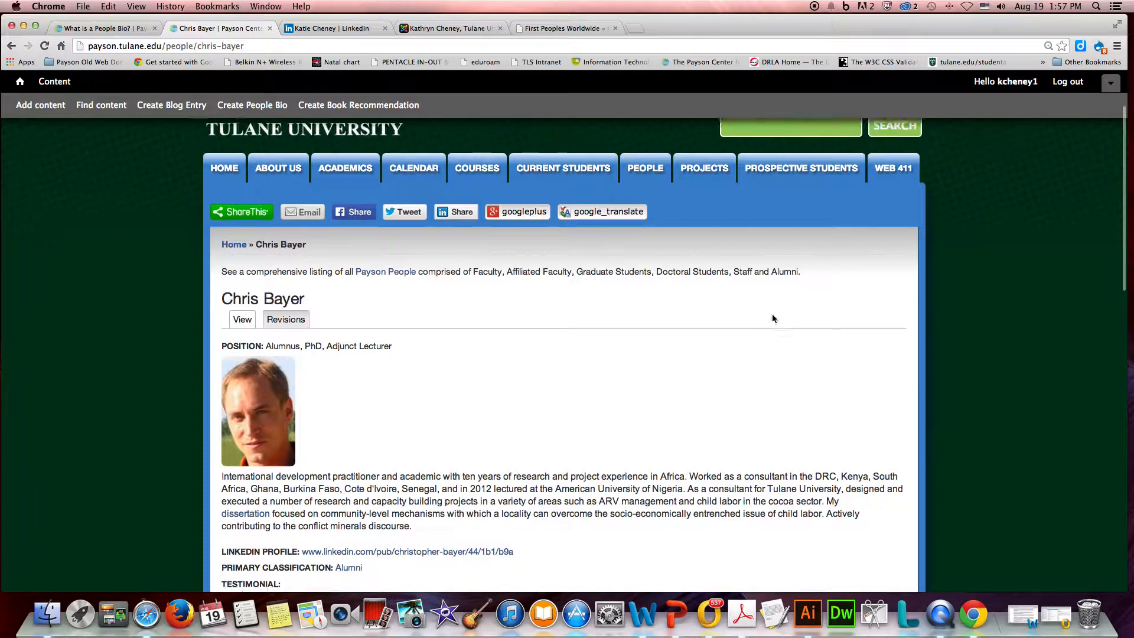
Step: Return from the bio page to the Web 411 documentation and look over its topic list
left_click(884, 230)
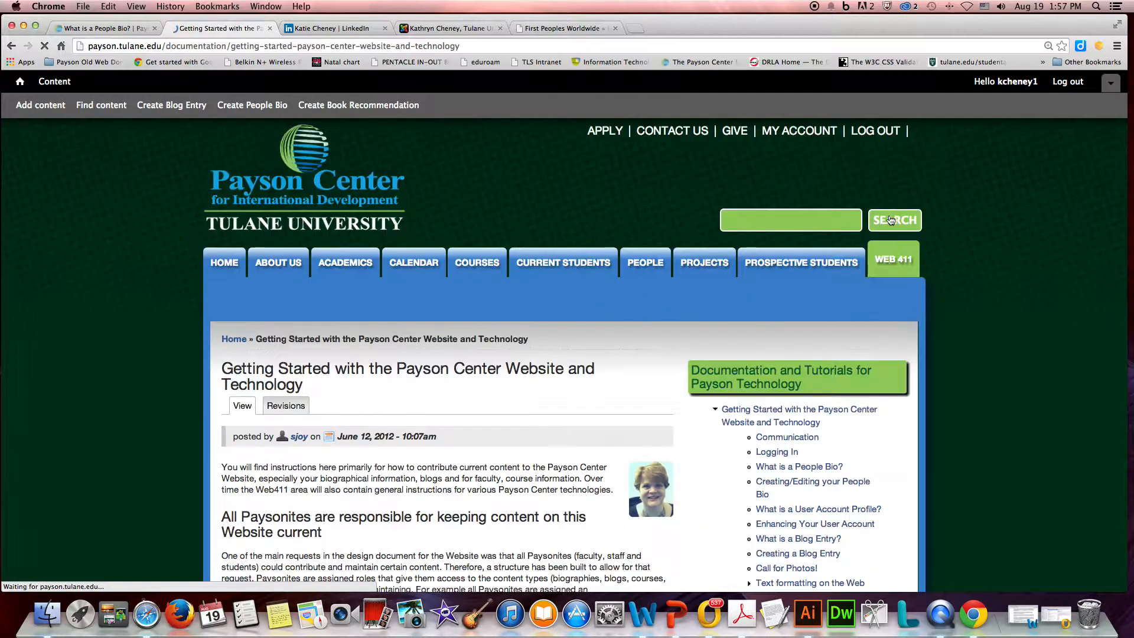
scroll(960, 398, "down", 5)
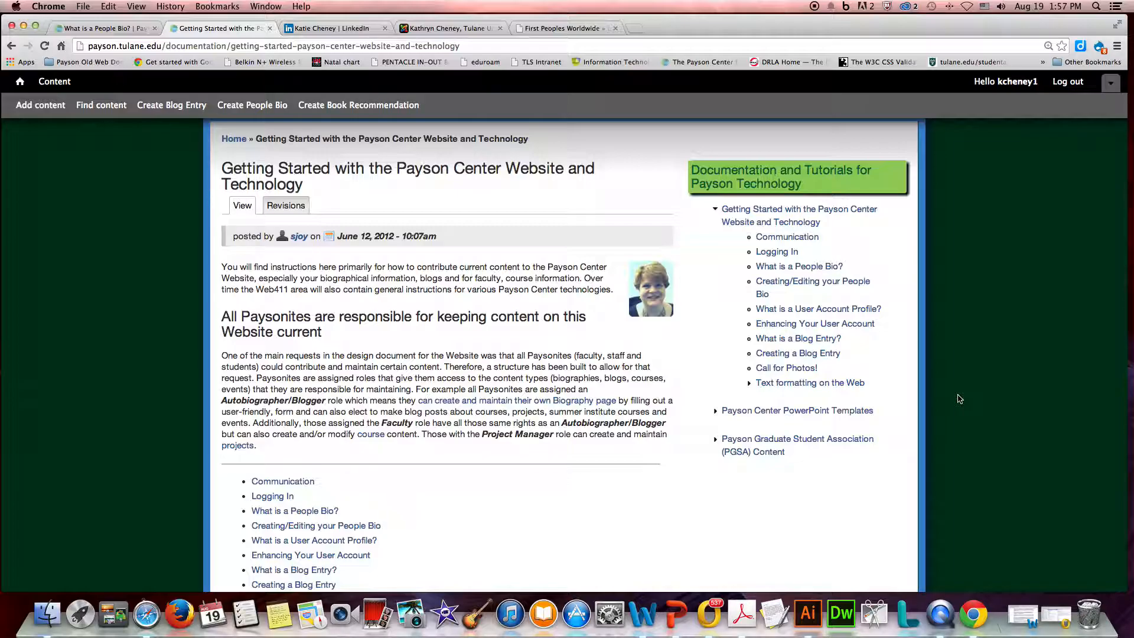
scroll(960, 398, "down", 1)
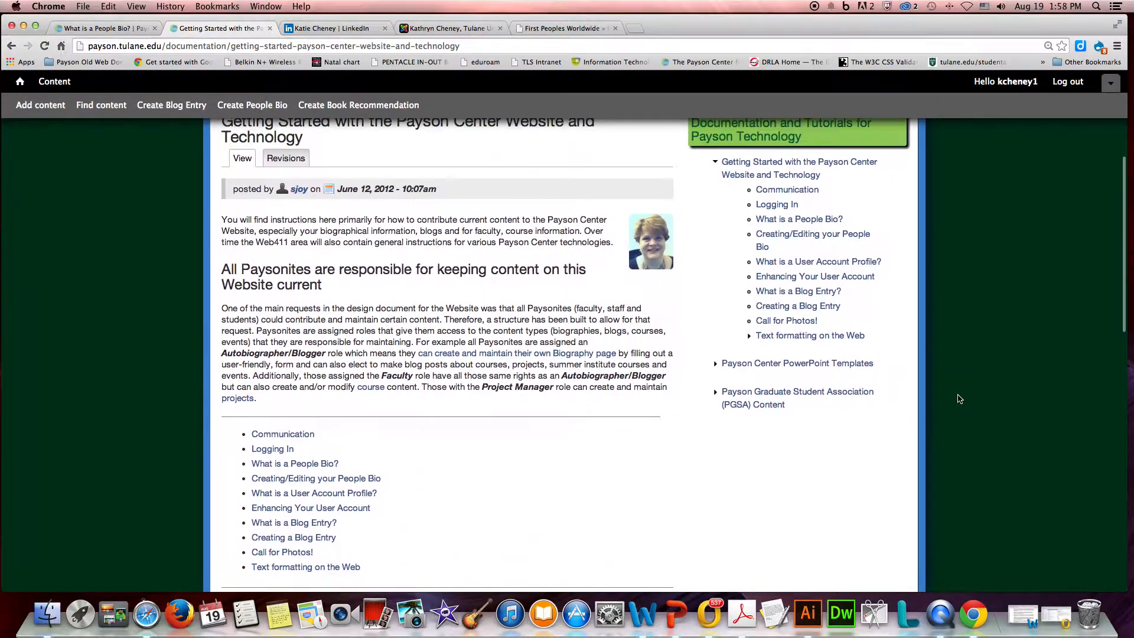
Step: Open the Payson People directory and browse the faculty, affiliated faculty, staff and M.S. Candidate listings
scroll(854, 375, "up", 5)
left_click(647, 188)
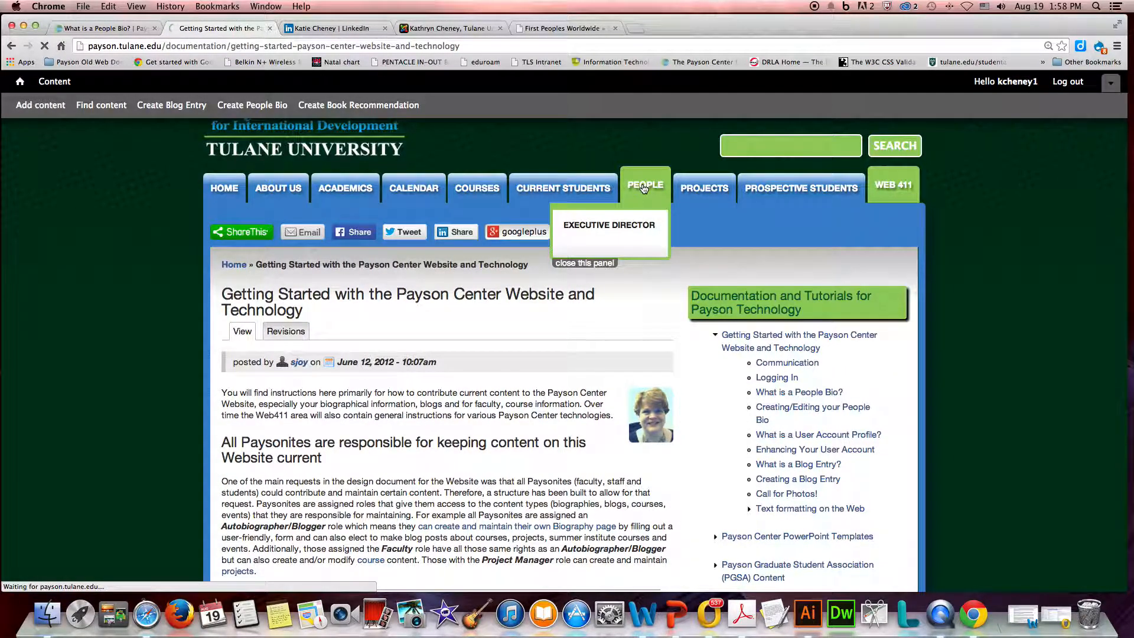
scroll(982, 418, "down", 10)
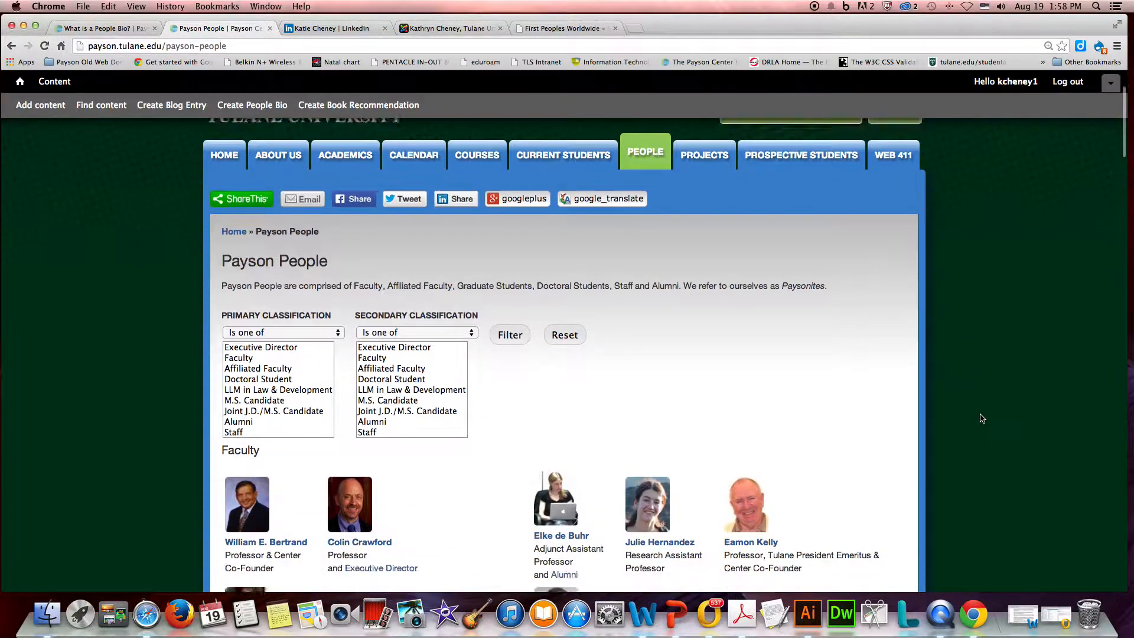
scroll(982, 418, "down", 20)
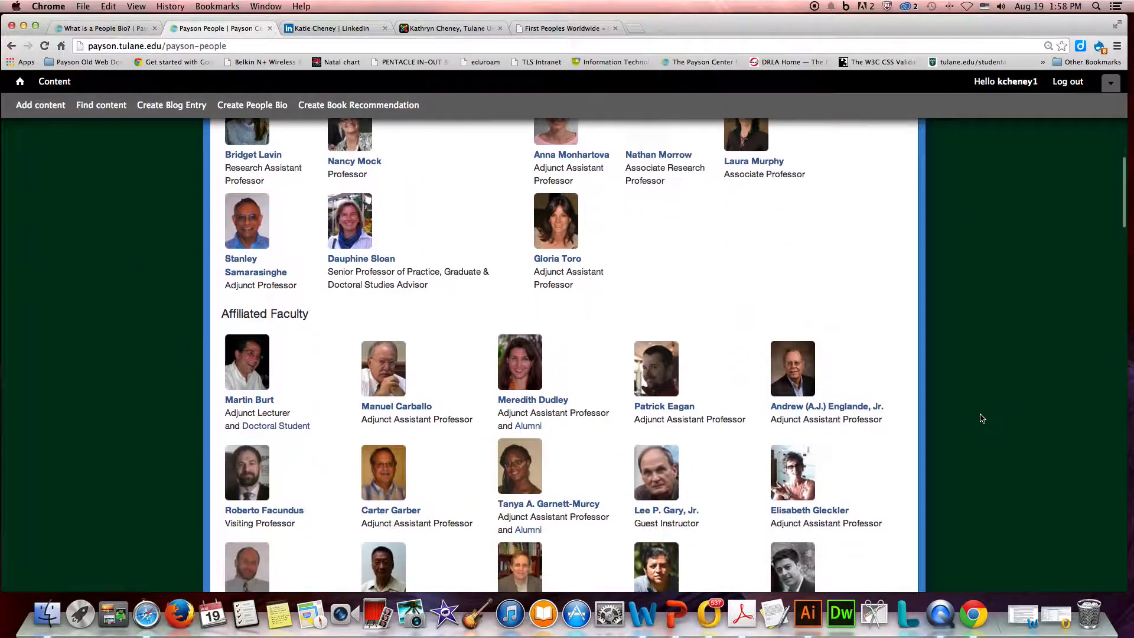
scroll(982, 418, "down", 10)
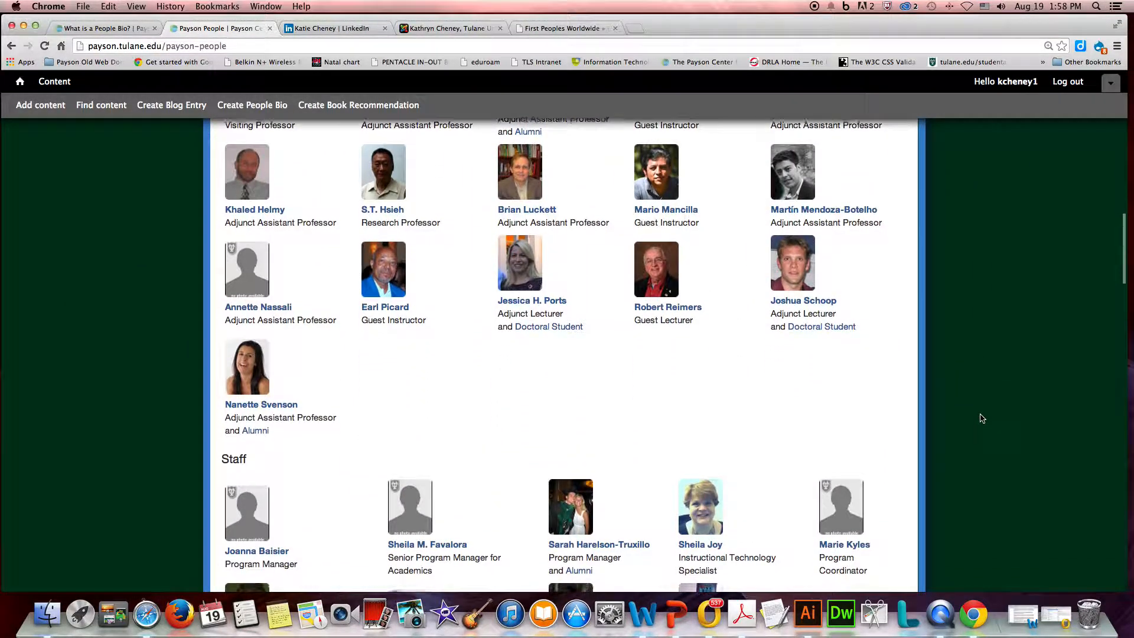
scroll(982, 418, "down", 8)
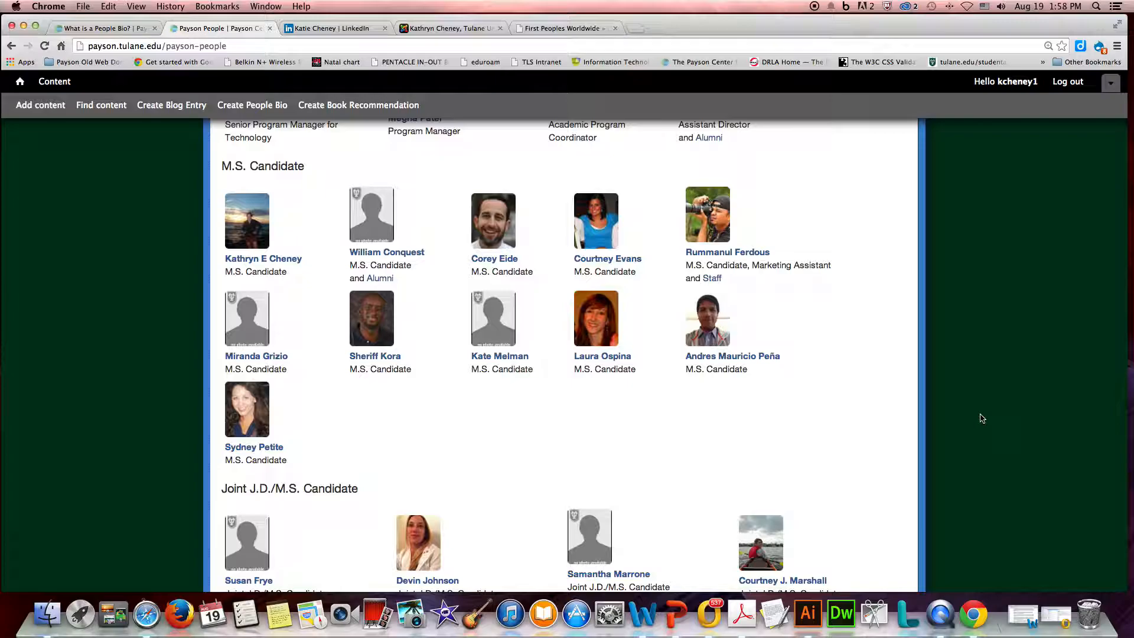
Step: Leave the Payson People directory and reopen the Web 411 Getting Started documentation
scroll(839, 343, "up", 3)
scroll(837, 343, "up", 15)
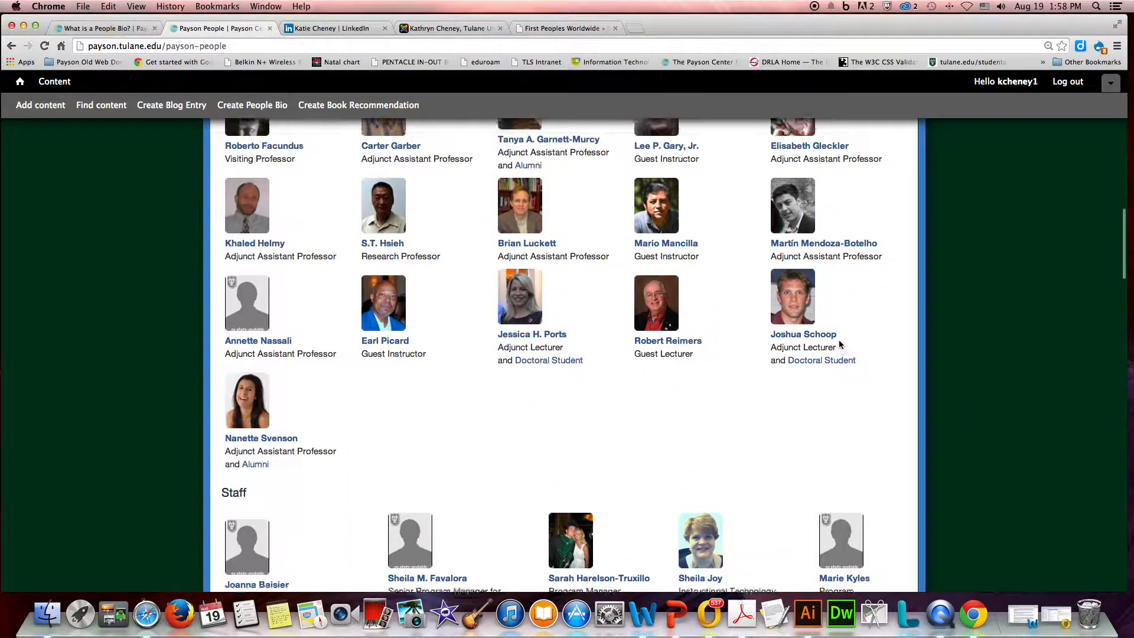
scroll(840, 340, "up", 5)
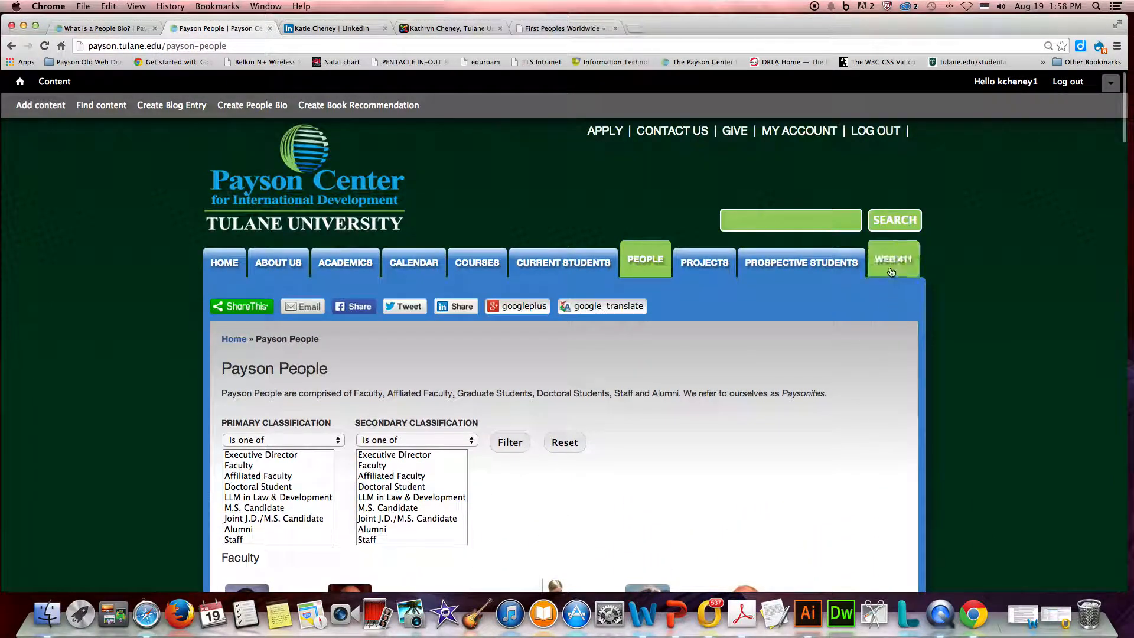
left_click(892, 266)
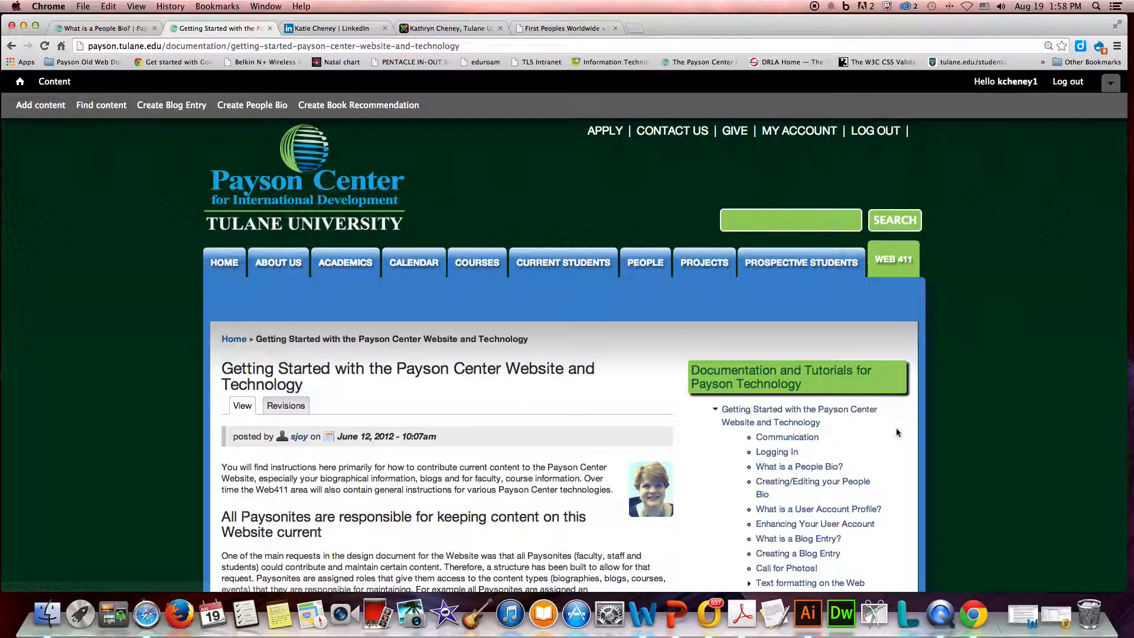
Step: Open the Creating/Editing your People Bio documentation and read its instructions from Step 1 through Step 2
scroll(864, 503, "down", 2)
scroll(864, 504, "down", 1)
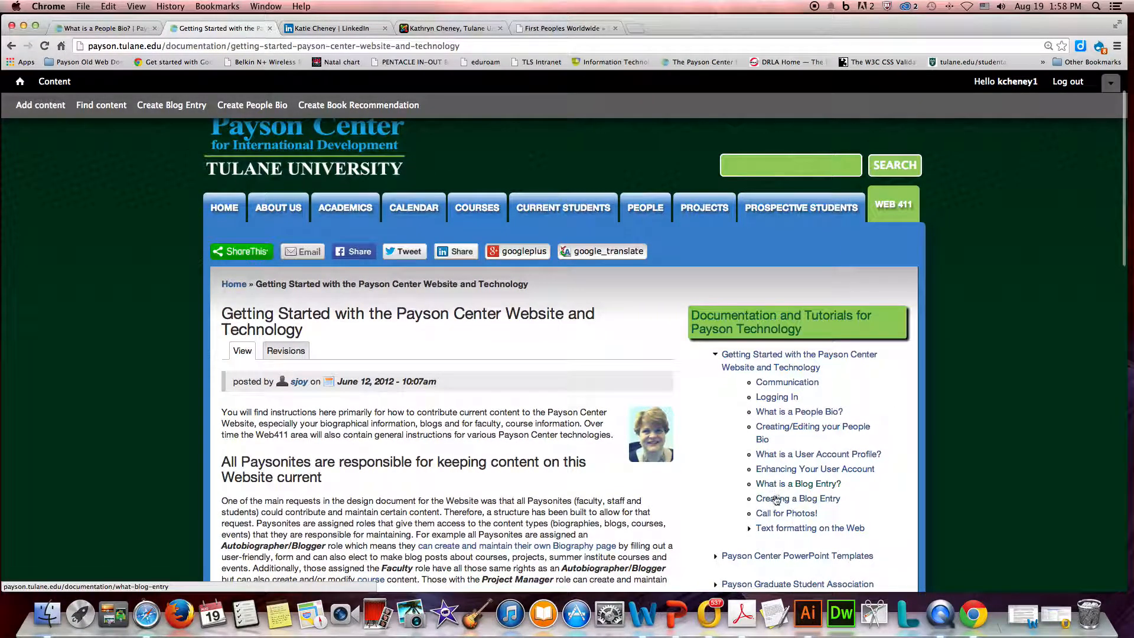
left_click(784, 430)
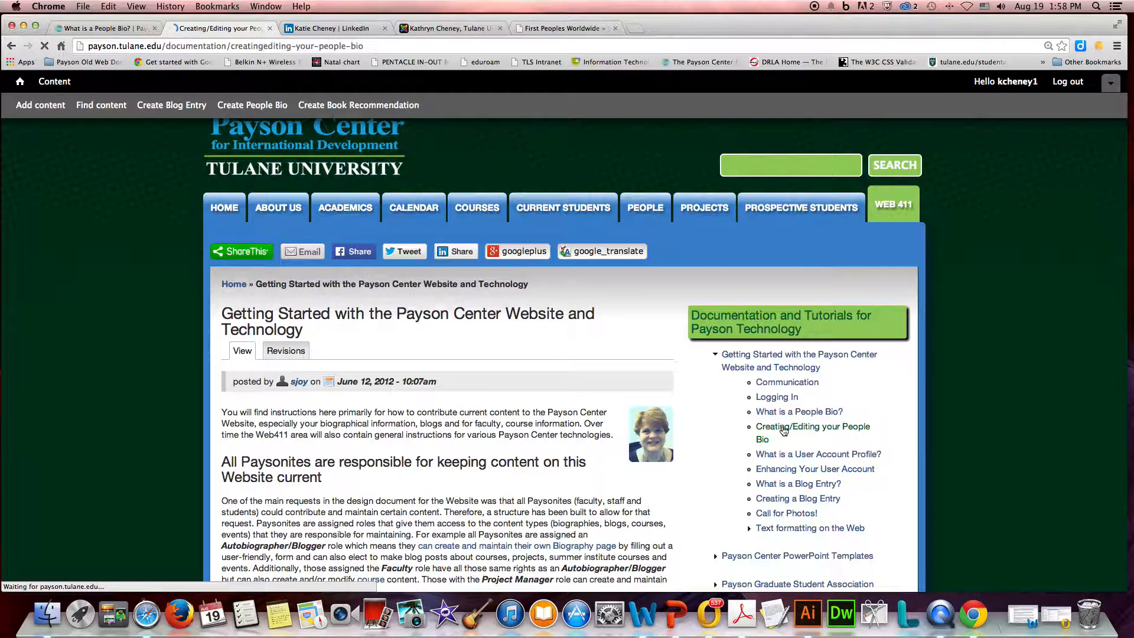
scroll(718, 479, "down", 5)
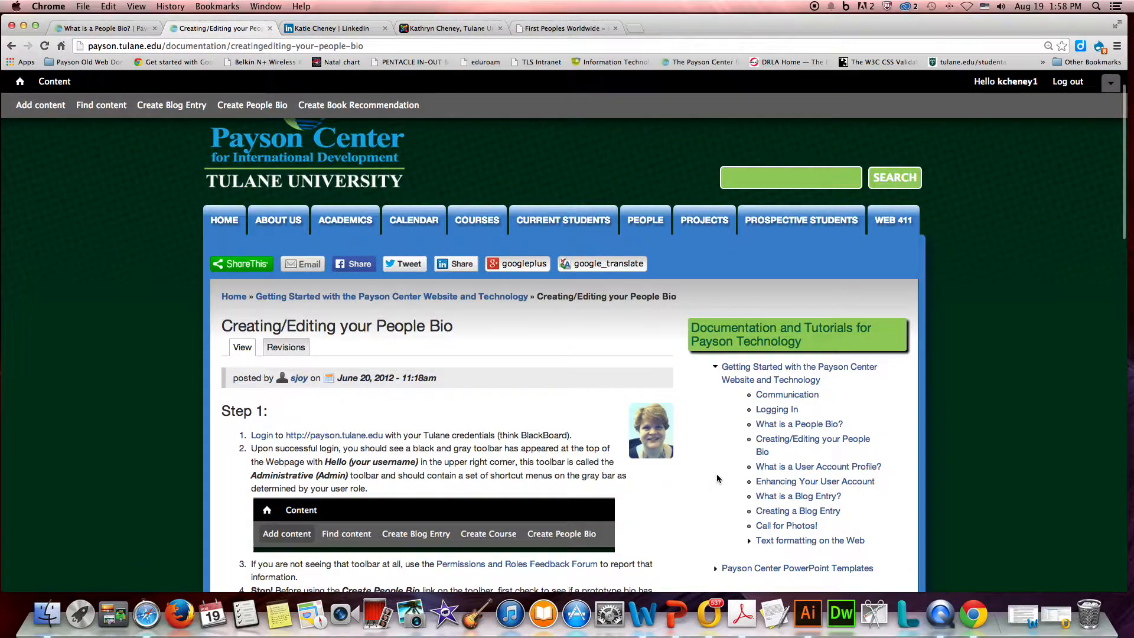
scroll(718, 478, "down", 3)
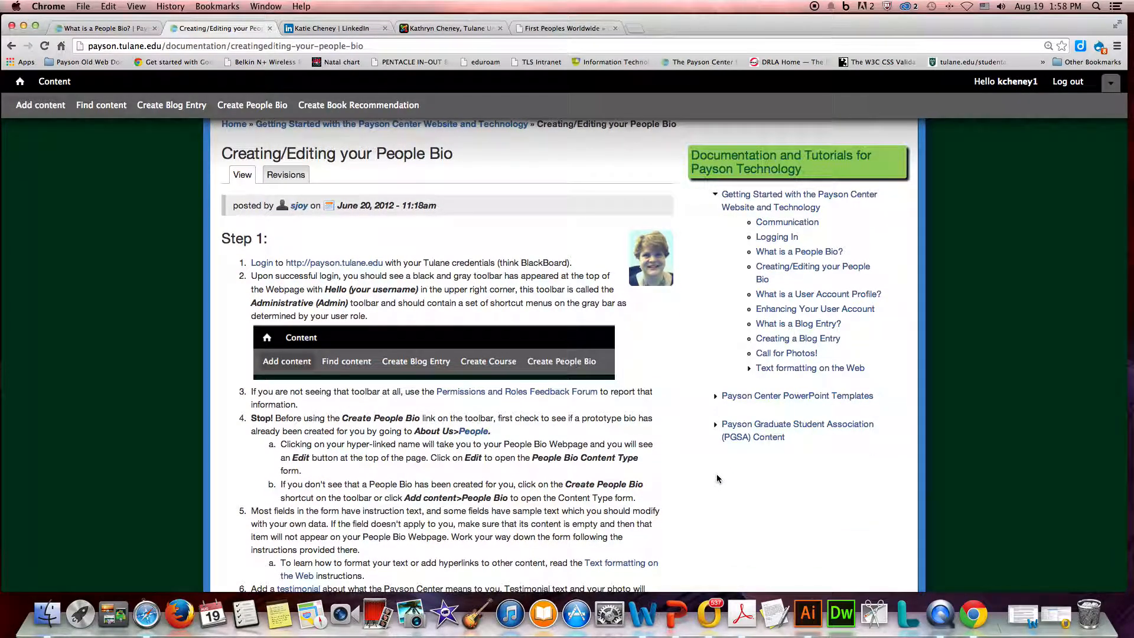
scroll(718, 477, "down", 8)
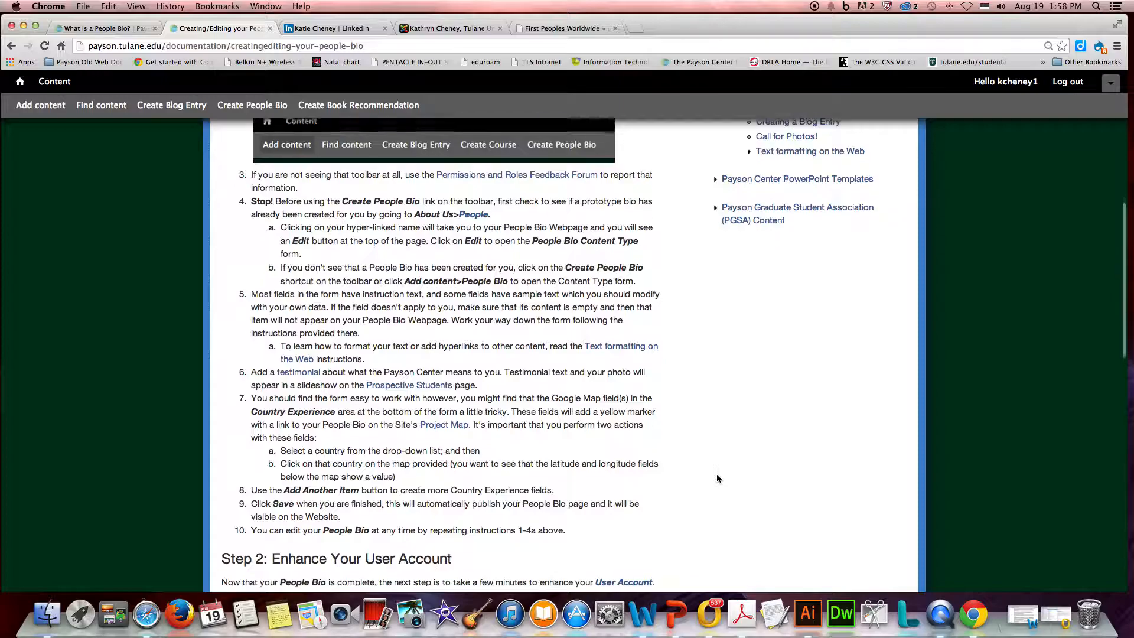
scroll(717, 477, "down", 2)
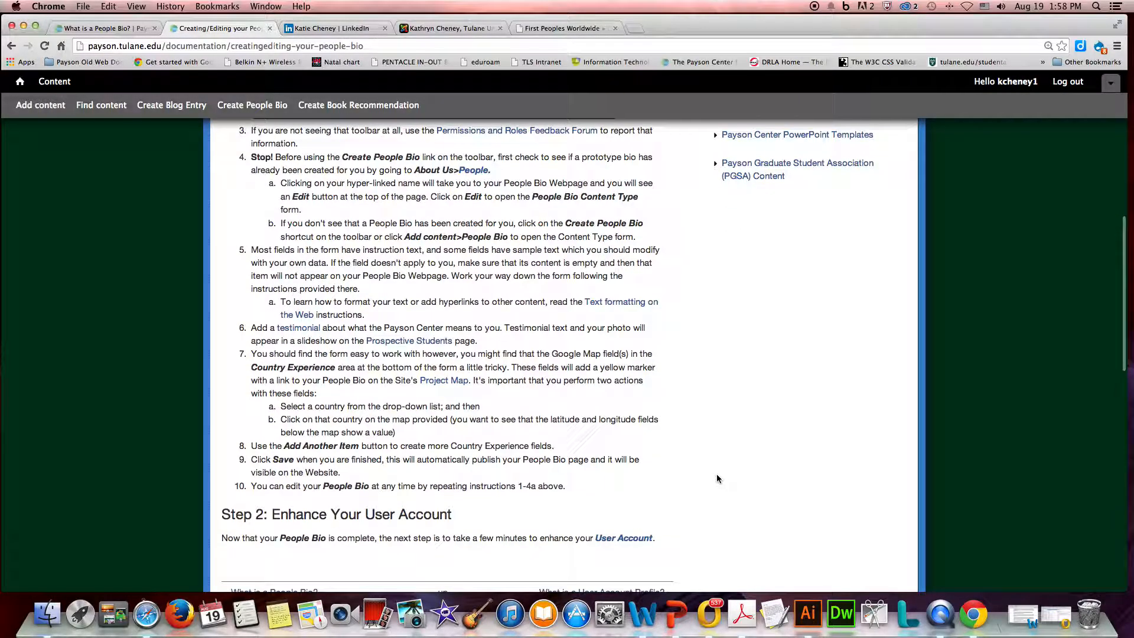
scroll(717, 478, "up", 8)
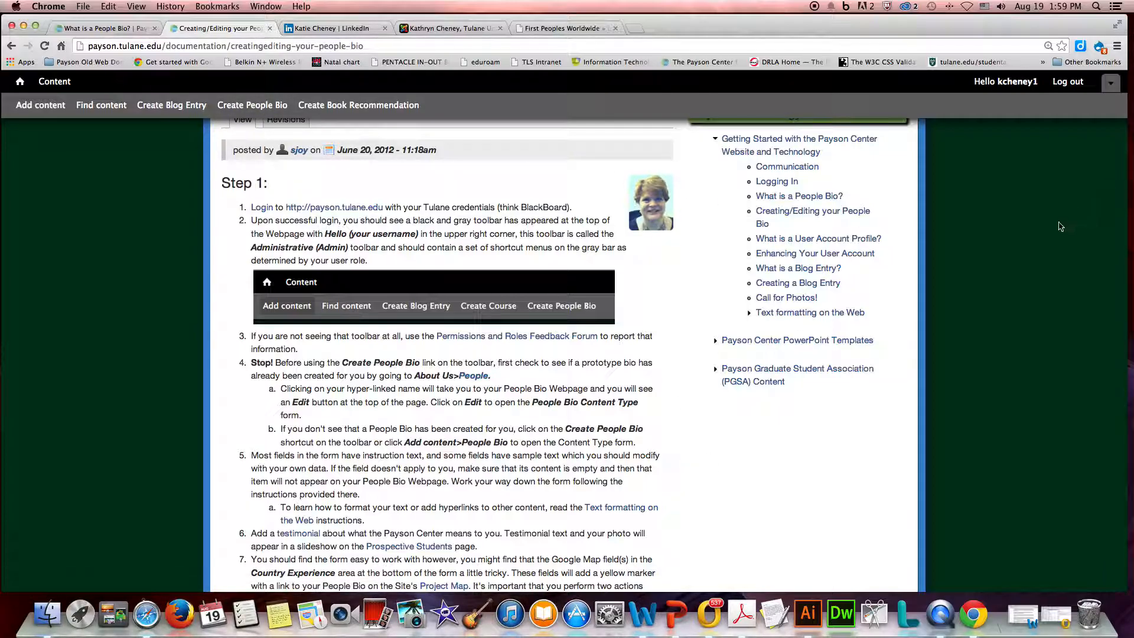
scroll(1059, 230, "up", 4)
scroll(1059, 230, "up", 2)
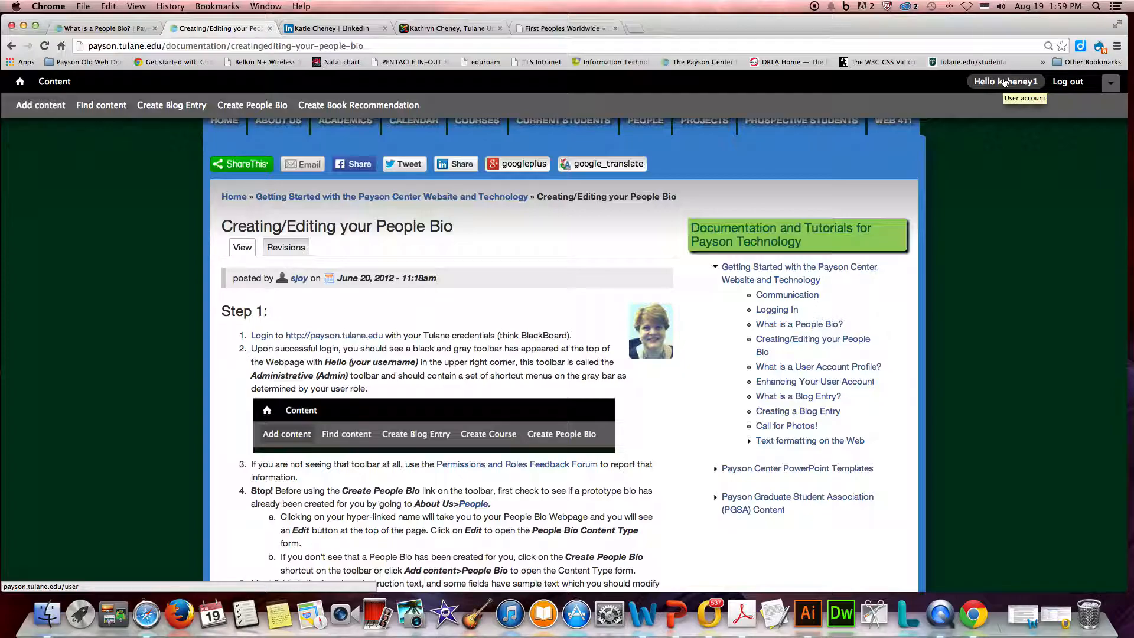
Step: From the user account page, search the site for "kiva" and open the Kiva San Francisco Fellows Program article
left_click(1005, 81)
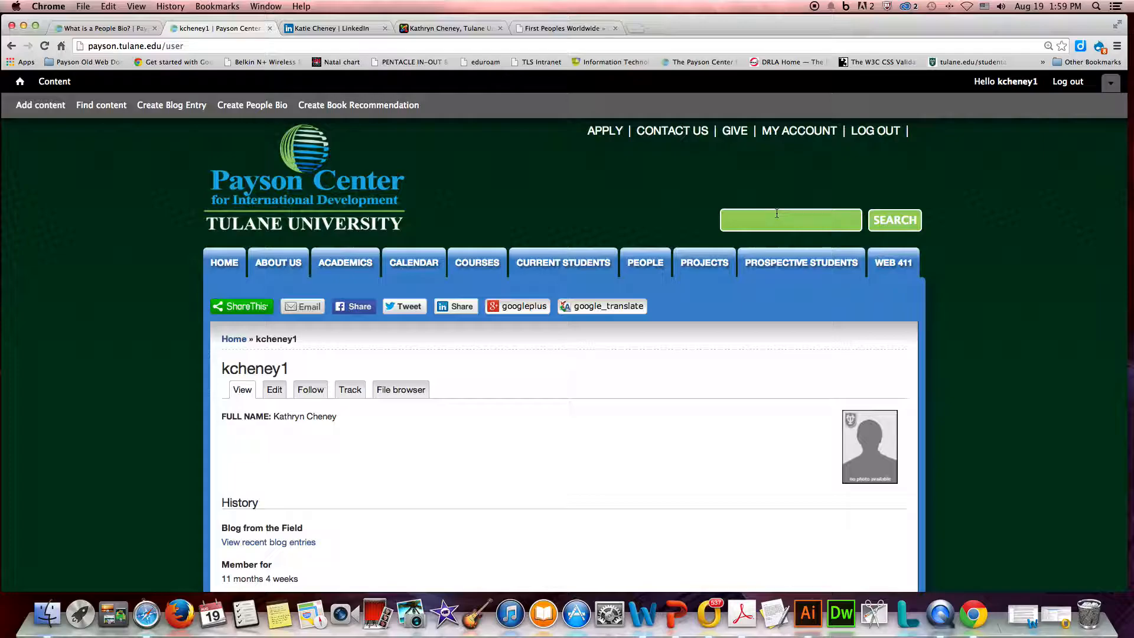
left_click(784, 218)
type("kiva")
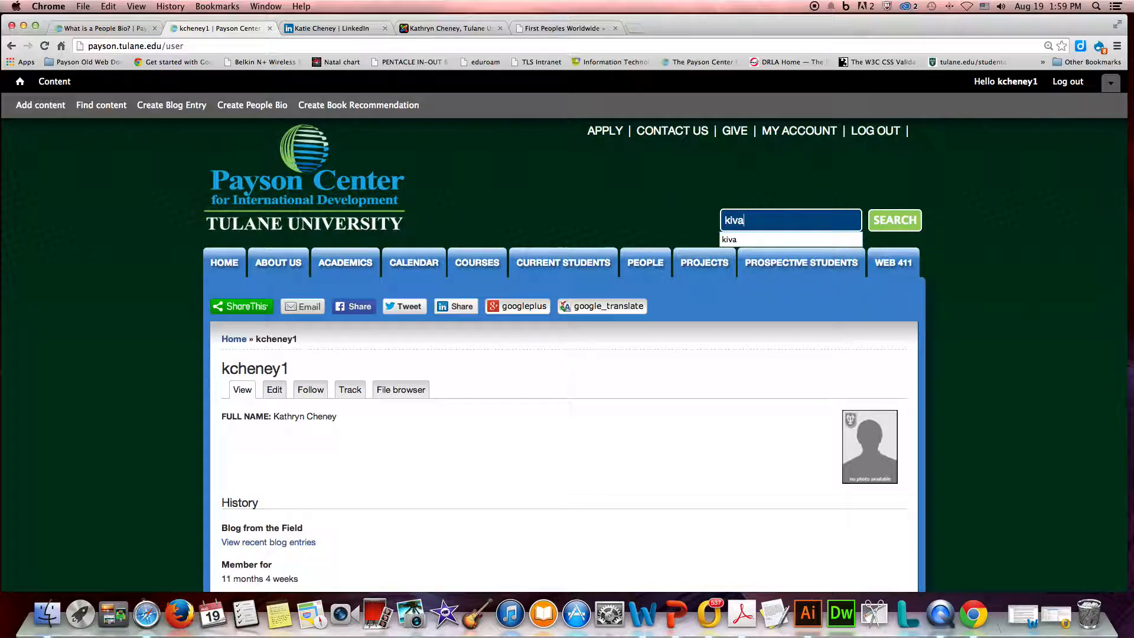
key("Return")
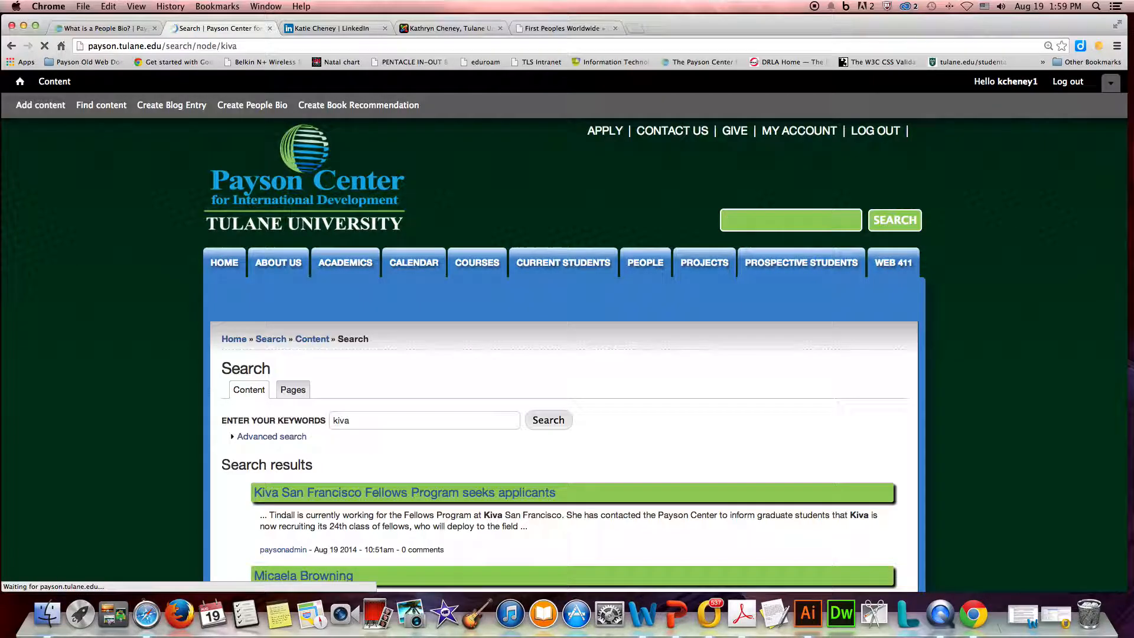
left_click(353, 497)
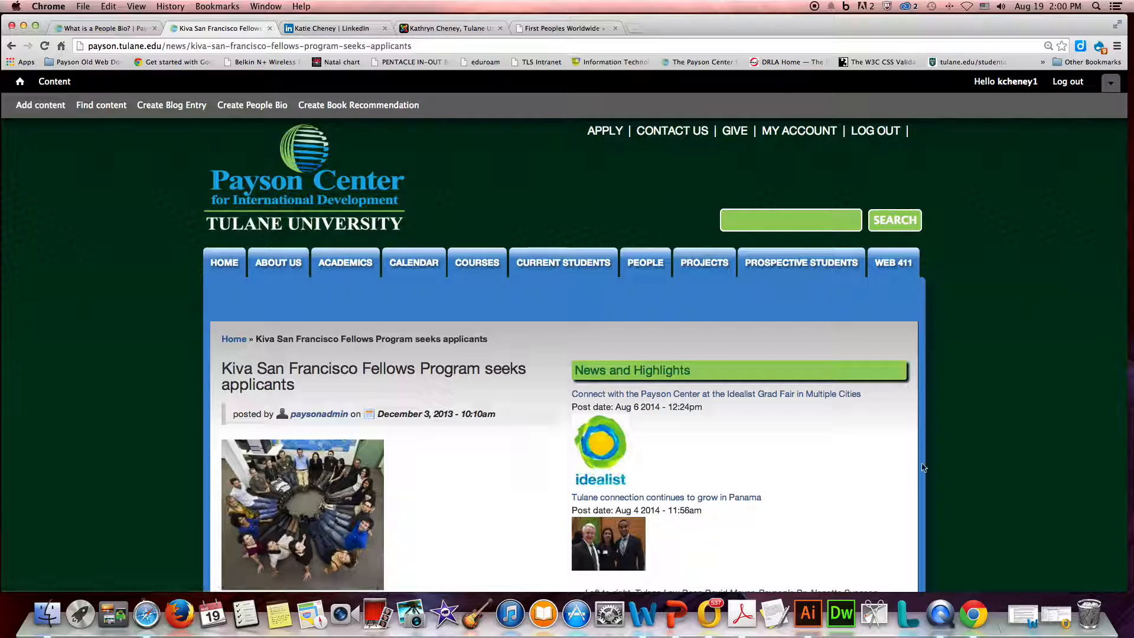
Step: Examine the Kiva article's core responsibilities, highlighted Marketing/Communications duties and Desired Skills/Experience section
scroll(967, 473, "down", 1)
scroll(967, 473, "down", 10)
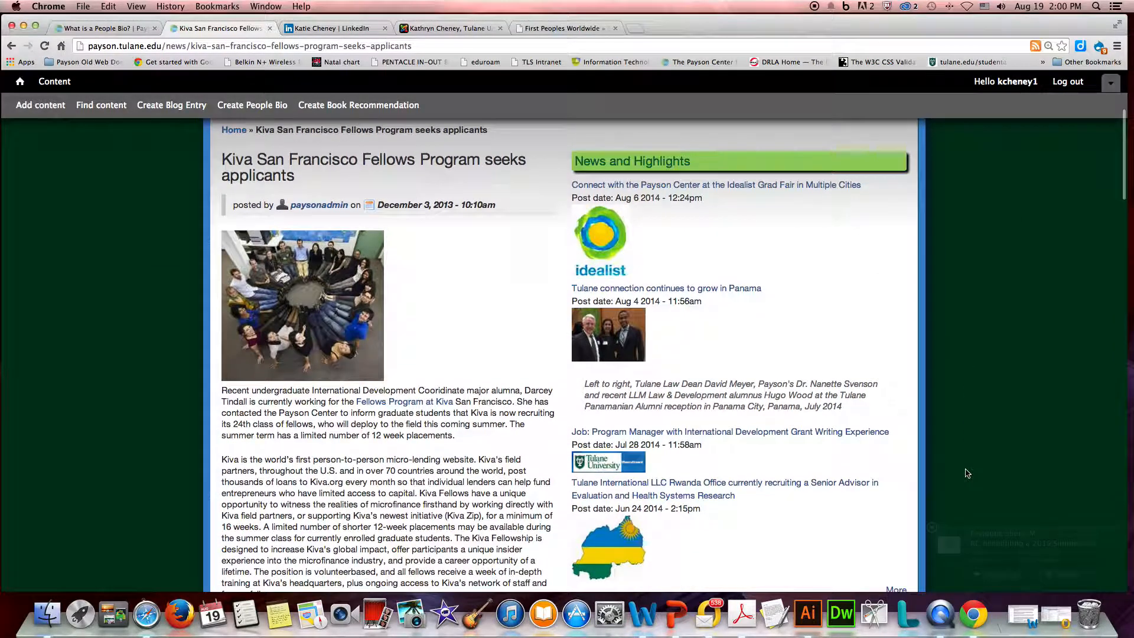
scroll(967, 473, "down", 1)
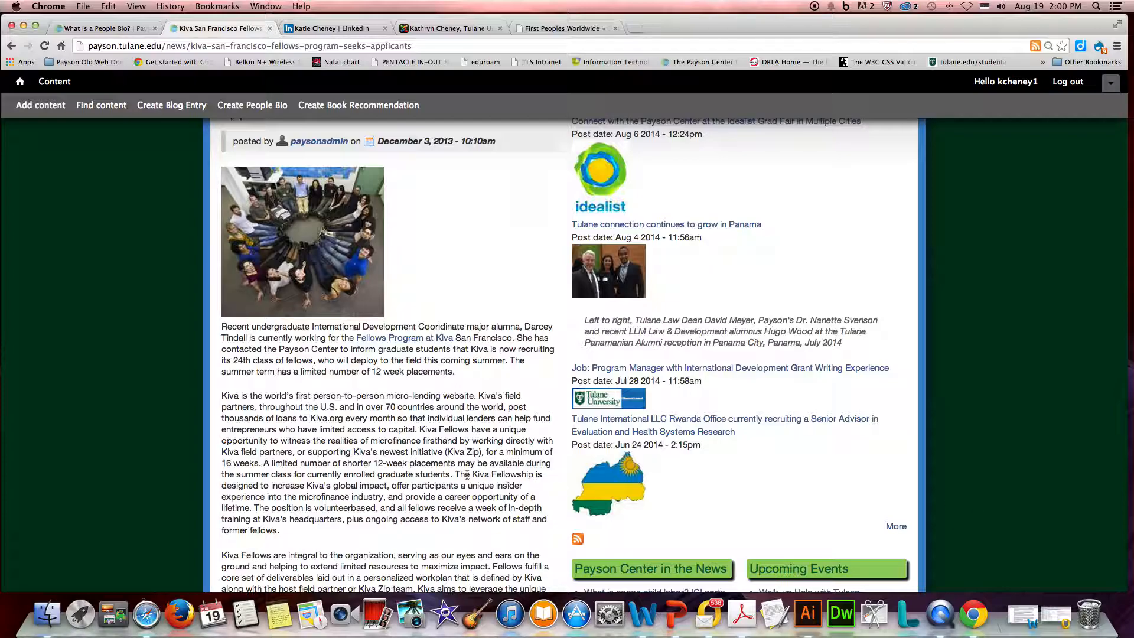
scroll(526, 484, "down", 18)
scroll(466, 475, "down", 3)
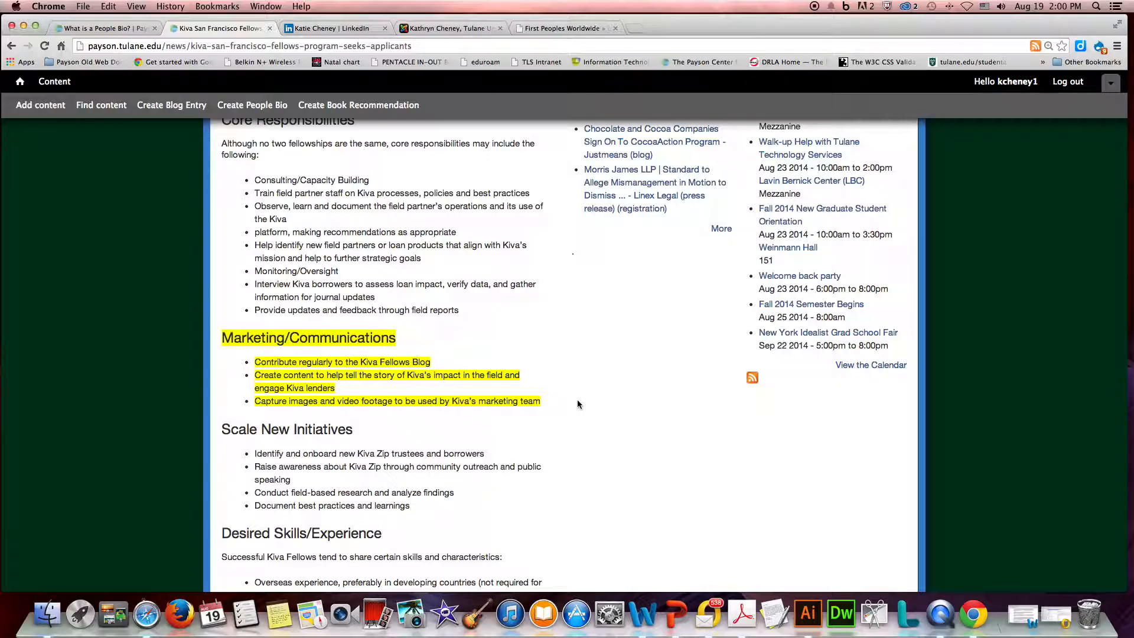
scroll(578, 404, "down", 5)
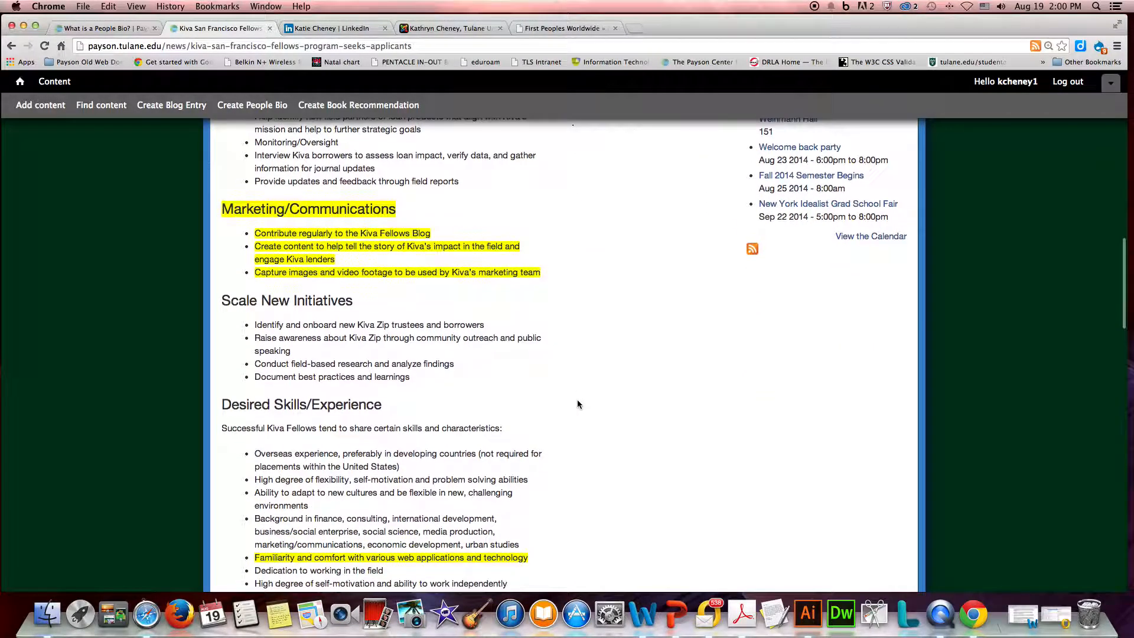
scroll(578, 404, "down", 3)
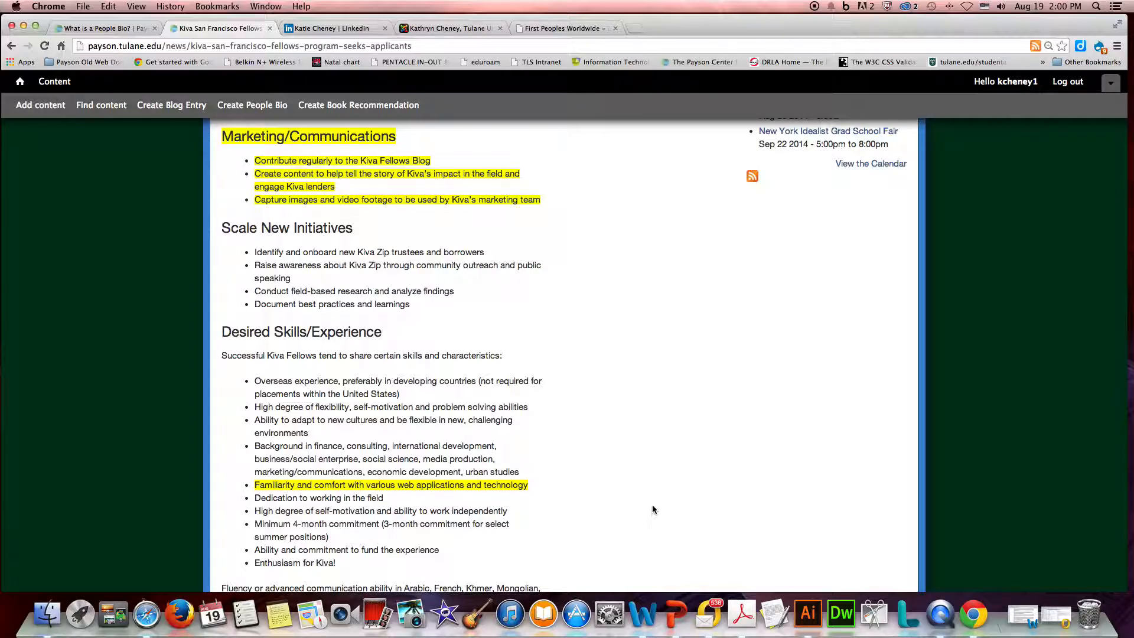
scroll(618, 360, "up", 10)
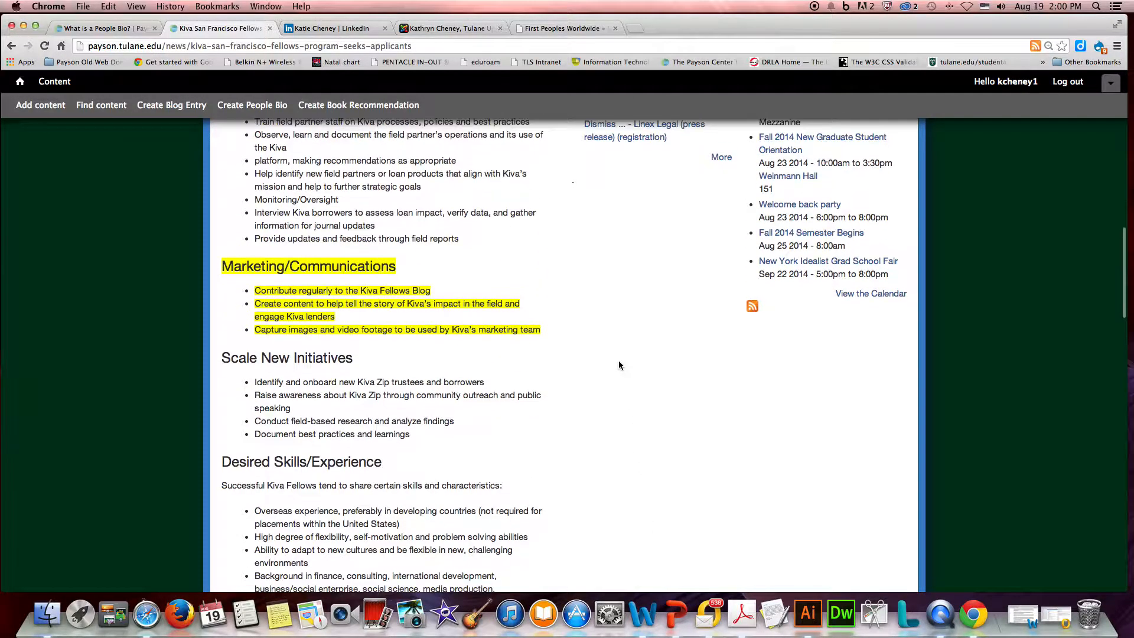
scroll(618, 372, "up", 8)
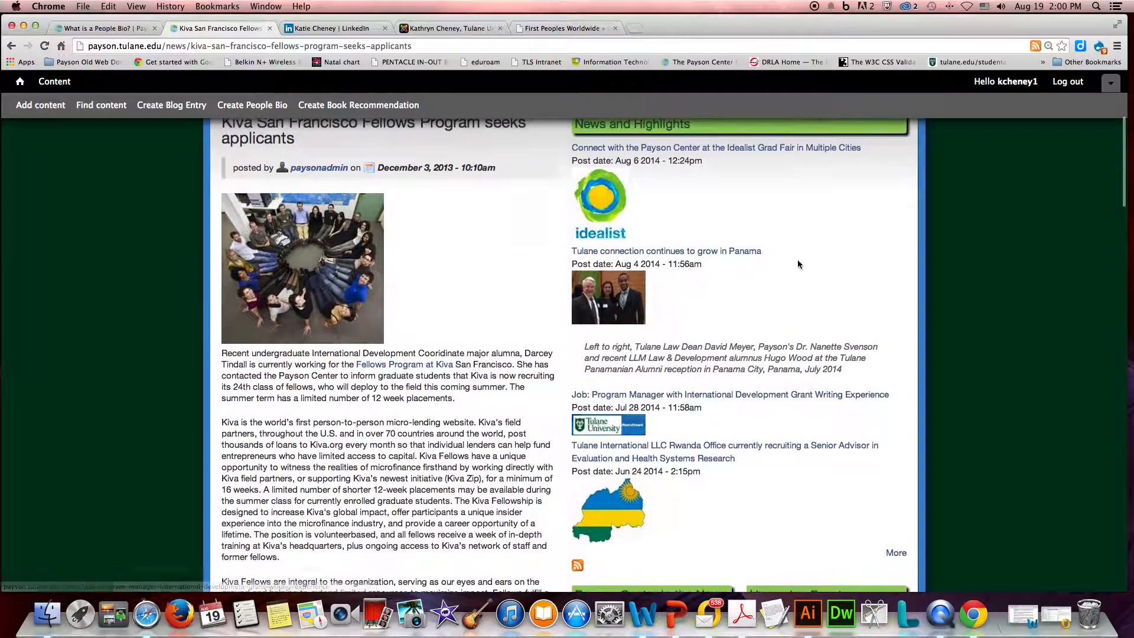
scroll(820, 273, "up", 2)
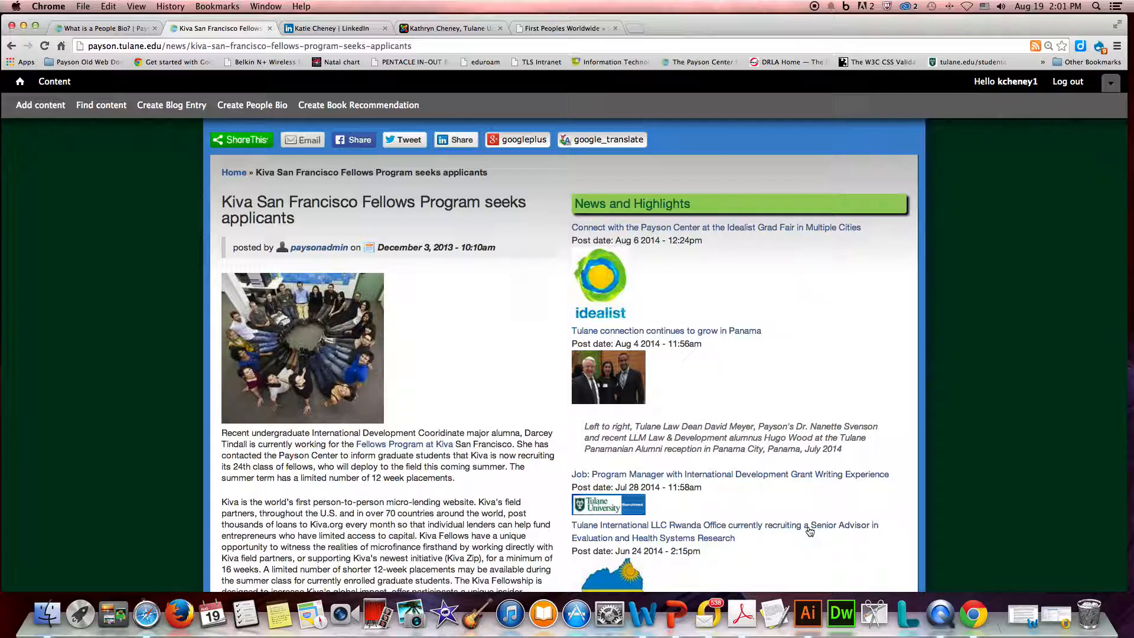
Step: Switch to Microsoft Word and review the prepared bio document, from the background paragraphs to the testimonial and internship entries
left_click(643, 620)
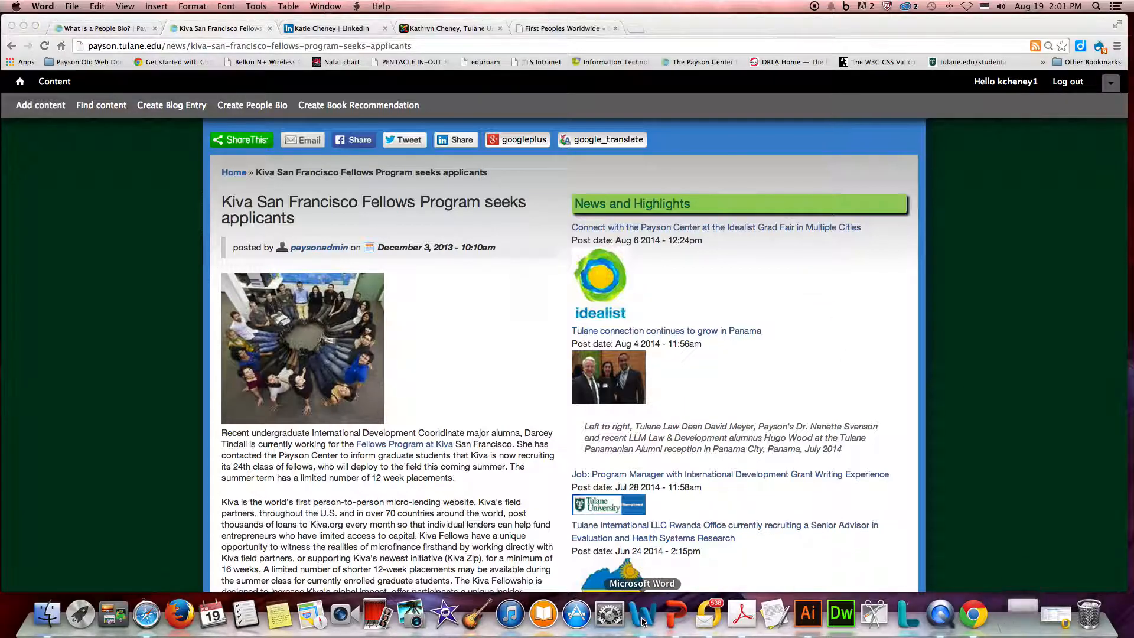
scroll(560, 341, "up", 10)
scroll(560, 342, "down", 3)
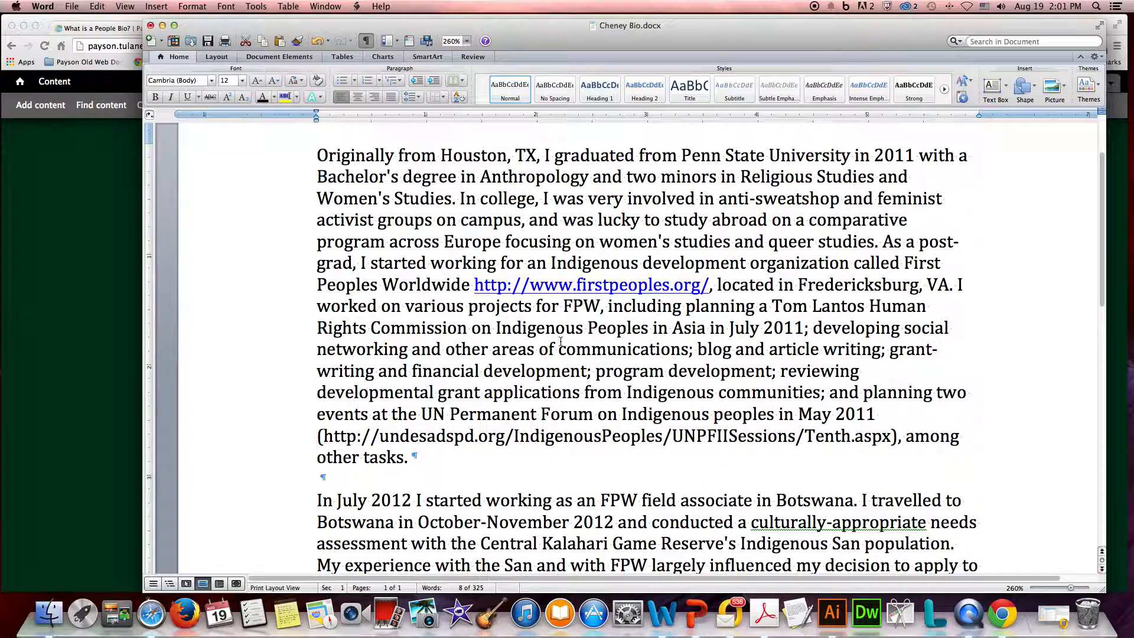
left_click(972, 361)
scroll(972, 364, "down", 10)
scroll(934, 372, "up", 5)
scroll(932, 374, "up", 5)
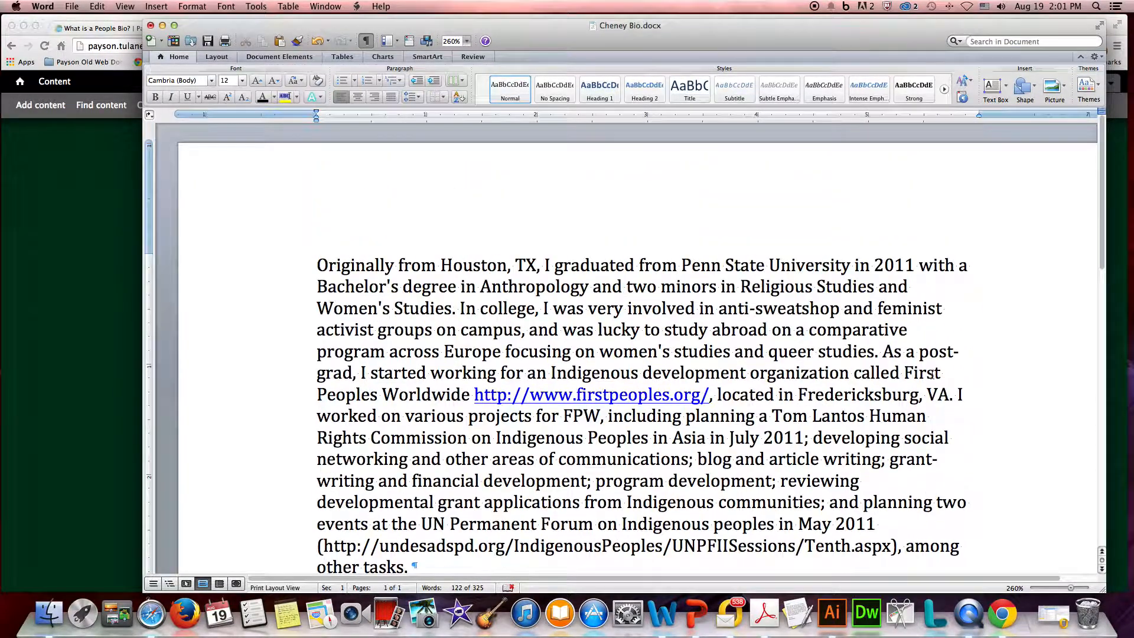
scroll(961, 406, "down", 2)
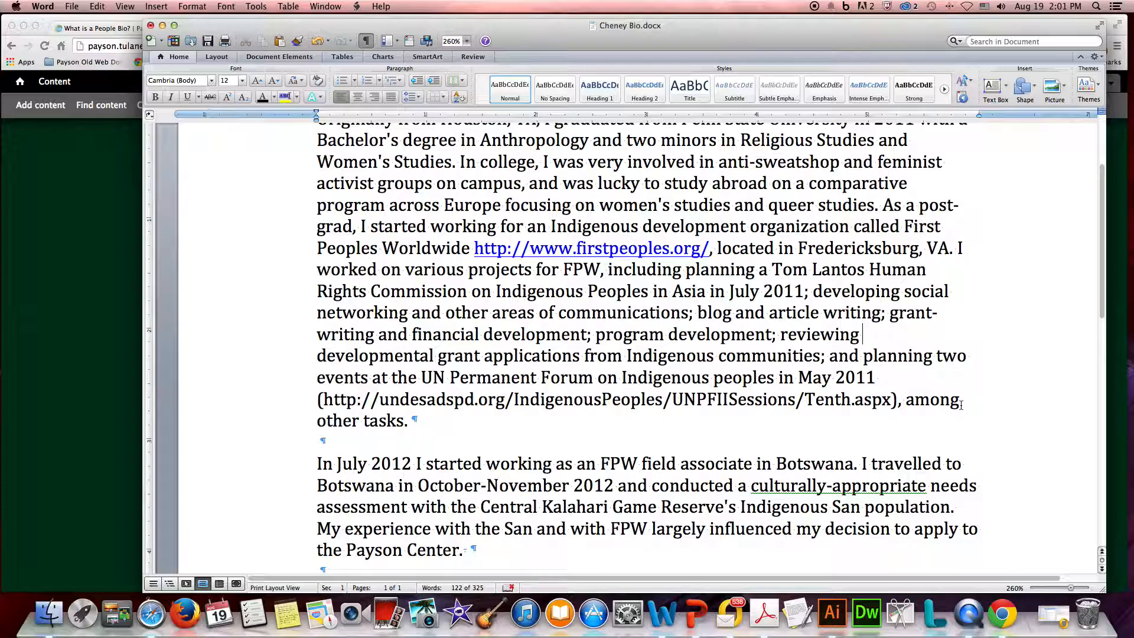
scroll(961, 405, "up", 5)
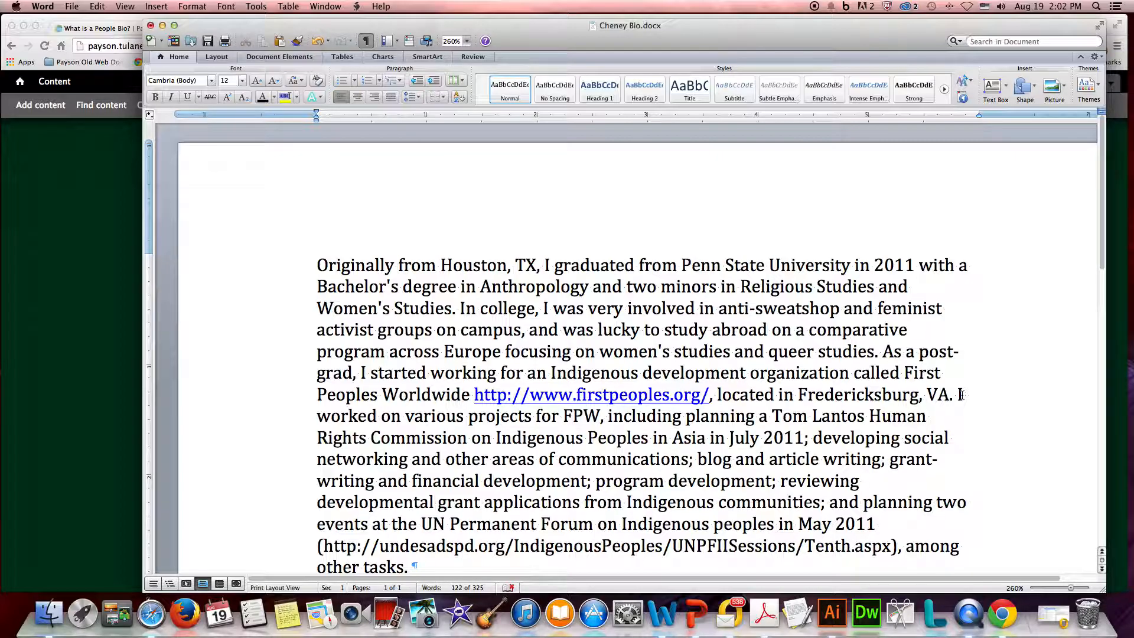
scroll(924, 377, "down", 10)
scroll(924, 377, "down", 5)
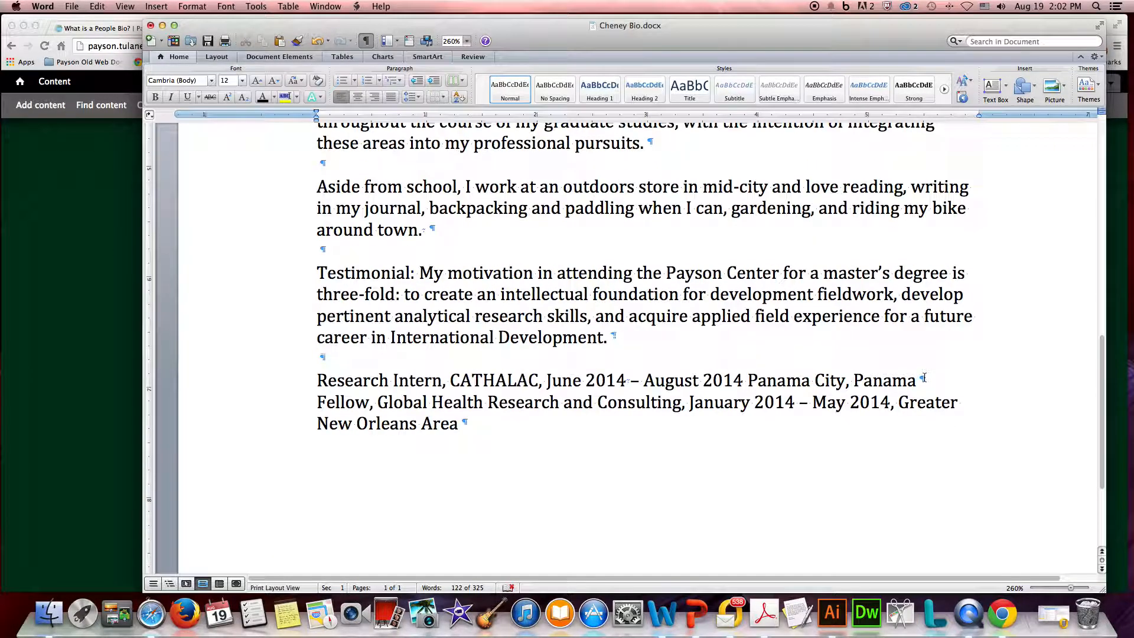
scroll(925, 376, "up", 4)
scroll(924, 377, "up", 15)
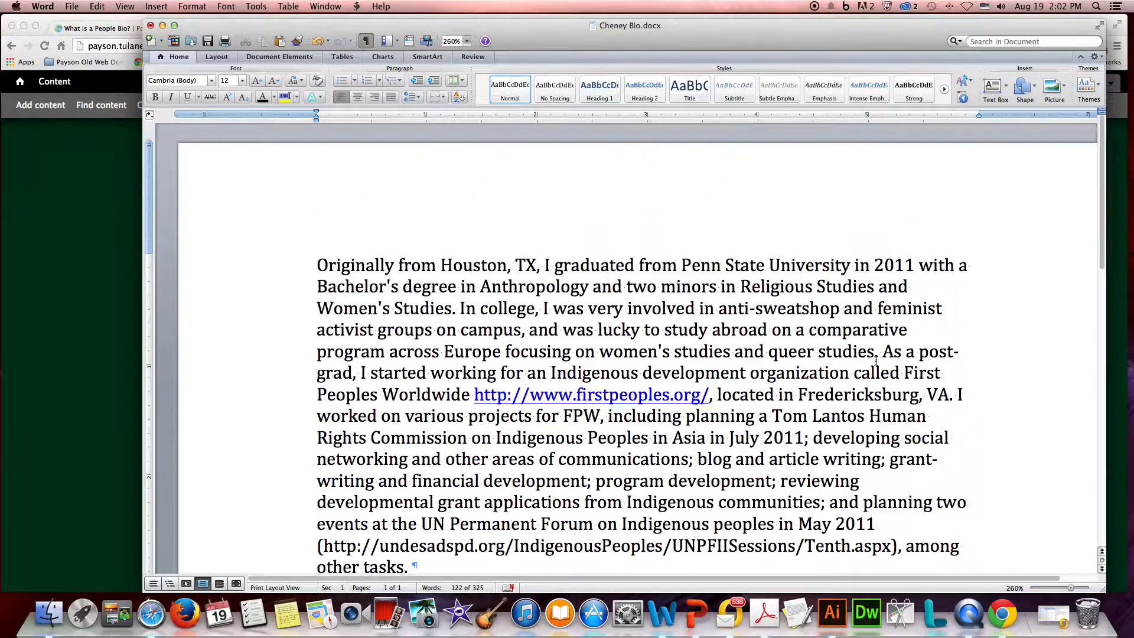
Step: Minimize the Word bio document and reopen the Creating/Editing your People Bio page in the Web 411 documentation
left_click(162, 25)
scroll(901, 343, "up", 4)
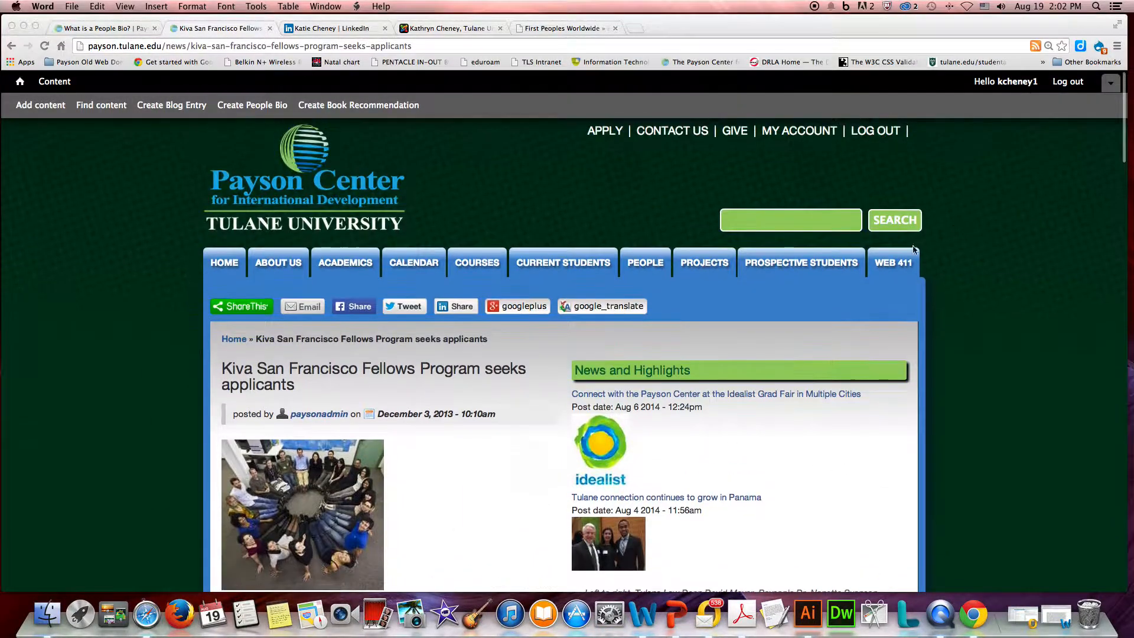
left_click(893, 261)
left_click(894, 261)
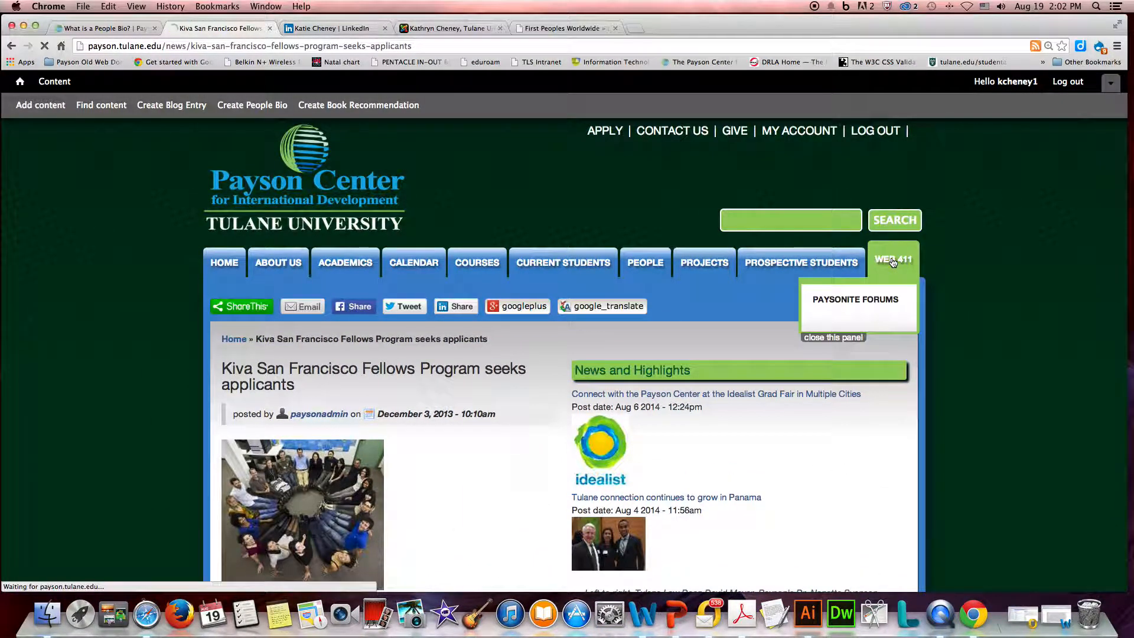
scroll(827, 384, "down", 2)
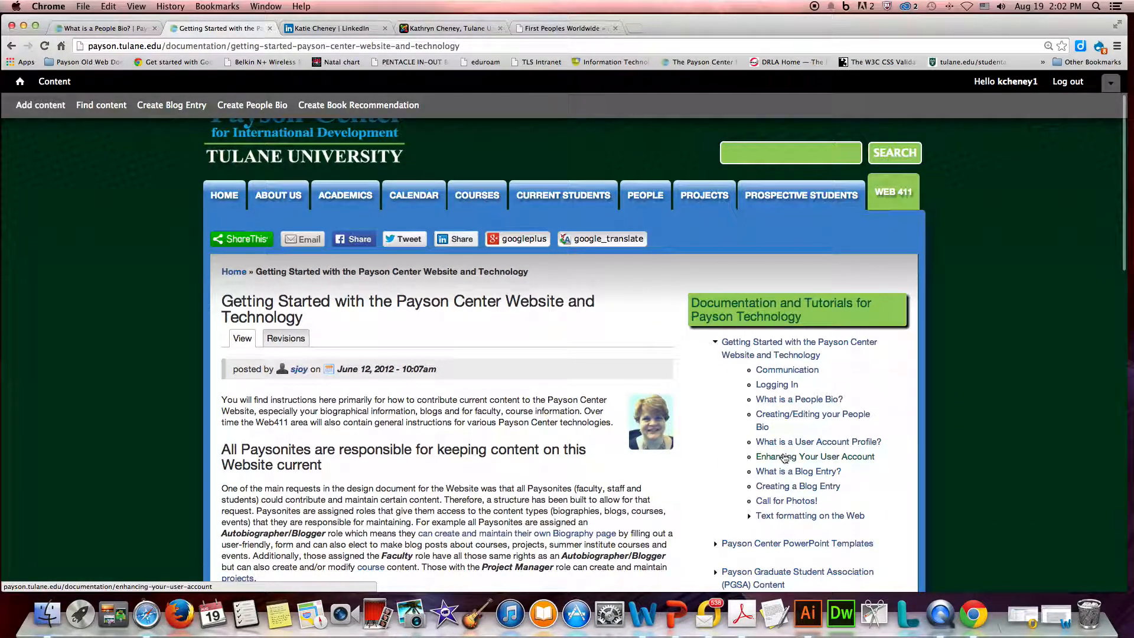
left_click(784, 417)
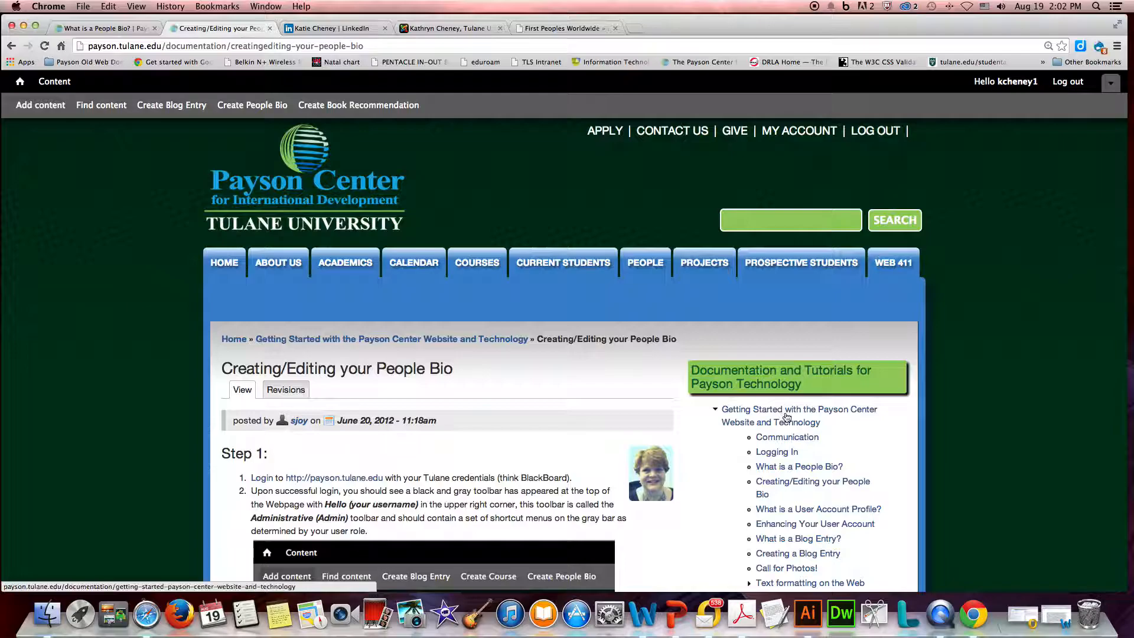
Step: Review the Step 1 instructions for creating or editing a People Bio, including the Country Experience and saving items
scroll(622, 404, "down", 3)
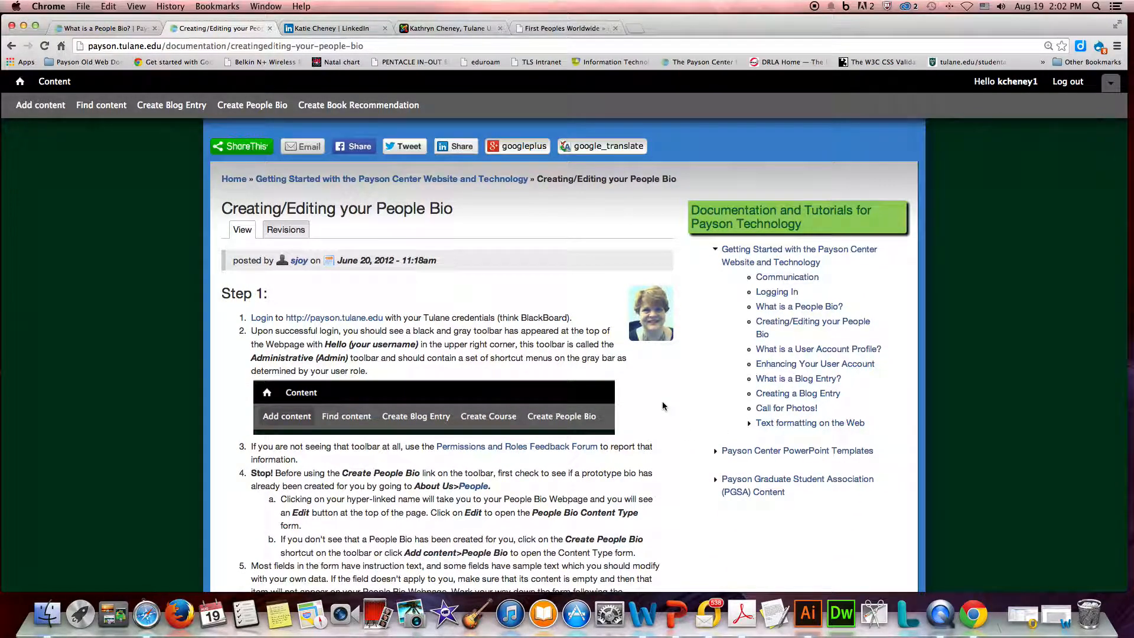
scroll(662, 402, "down", 3)
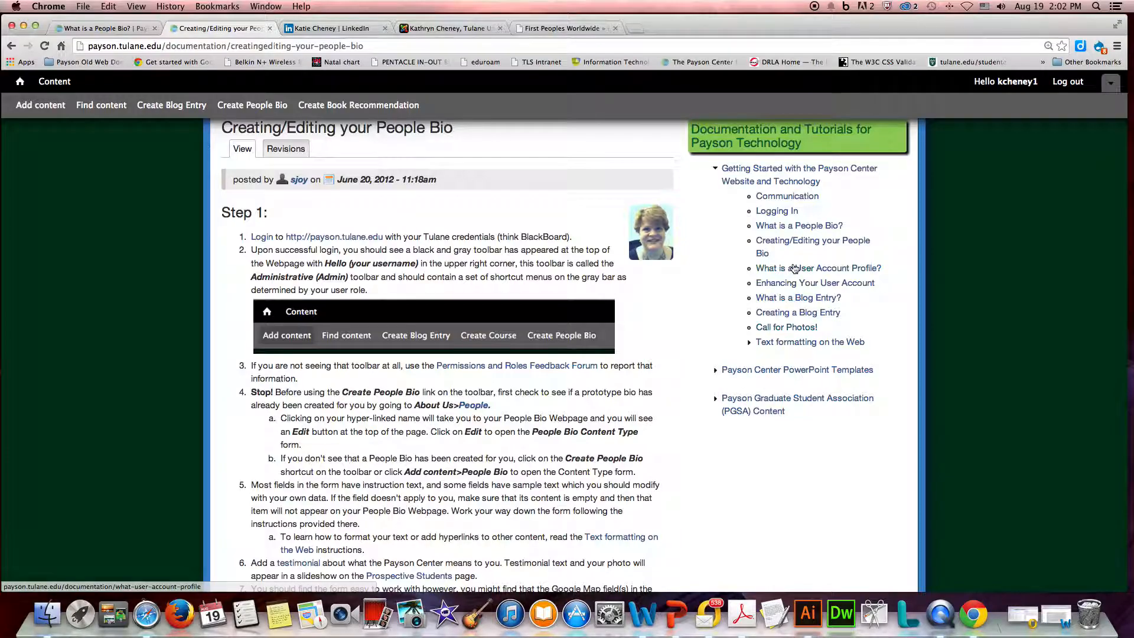
scroll(827, 354, "up", 1)
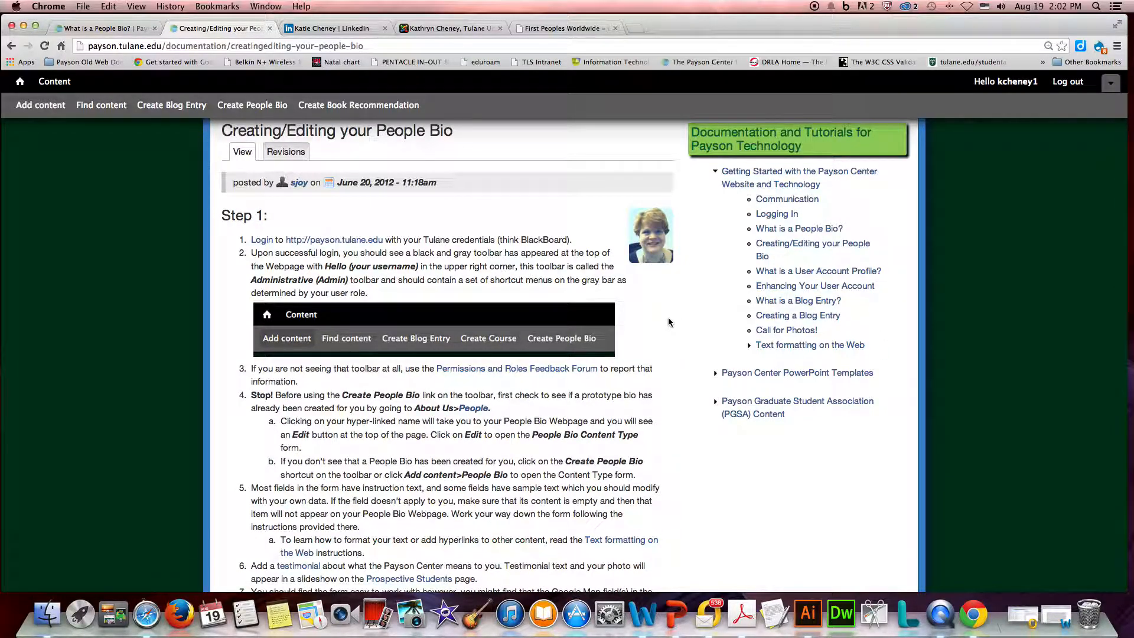
scroll(669, 321, "down", 2)
scroll(669, 321, "down", 5)
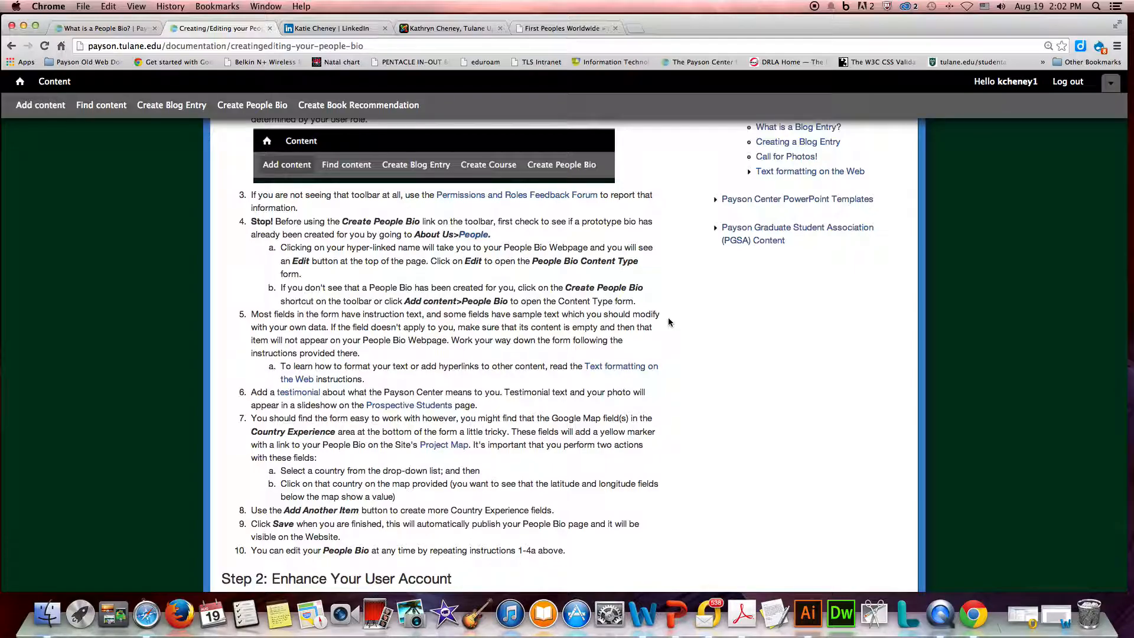
Step: Open the form for creating a People Bio and look over its opening fields
scroll(668, 318, "up", 3)
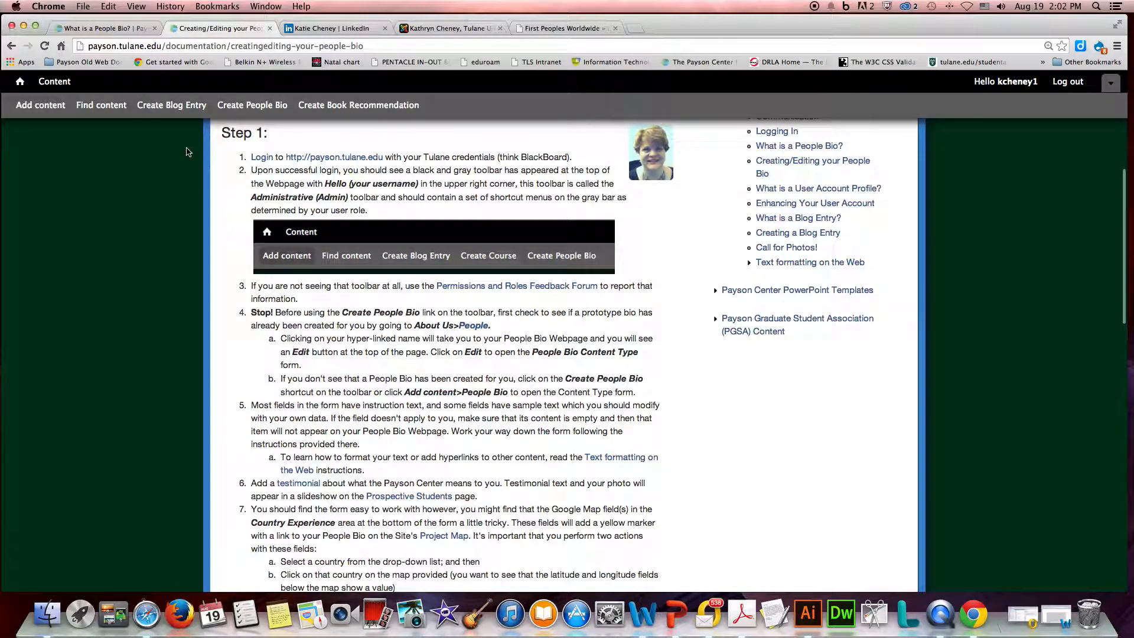
left_click(249, 107)
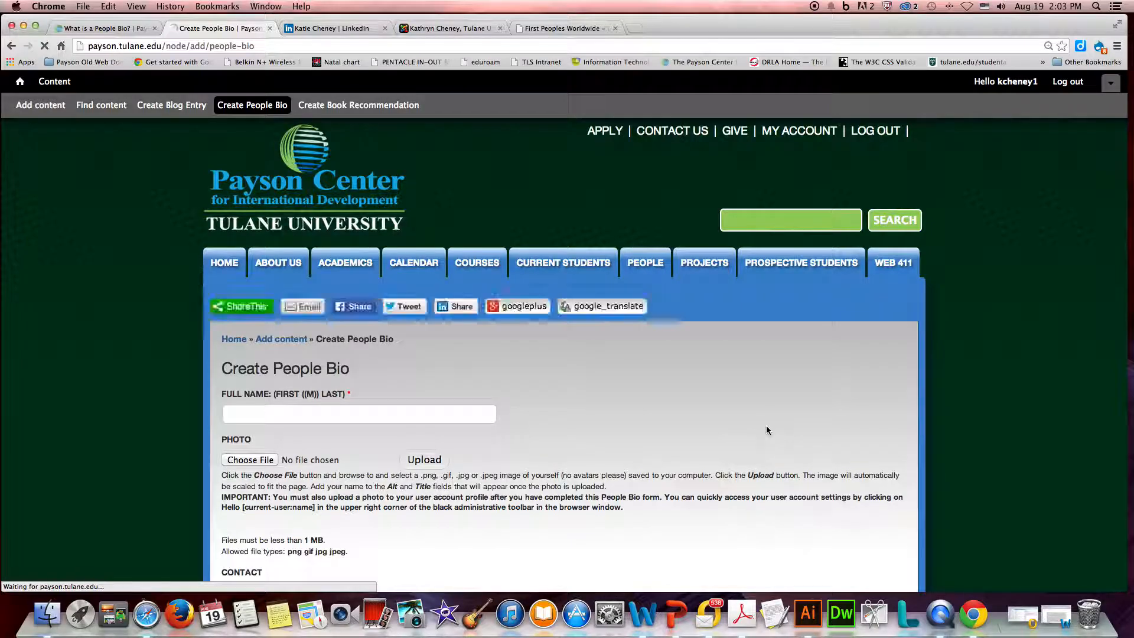
scroll(767, 427, "down", 3)
scroll(767, 426, "down", 4)
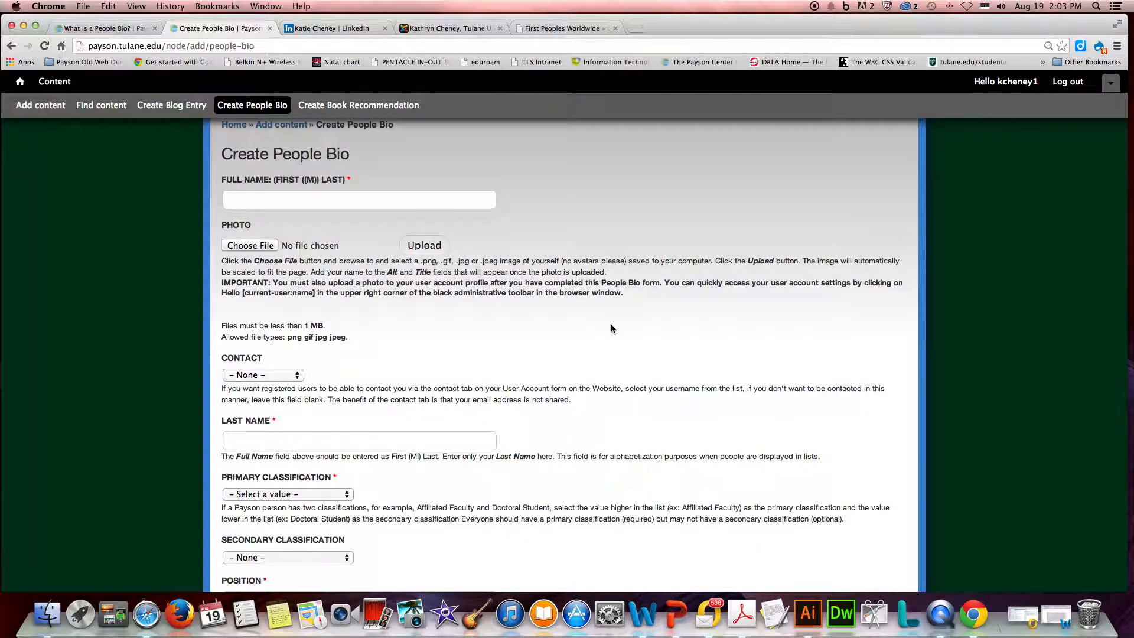
scroll(608, 324, "up", 5)
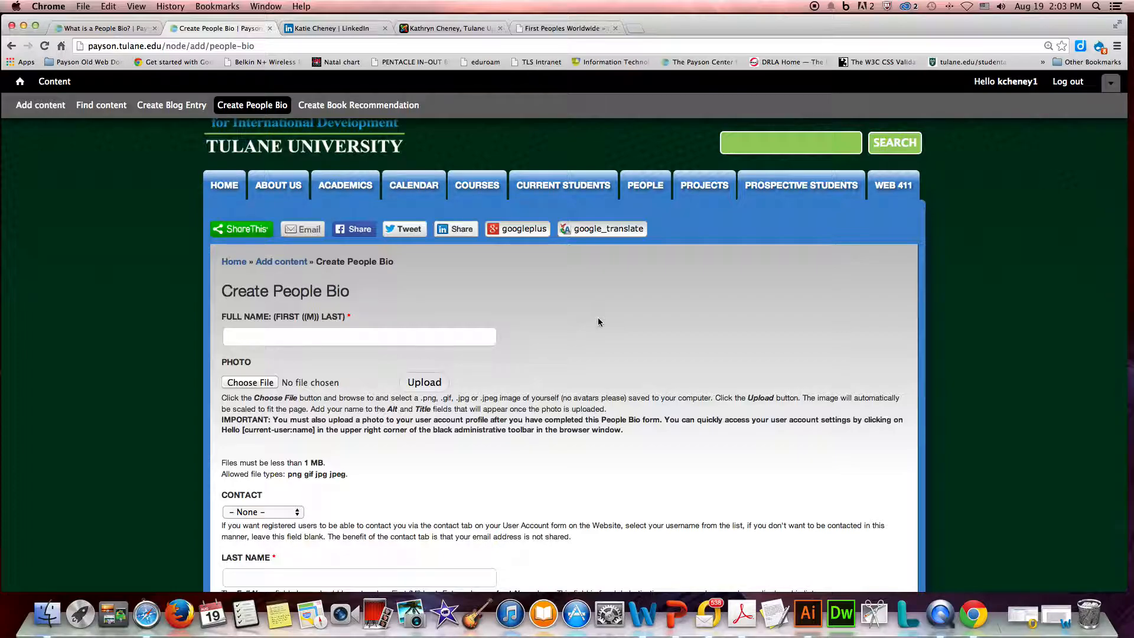
Step: Enter the person's first and last name as the bio's full name
left_click(267, 337)
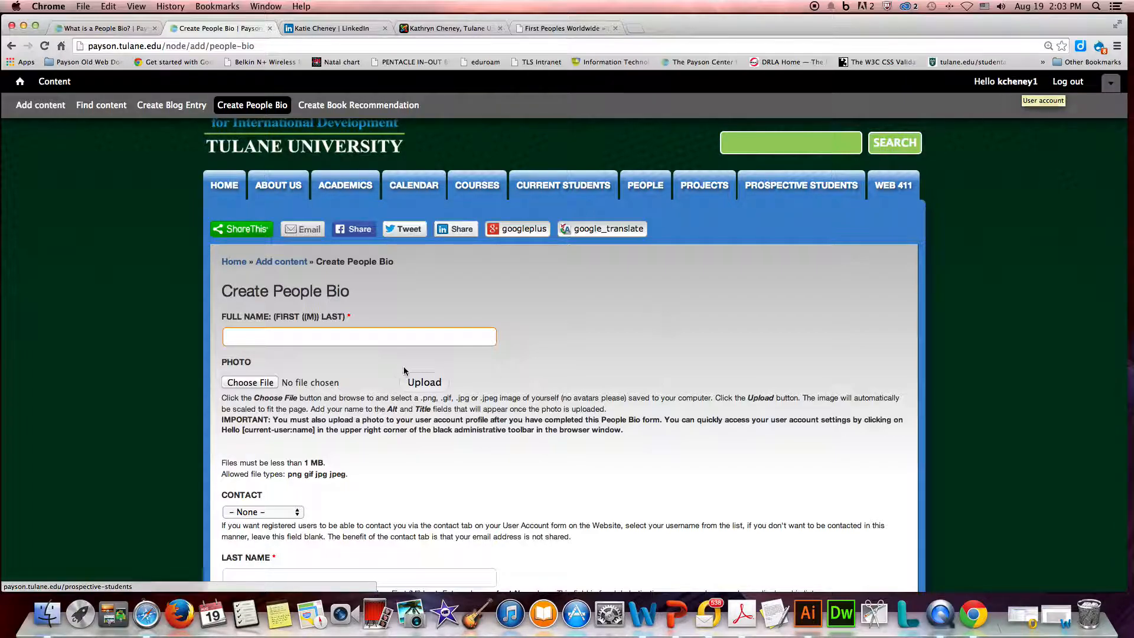
type("kath")
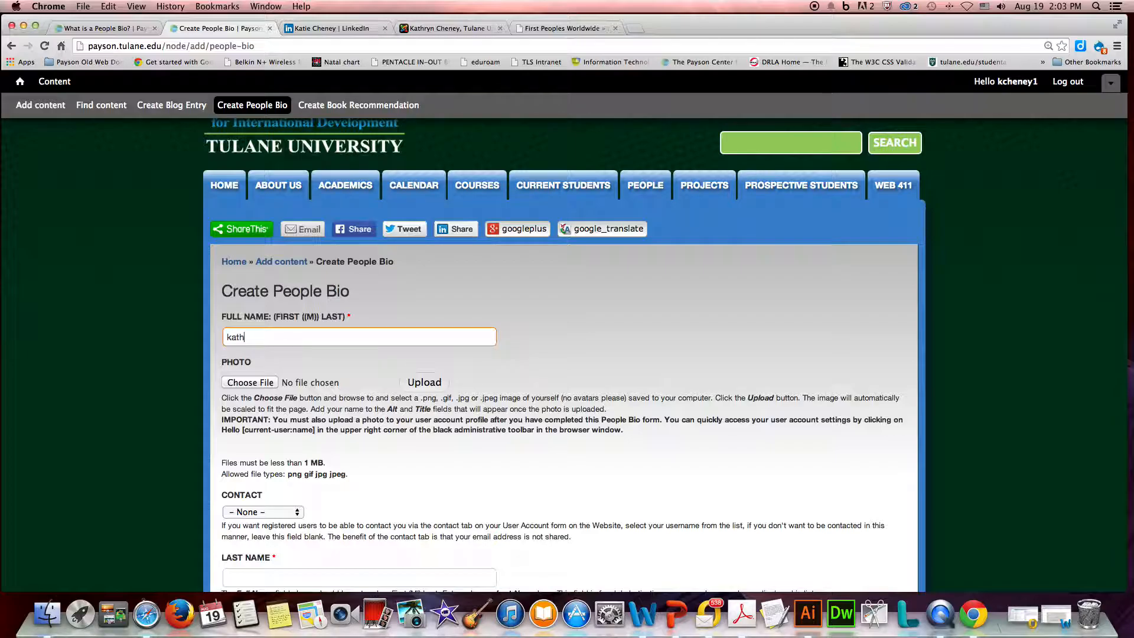
key("BackSpace")
key("BackSpace")
key("BackSpace")
type("Kathryn Ceh")
key("BackSpace")
key("BackSpace")
type("heney")
Step: Choose katiecpic.jpg from the Pictures folder as the bio photo and upload it
scroll(396, 417, "down", 3)
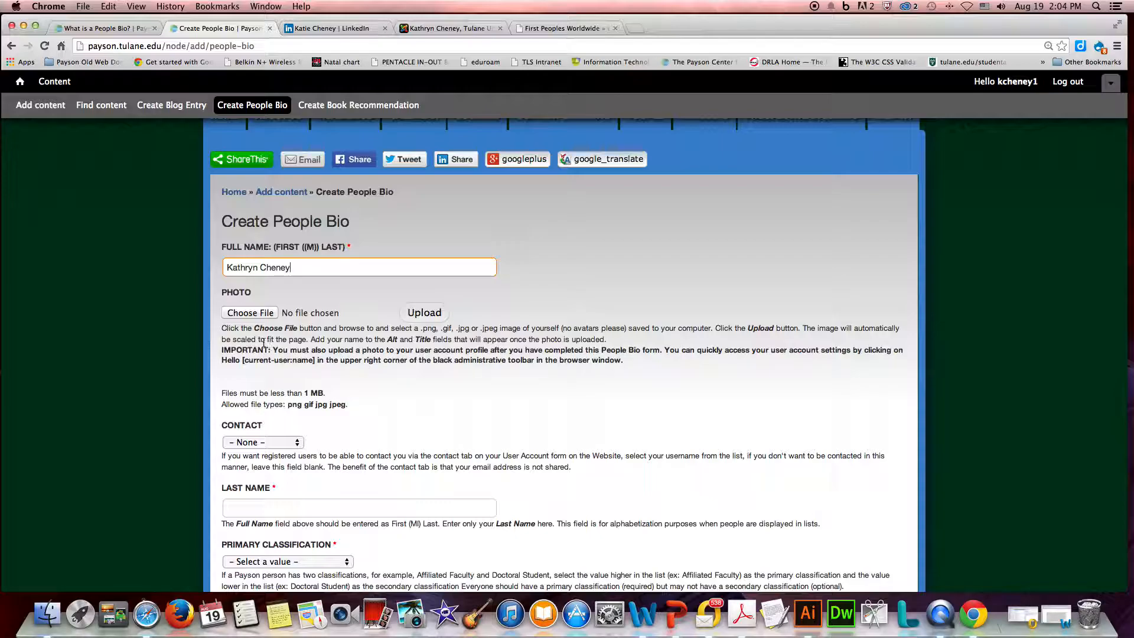
left_click(252, 315)
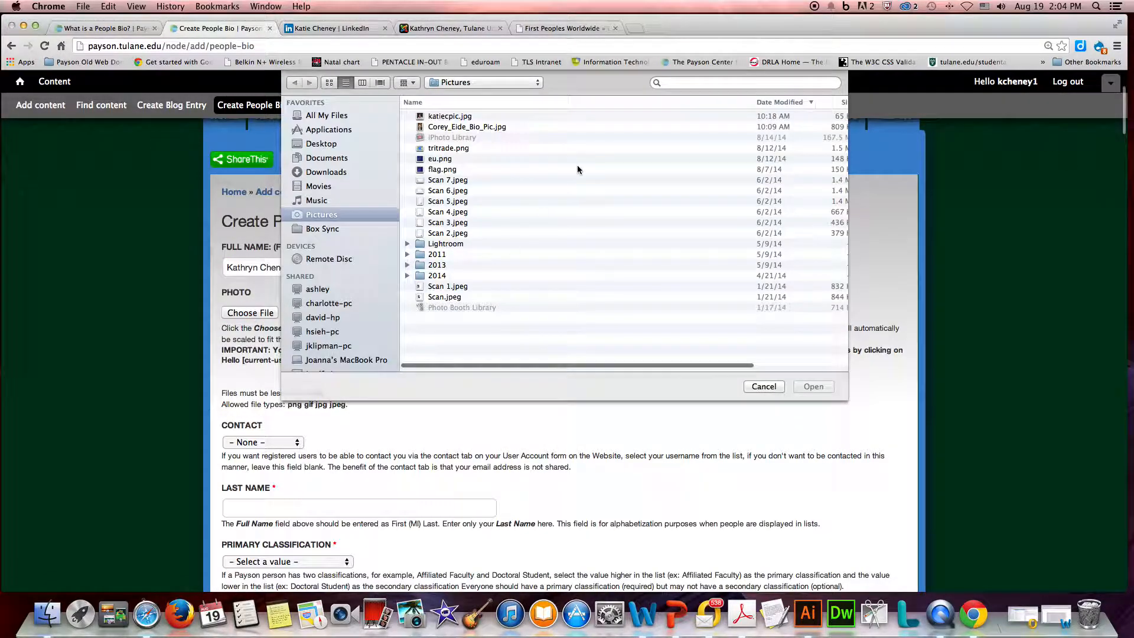
left_click(467, 116)
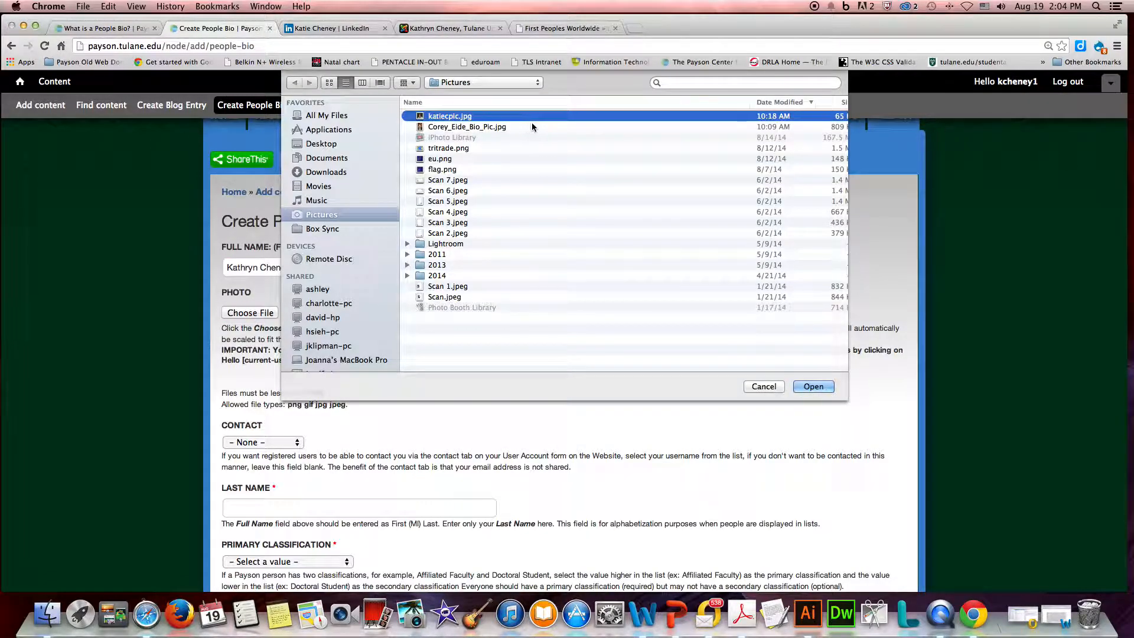
left_click_drag(751, 102, 584, 105)
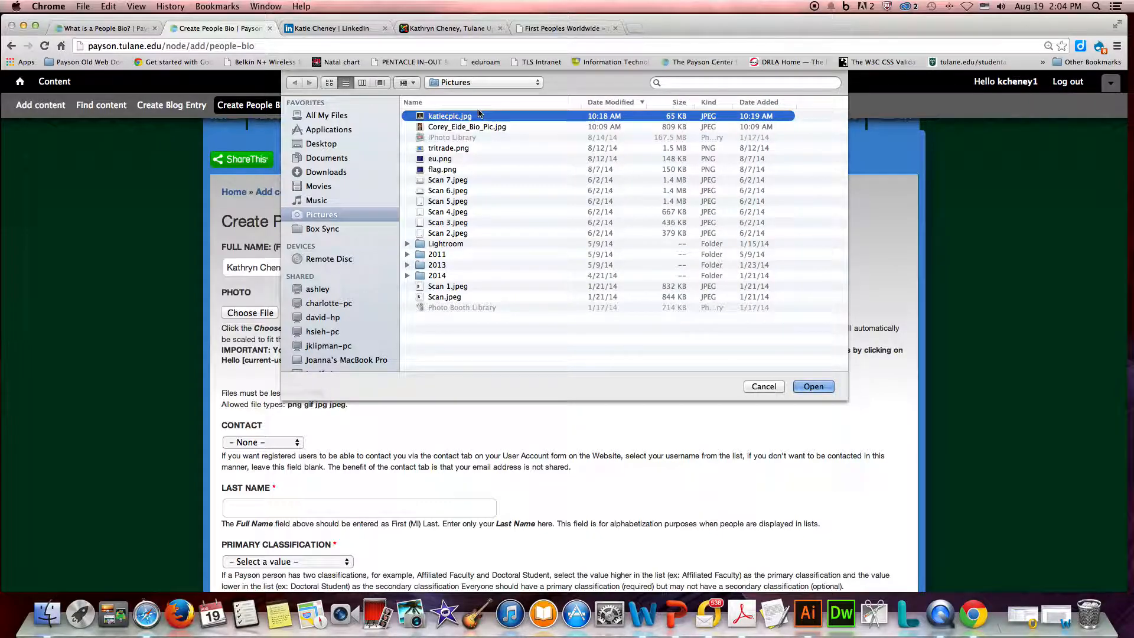
left_click(813, 387)
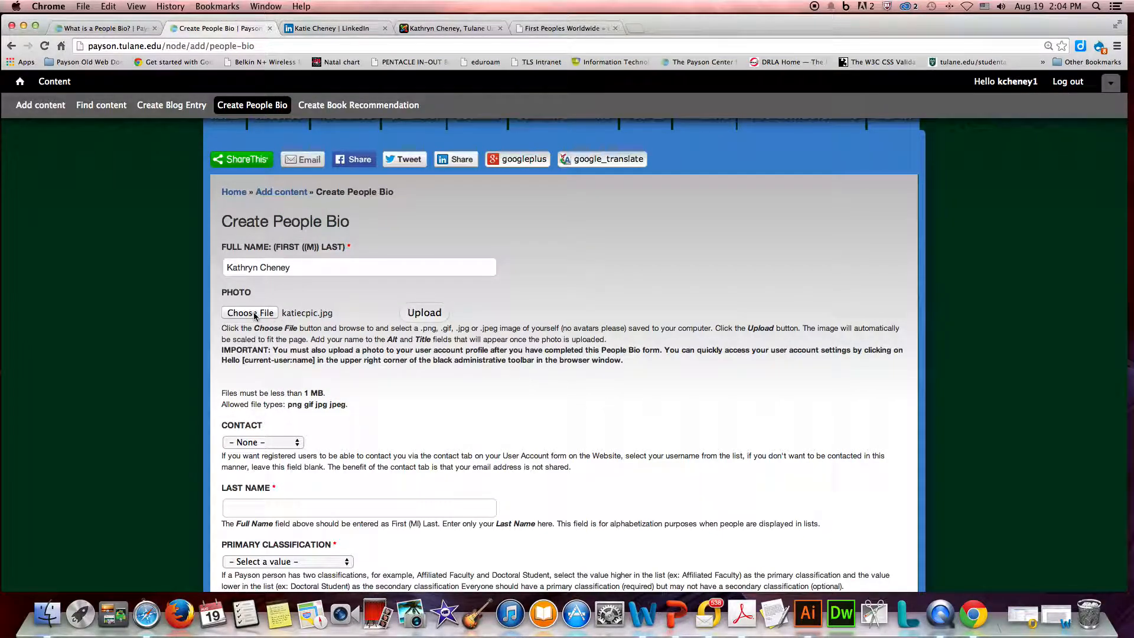
left_click(423, 314)
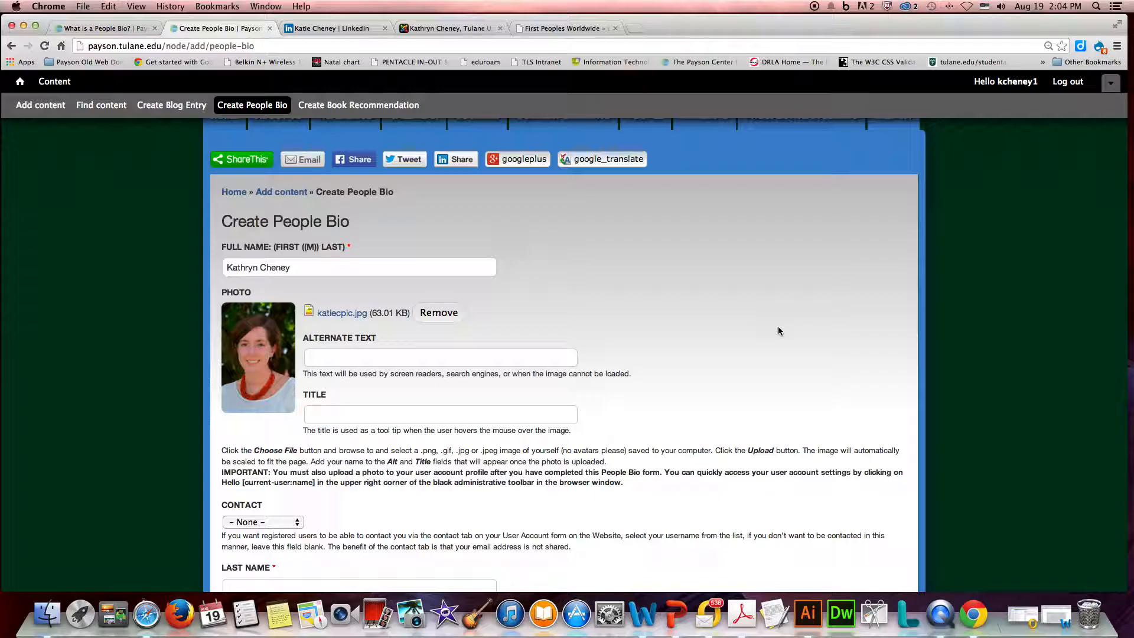
Step: Copy the full name into the photo's alternate text and title
left_click(323, 357)
left_click(338, 415)
left_click(323, 357)
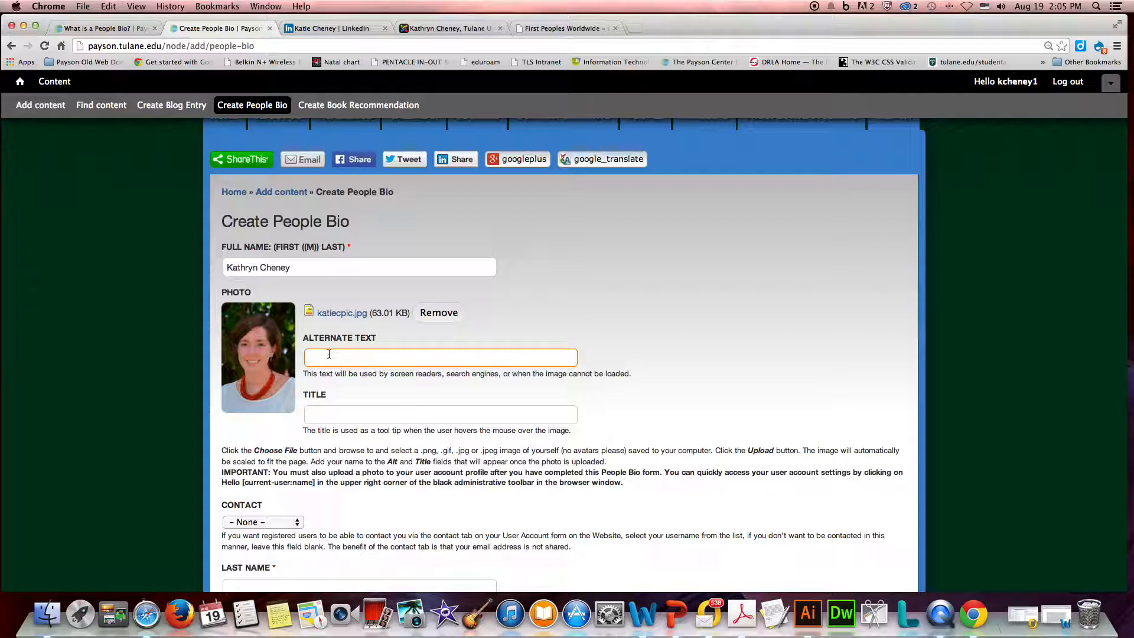
left_click_drag(295, 267, 192, 263)
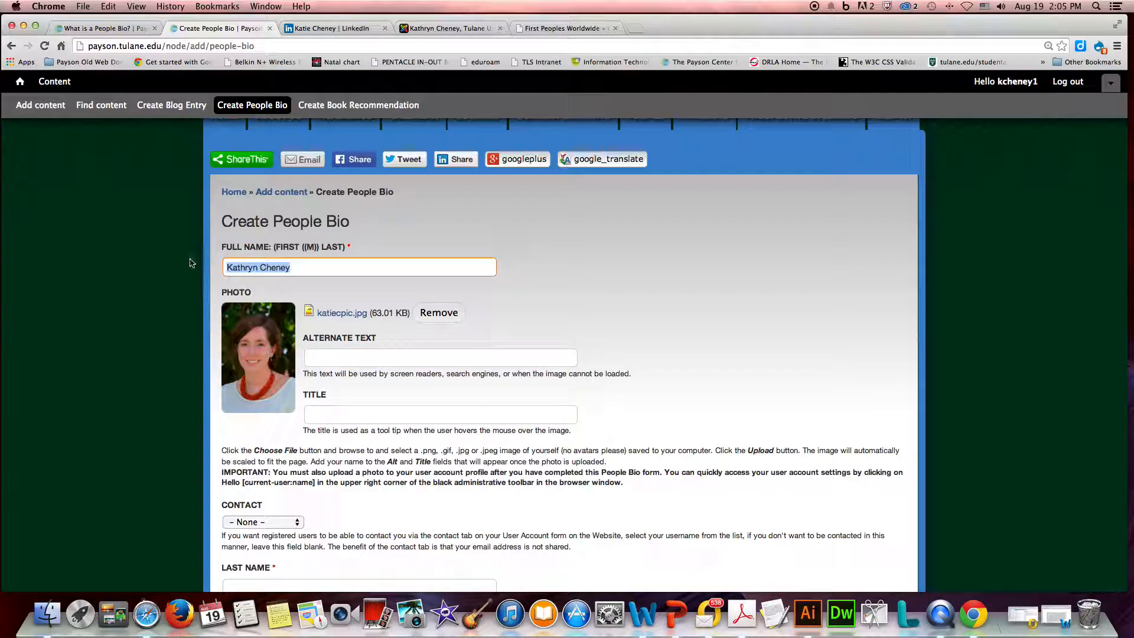
key("super+c")
left_click(324, 359)
key("super+v")
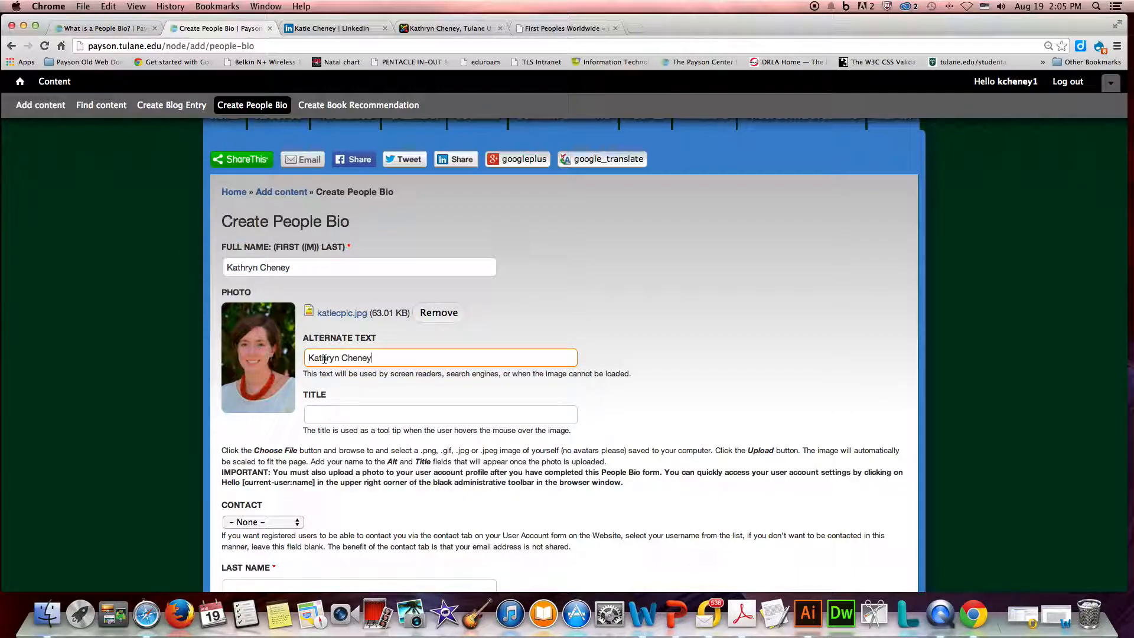
left_click(319, 412)
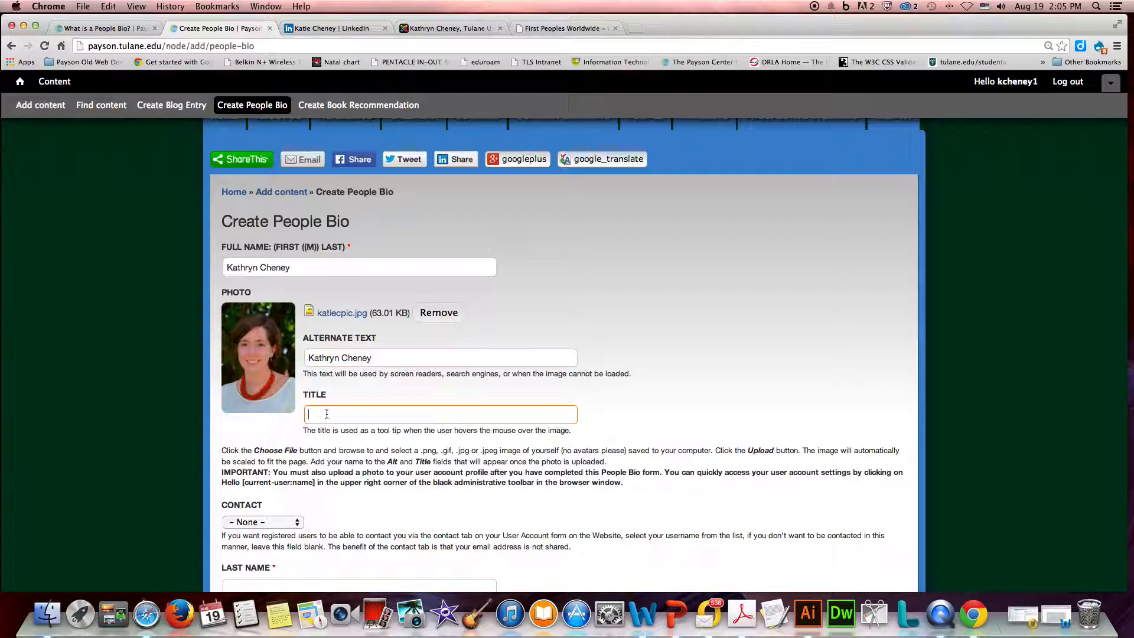
key("super+v")
left_click(379, 356)
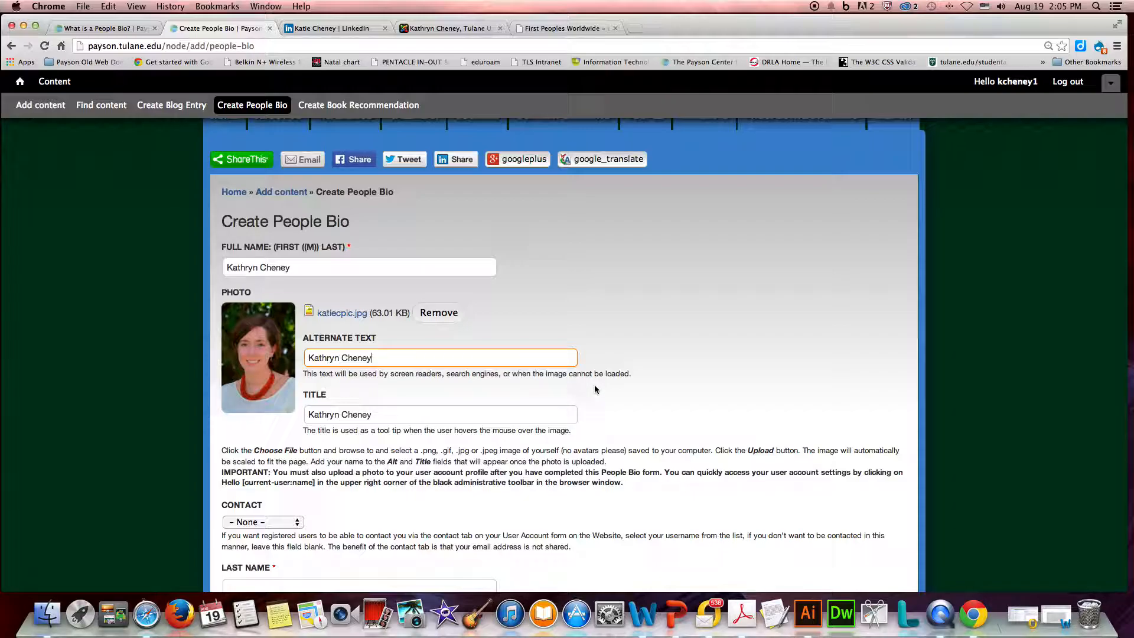
Step: Set the bio's contact to the username of the logged-in account
scroll(595, 390, "down", 5)
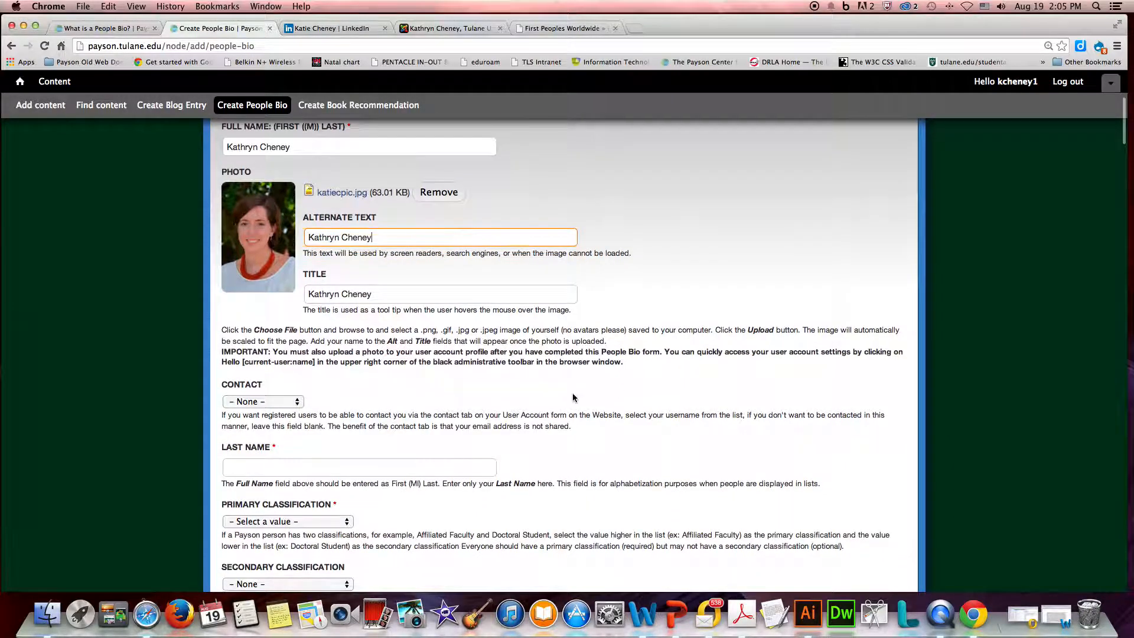
left_click(298, 402)
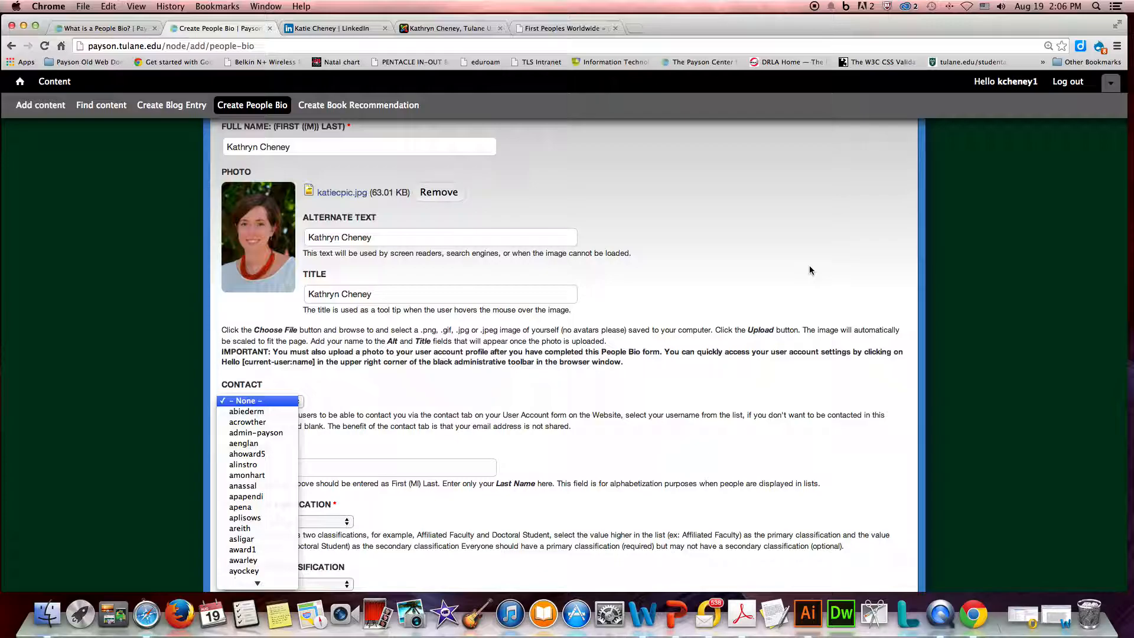
type("kcheney1")
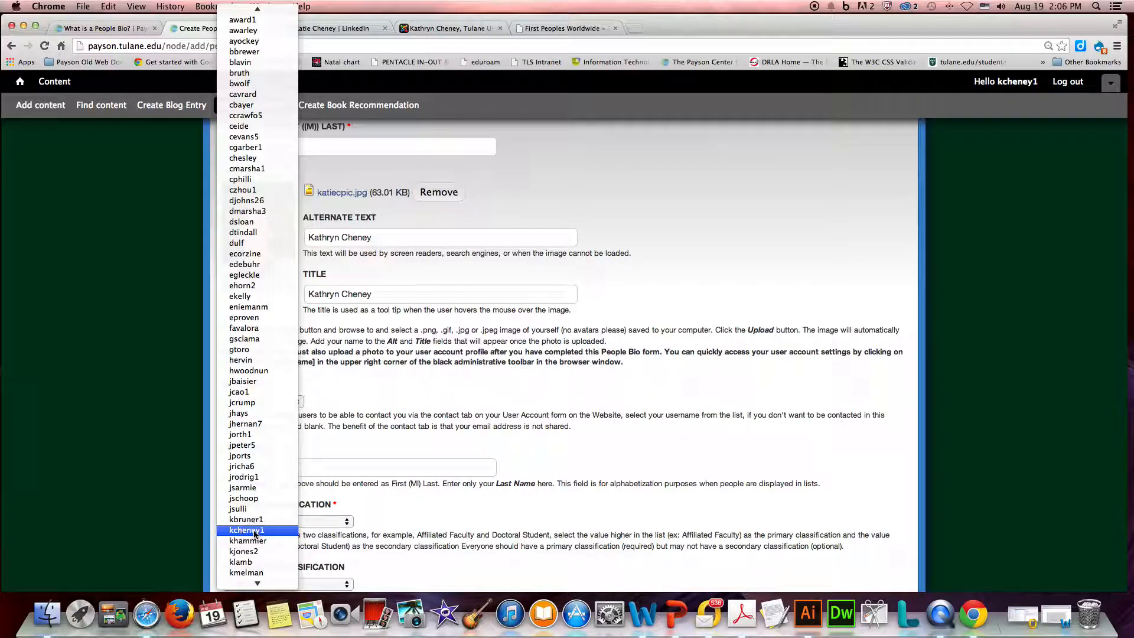
left_click(254, 534)
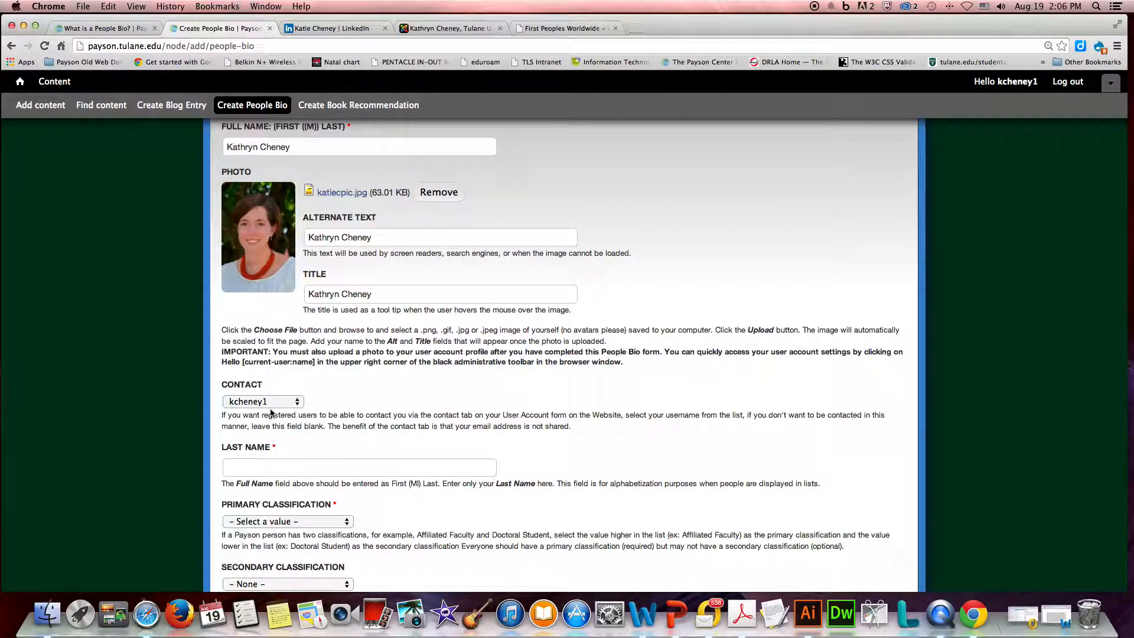
Step: Enter the person's last name and set the primary classification to M.S. Candidate
left_click(266, 470)
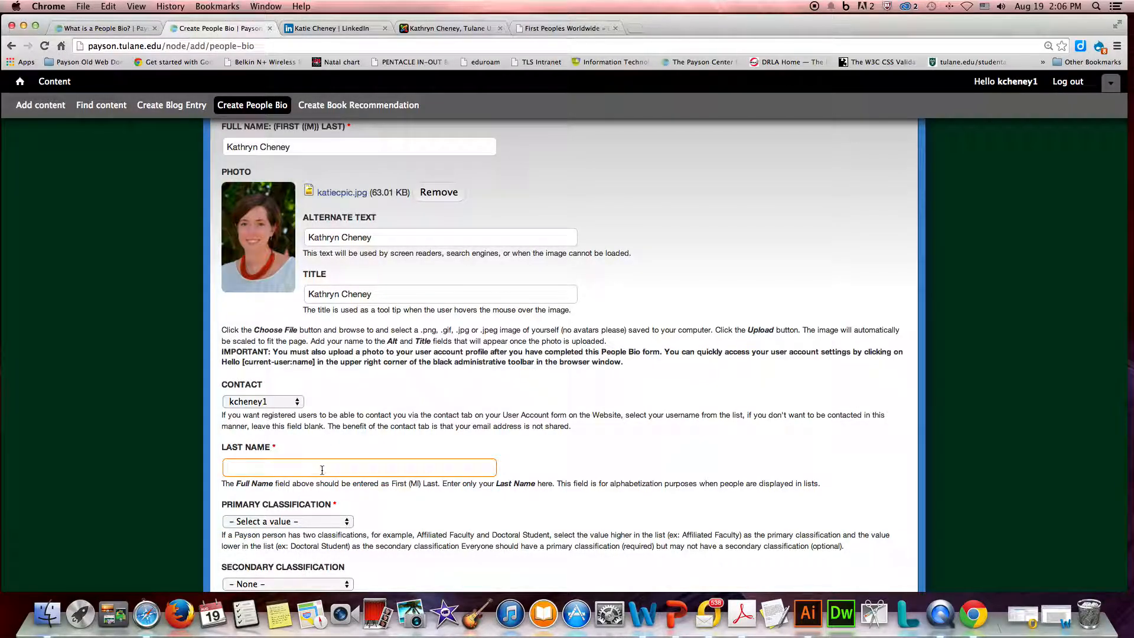
type("Cheney")
left_click(548, 467)
scroll(547, 466, "down", 1)
scroll(548, 466, "down", 3)
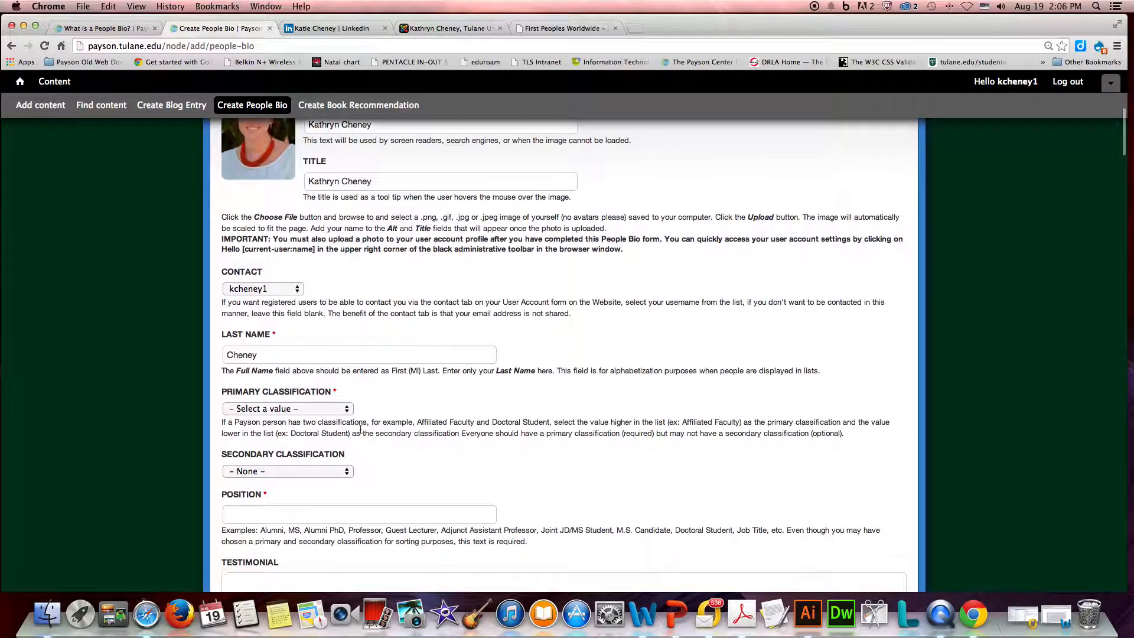
left_click(348, 404)
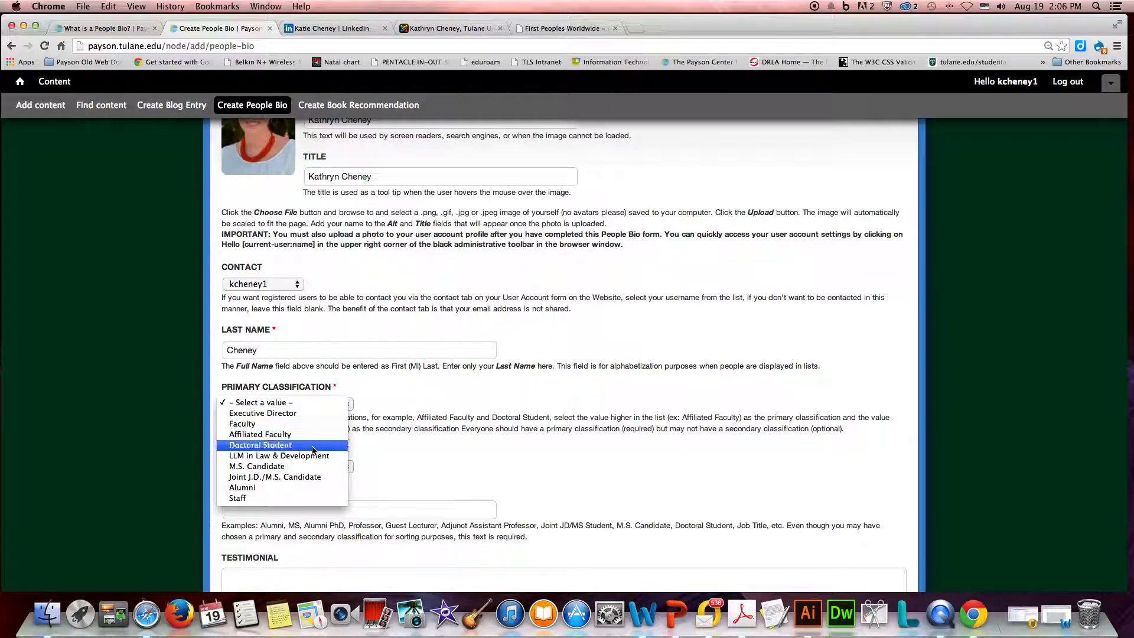
left_click(249, 467)
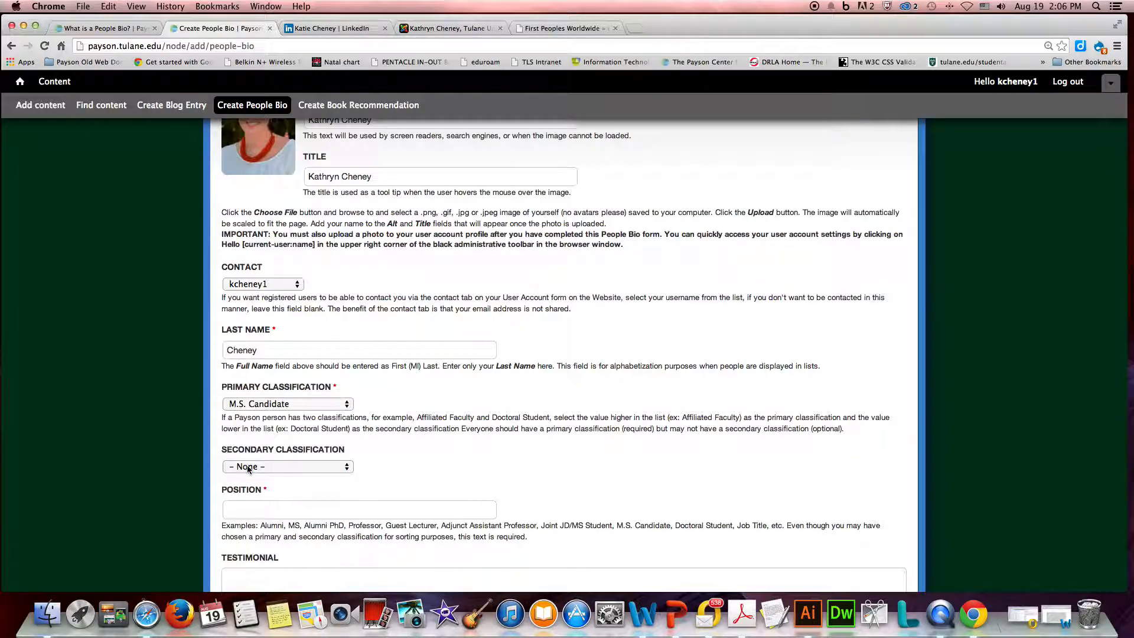
Step: Try Alumni as the secondary classification and reset it to None
left_click(346, 468)
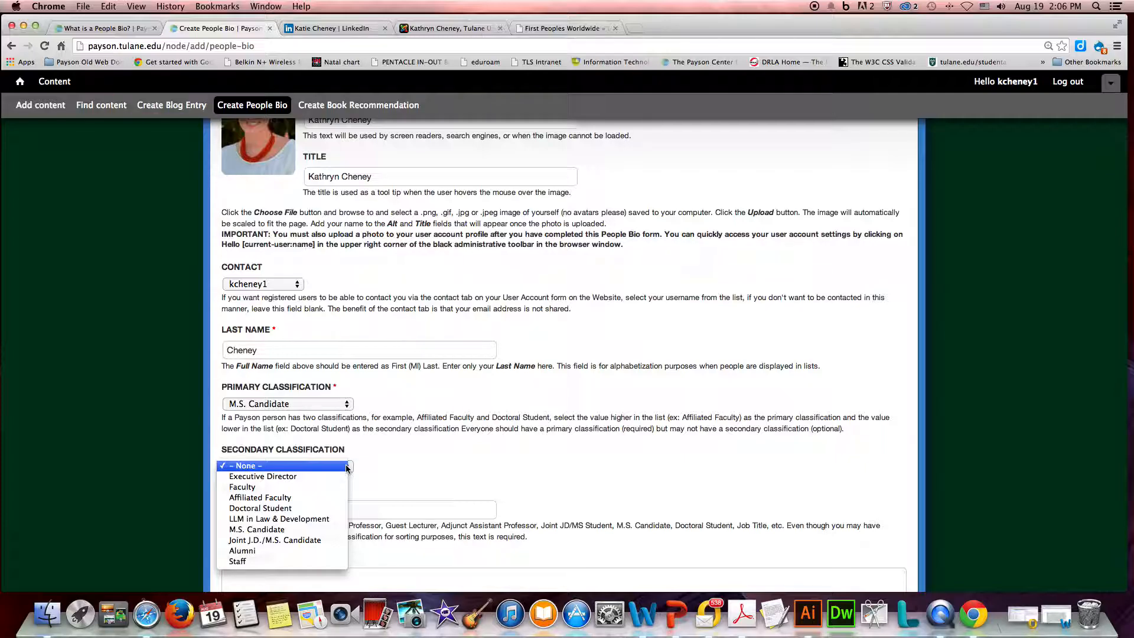
left_click(274, 551)
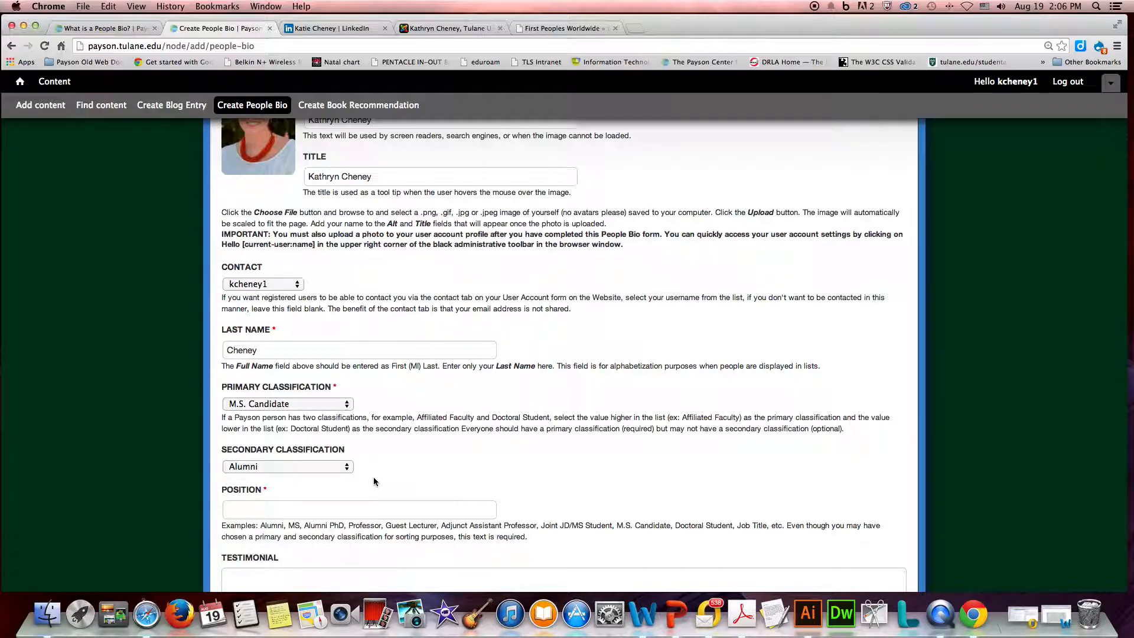
left_click(331, 467)
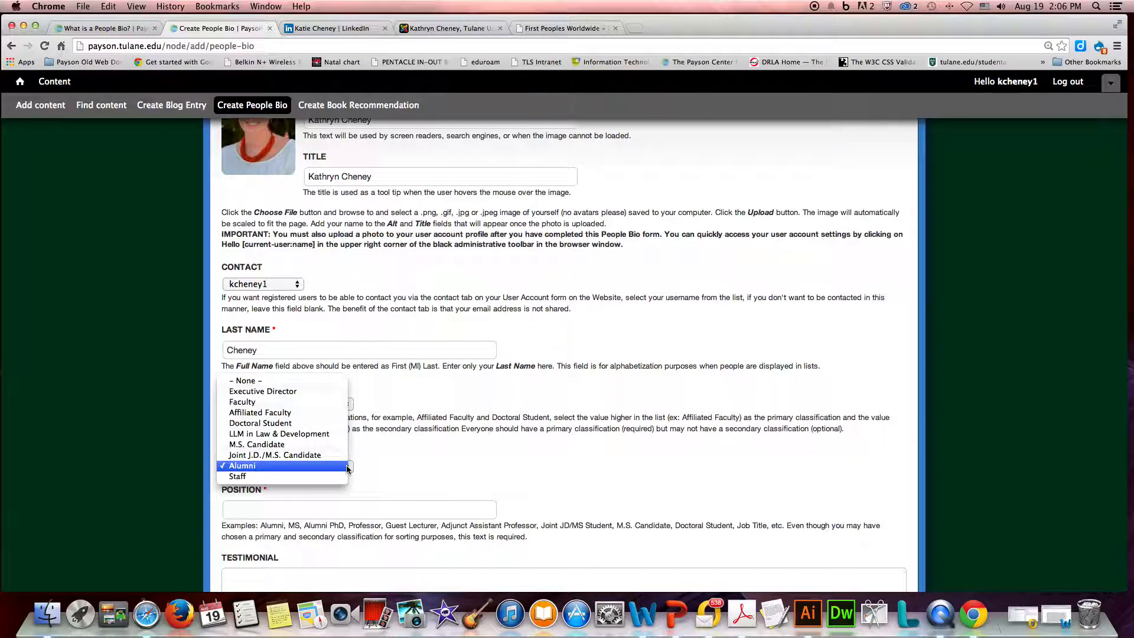
left_click(267, 390)
Step: Check the primary classification options without changing the selection and enter Alumna as the position
scroll(505, 469, "down", 1)
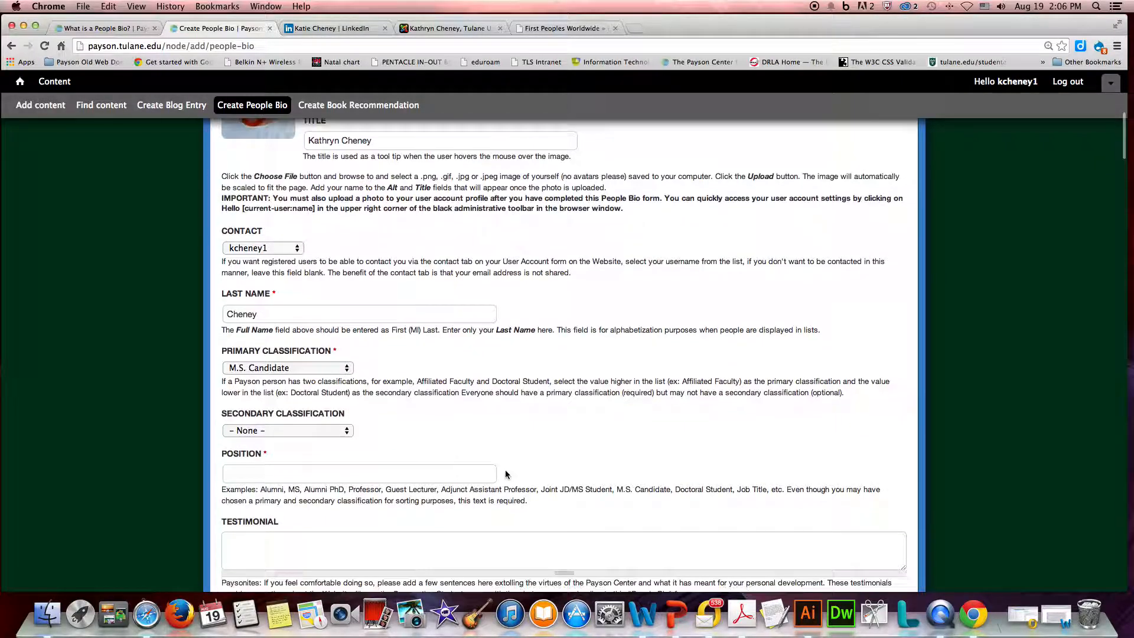
left_click(285, 475)
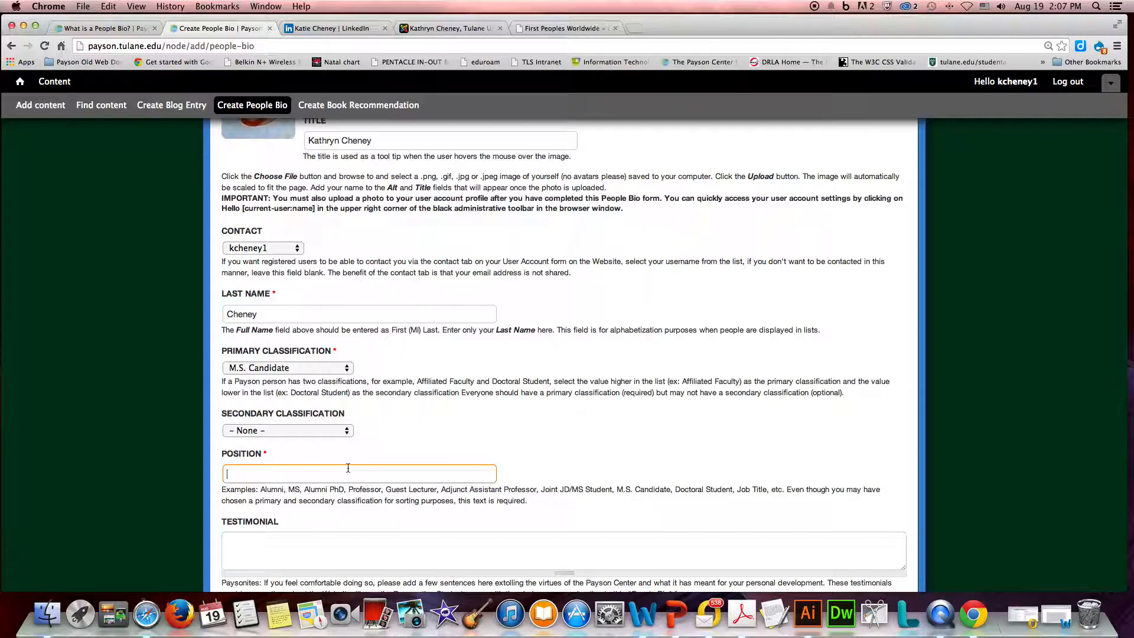
left_click(348, 368)
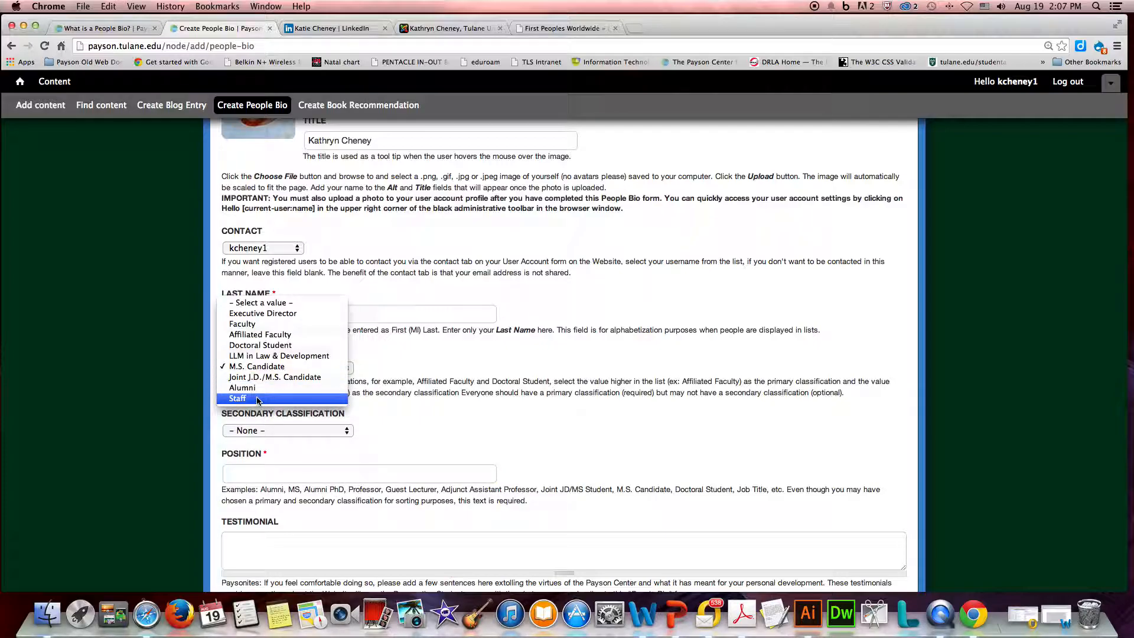
left_click(379, 371)
left_click(250, 480)
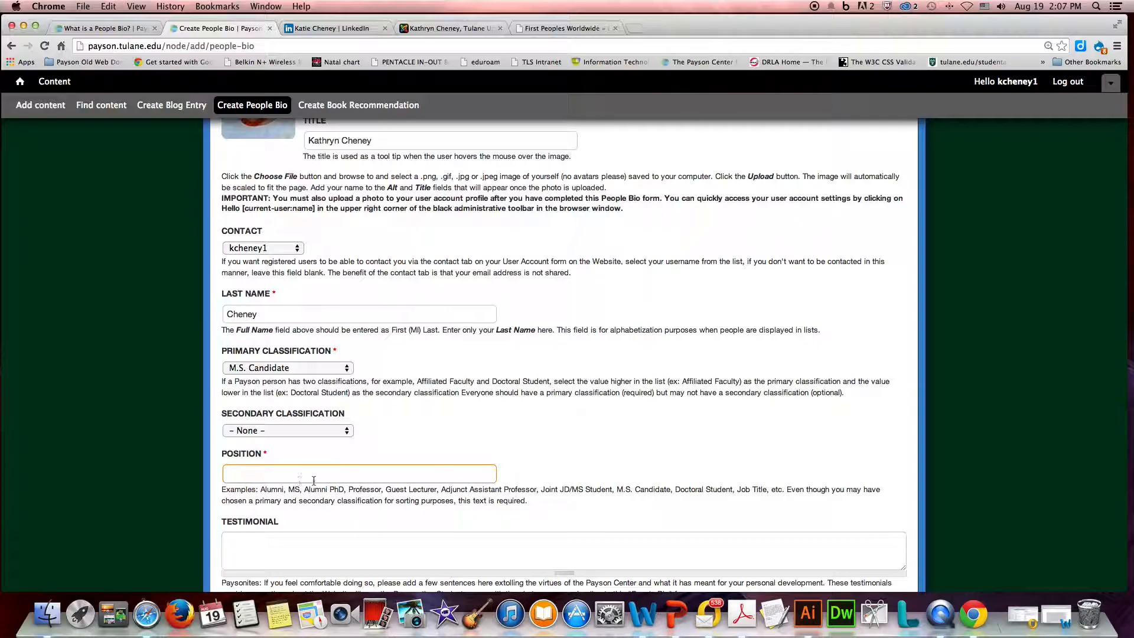
type("Alumna")
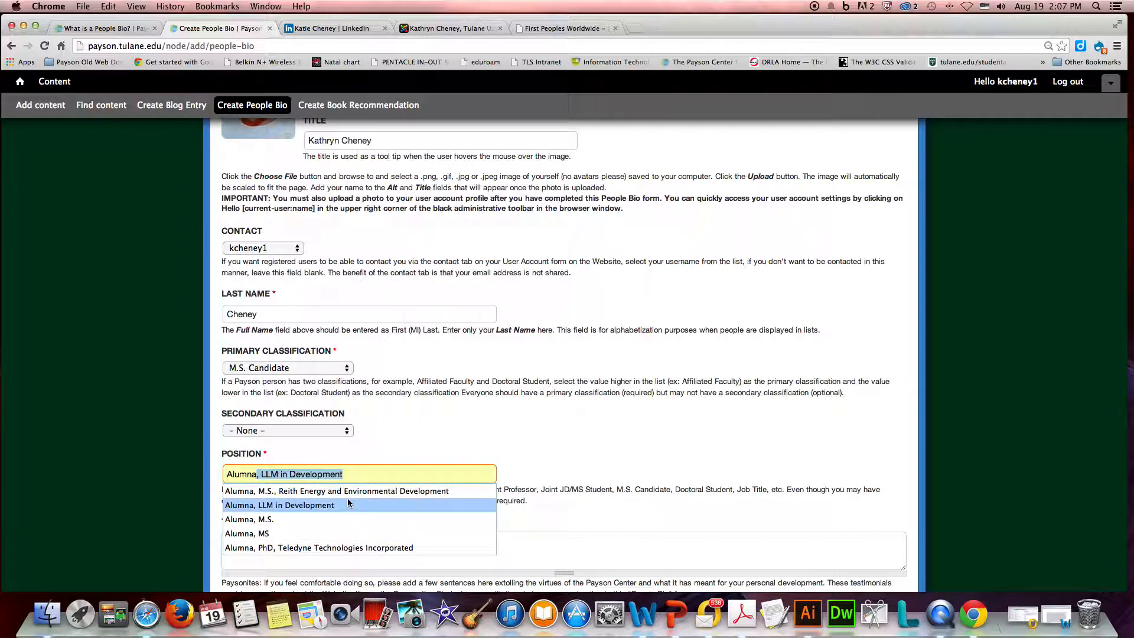
Step: Replace the position entry with M.S. Candidate using the suggested value
left_click_drag(271, 471, 213, 466)
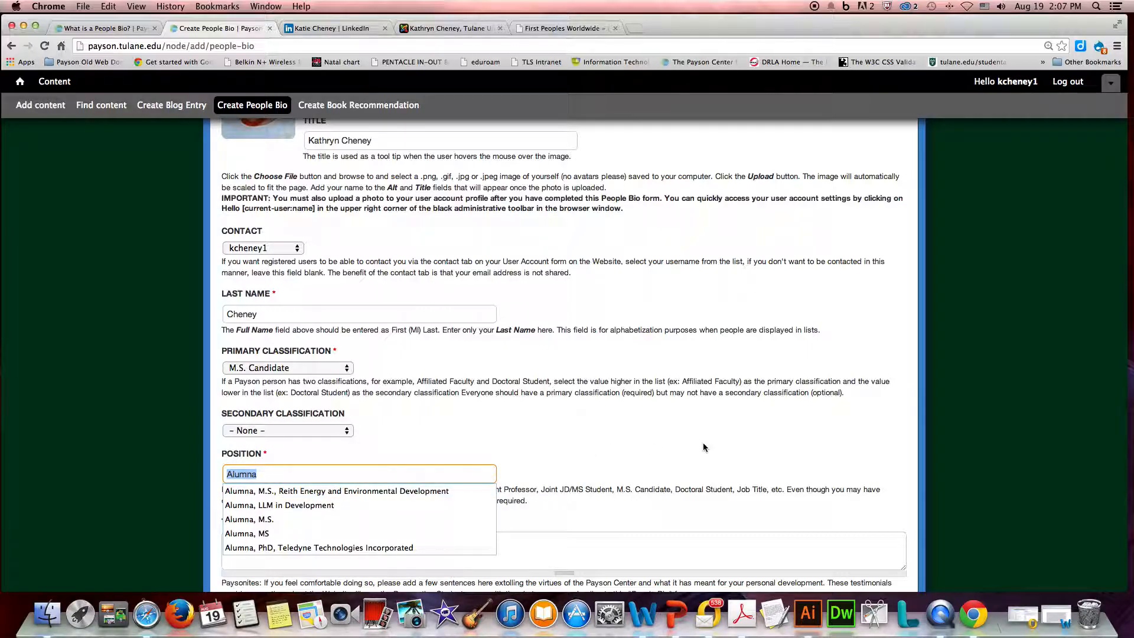
type("M.s")
key("BackSpace")
type("S")
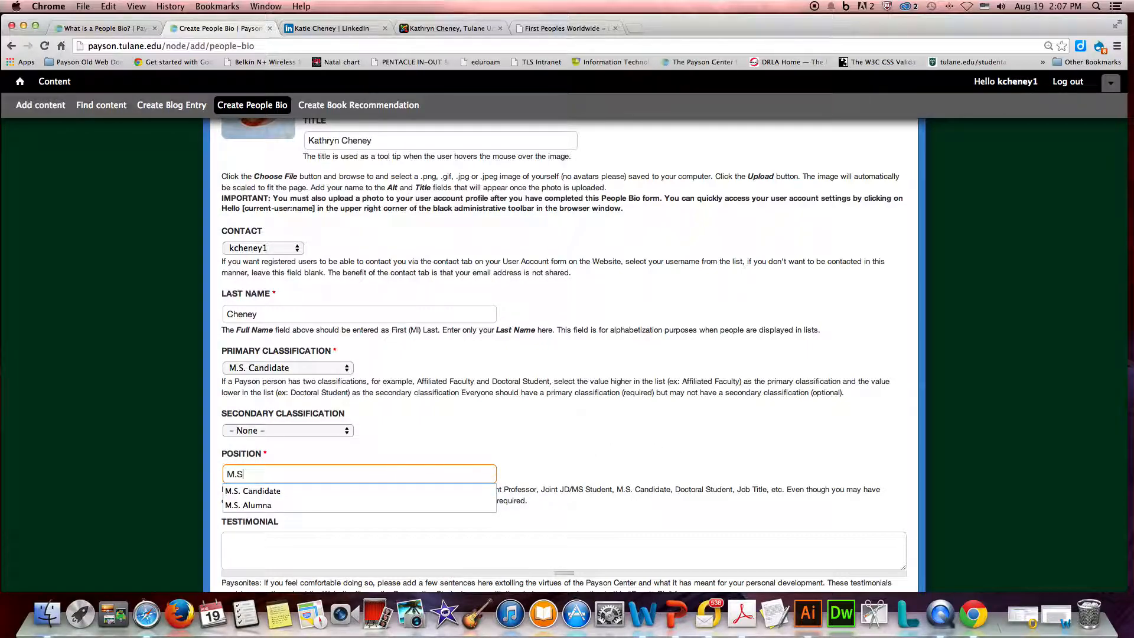
key("Down")
key("Return")
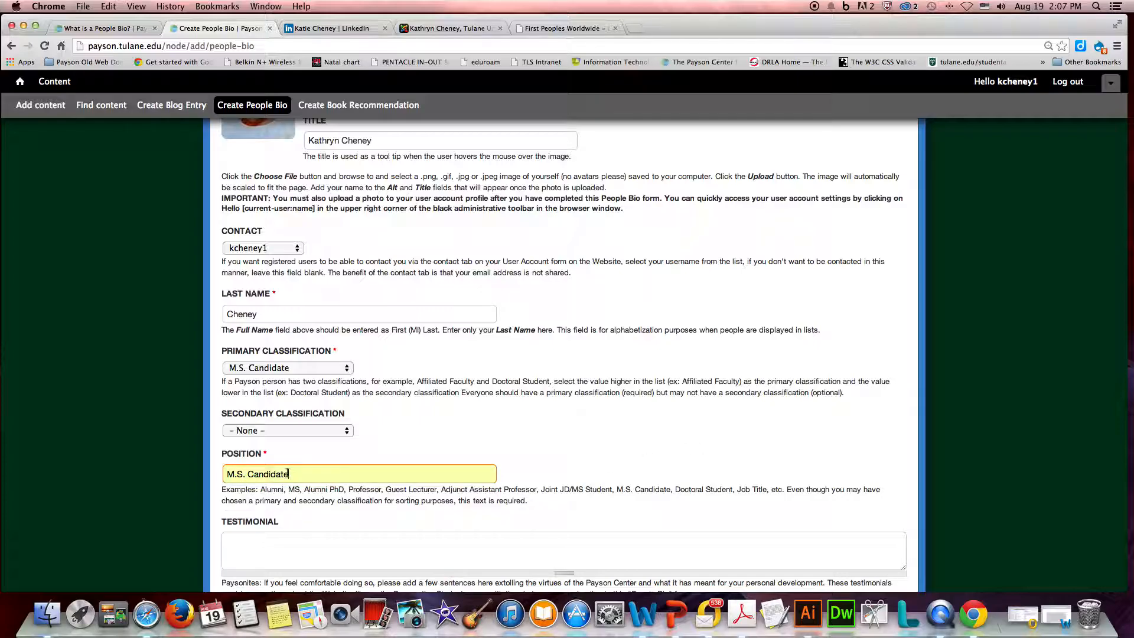
Step: Look over the CATHALAC intern testimonial page as an example for the Testimonial field, dismiss the mail notification, and return to the bio form
scroll(397, 467, "down", 3)
left_click(255, 451)
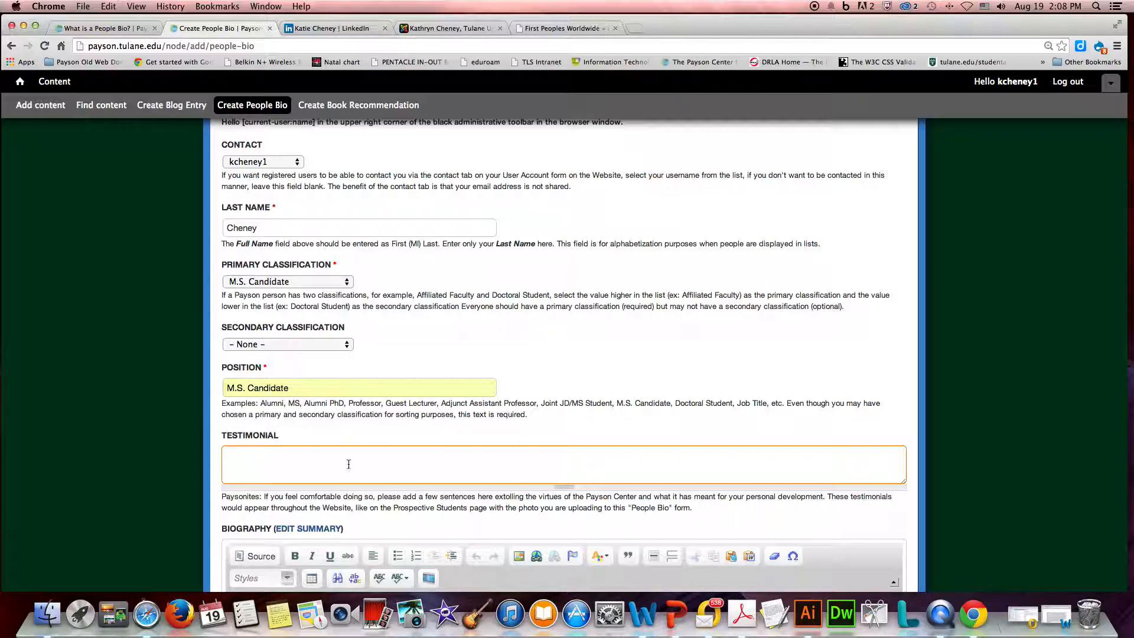
left_click(440, 27)
scroll(946, 266, "down", 1)
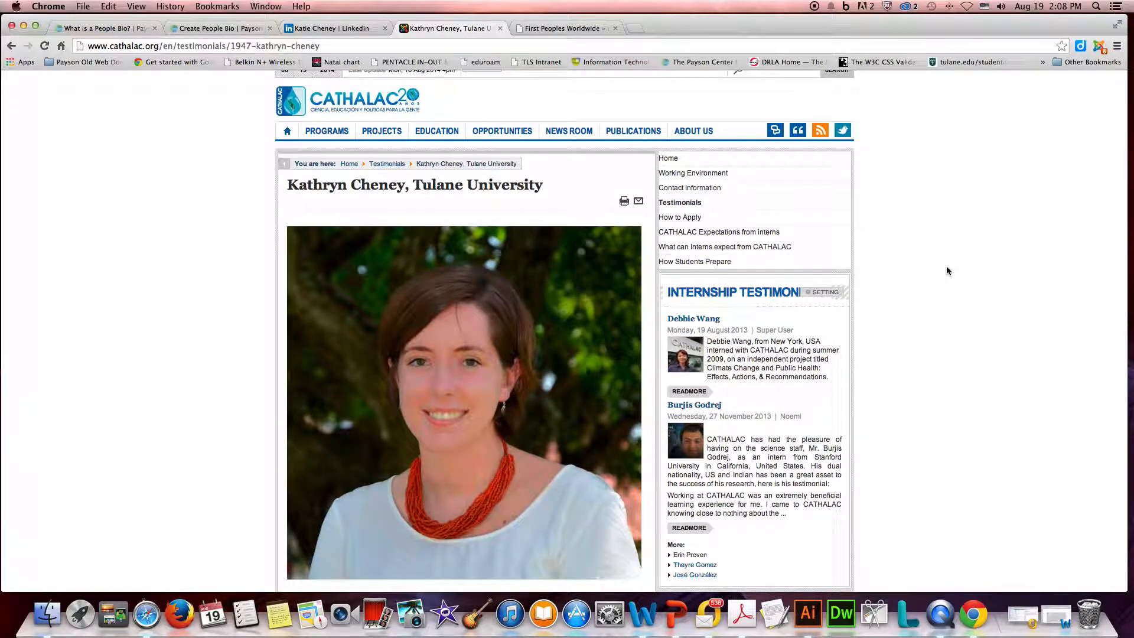
scroll(946, 267, "down", 5)
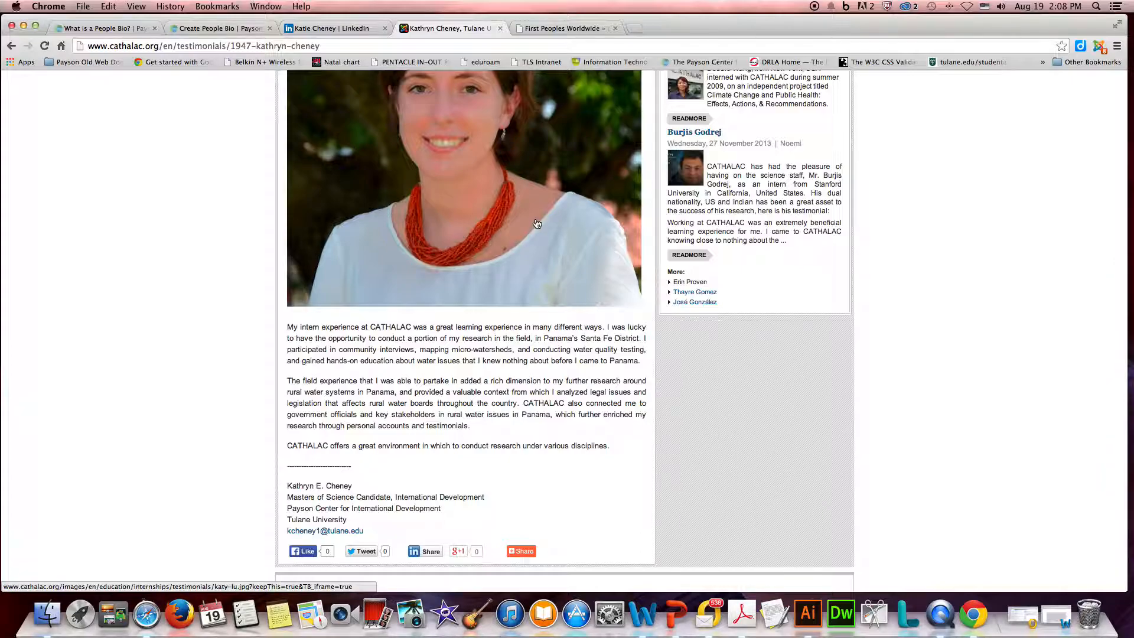
scroll(483, 507, "up", 5)
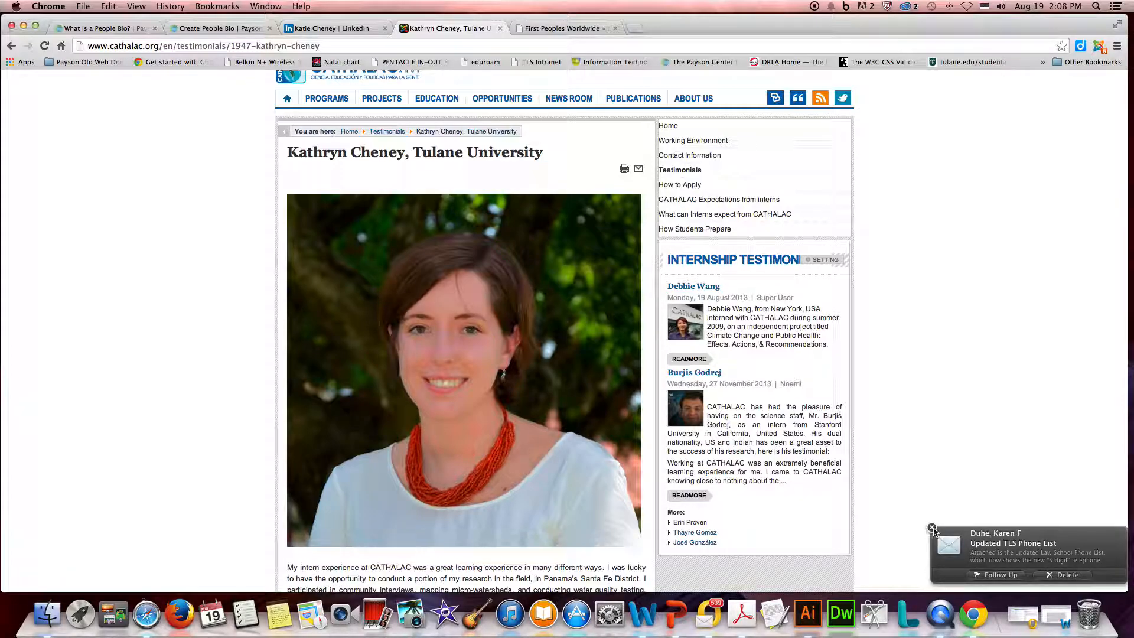
left_click(932, 527)
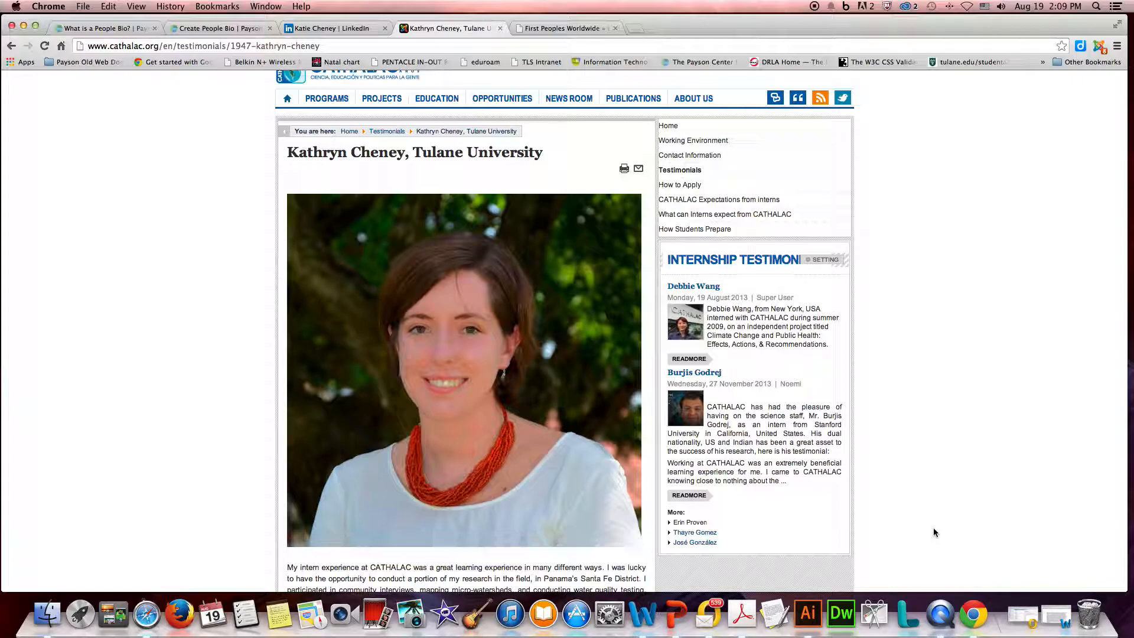
left_click(216, 29)
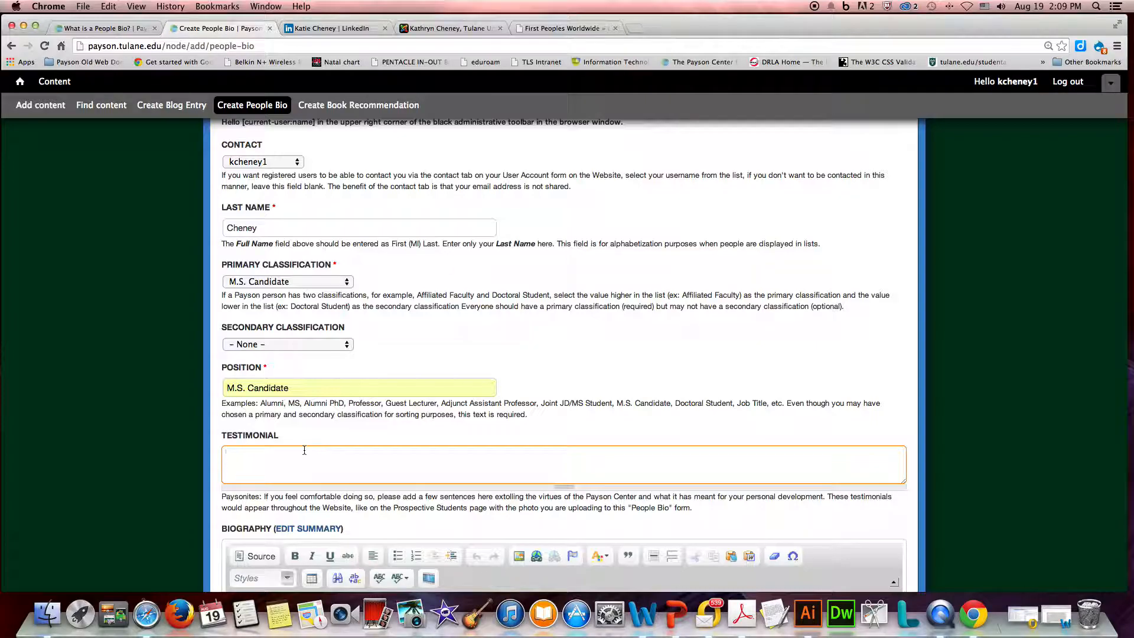
Step: Switch to the bio document in Word and copy the testimonial text without its "Testimonial:" label
left_click(643, 614)
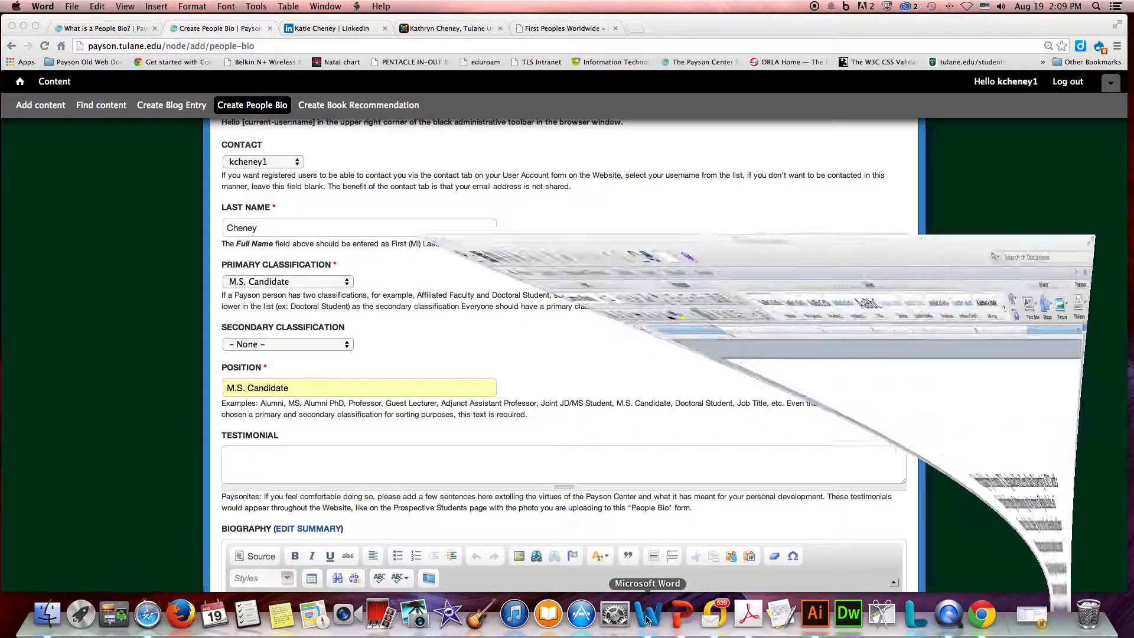
scroll(615, 367, "down", 10)
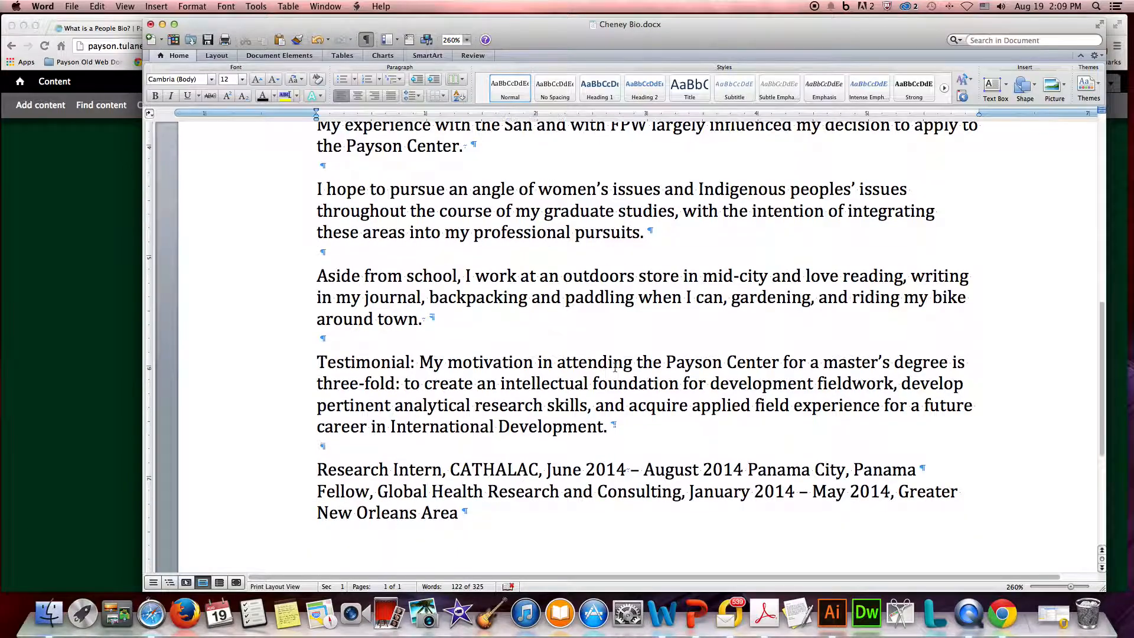
left_click_drag(419, 363, 607, 429)
key("super+c")
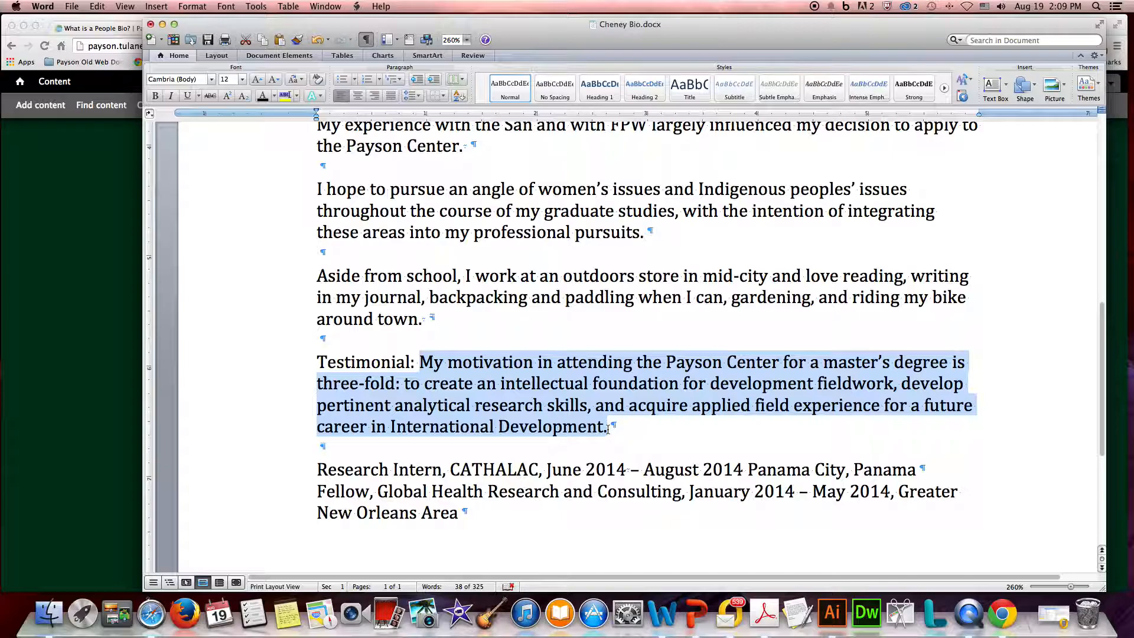
Step: Return to the bio form in Chrome and paste the copied text into the Testimonial field
left_click(162, 24)
left_click(245, 464)
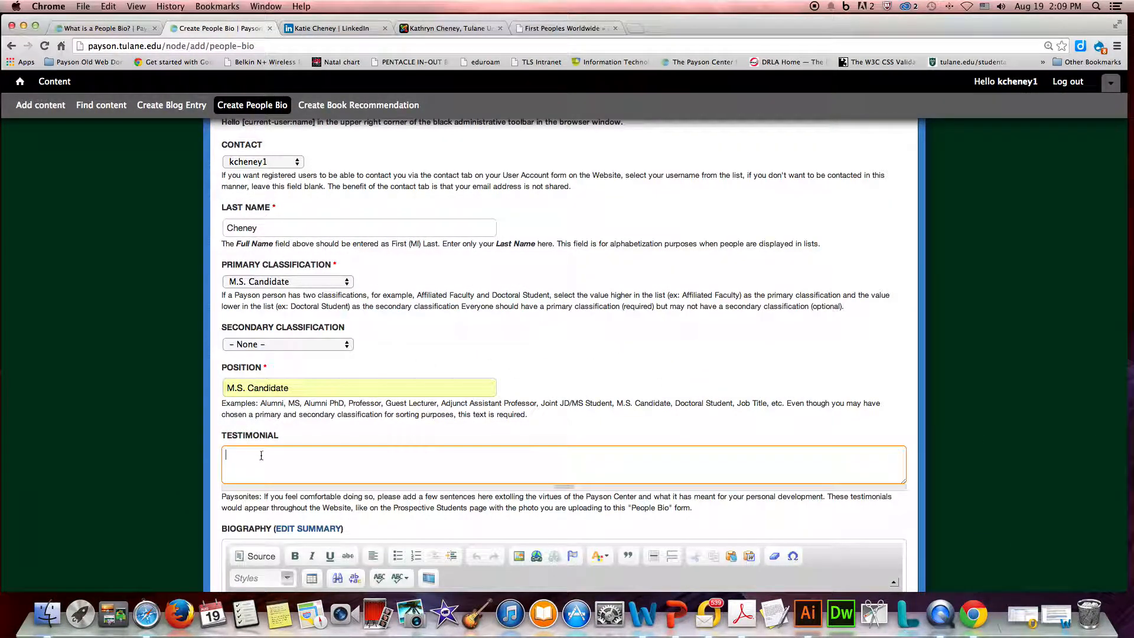
scroll(340, 481, "down", 4)
scroll(340, 481, "down", 1)
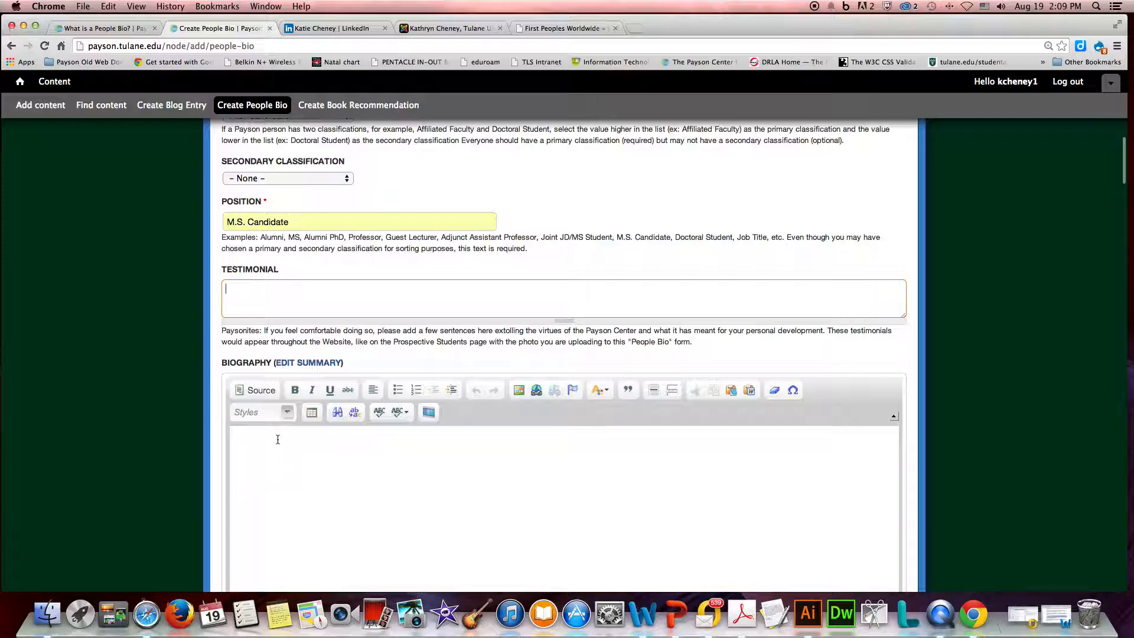
left_click(278, 440)
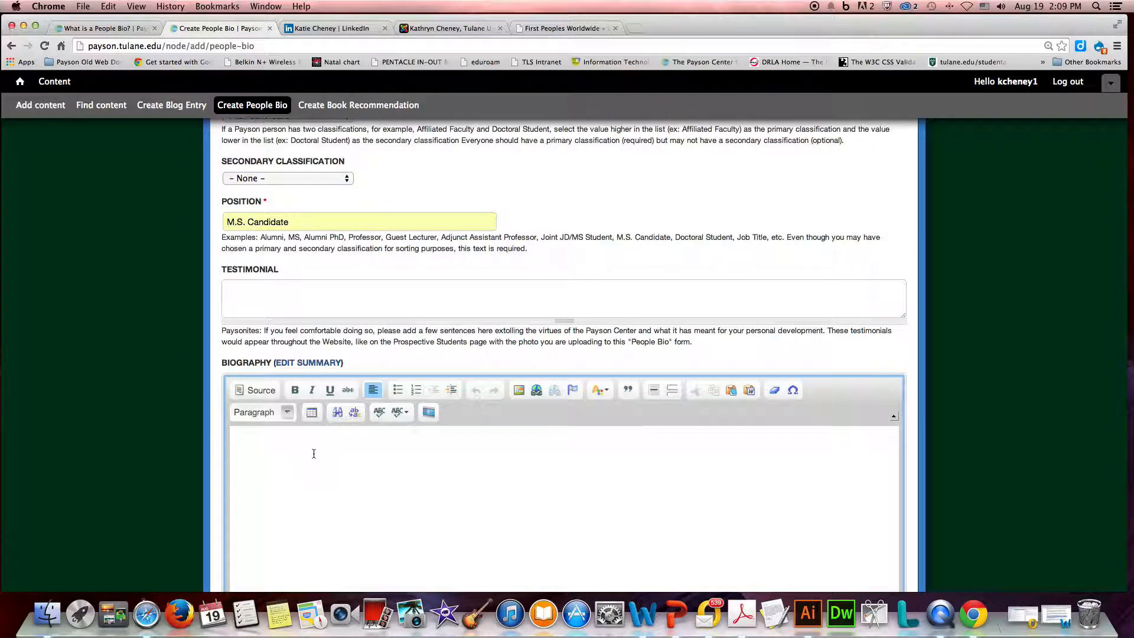
left_click(251, 302)
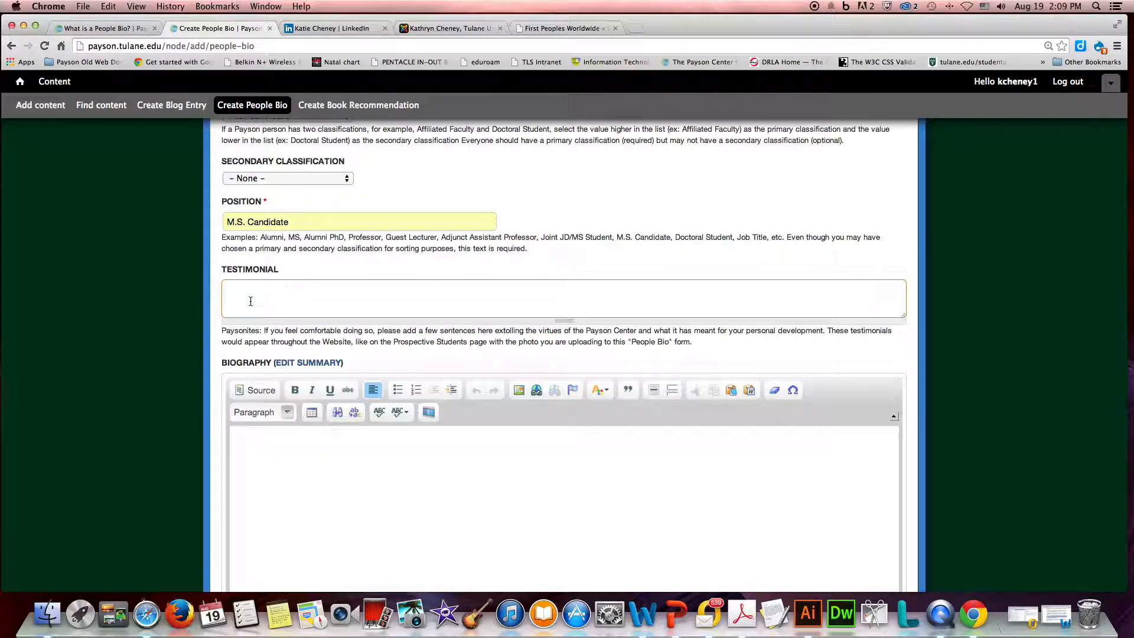
key("super+v")
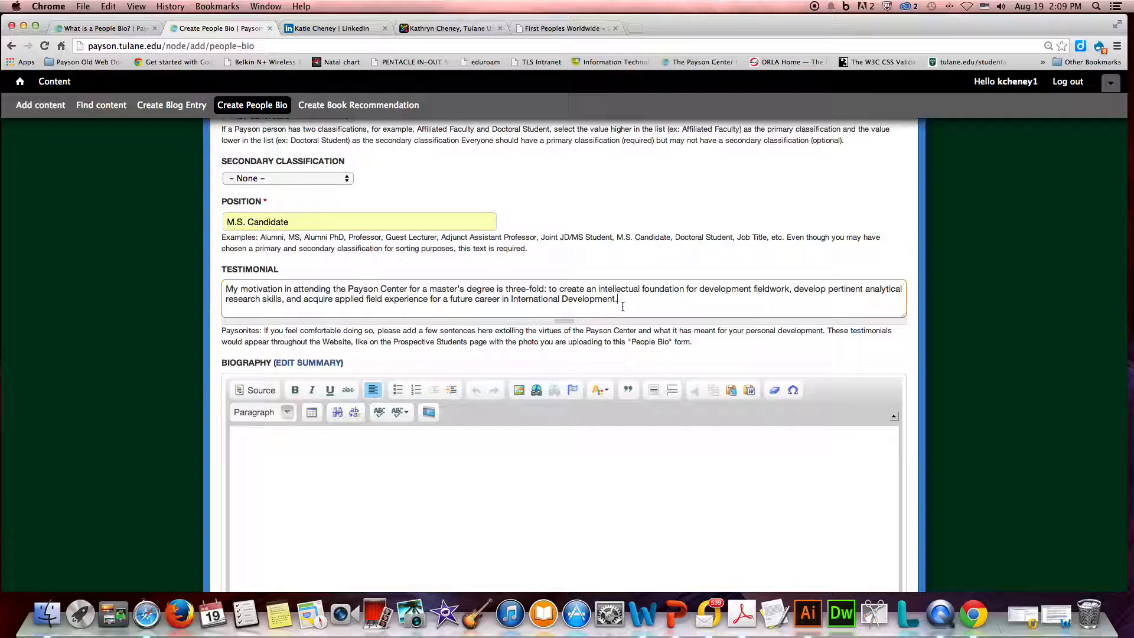
Step: Switch to the start of the bio document in Word, dismiss the mail notification and quit the mail program
scroll(490, 499, "down", 2)
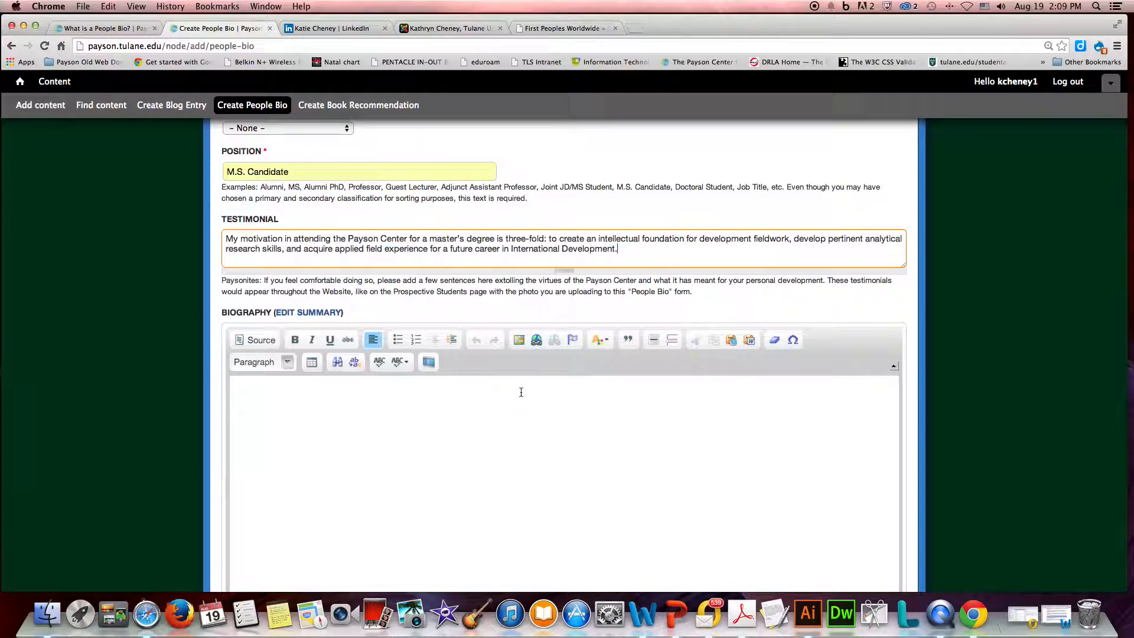
scroll(521, 392, "up", 1)
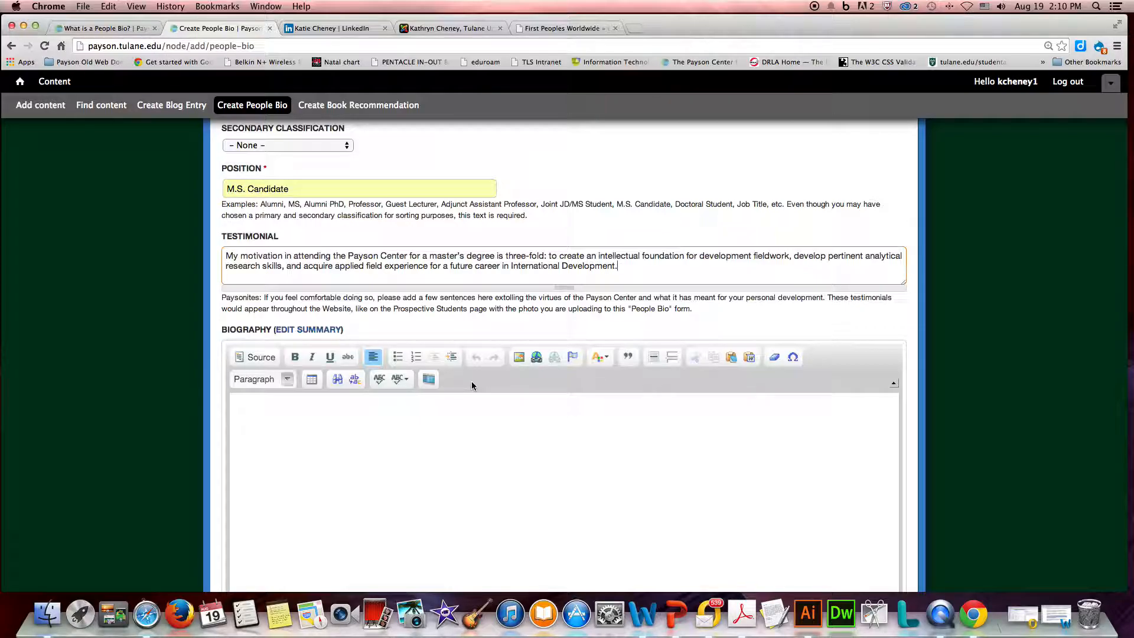
scroll(577, 427, "down", 2)
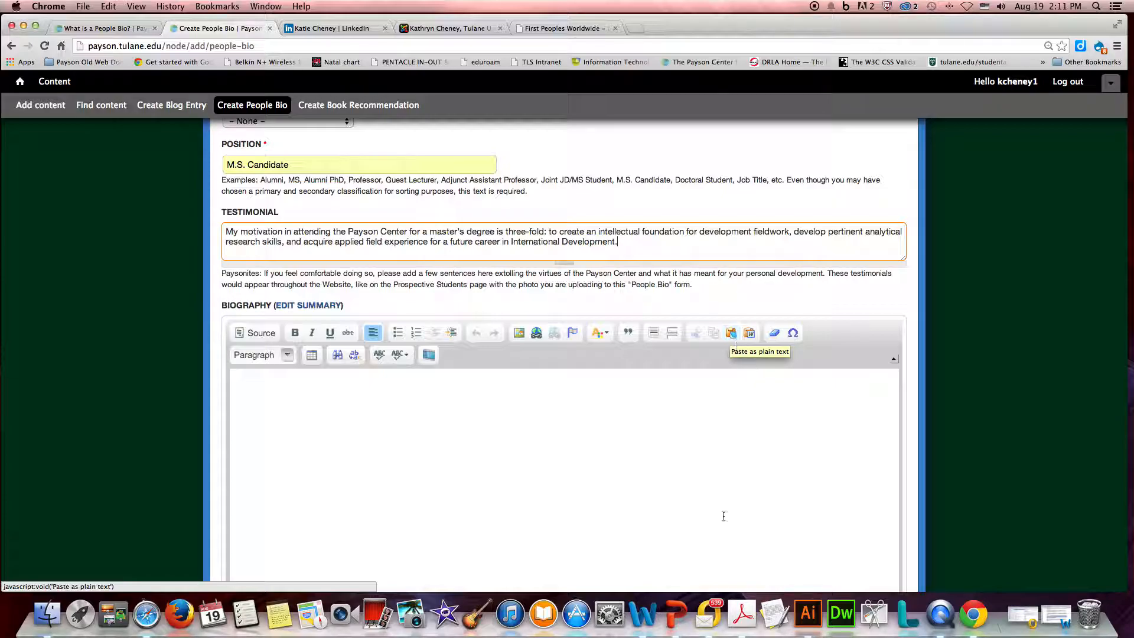
left_click(647, 582)
scroll(516, 323, "up", 10)
scroll(516, 323, "down", 1)
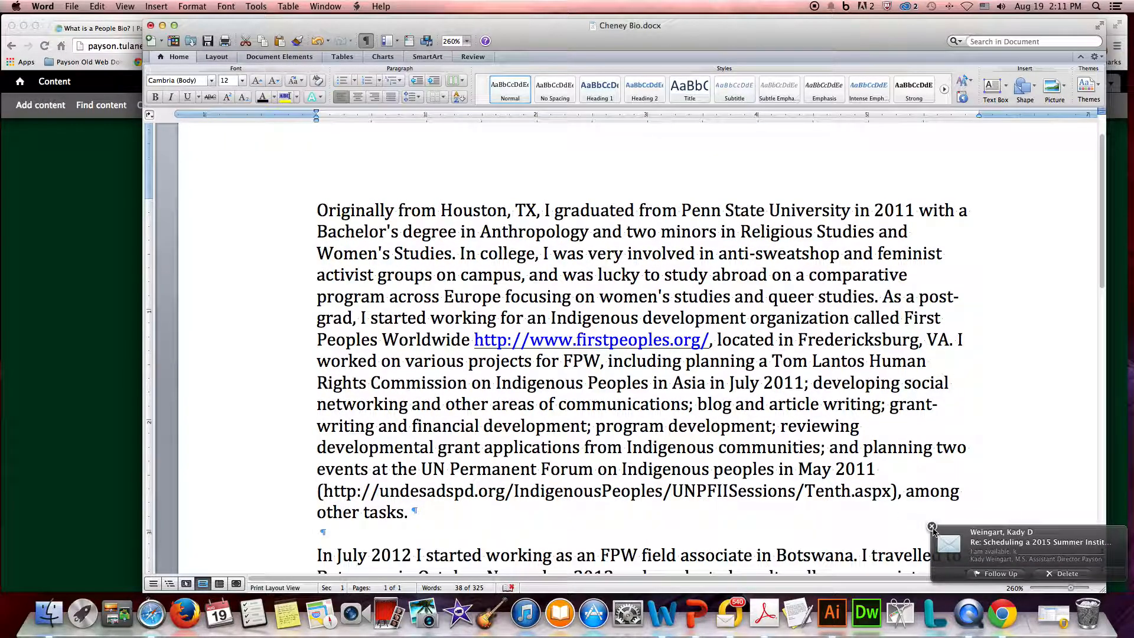
left_click(933, 526)
right_click(741, 612)
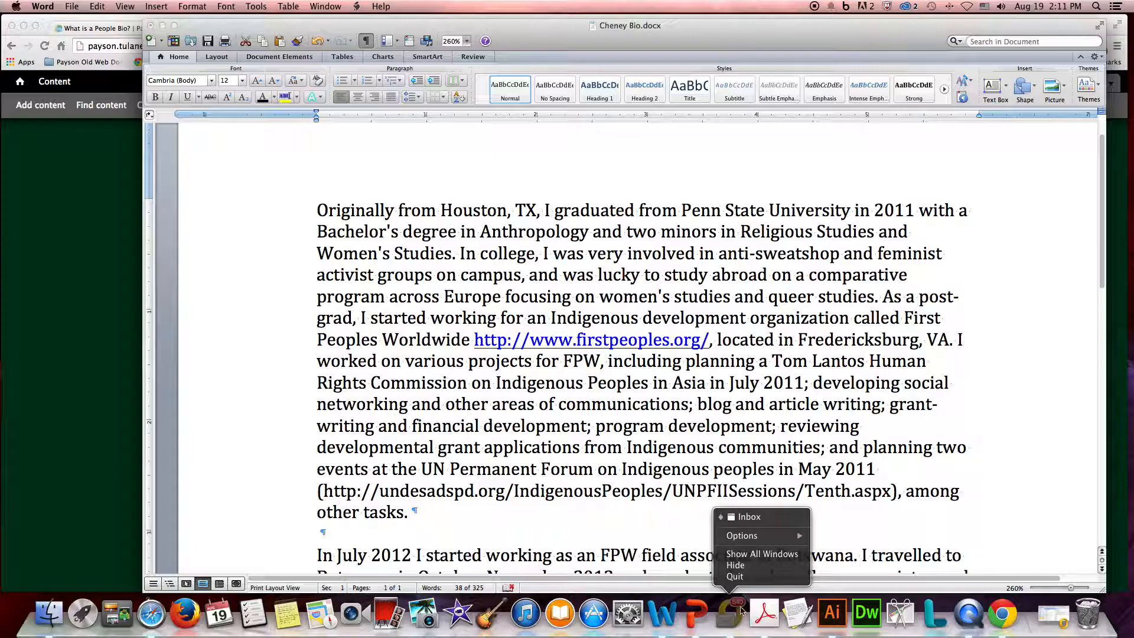
left_click(734, 576)
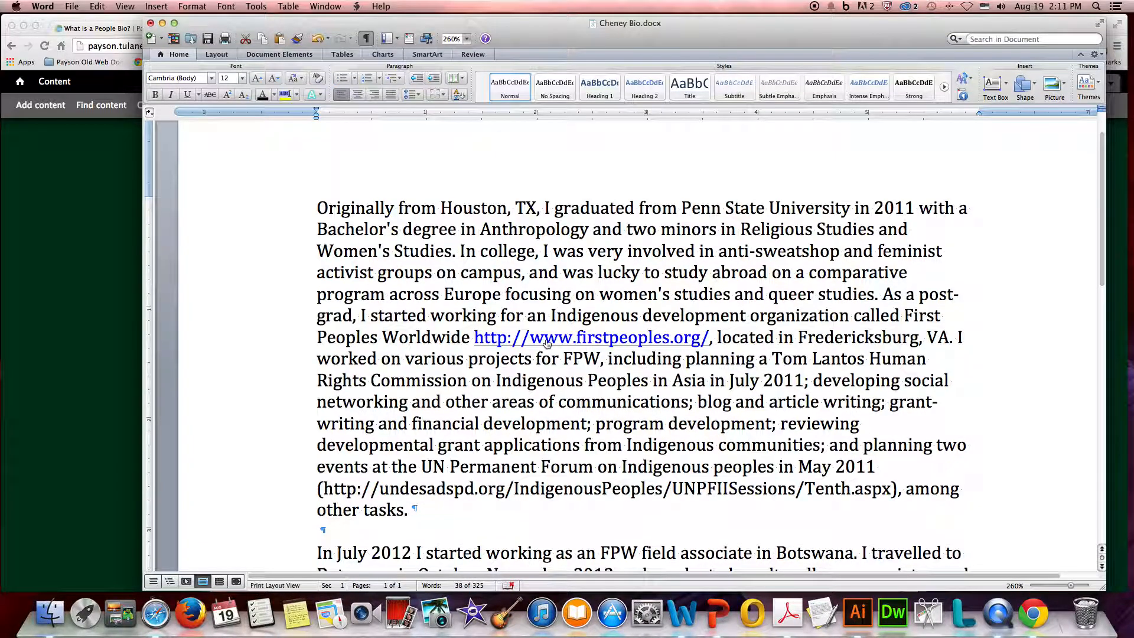
Step: Copy the biography paragraphs from "Originally from Houston" through "around town." and put the Word document away
scroll(666, 437, "down", 1)
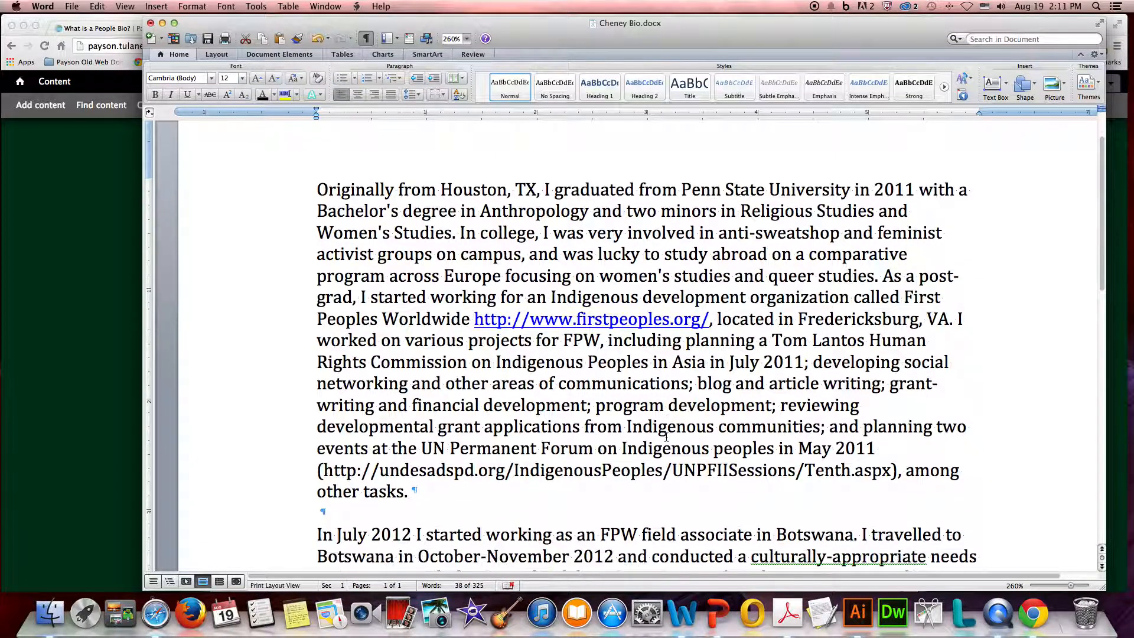
left_click_drag(317, 191, 452, 285)
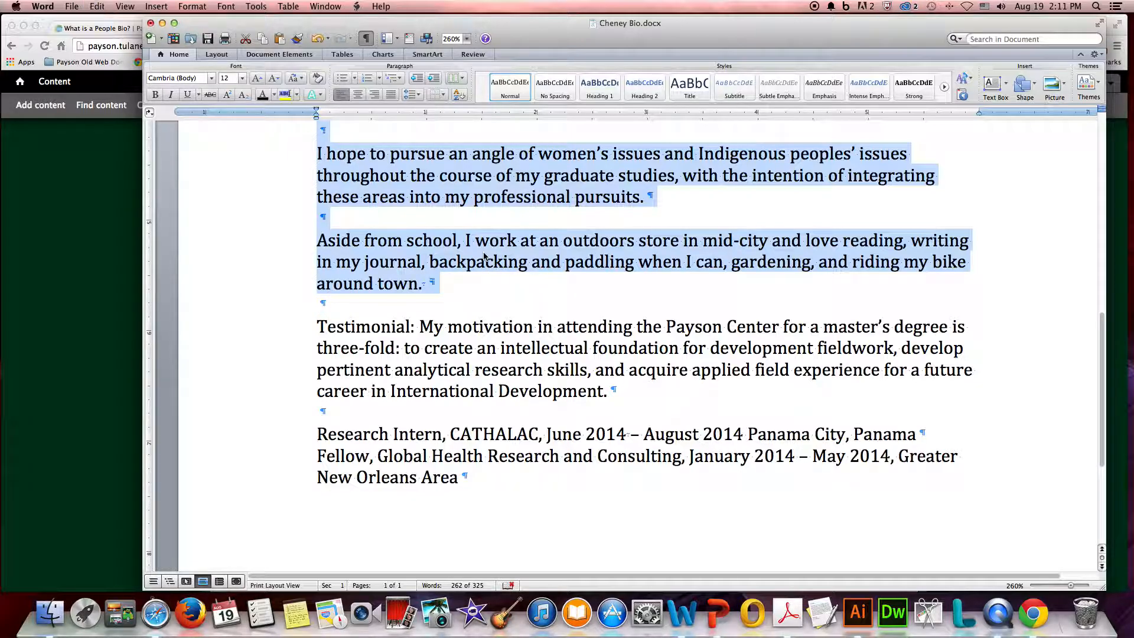
left_click(165, 24)
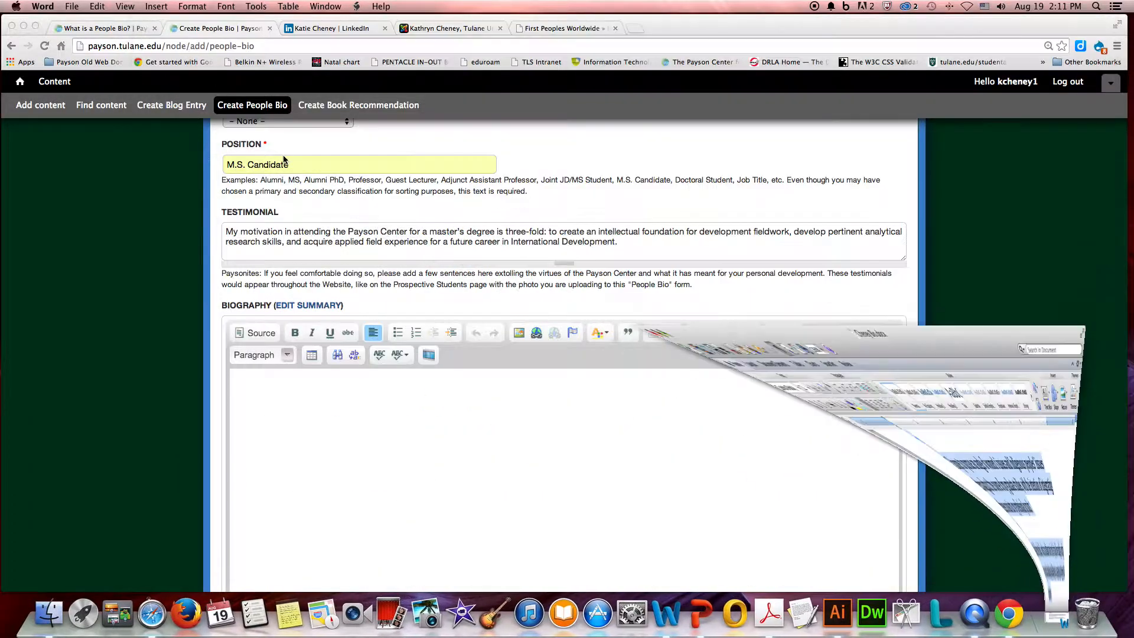
Step: Paste the copied paragraphs into the Biography editor through its paste dialog and remove the extra blank line after the first paragraph
left_click(267, 390)
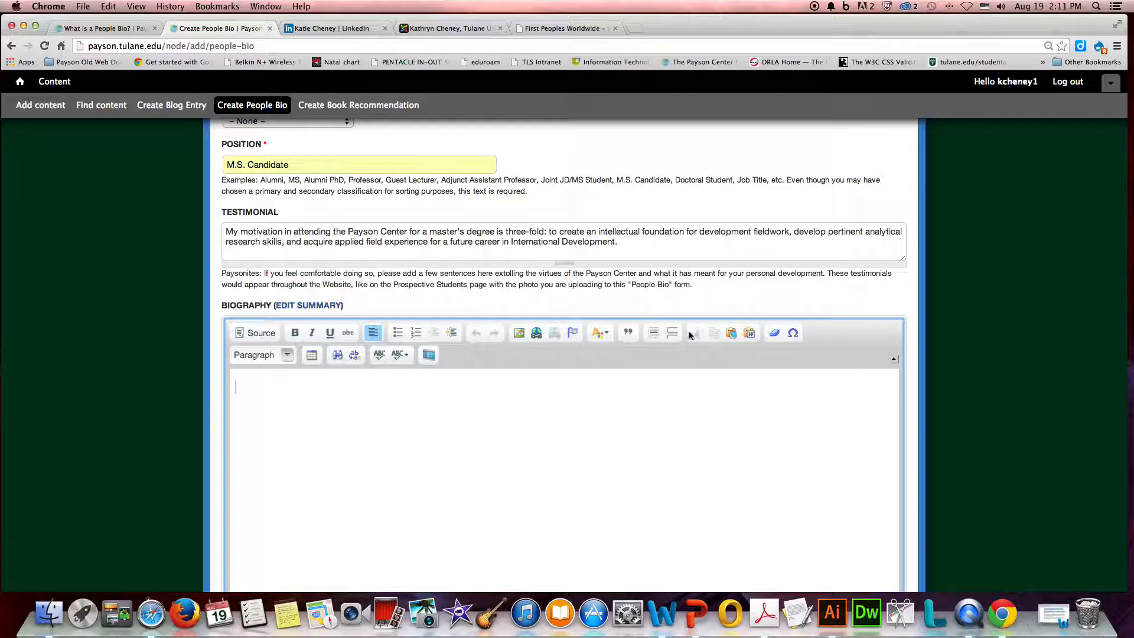
left_click(750, 334)
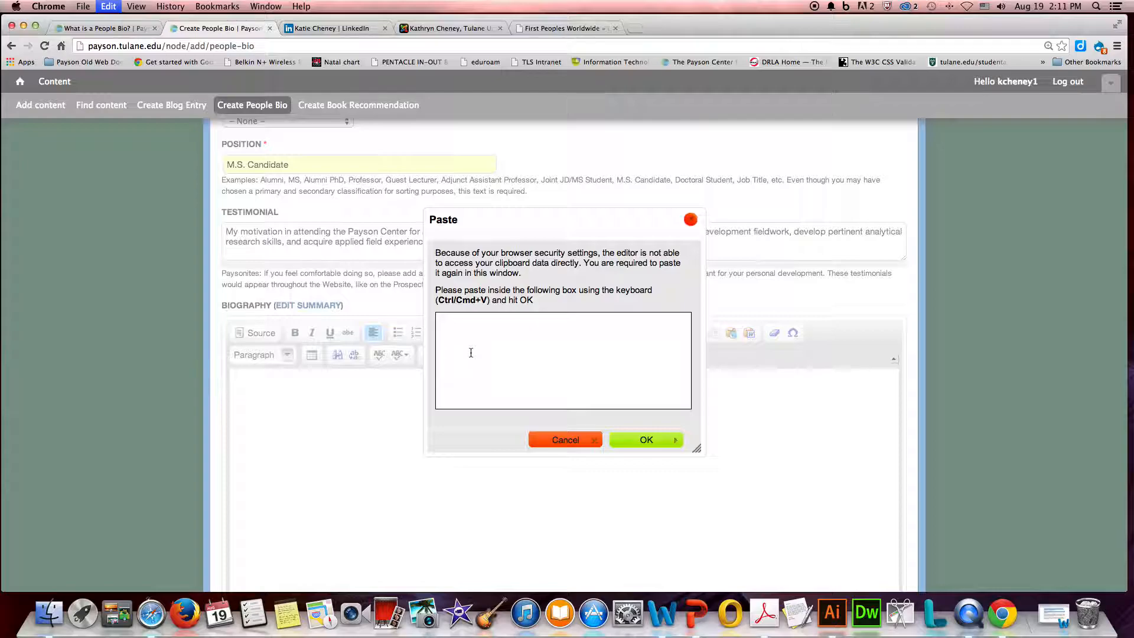
key("super+v")
left_click(646, 440)
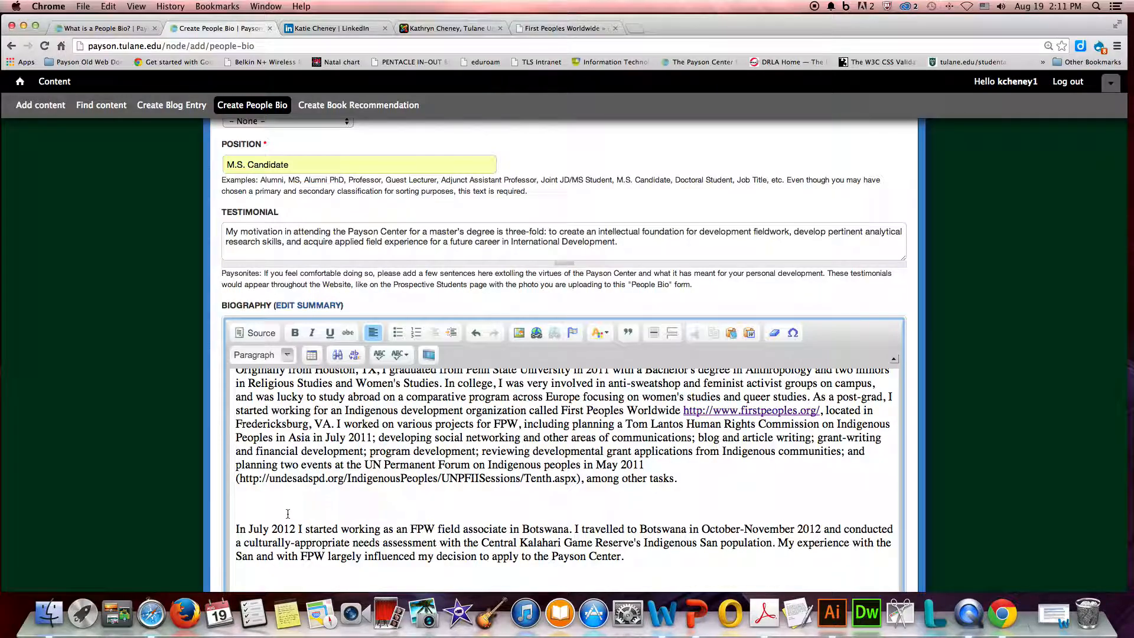
key("BackSpace")
scroll(386, 503, "up", 1)
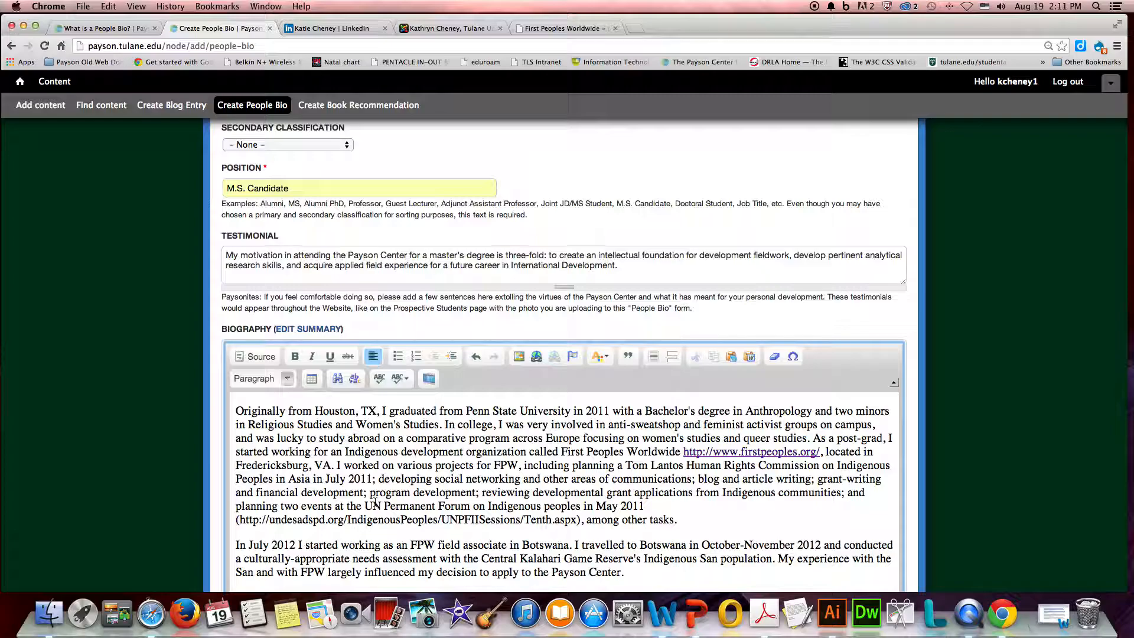
left_click(758, 452)
key("Left")
key("Left")
key("Left")
key("Left")
key("Left")
key("Left")
key("Left")
key("Left")
key("Left")
key("Left")
key("Left")
key("Left")
key("Left")
key("Left")
key("Left")
key("Right")
key("Right")
key("Right")
key("Right")
key("Right")
key("Right")
key("Right")
key("Right")
key("Right")
key("Right")
key("Right")
key("Right")
key("Right")
key("Right")
key("Right")
key("Right")
key("Right")
key("Right")
key("Right")
key("Right")
left_click_drag(683, 451, 821, 451)
key("super+c")
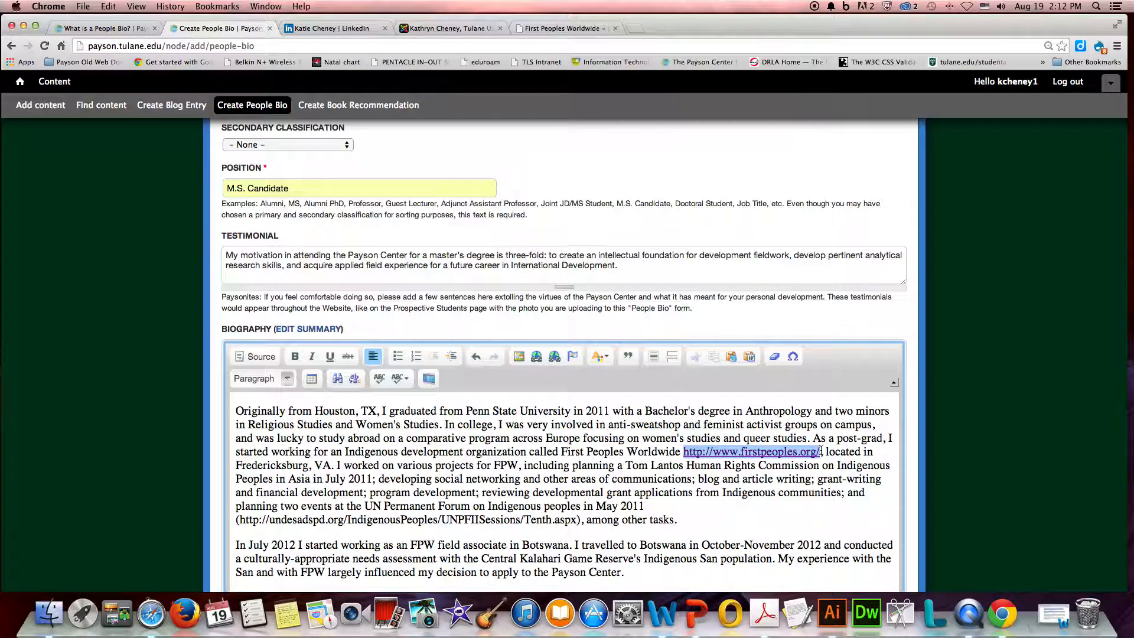
key("BackSpace")
key("BackSpace")
left_click_drag(562, 452, 682, 452)
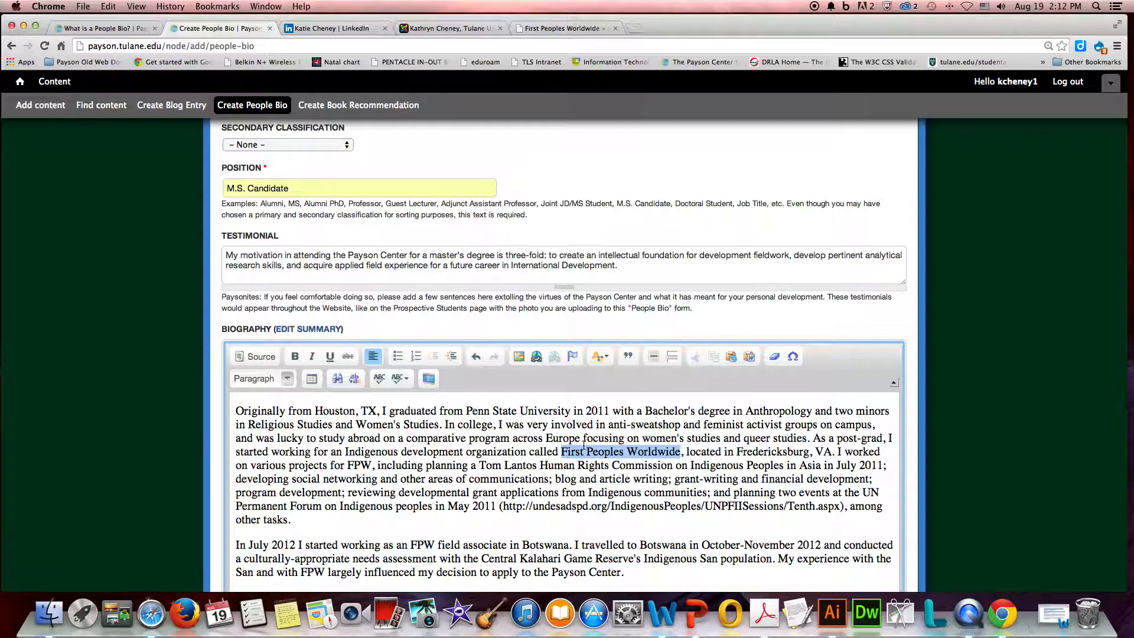
left_click(537, 356)
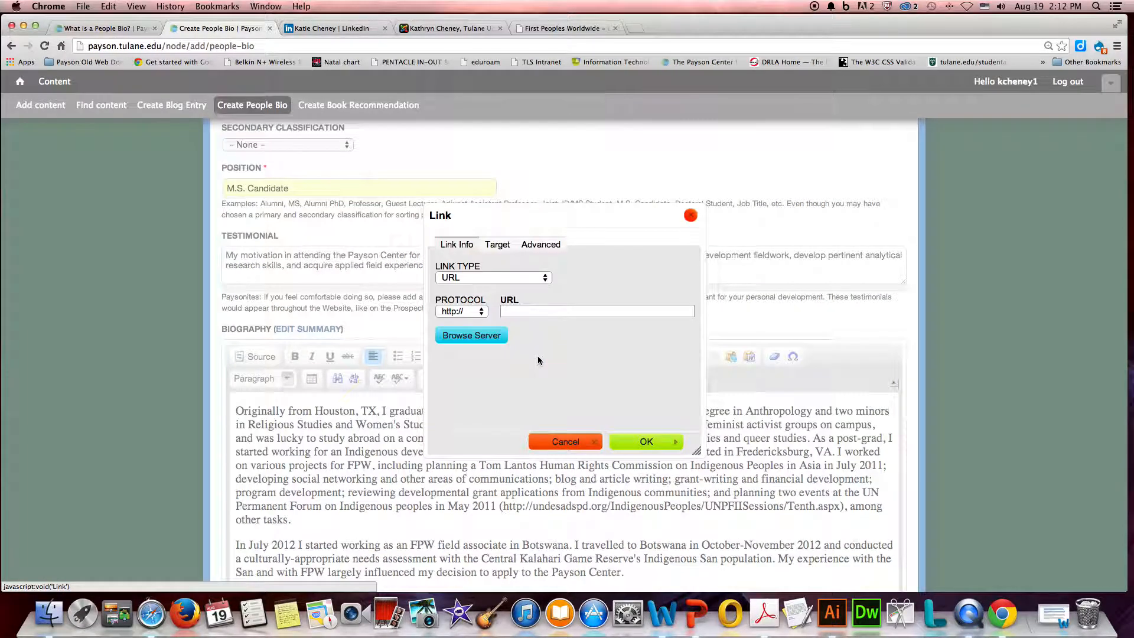
left_click_drag(591, 213, 662, 213)
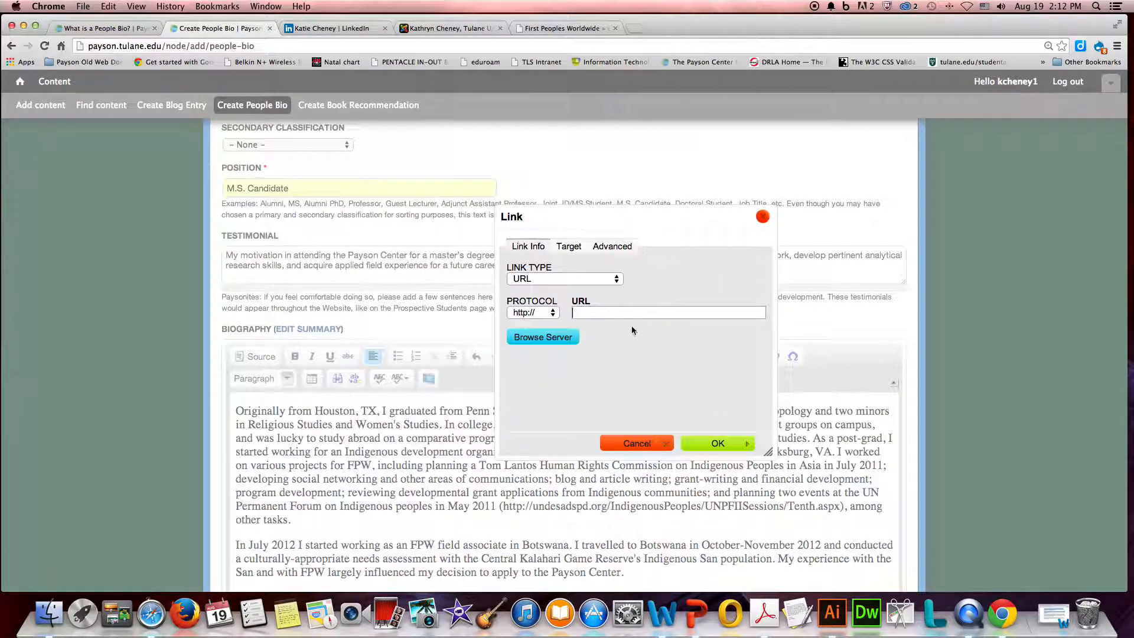
key("super+v")
left_click(569, 248)
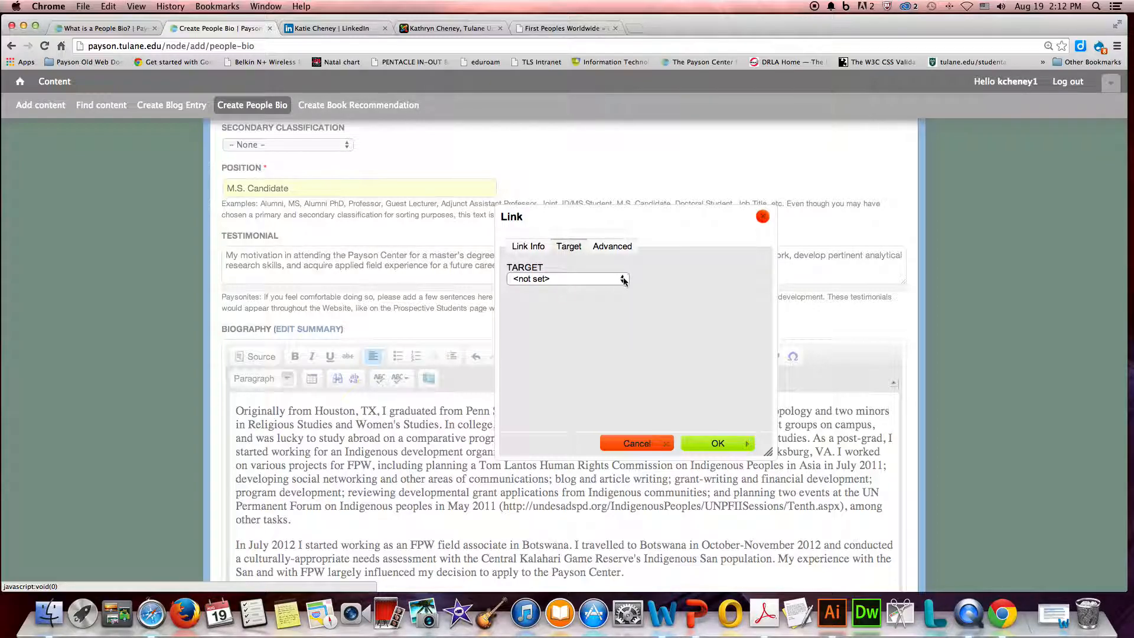
left_click(624, 280)
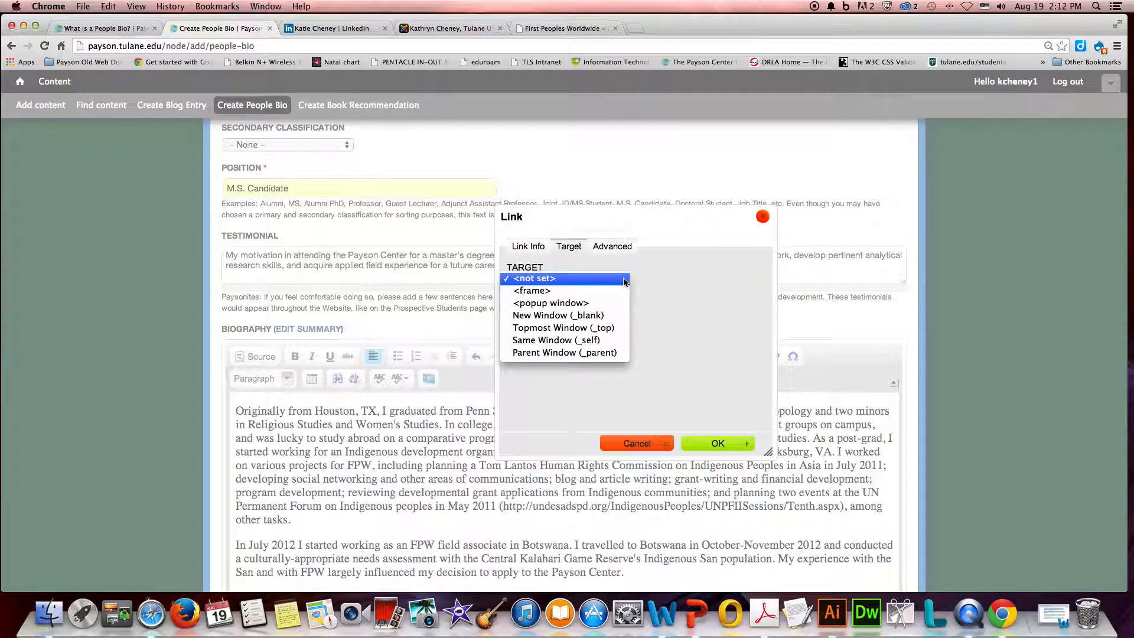
left_click(558, 315)
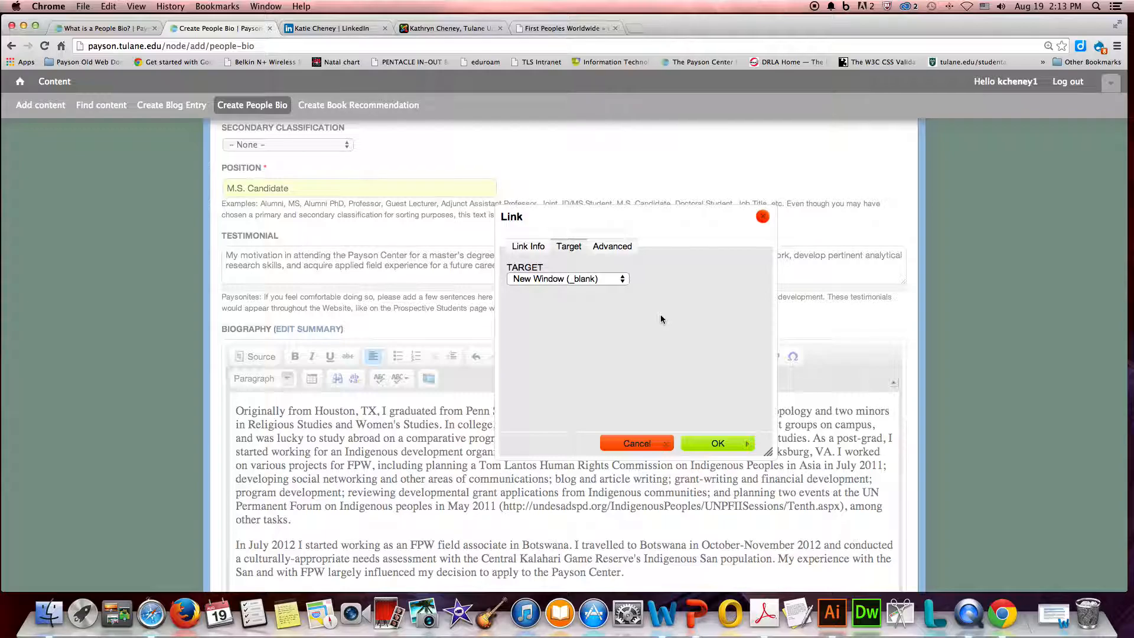
left_click(616, 247)
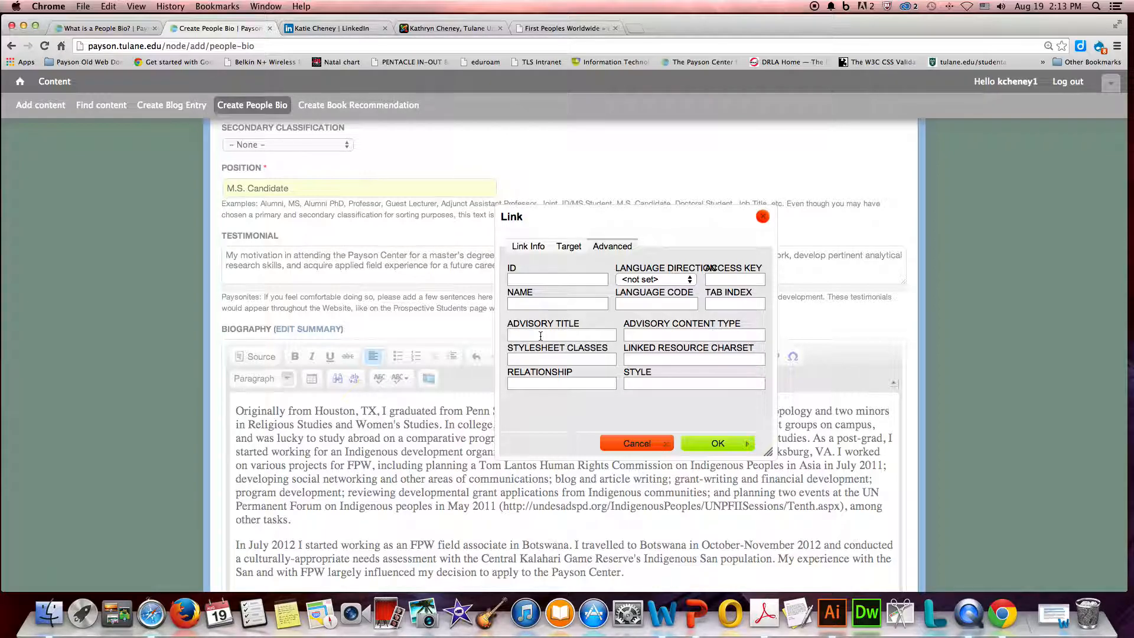
type("http://www.firstpeoples.org/")
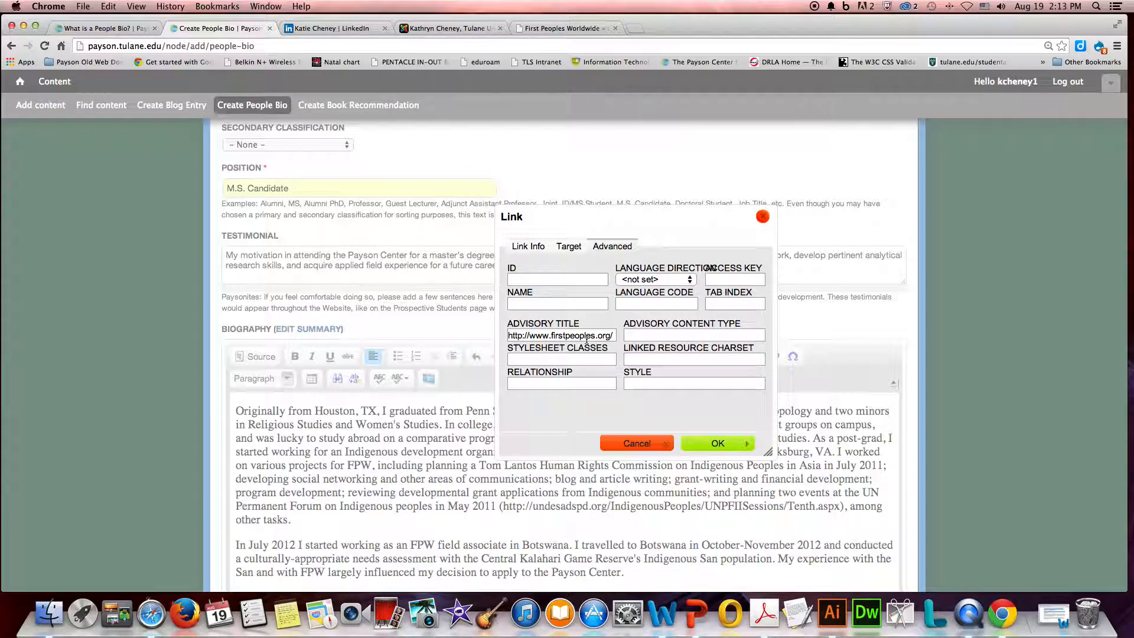
left_click(717, 443)
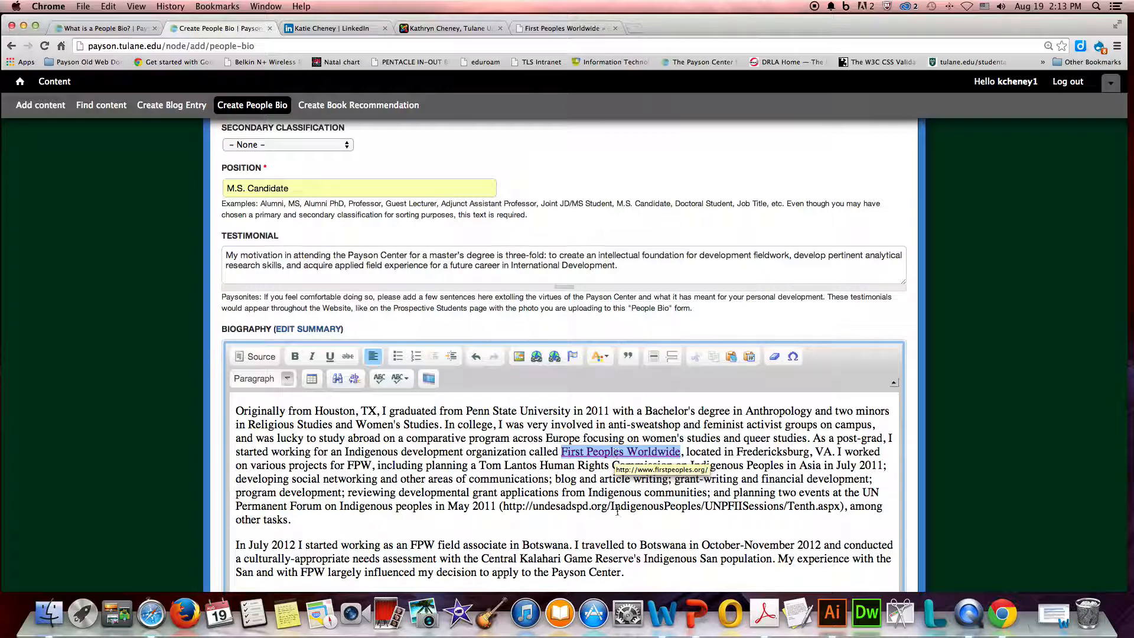
Step: Cut the undesadspd.org address from the first biography paragraph and remove its parentheses so the text reads "in May 2011, among other tasks."
left_click_drag(503, 506, 839, 506)
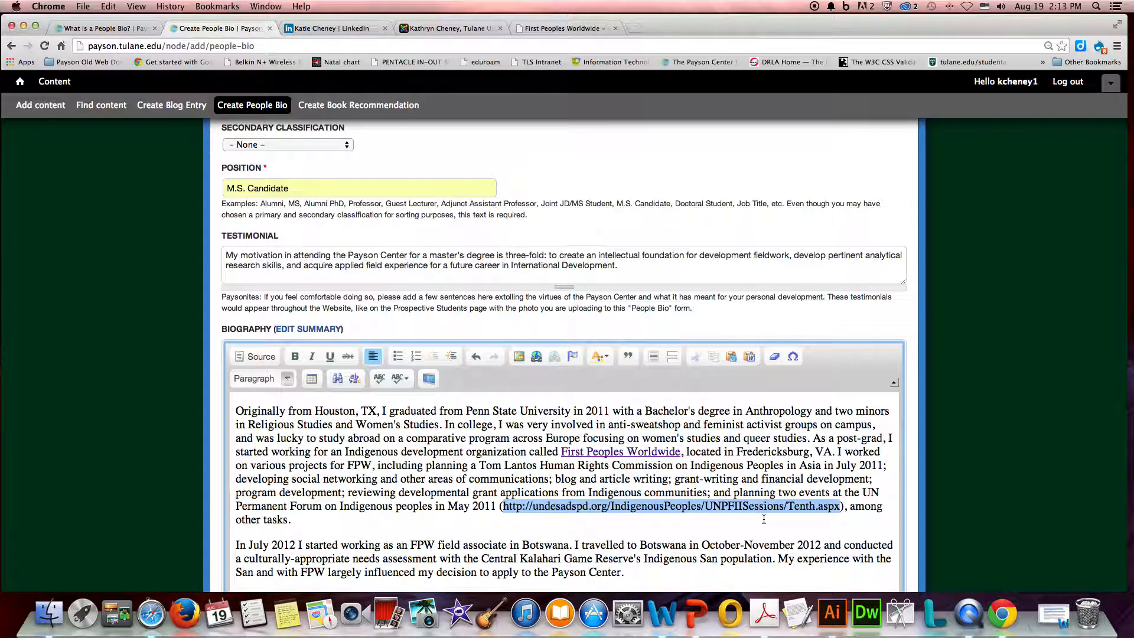
key("BackSpace")
left_click(506, 505)
key("BackSpace")
key("BackSpace")
key("BackSpace")
key("BackSpace")
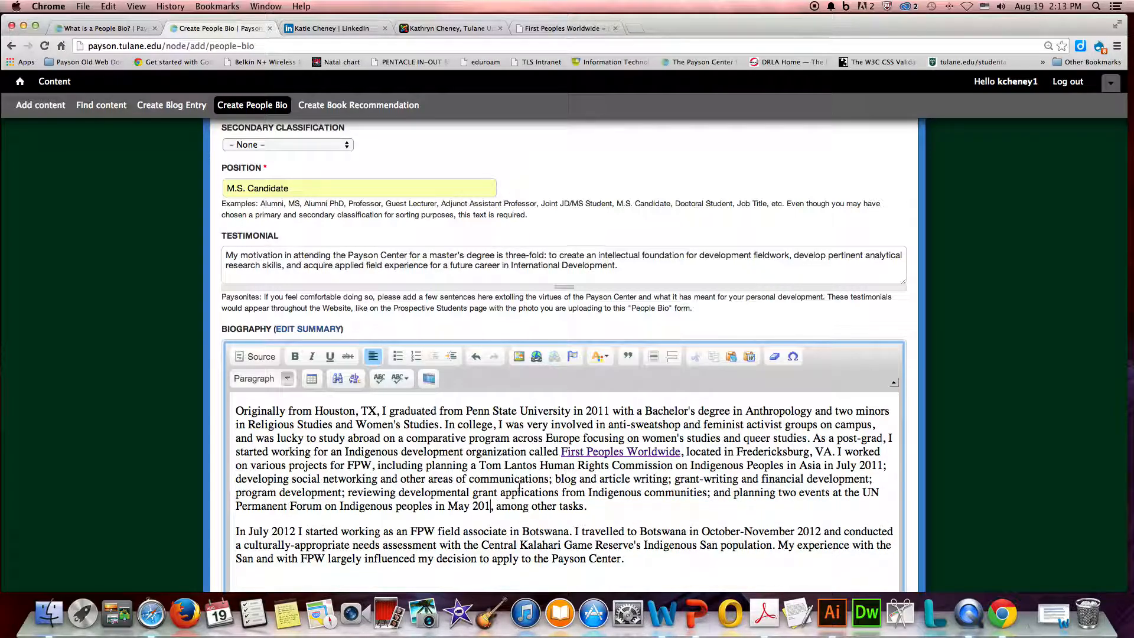
type("1")
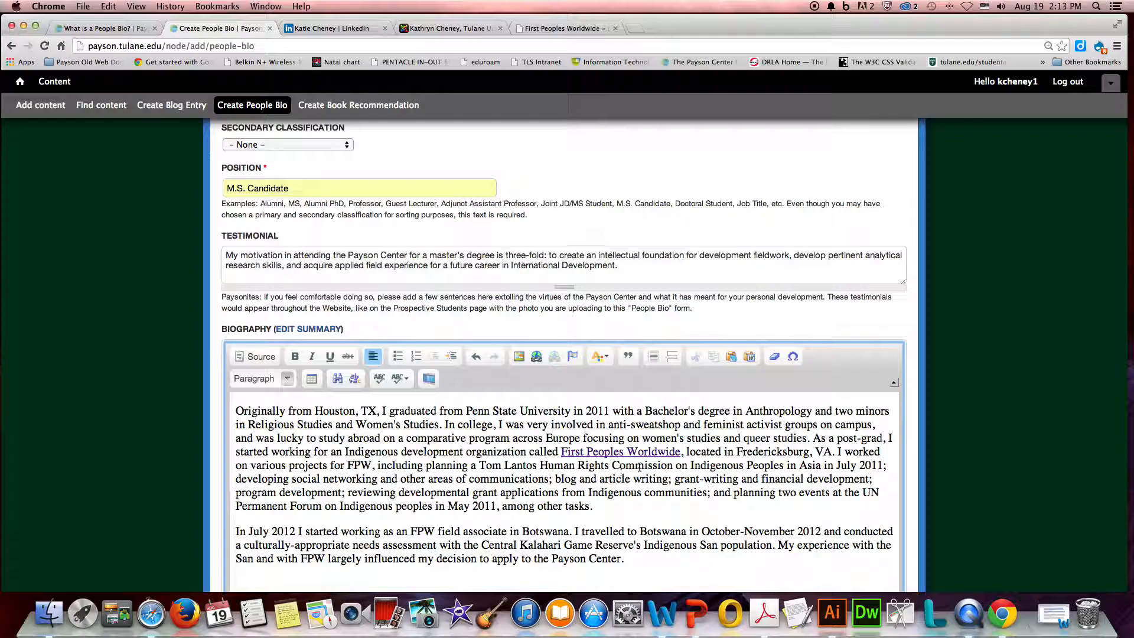
Step: Capitalize "Peoples" in "UN Permanent Forum on Indigenous Peoples" in the first biography paragraph
left_click_drag(864, 490, 497, 505)
left_click(397, 506)
key("BackSpace")
type("P")
left_click_drag(500, 507, 365, 506)
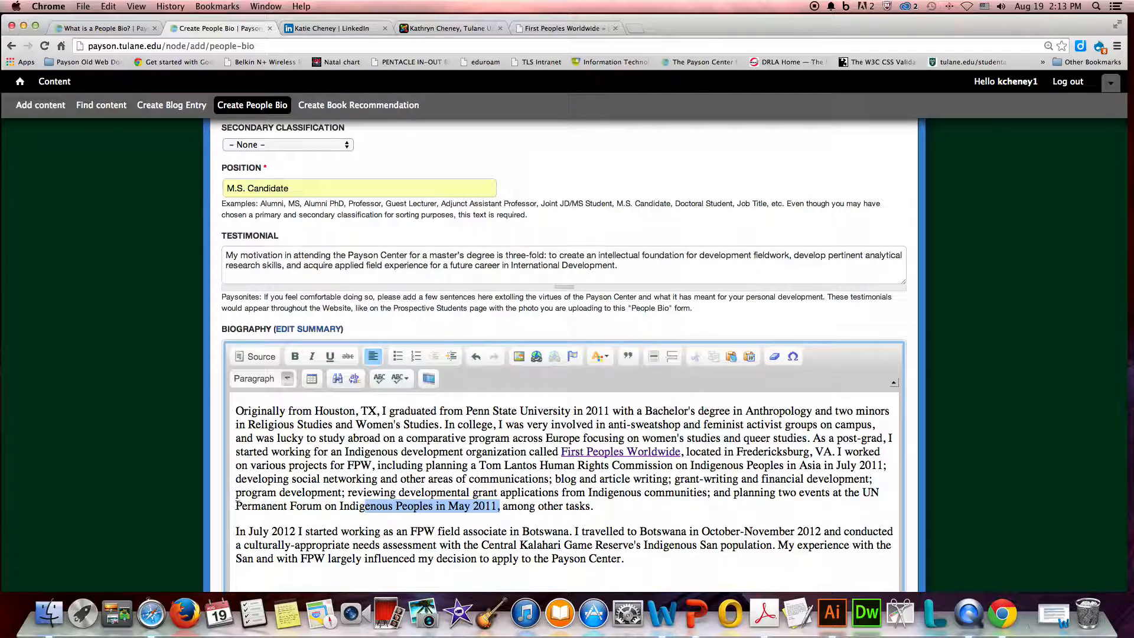
left_click_drag(862, 492, 498, 506)
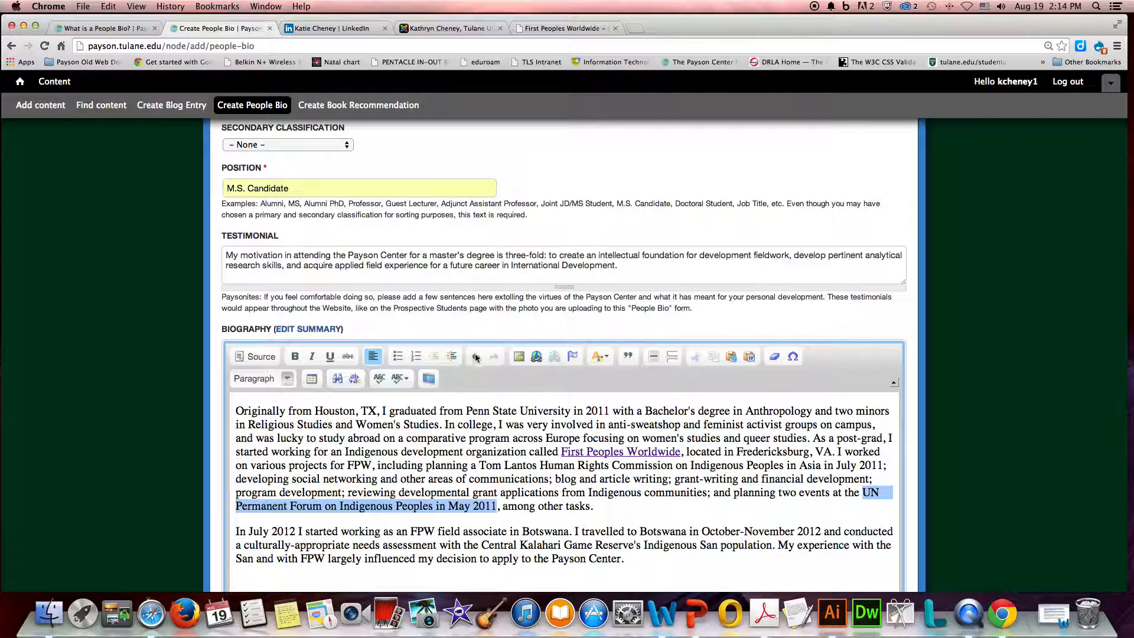
left_click(537, 356)
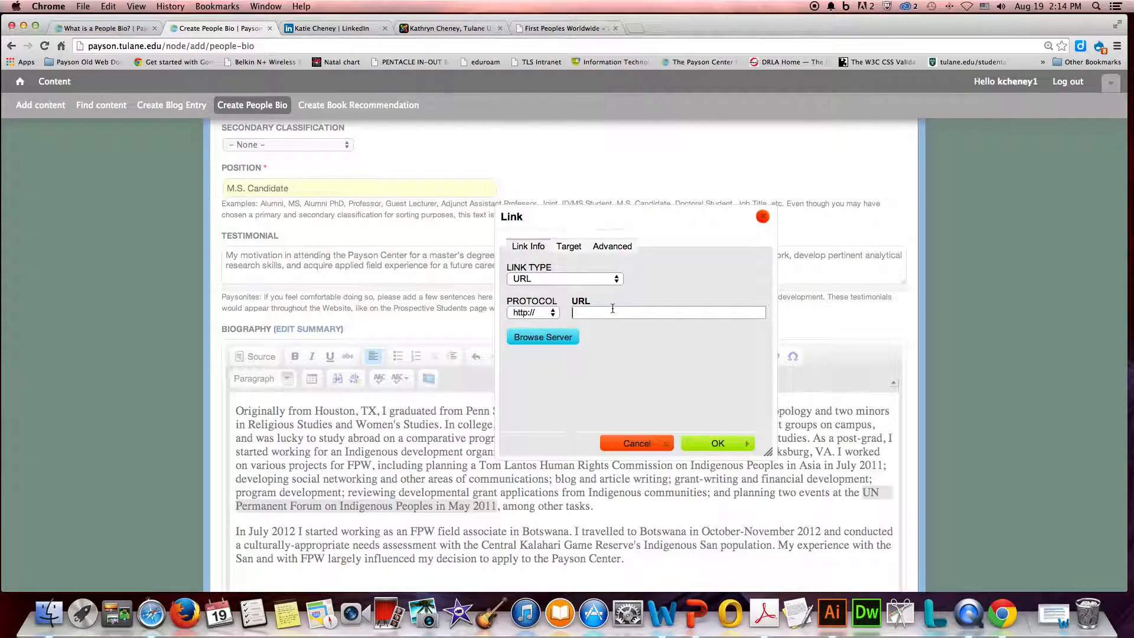
key("super+v")
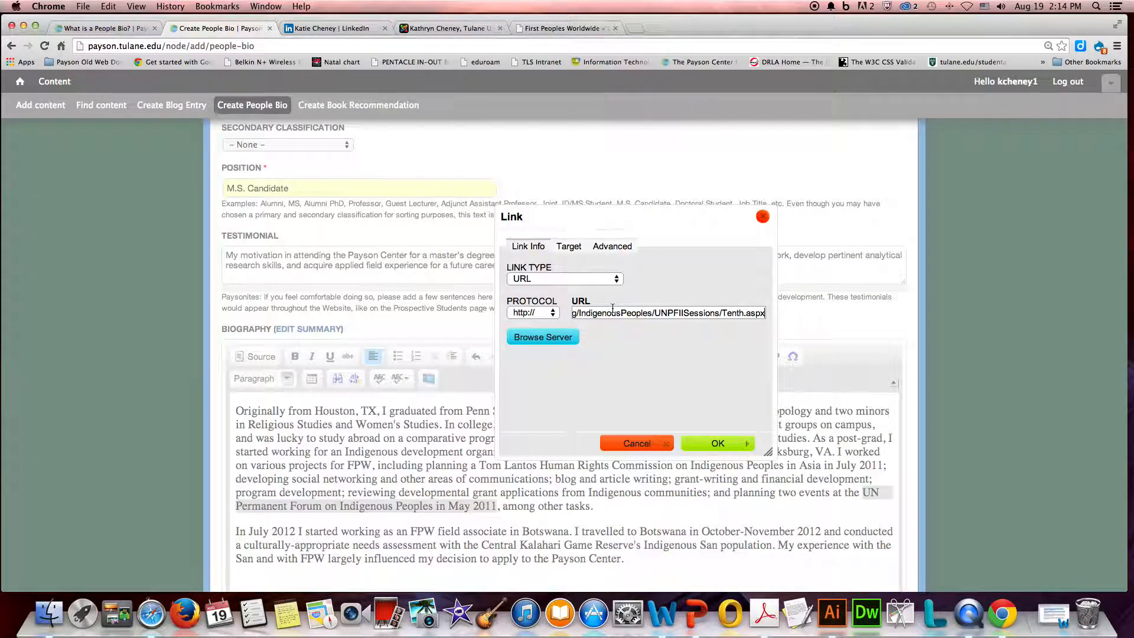
Step: Make the UN Permanent Forum link open in New Window (_blank), paste the same address as its advisory title and apply it
left_click(573, 247)
left_click(623, 281)
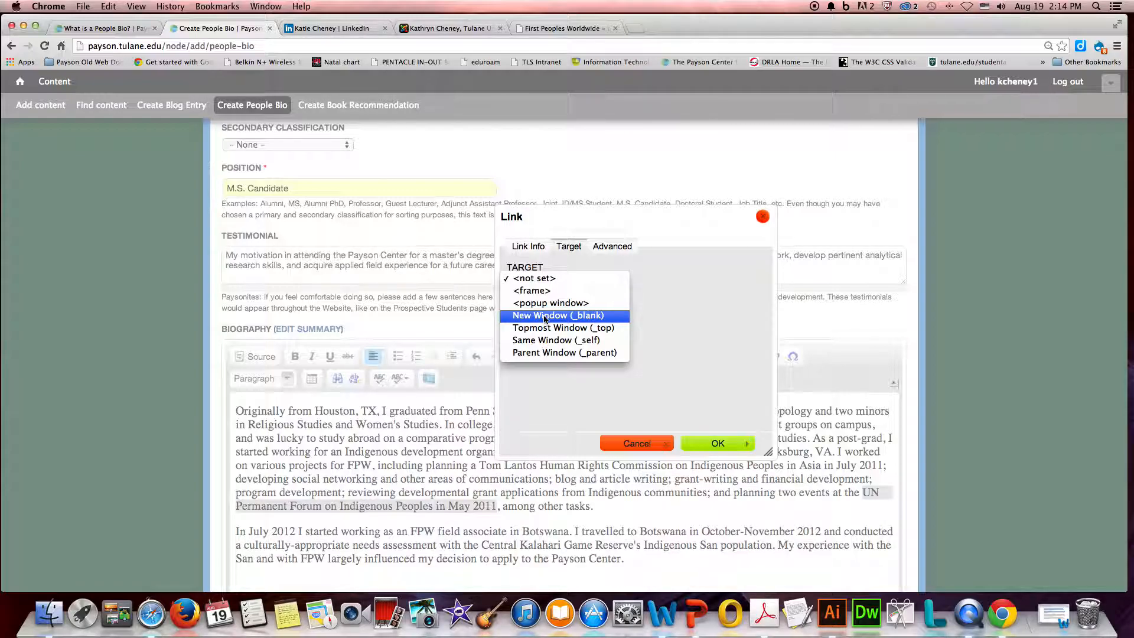
left_click(544, 316)
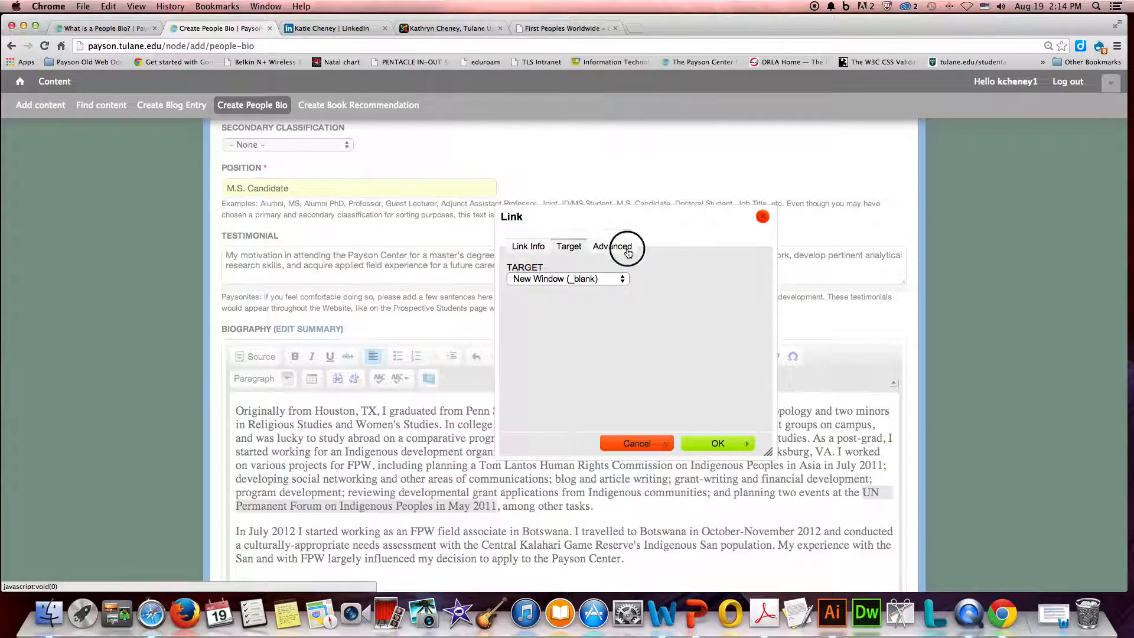
left_click(628, 253)
left_click(534, 335)
key("super+v")
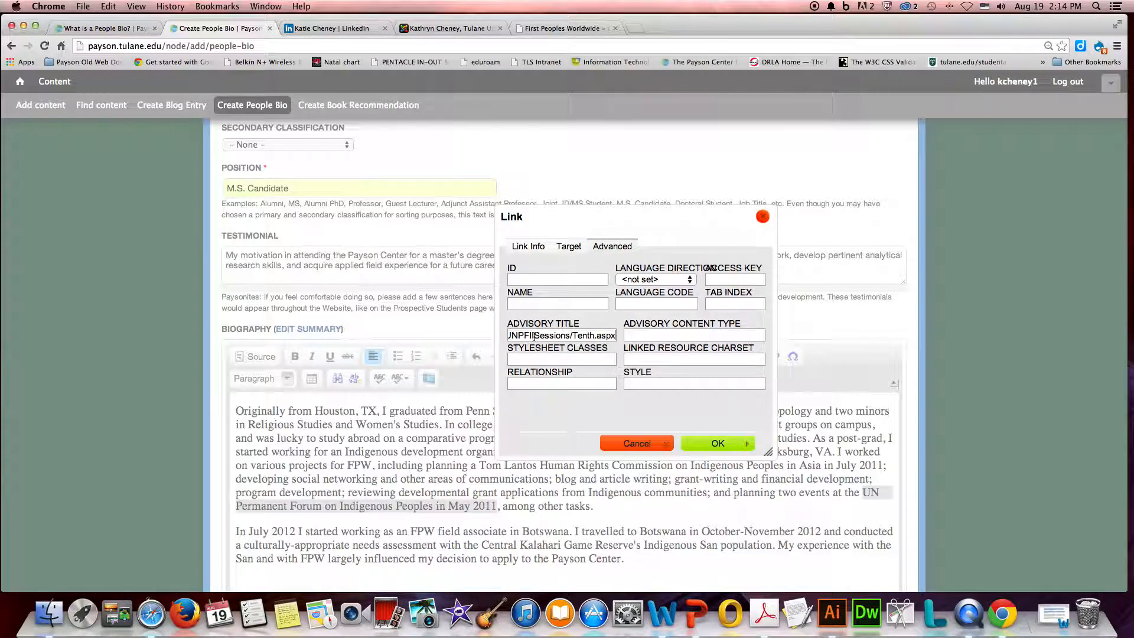
left_click(718, 443)
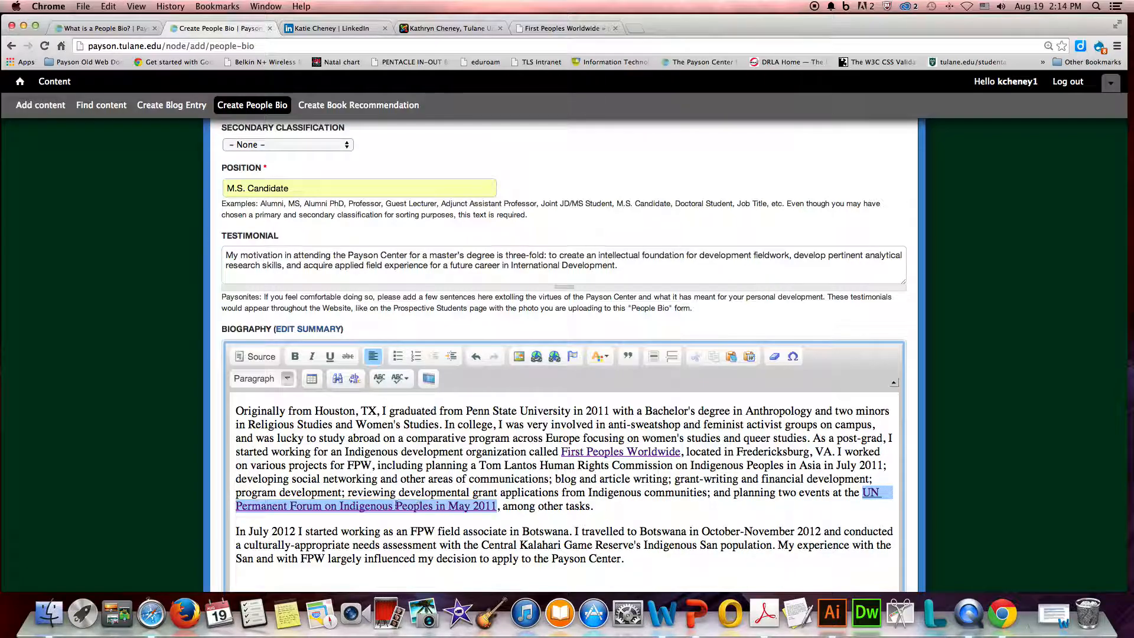
mouse_move(397, 505)
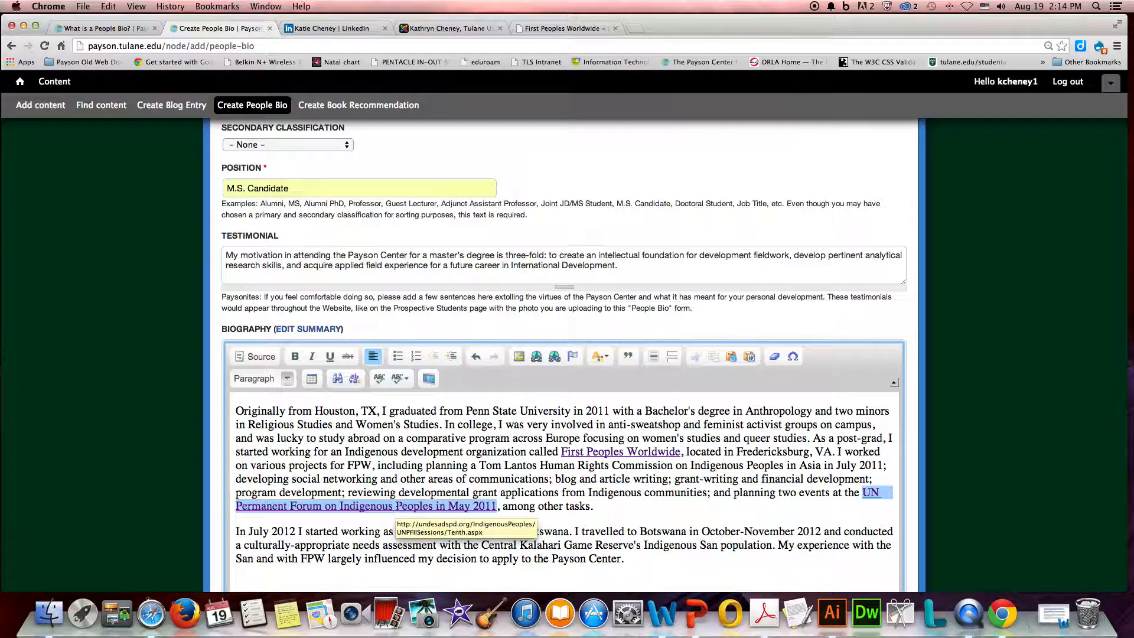
Step: Remove the extra blank lines after the second and third biography paragraphs
scroll(446, 494, "down", 3)
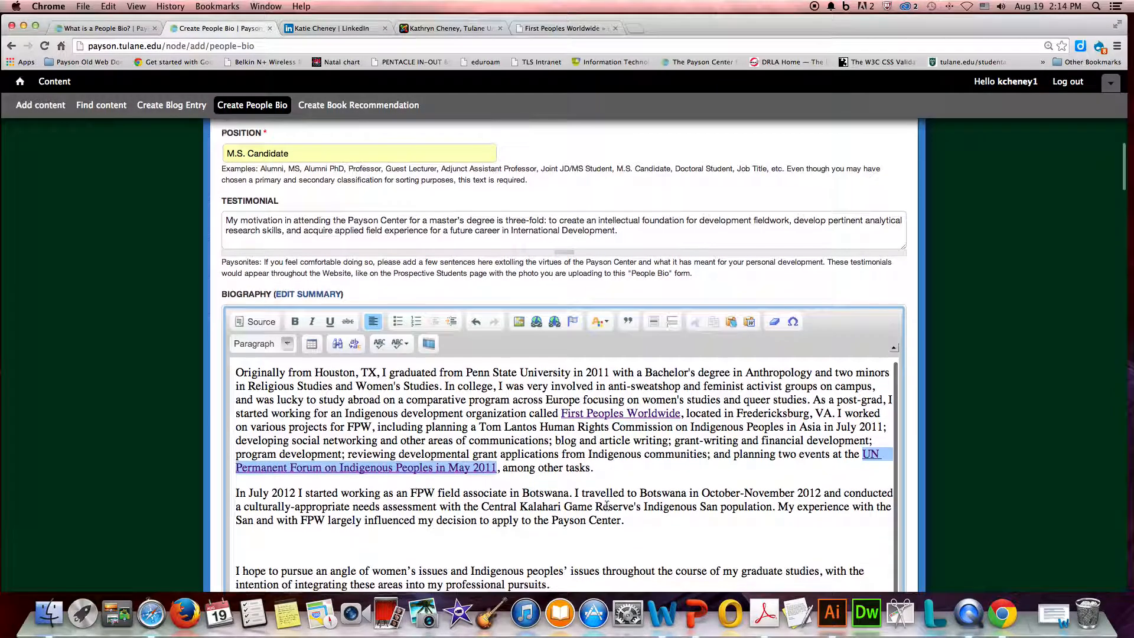
left_click(239, 490)
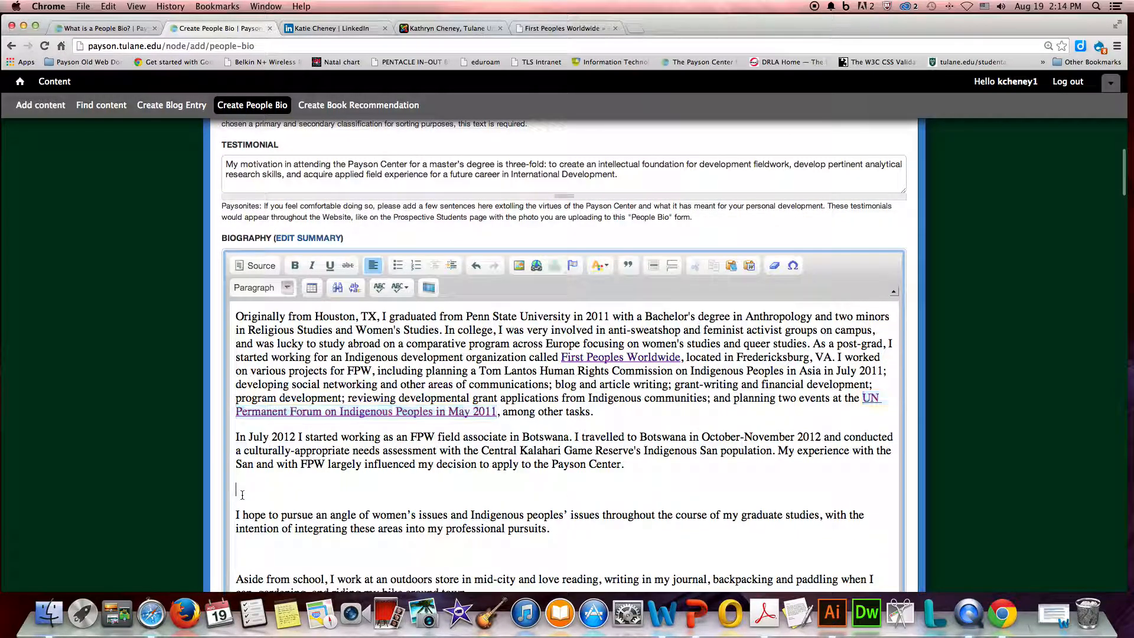
key("BackSpace")
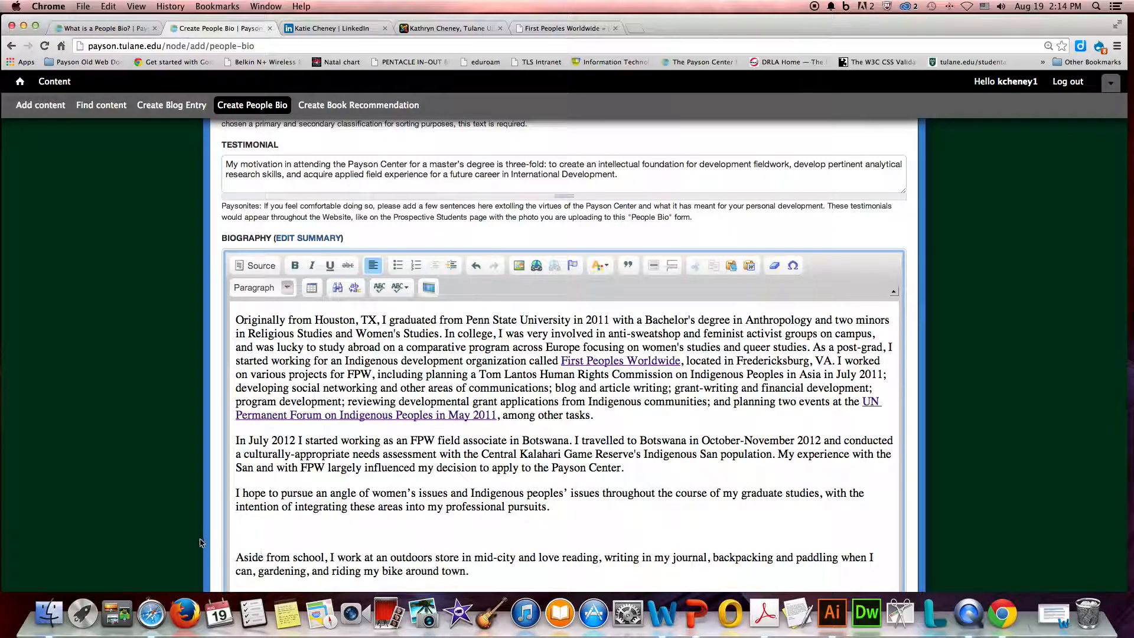
left_click(243, 536)
key("BackSpace")
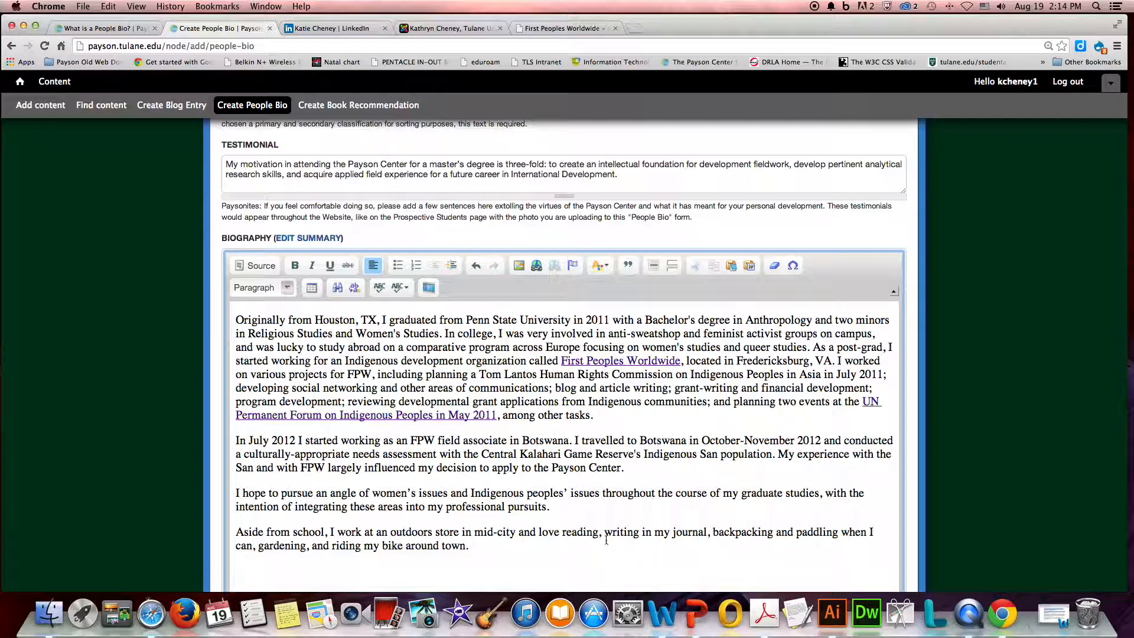
Step: Look over the finished biography and the remaining LinkedIn Profile, Degrees, Academic Experience and Related Experience sections of the form
scroll(604, 534, "down", 3)
scroll(604, 534, "down", 5)
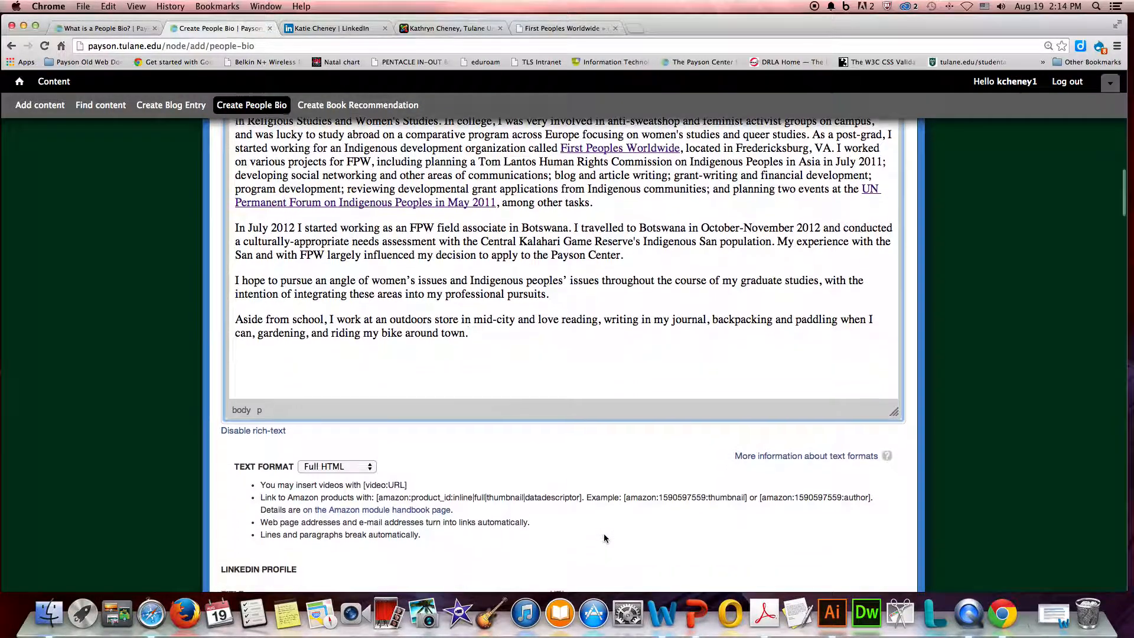
scroll(608, 361, "up", 2)
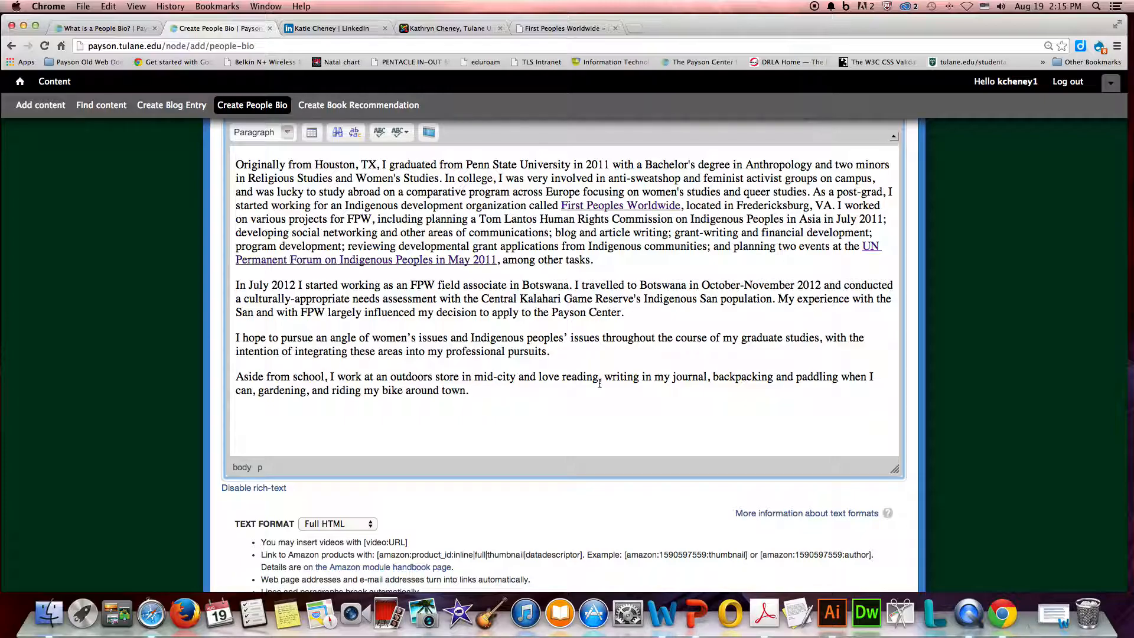
scroll(600, 383, "down", 5)
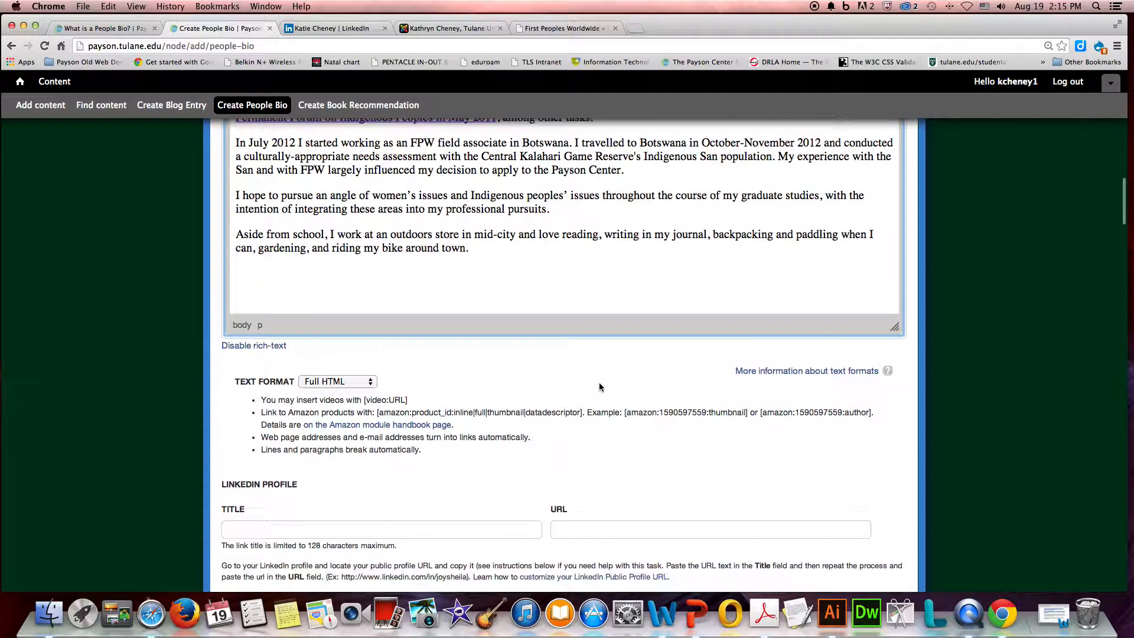
left_click(274, 362)
scroll(449, 399, "down", 1)
scroll(449, 400, "down", 5)
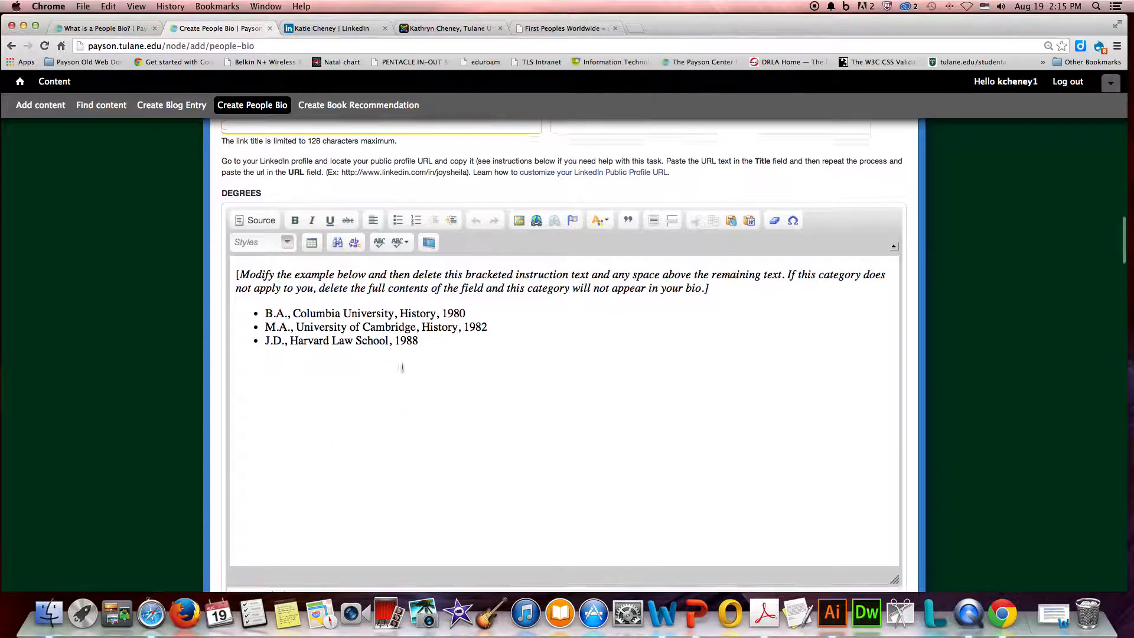
scroll(449, 408, "down", 9)
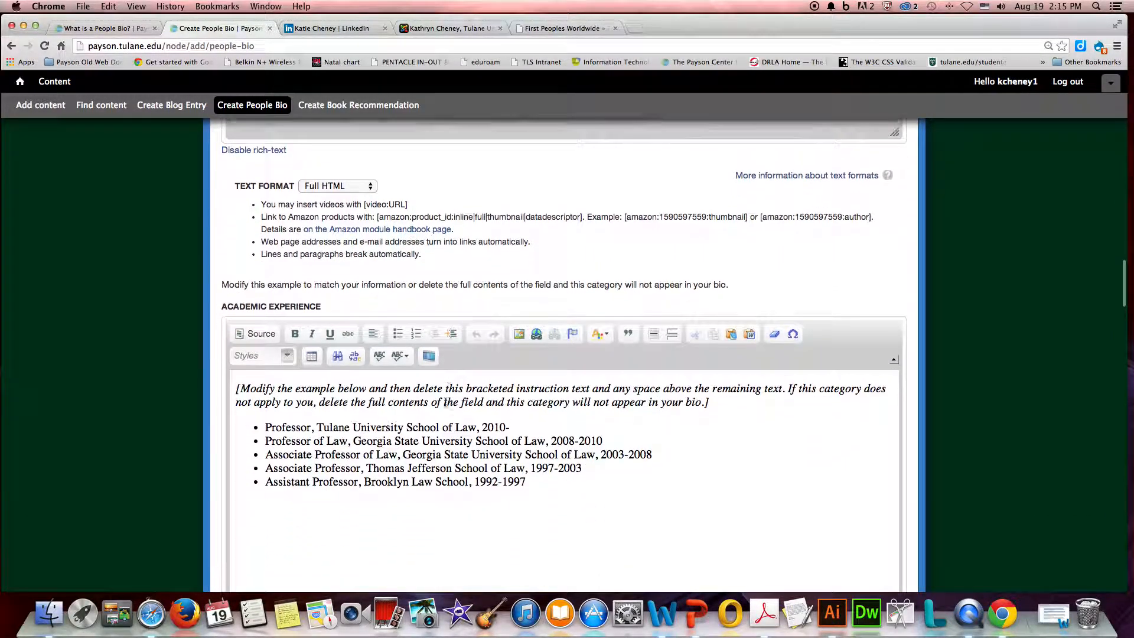
scroll(459, 428, "down", 8)
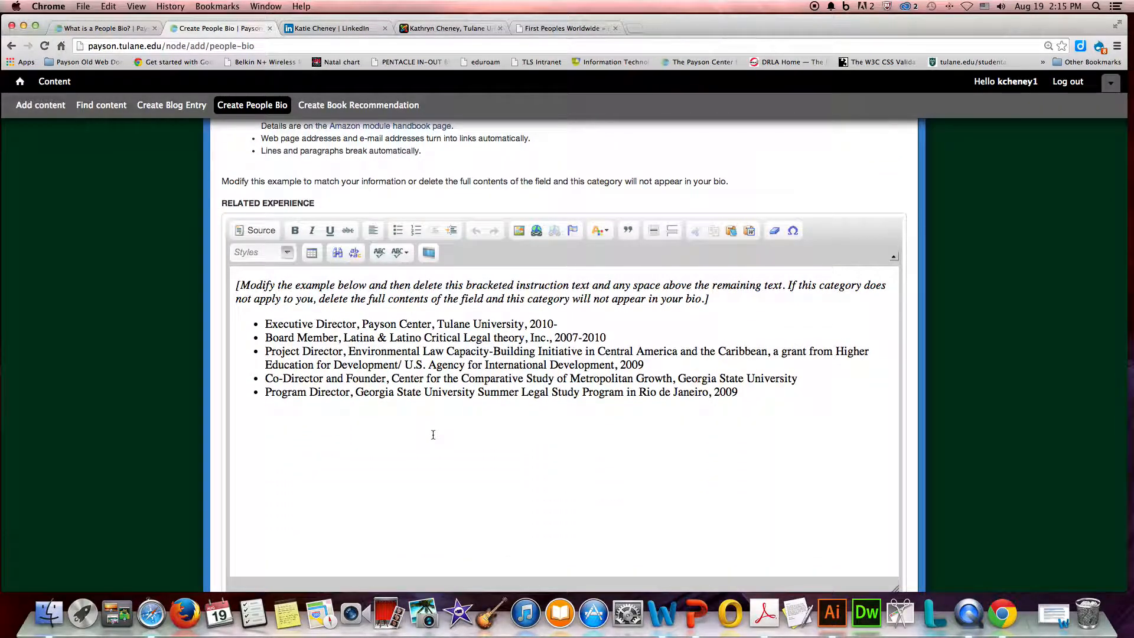
scroll(432, 434, "up", 8)
scroll(433, 434, "up", 9)
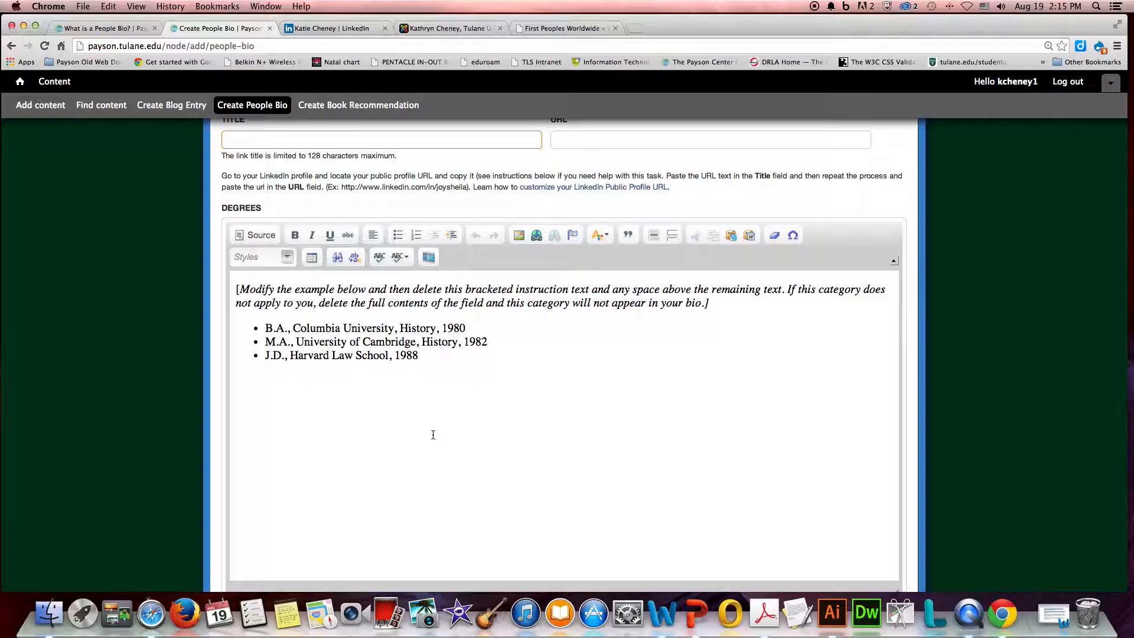
scroll(433, 435, "up", 5)
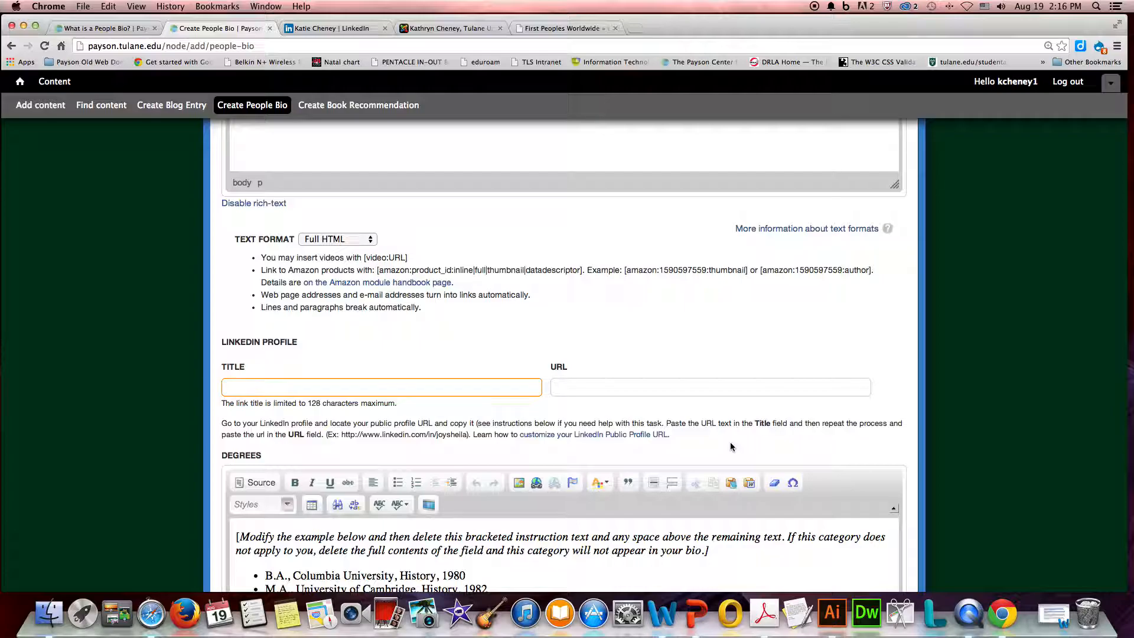
scroll(730, 442, "down", 15)
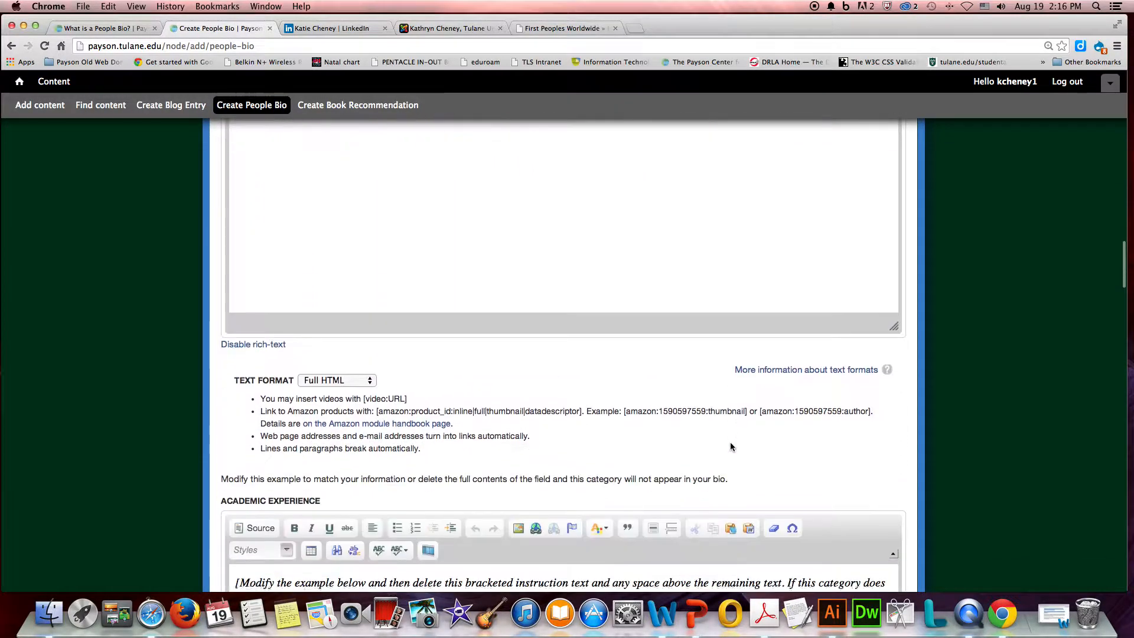
scroll(730, 441, "up", 5)
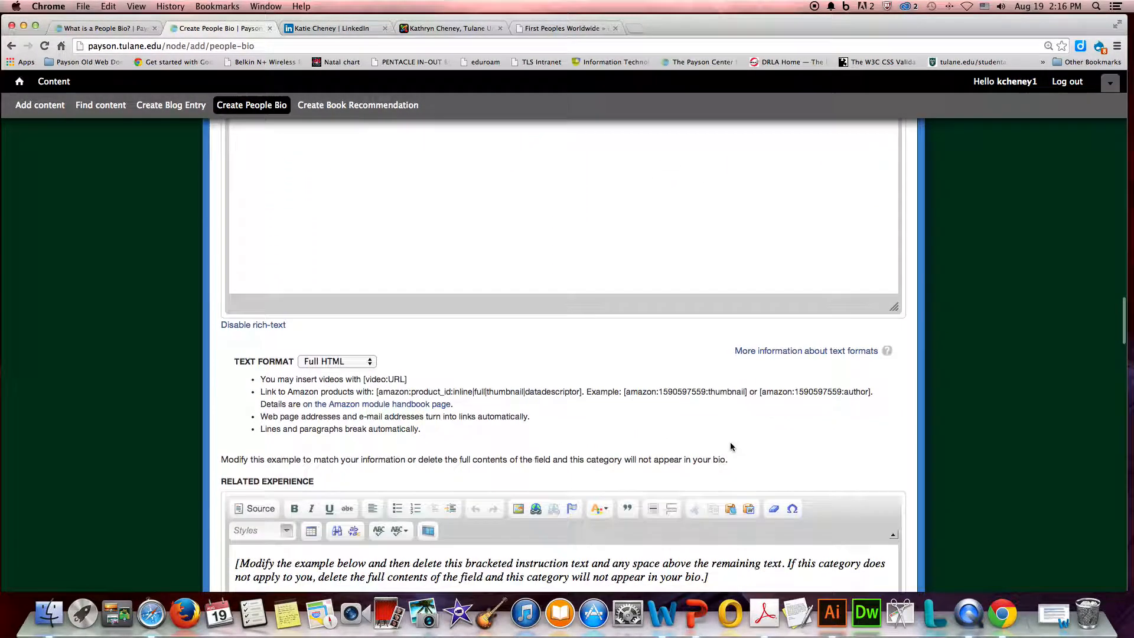
Step: Switch to the LinkedIn profile page and copy the public profile address shown beneath the profile summary
scroll(731, 452, "up", 10)
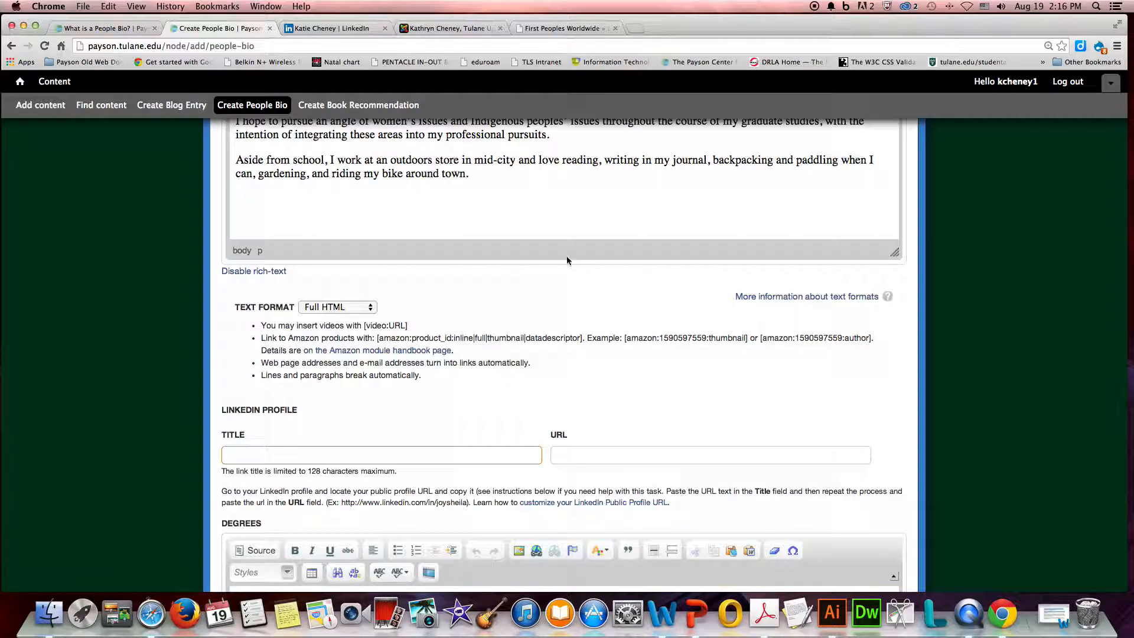
left_click(340, 30)
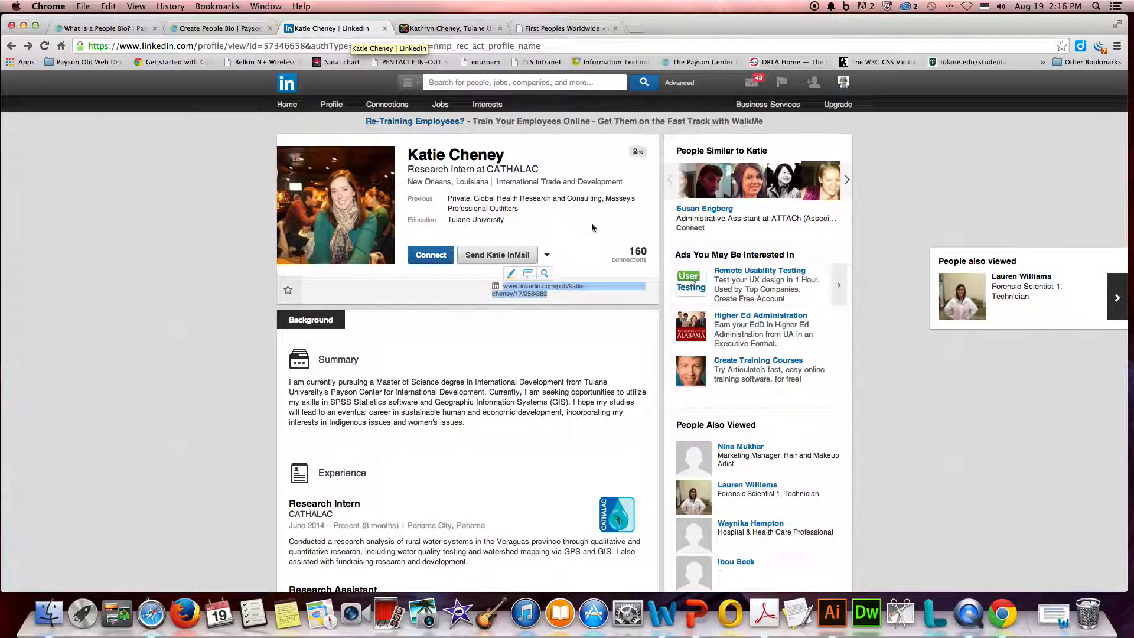
left_click(555, 297)
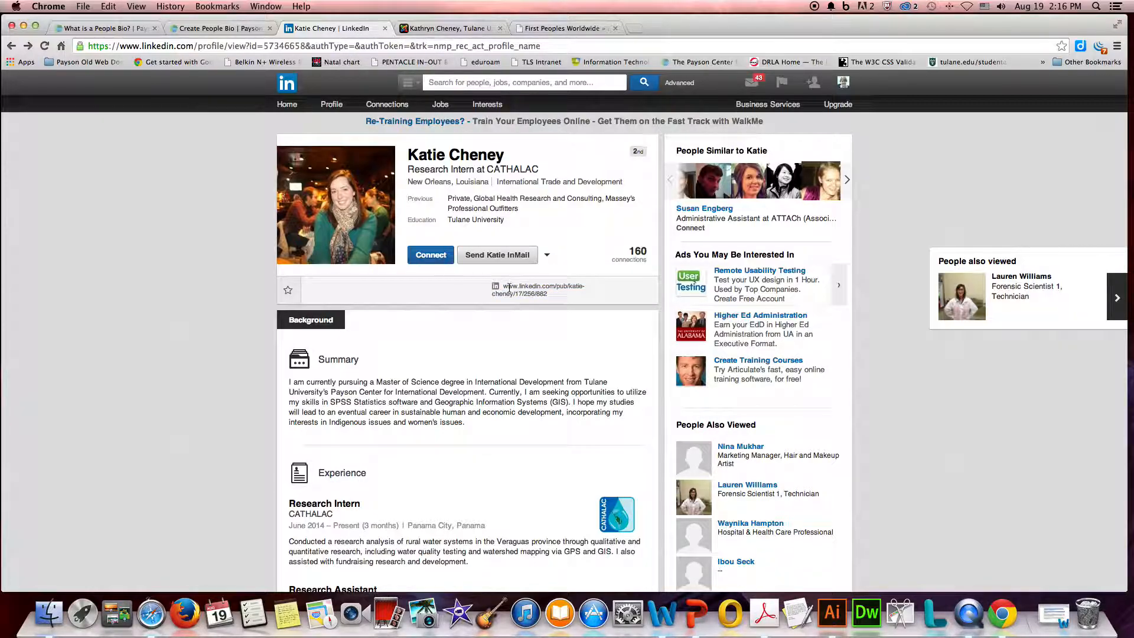
left_click_drag(504, 286, 549, 292)
mouse_move(843, 82)
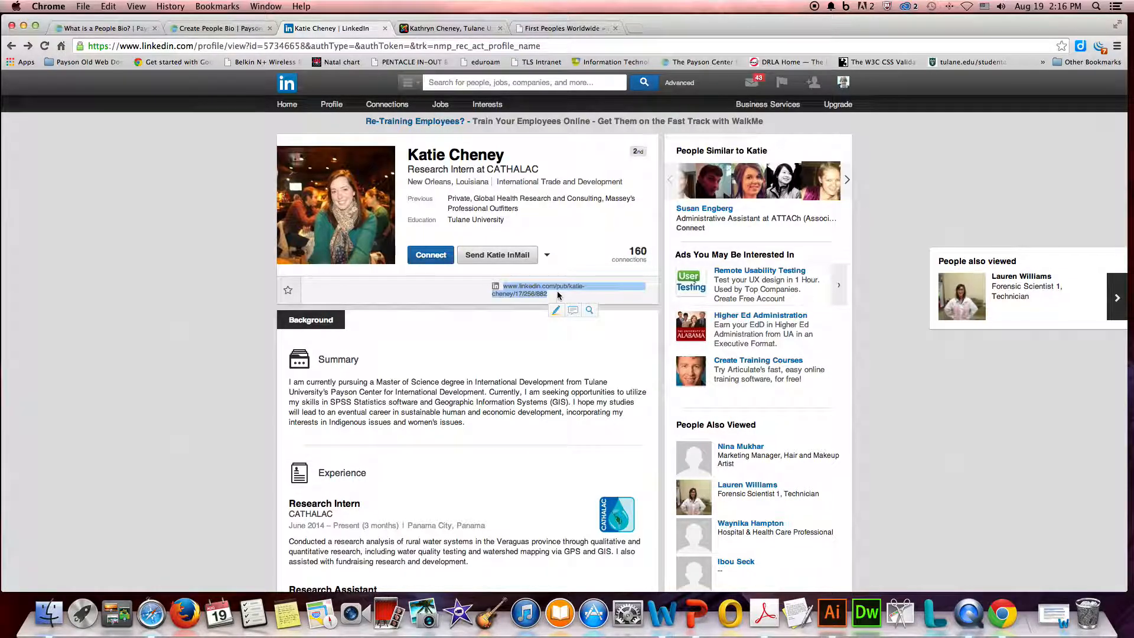
right_click(526, 290)
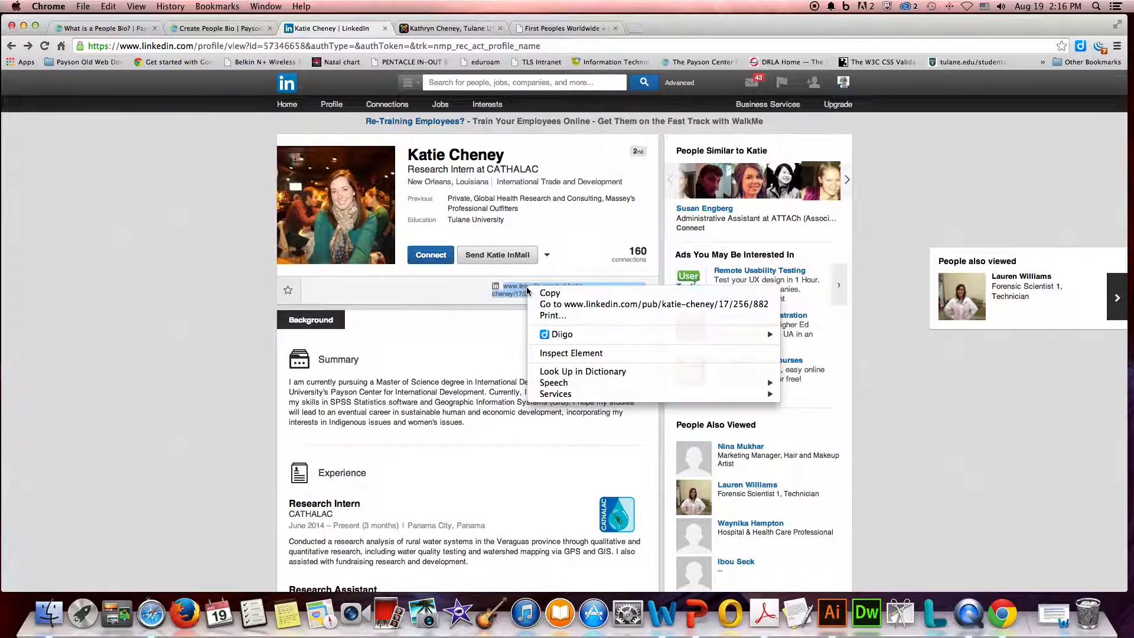
left_click(567, 294)
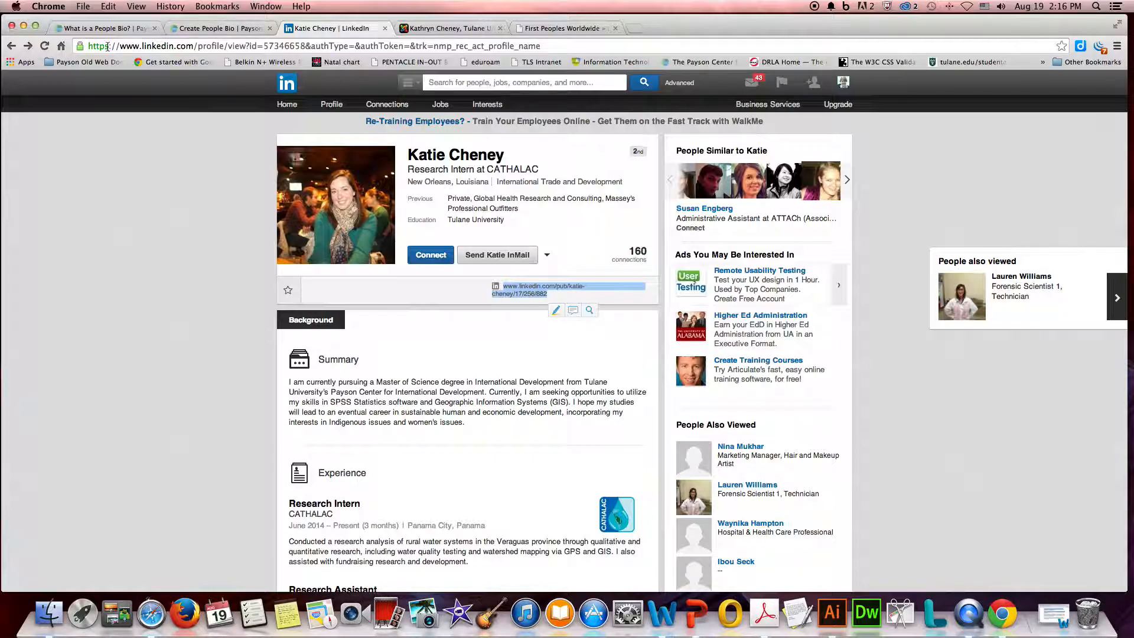
Step: Paste the copied LinkedIn address into both the Title and URL fields of the bio form's LinkedIn Profile section
left_click(204, 28)
left_click(255, 456)
key("super+v")
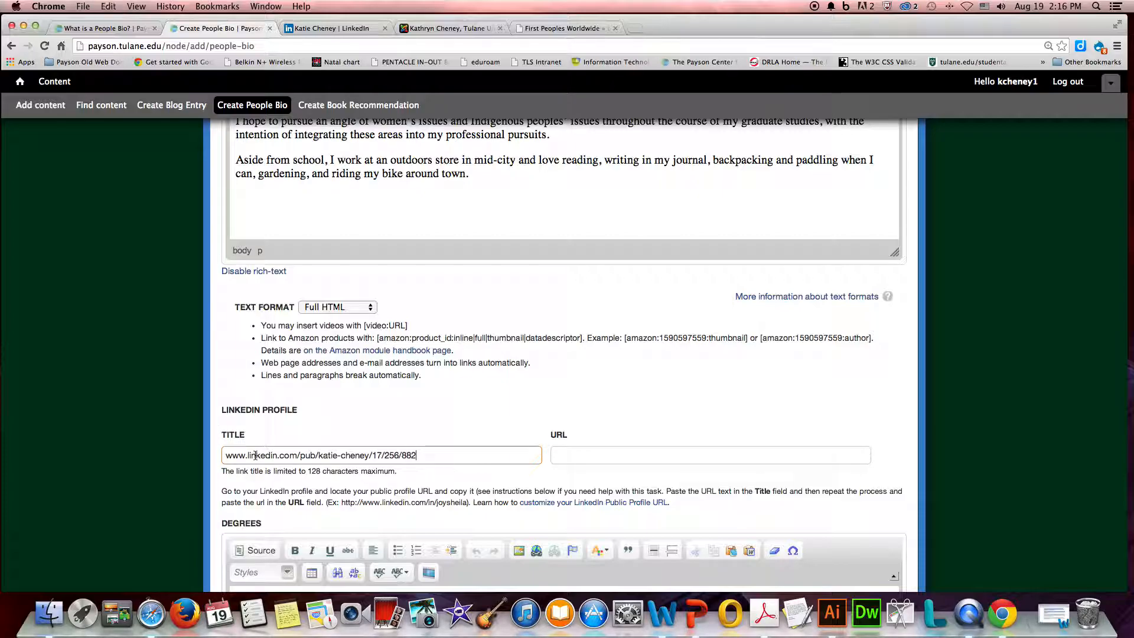
left_click(574, 462)
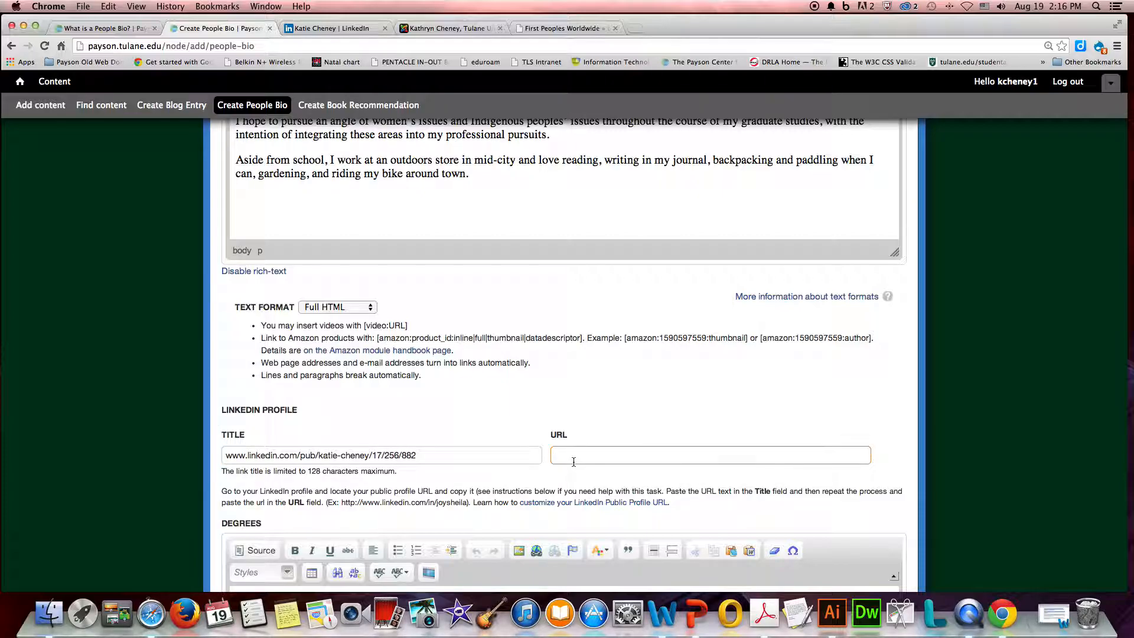
key("super+v")
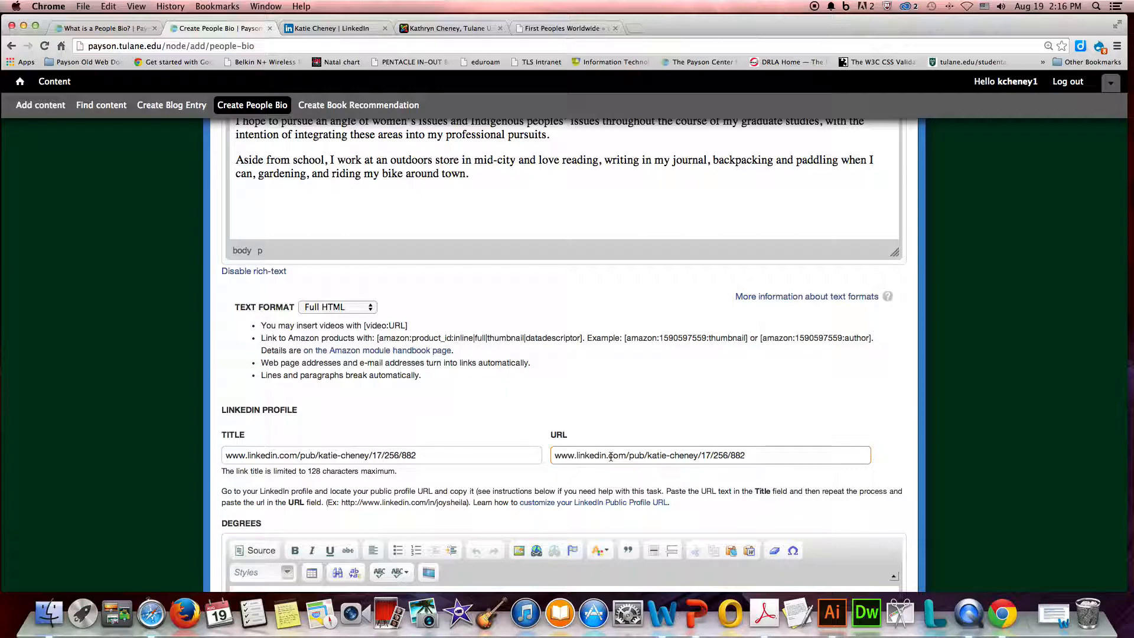
Step: Copy "Penn State University in 2011 with a Bachelor's degree in Anthropology" from the first biography paragraph for the Degrees section
scroll(611, 455, "down", 8)
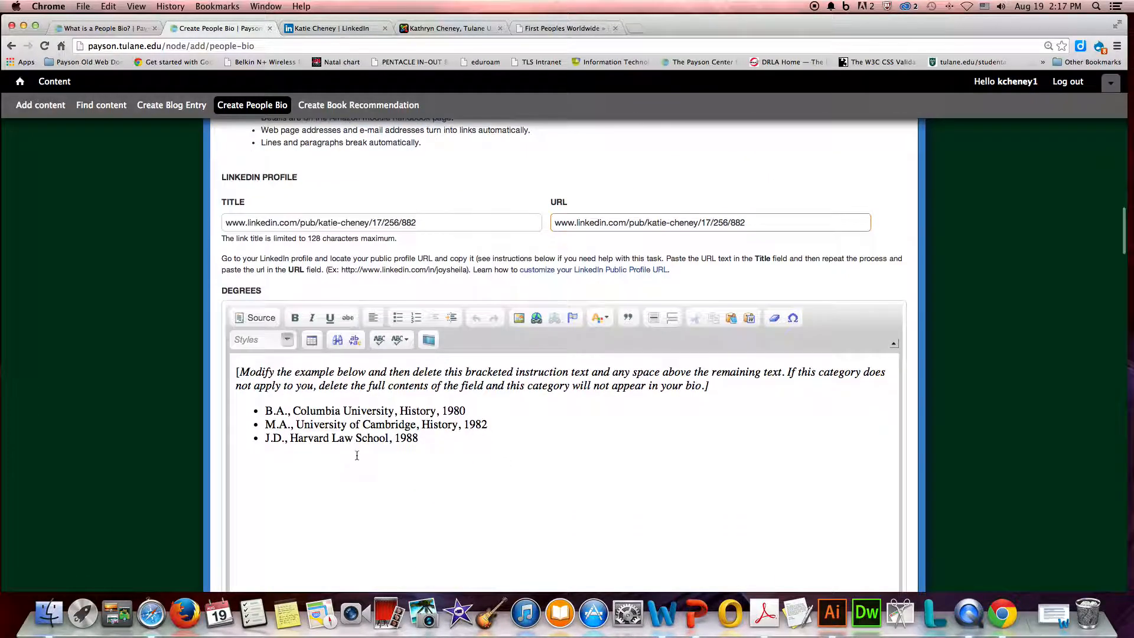
left_click(432, 440)
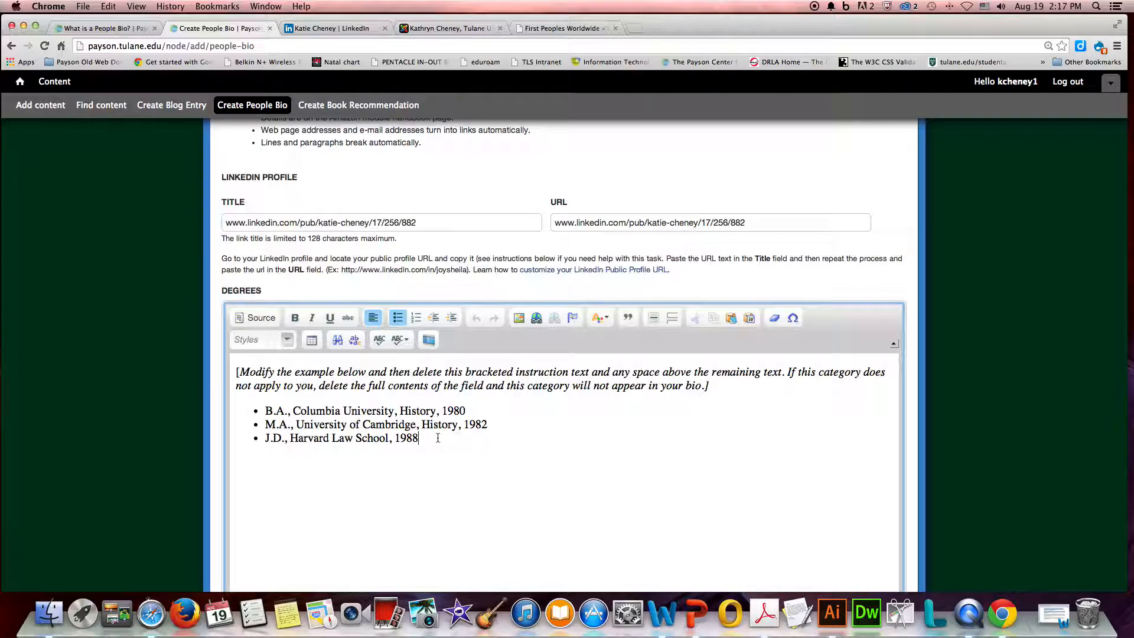
scroll(459, 440, "up", 10)
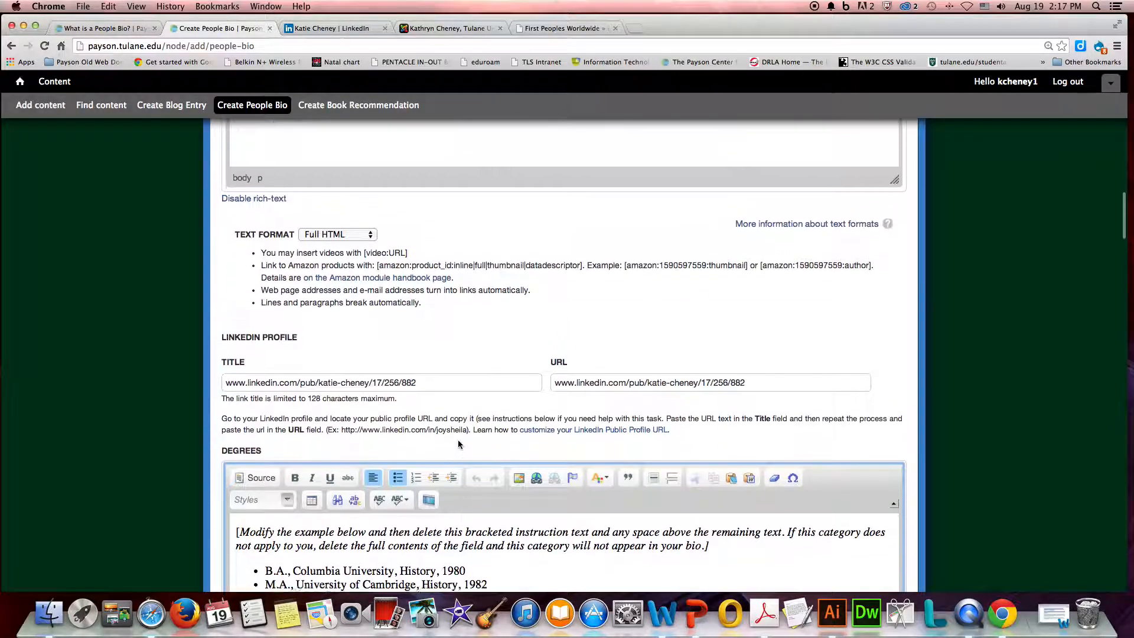
scroll(458, 441, "up", 4)
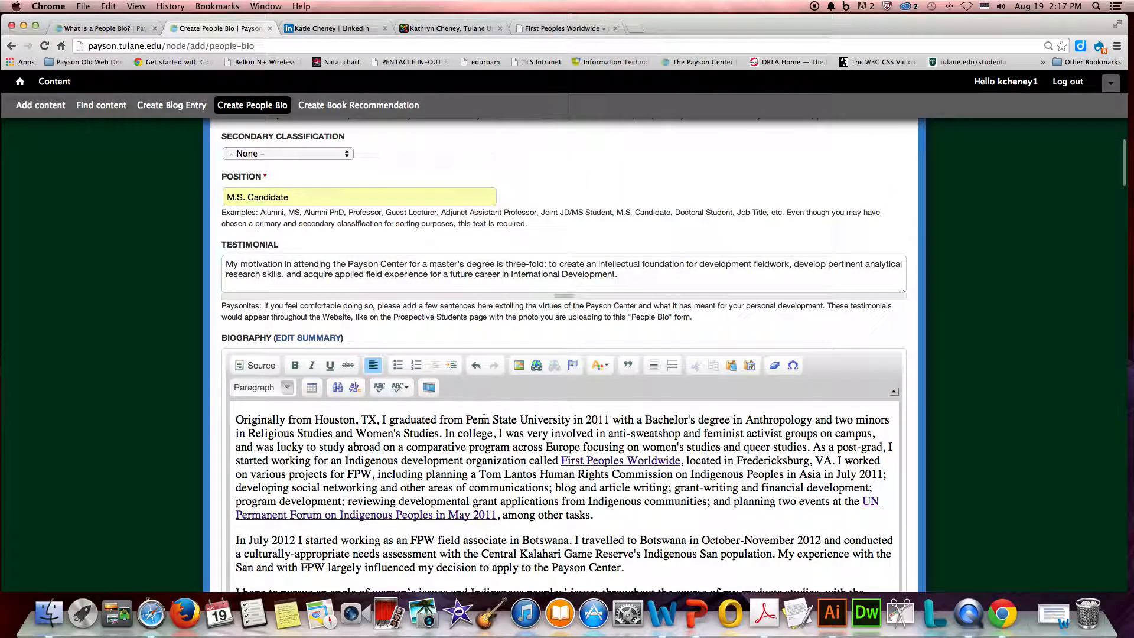
left_click_drag(468, 419, 811, 420)
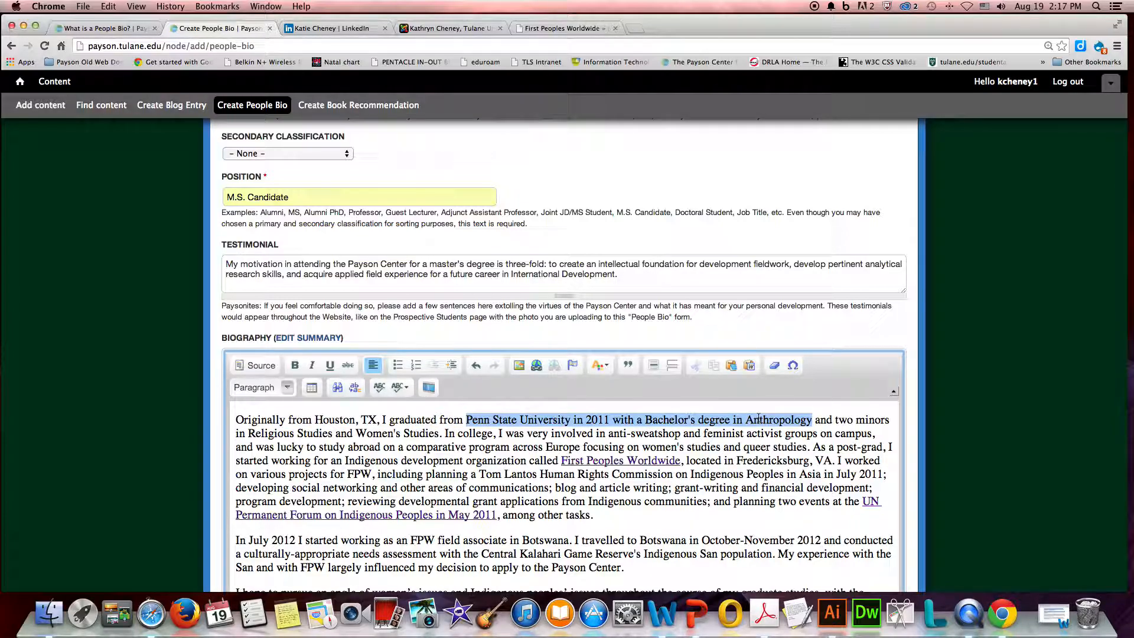
Step: Delete the bracketed instruction text, the blank line and the M.A. and J.D. example entries from the Degrees field
scroll(758, 418, "down", 15)
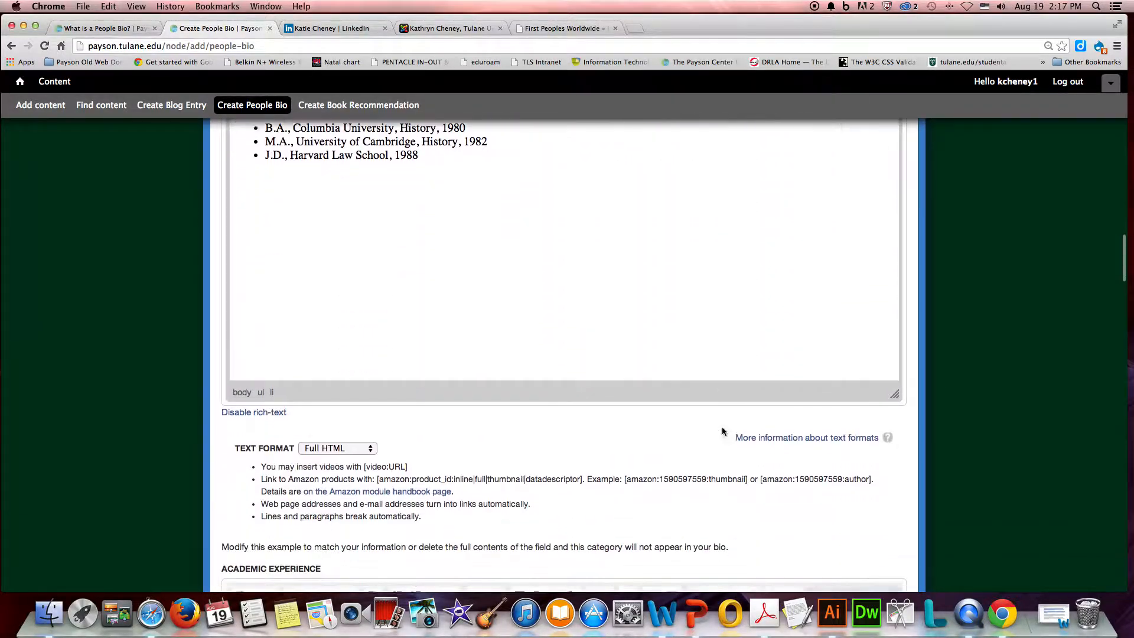
scroll(722, 428, "up", 4)
left_click_drag(711, 299, 156, 275)
key("BackSpace")
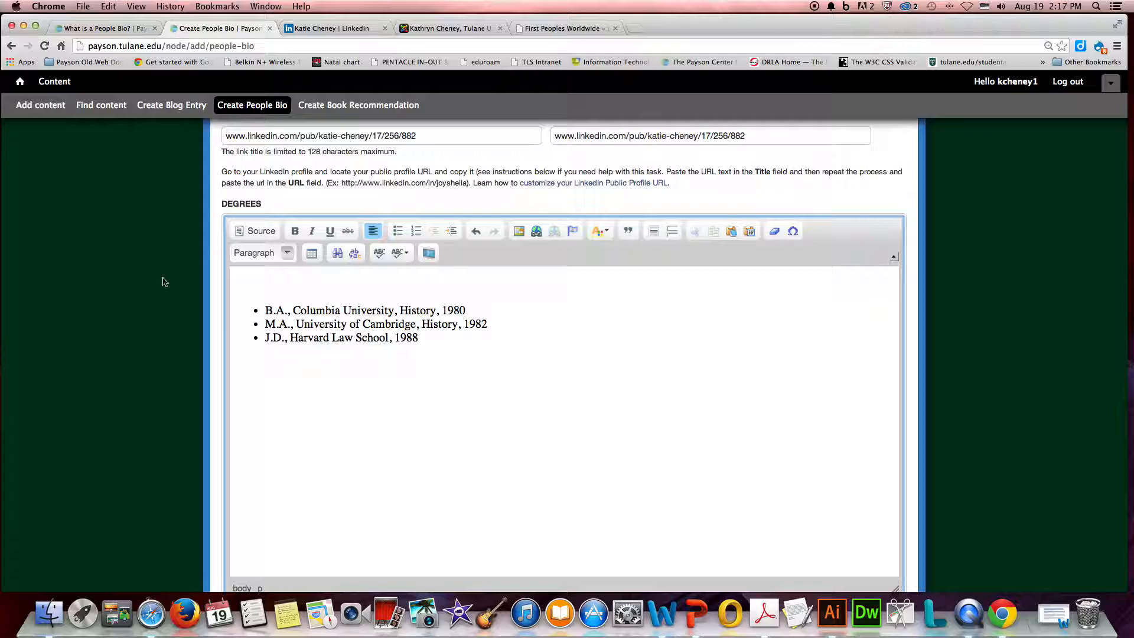
left_click(265, 310)
key("BackSpace")
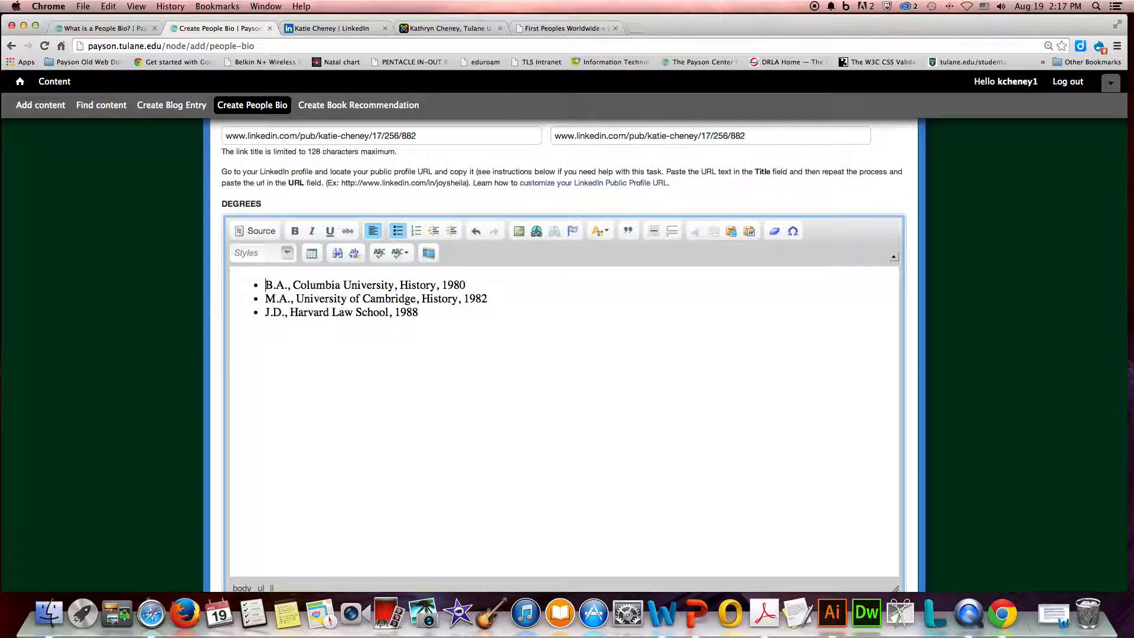
left_click_drag(263, 298, 519, 325)
key("BackSpace")
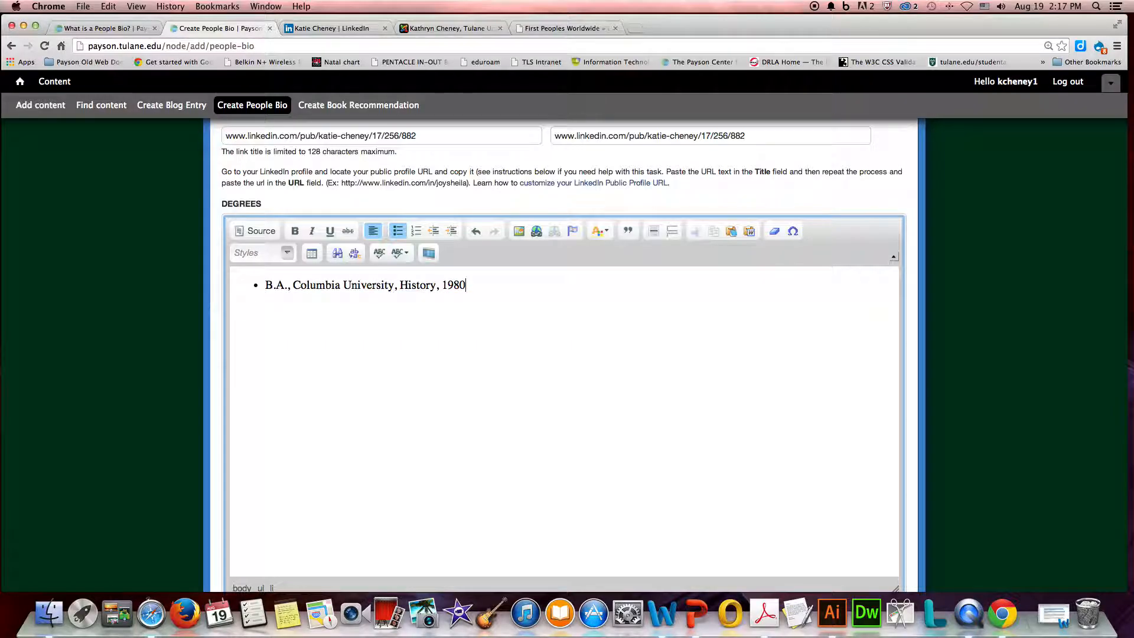
Step: Paste the copied degree text as a new bullet under the Columbia University example and put "B.A.," before it
left_click_drag(295, 285, 479, 287)
left_click(479, 287)
key("super+v")
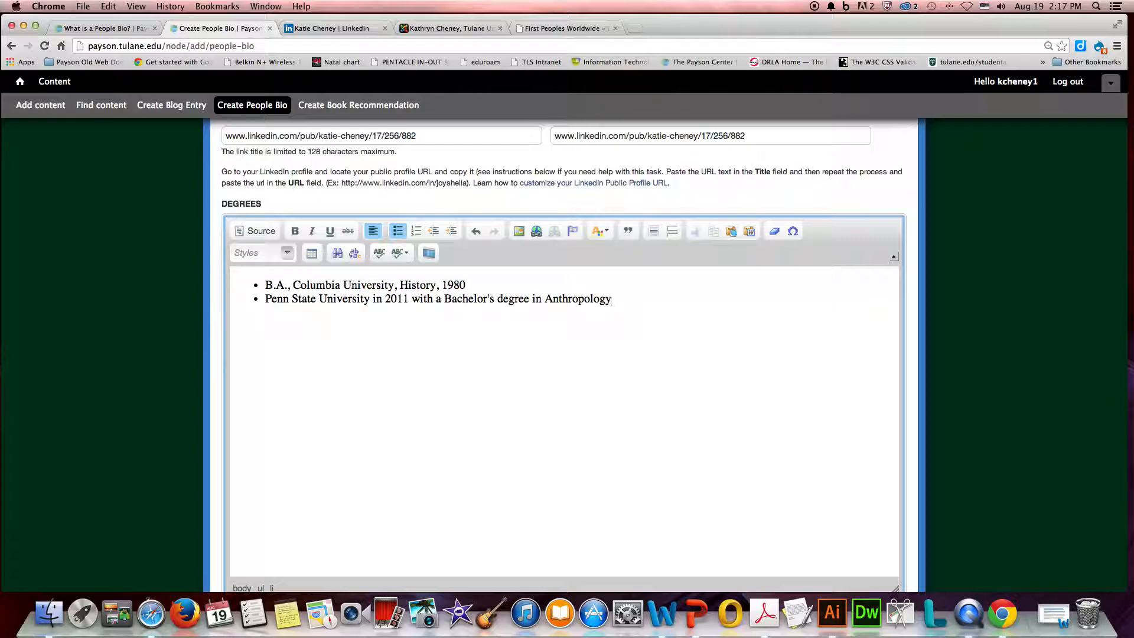
left_click(266, 299)
type("jB")
key("BackSpace")
key("BackSpace")
type("B.A.")
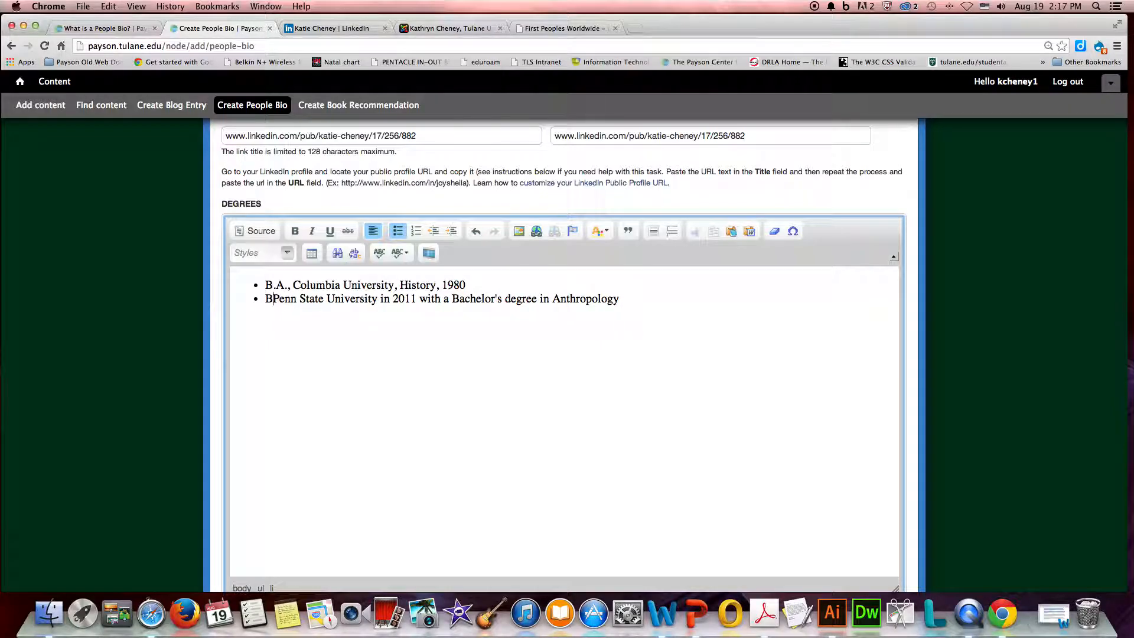
type(",")
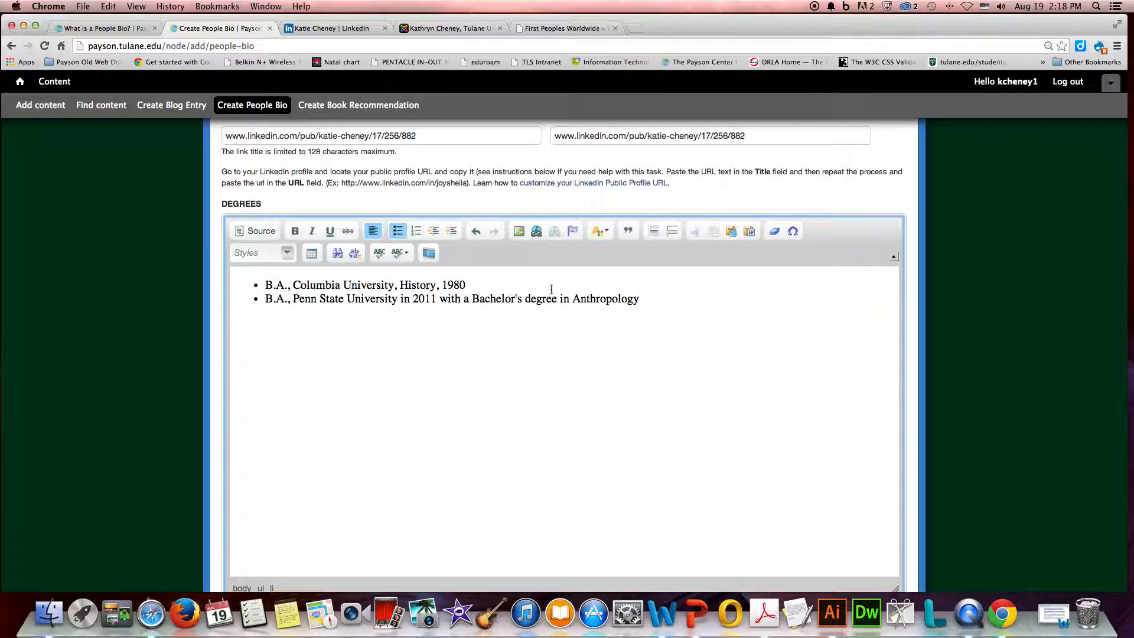
Step: Edit the Penn State bullet down to "B.A., Penn State University, 2011", cutting the major and the Bachelor's degree wording
left_click_drag(573, 299, 640, 298)
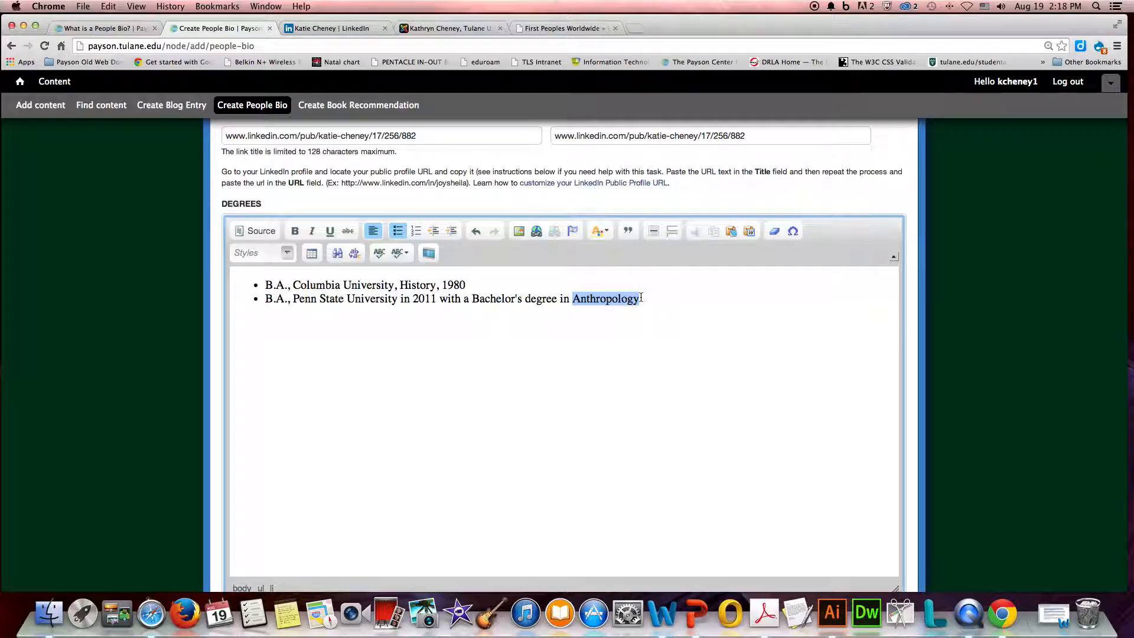
key("ctrl+x")
left_click(397, 298)
type(",")
key("BackSpace")
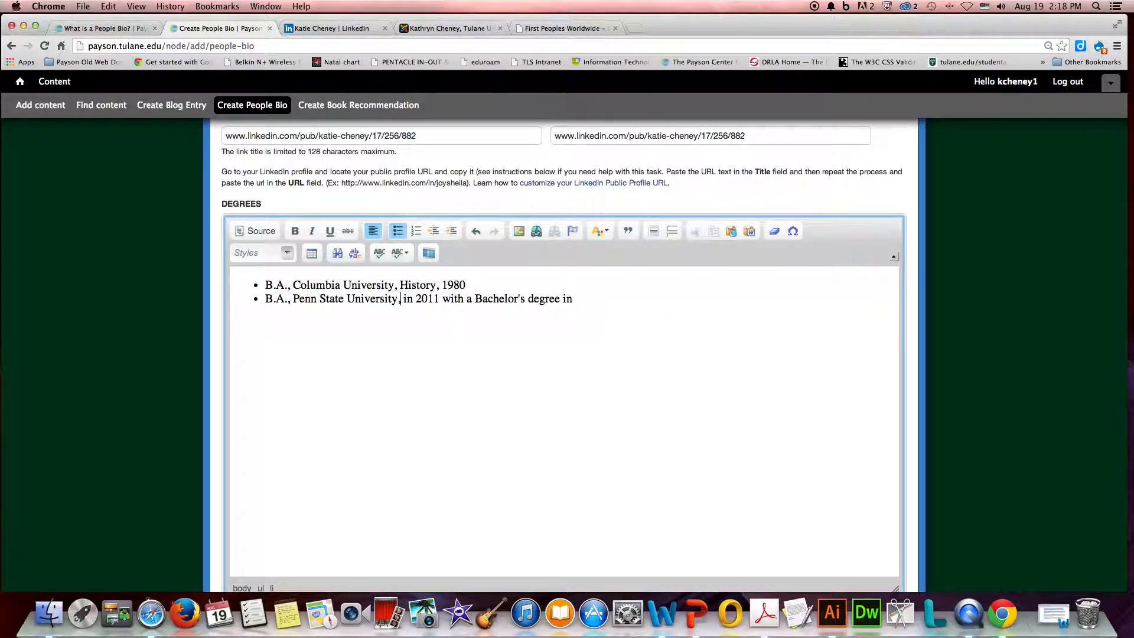
scroll(440, 370, "up", 3)
double_click(408, 371)
key("BackSpace")
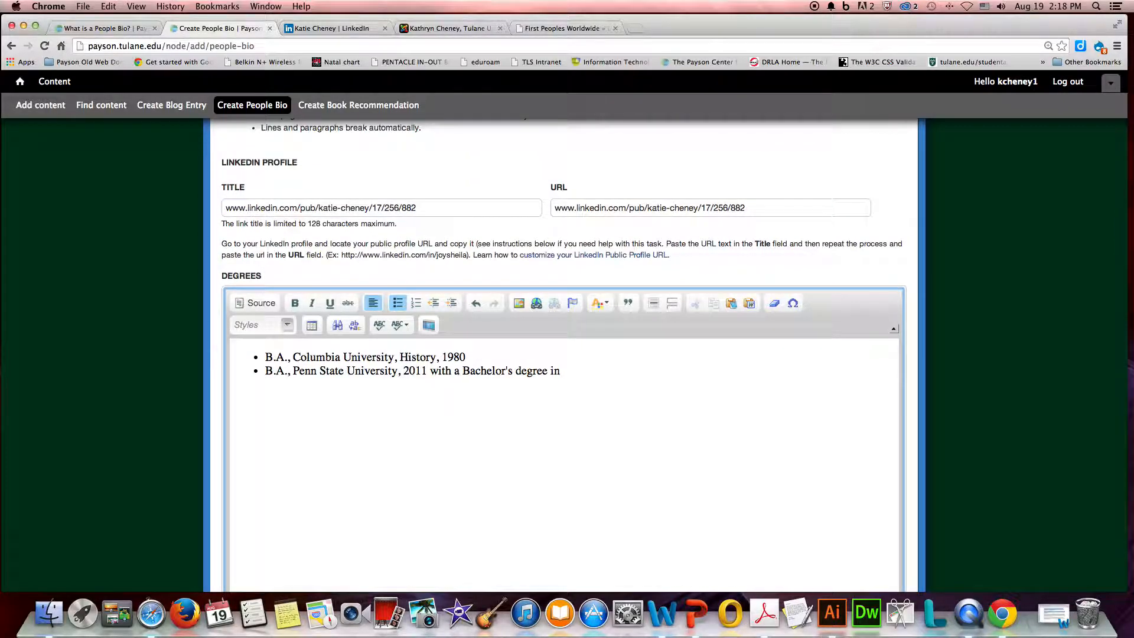
left_click_drag(430, 370, 496, 370)
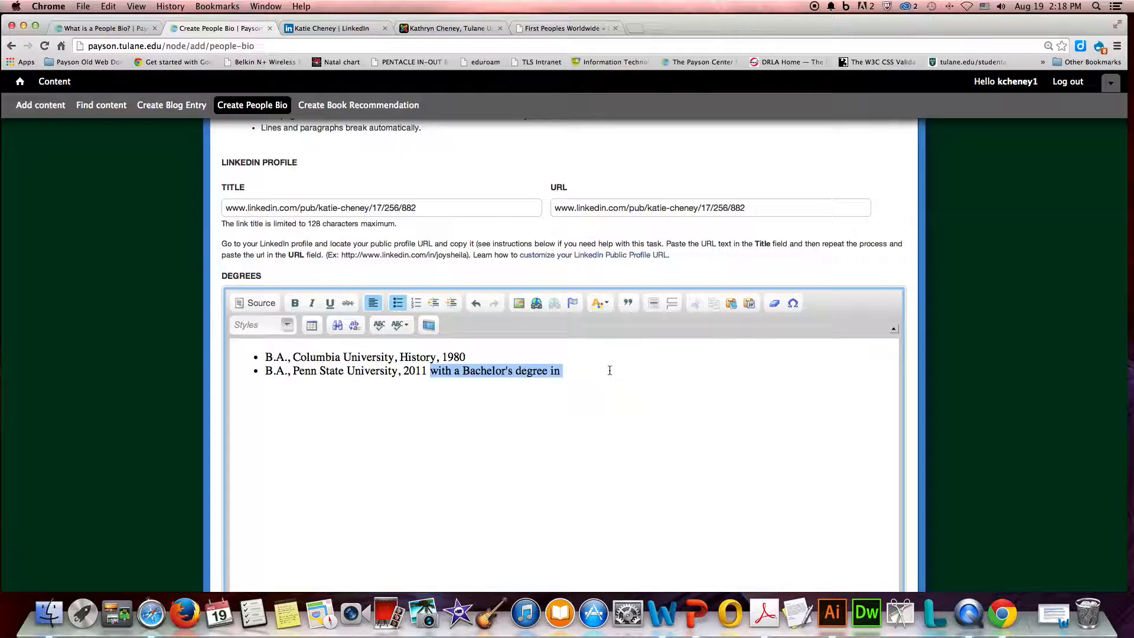
key("BackSpace")
Step: Delete the Columbia University example and its empty bullet from the Degrees list
left_click_drag(481, 357, 230, 348)
key("BackSpace")
key("BackSpace")
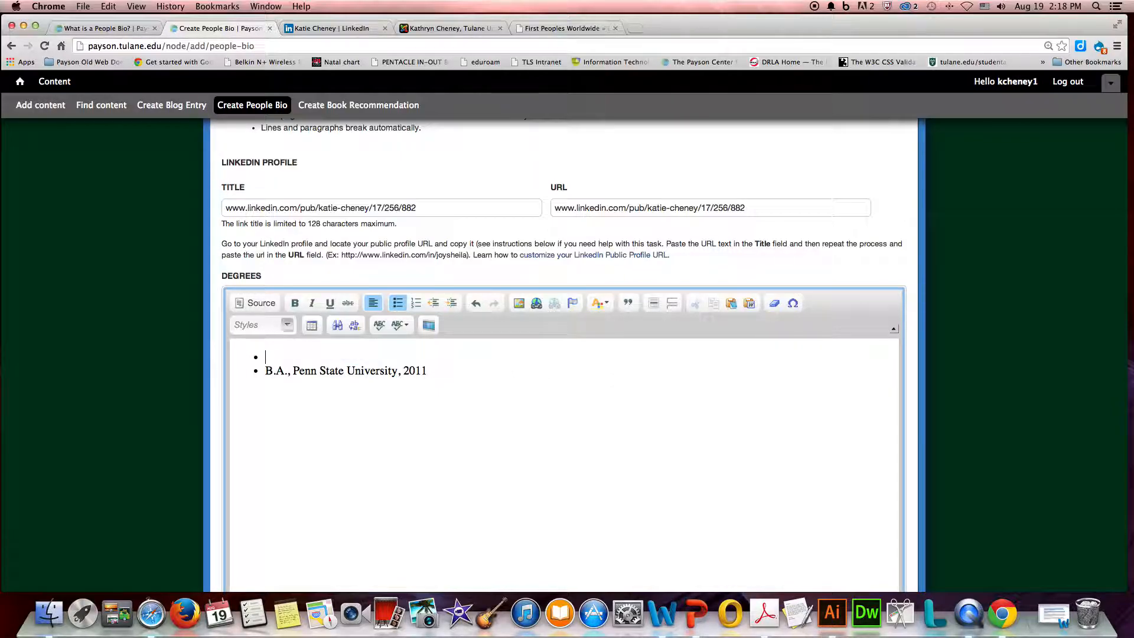
scroll(230, 349, "up", 1)
left_click(265, 404)
key("BackSpace")
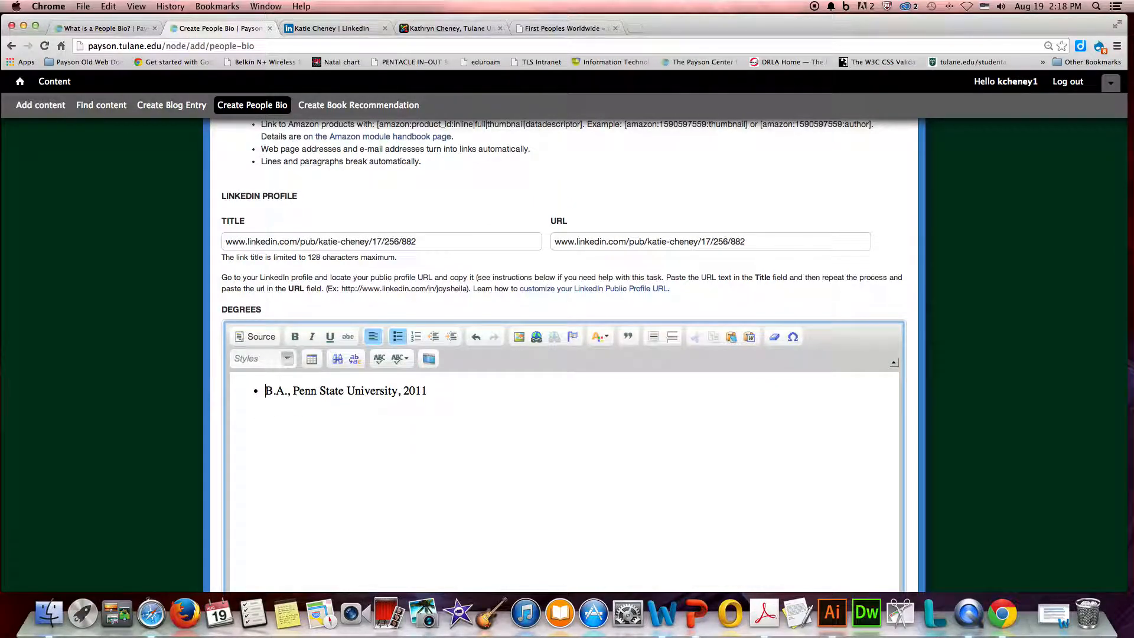
left_click(435, 391)
Step: Clear the instruction text and all example entries from the Academic Experience field
scroll(549, 435, "down", 10)
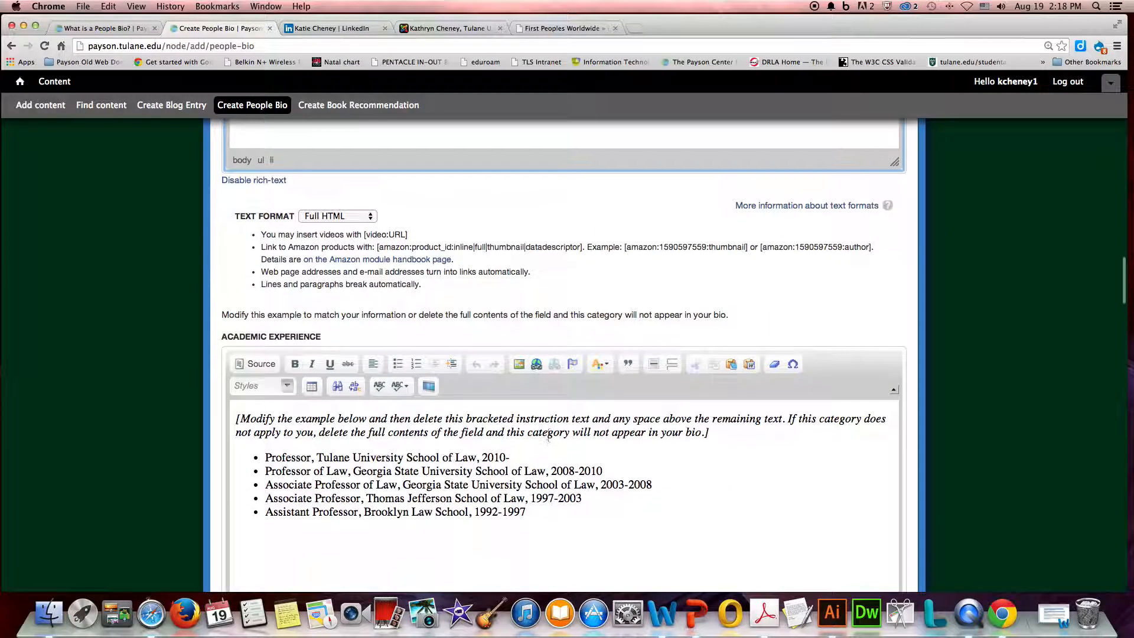
scroll(507, 430, "down", 3)
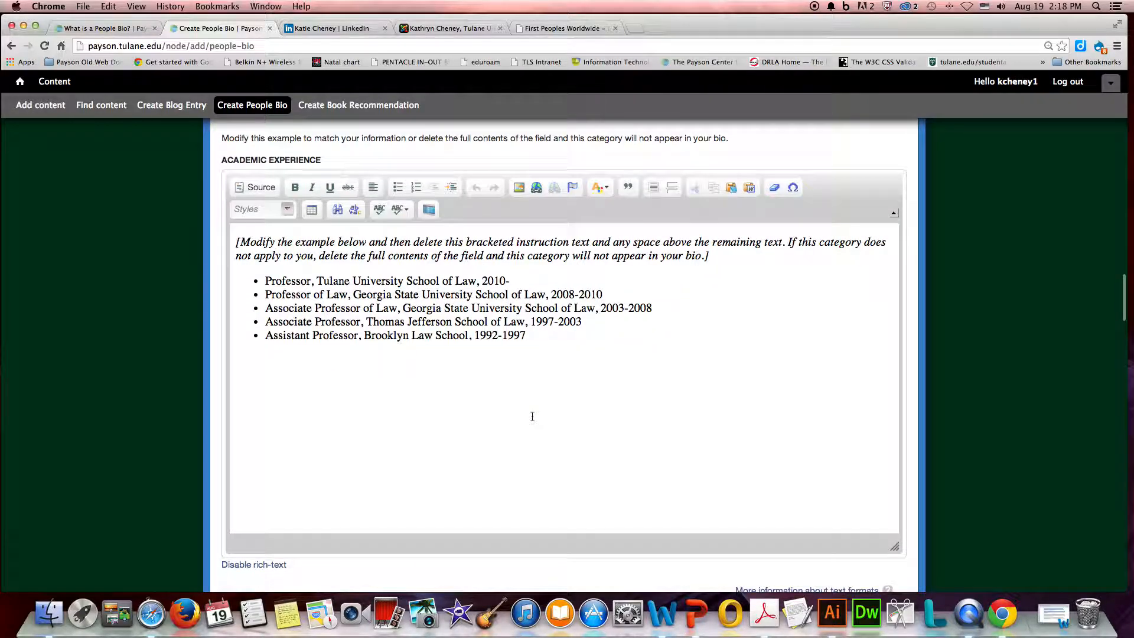
left_click_drag(534, 334, 157, 204)
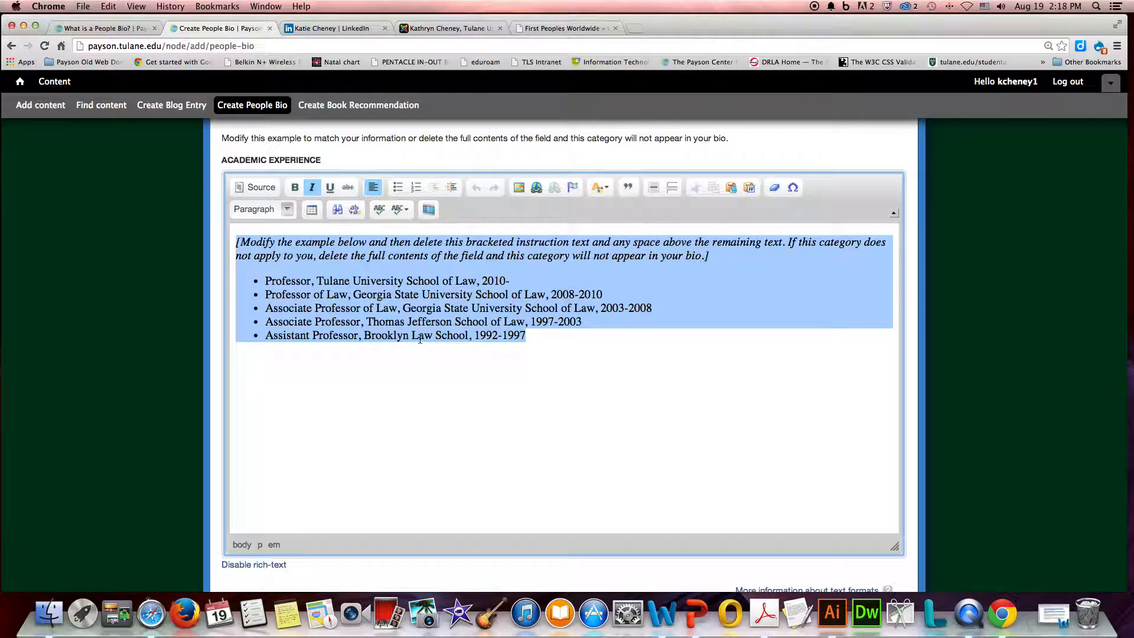
key("BackSpace")
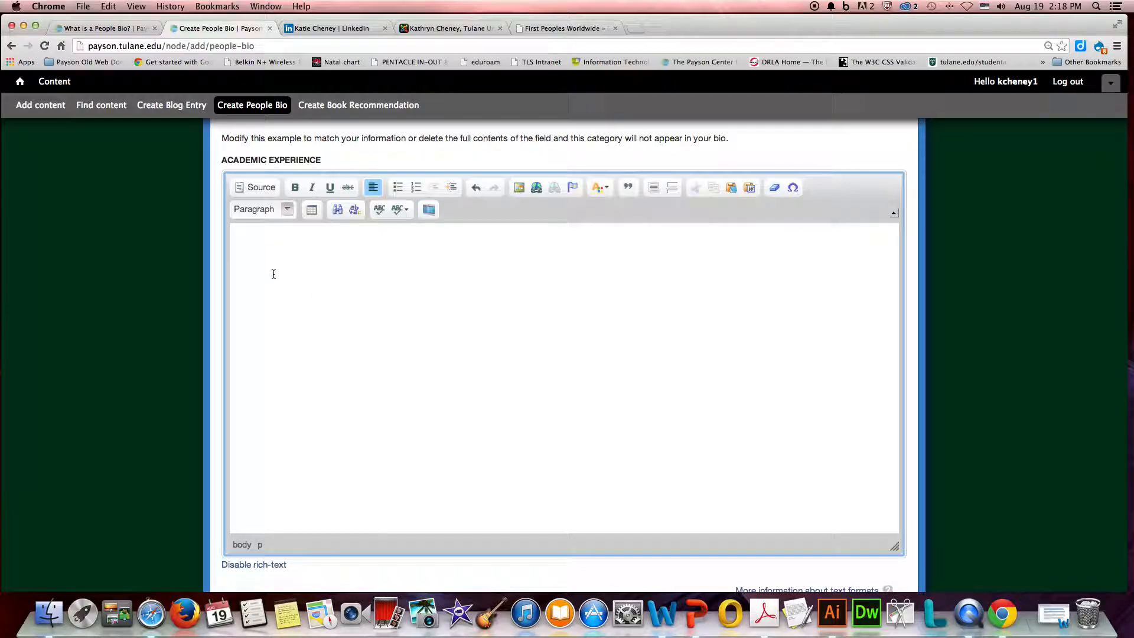
scroll(273, 272, "down", 5)
scroll(272, 273, "down", 6)
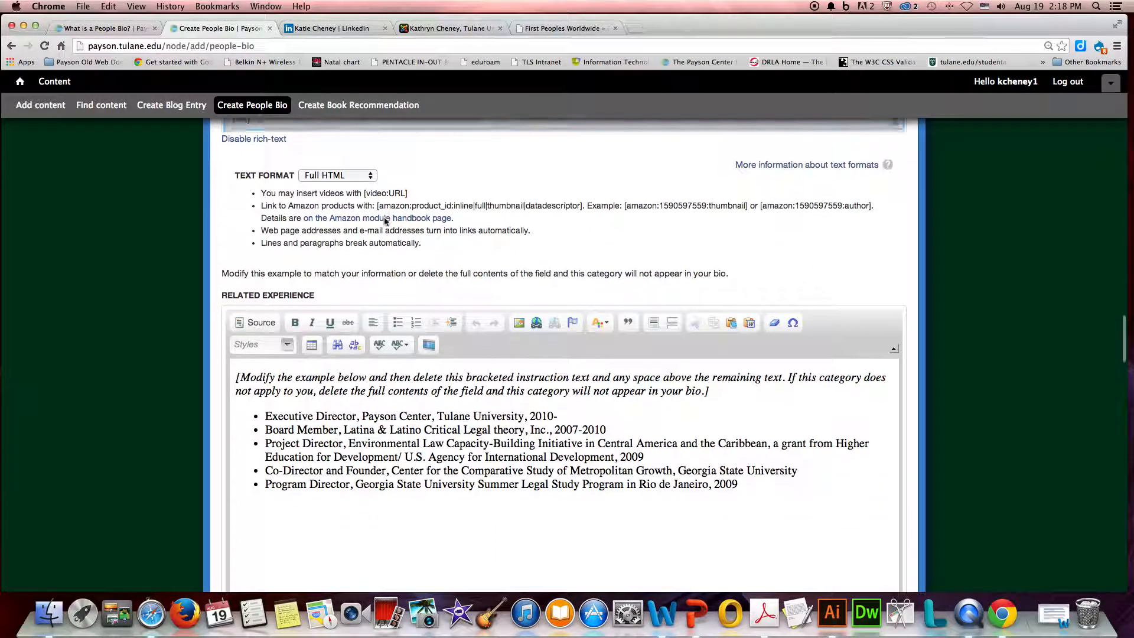
left_click_drag(738, 450, 101, 263)
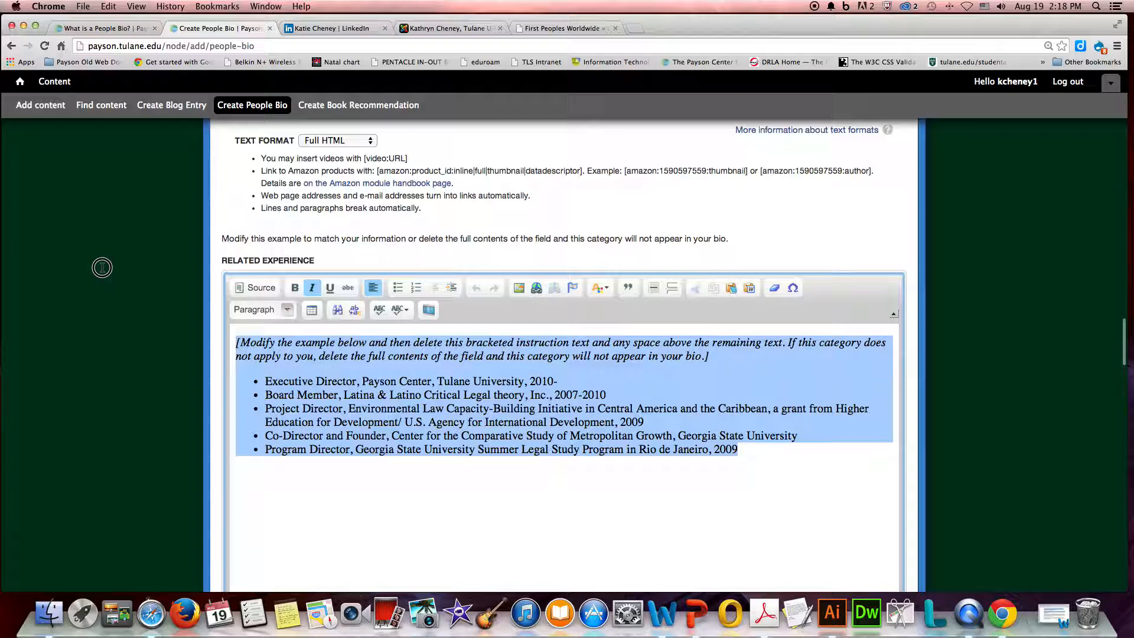
key("BackSpace")
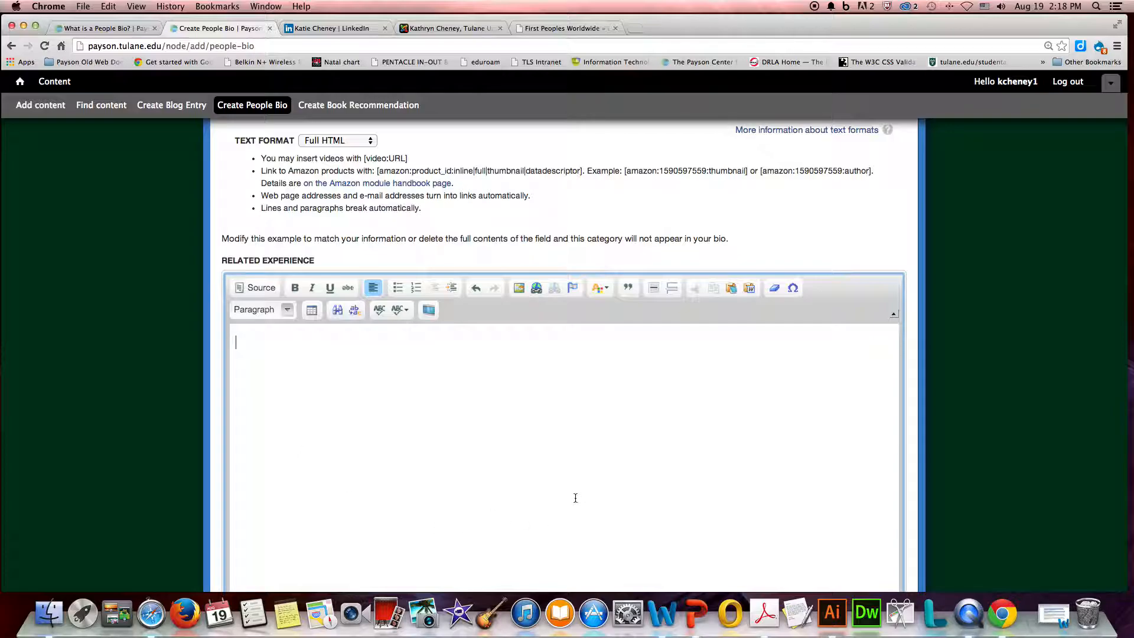
key("super+z")
Step: Delete the bracketed instruction text from Related Experience and copy the Research Intern and Fellow entries from the bio document in Word
left_click_drag(713, 356, 157, 324)
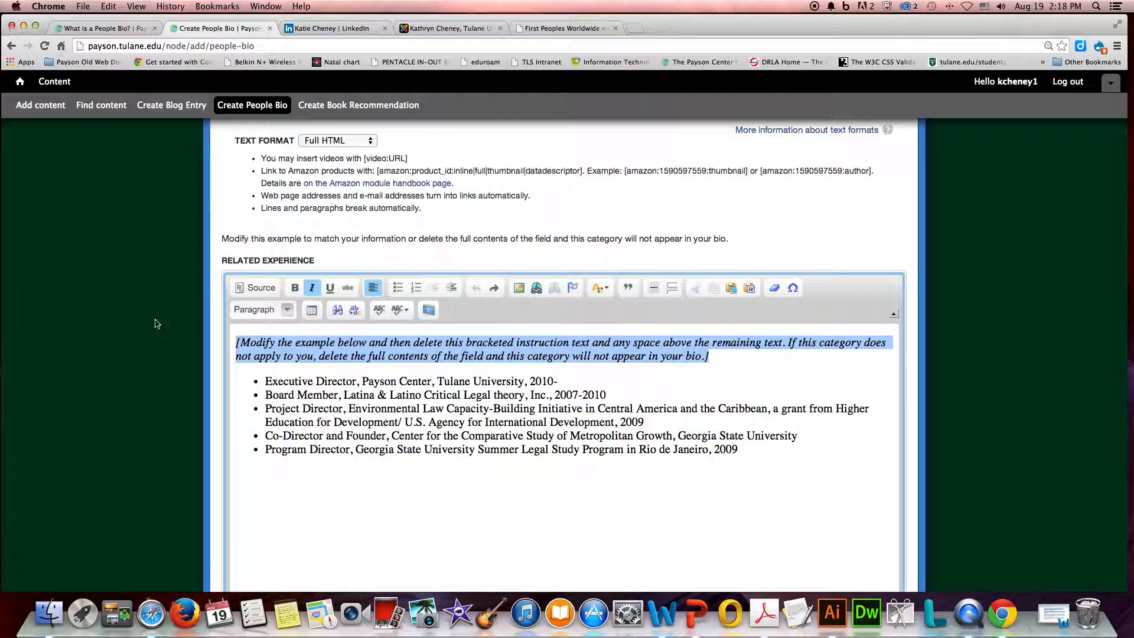
key("BackSpace")
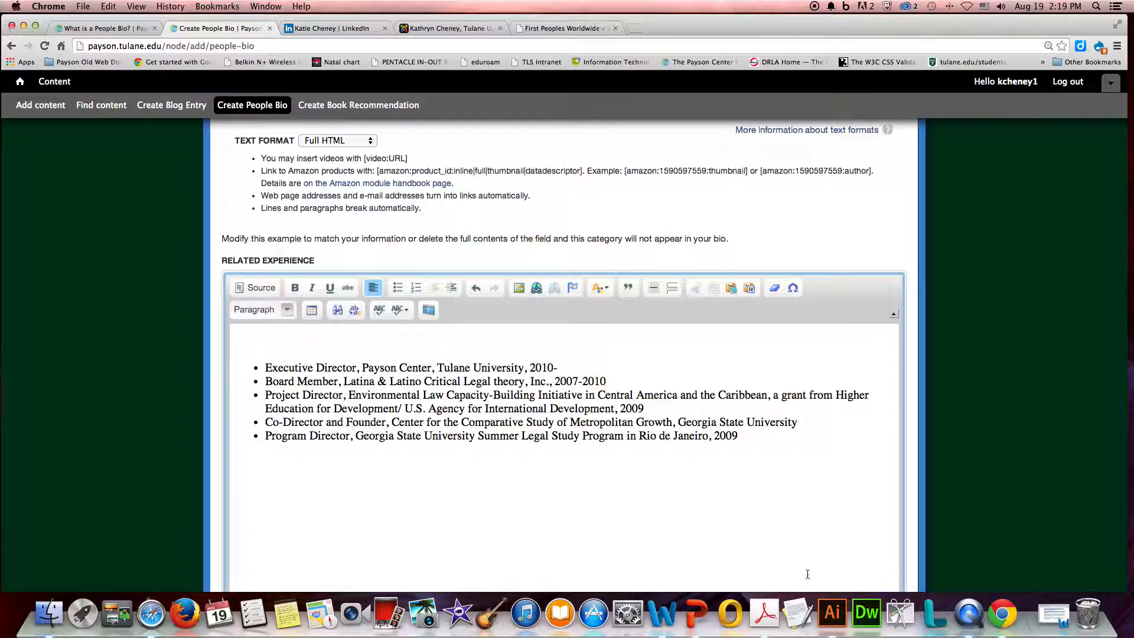
left_click(660, 614)
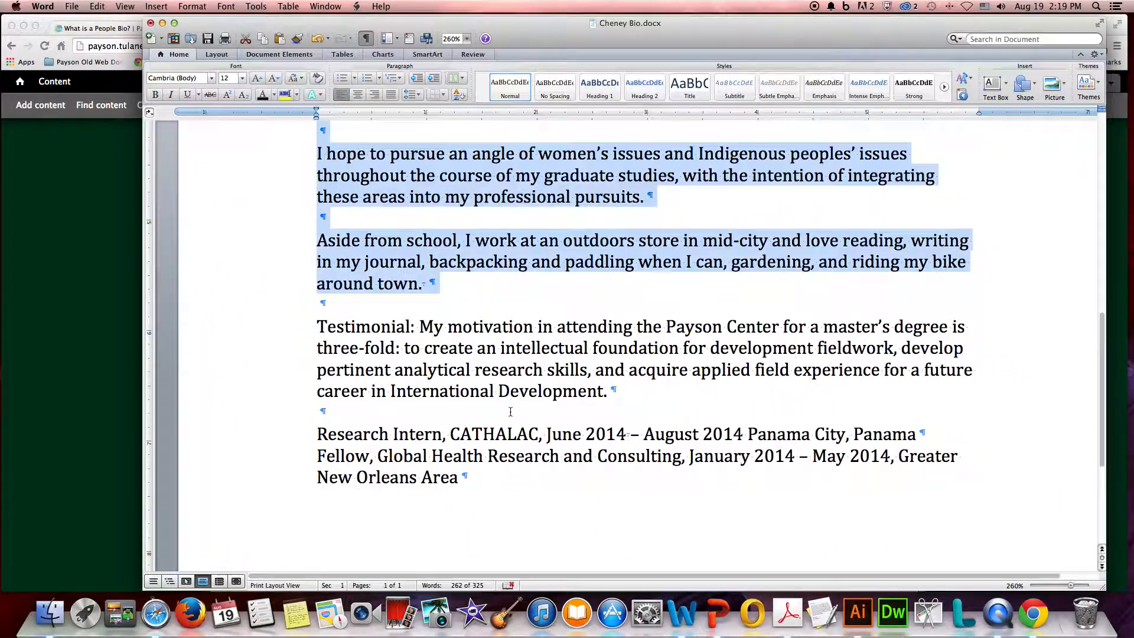
scroll(543, 492, "up", 10)
scroll(543, 493, "down", 10)
left_click_drag(317, 434, 511, 481)
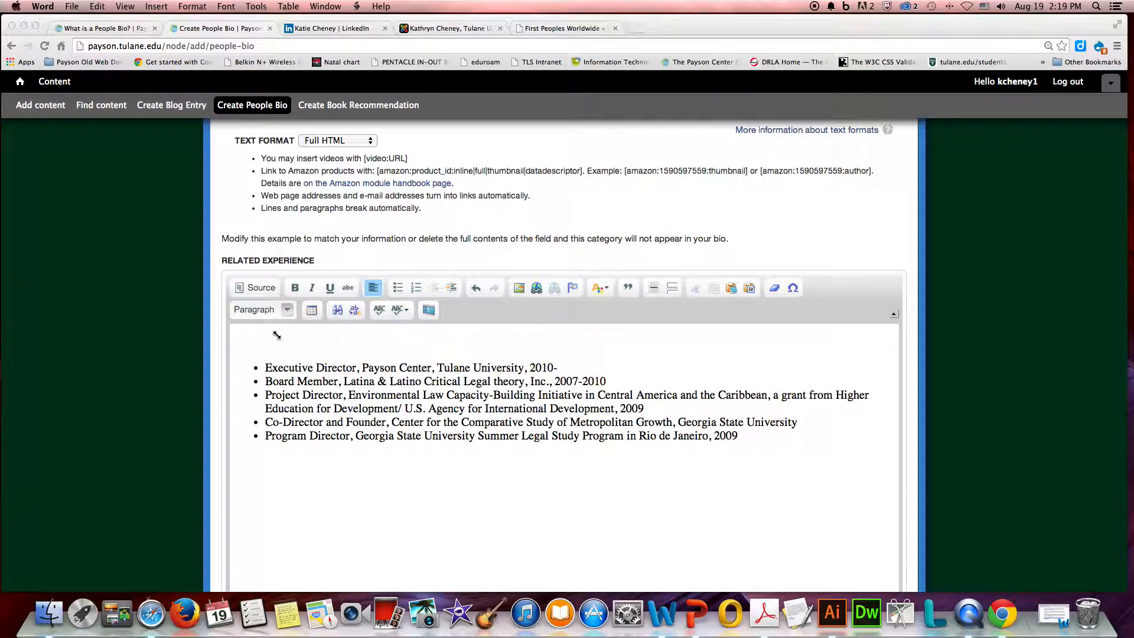
Step: Paste the copied Word entries into the blank line above the Related Experience example list in the browser form
left_click(258, 336)
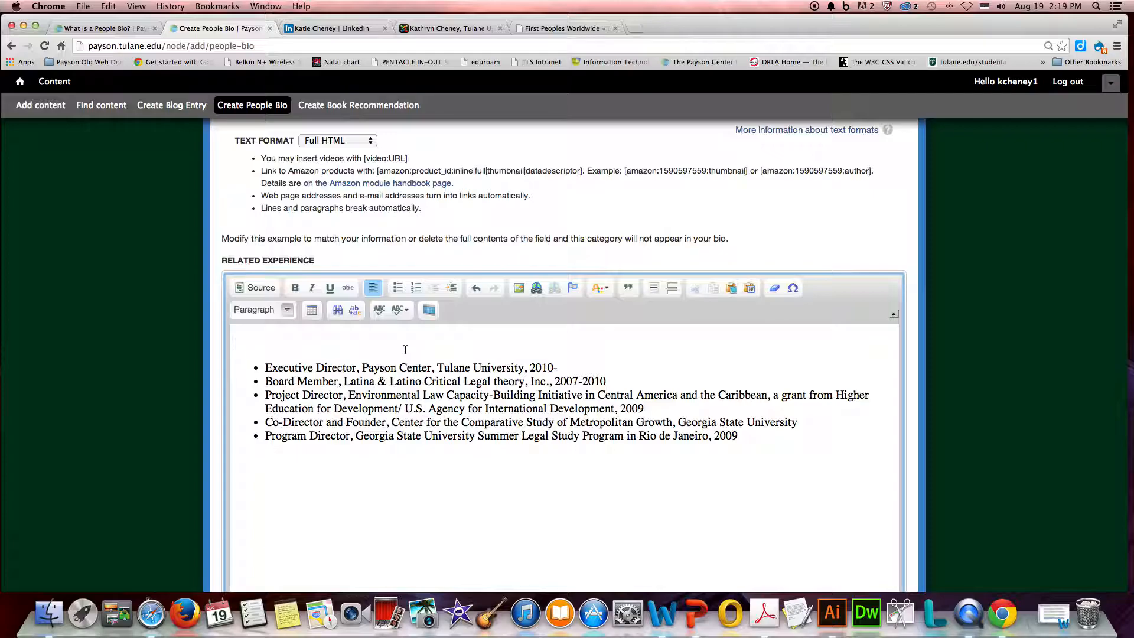
left_click(751, 289)
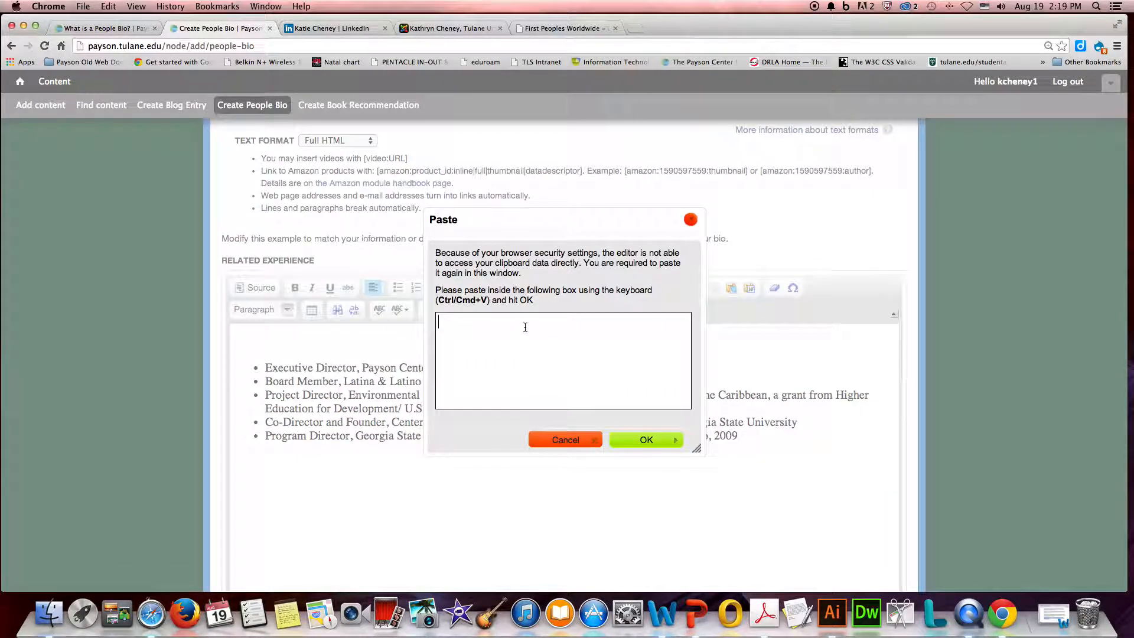
key("super+v")
left_click(626, 440)
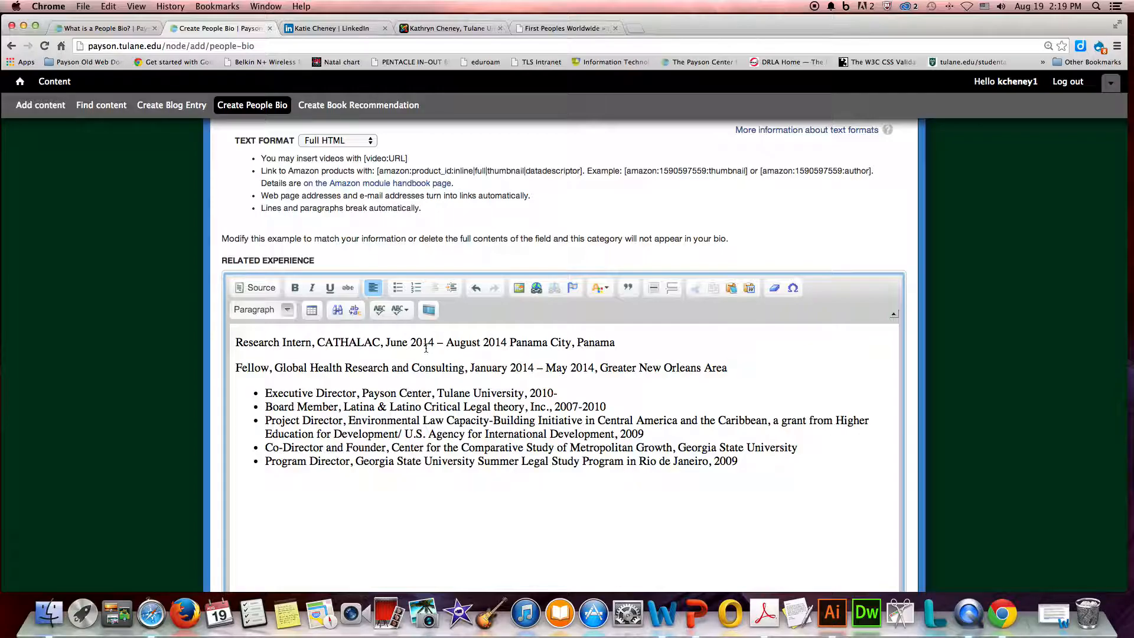
Step: Move "Panama City, Panama" in the Research Intern entry to between CATHALAC and the dates, separated by commas
left_click_drag(510, 342, 618, 338)
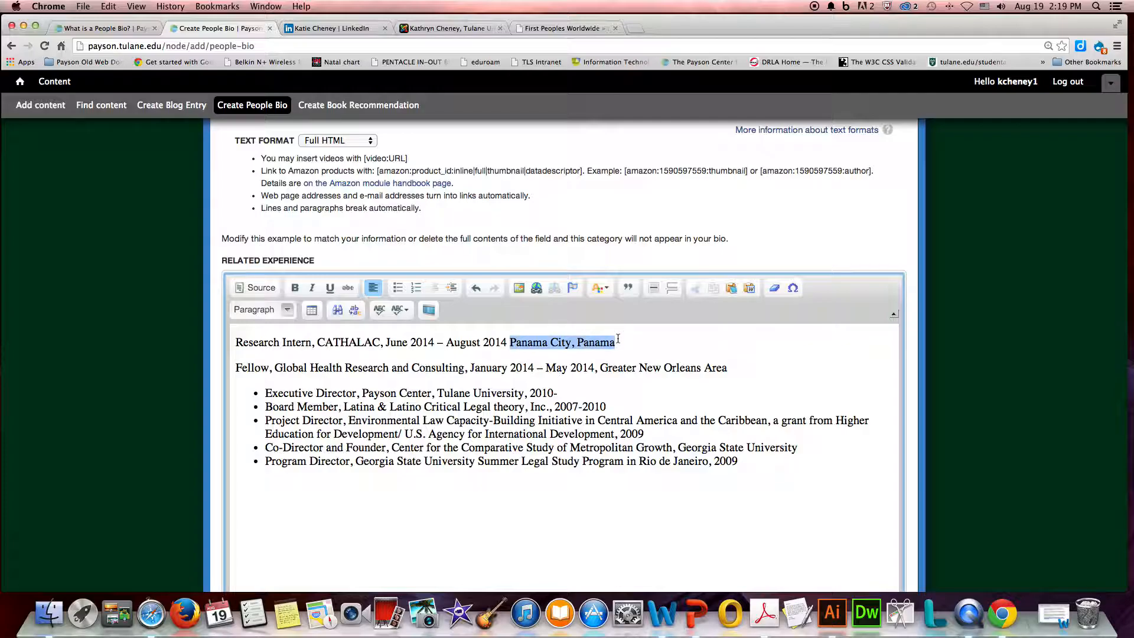
key("BackSpace")
left_click(381, 343)
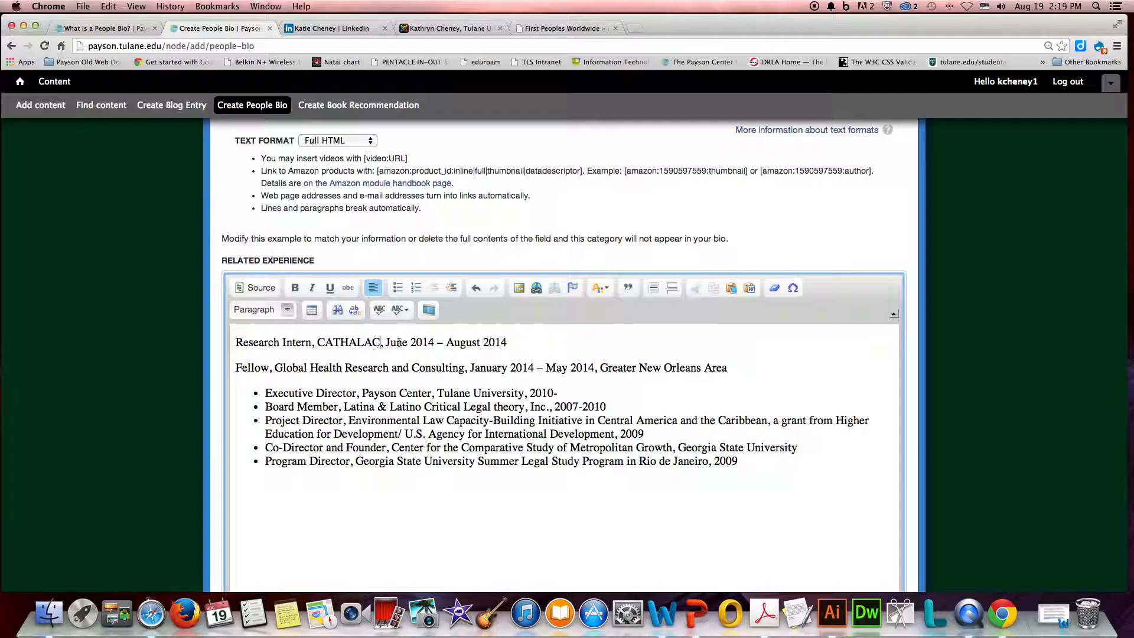
type(",")
key("super+v")
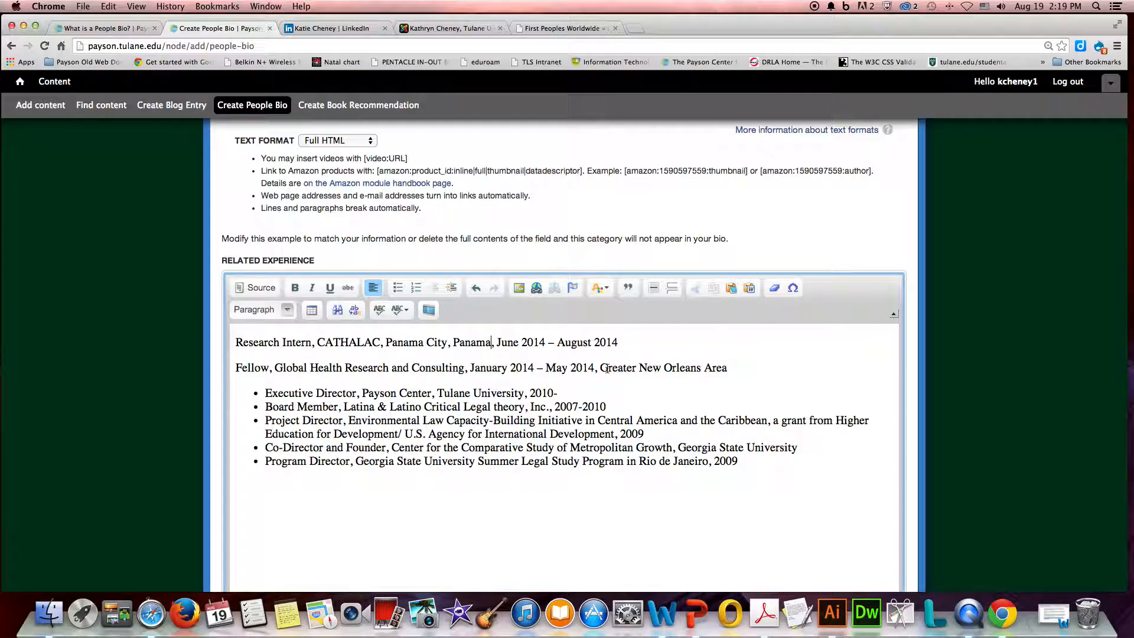
Step: Move "Greater New Orleans Area" in the Fellow entry ahead of the dates, add a comma after it, and remove the trailing comma
left_click_drag(600, 367, 730, 367)
key("super+c")
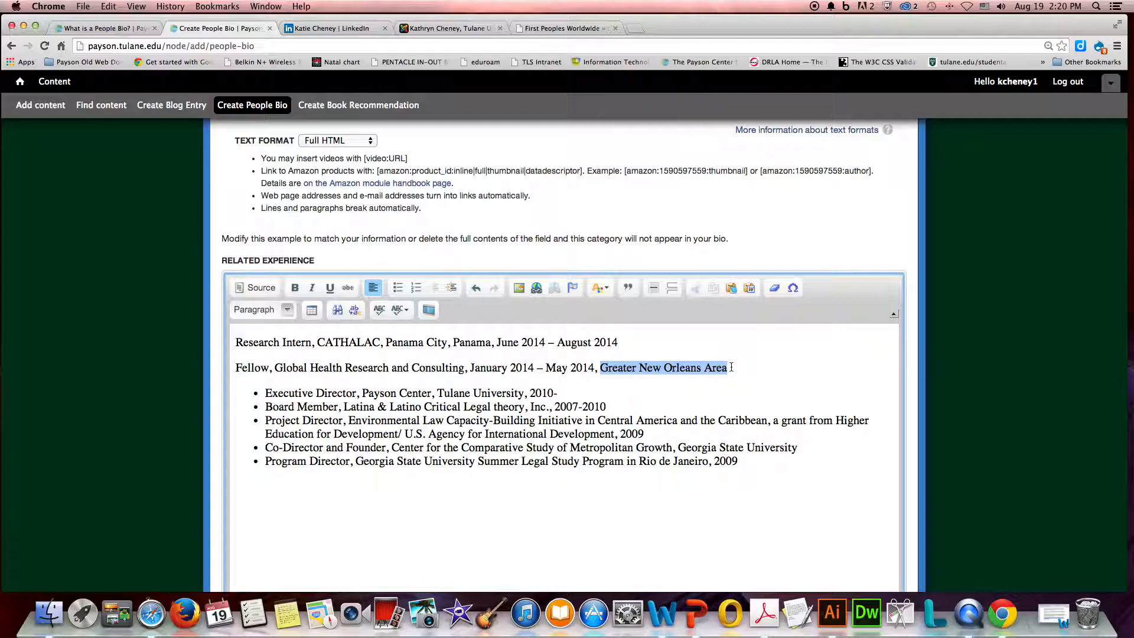
key("BackSpace")
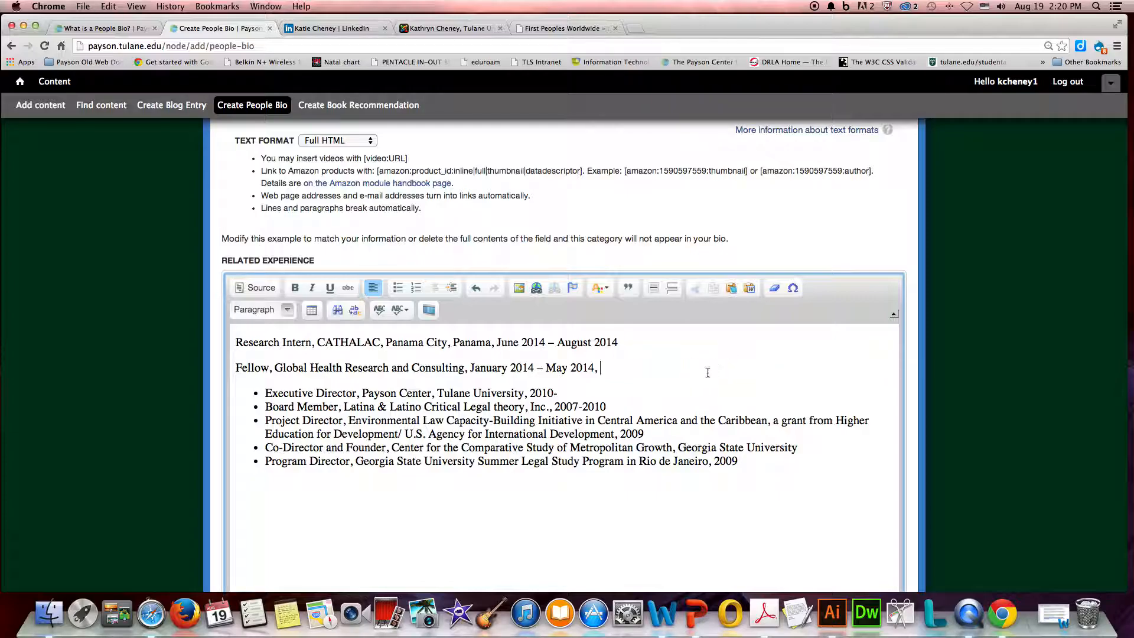
left_click(471, 368)
key("super+v")
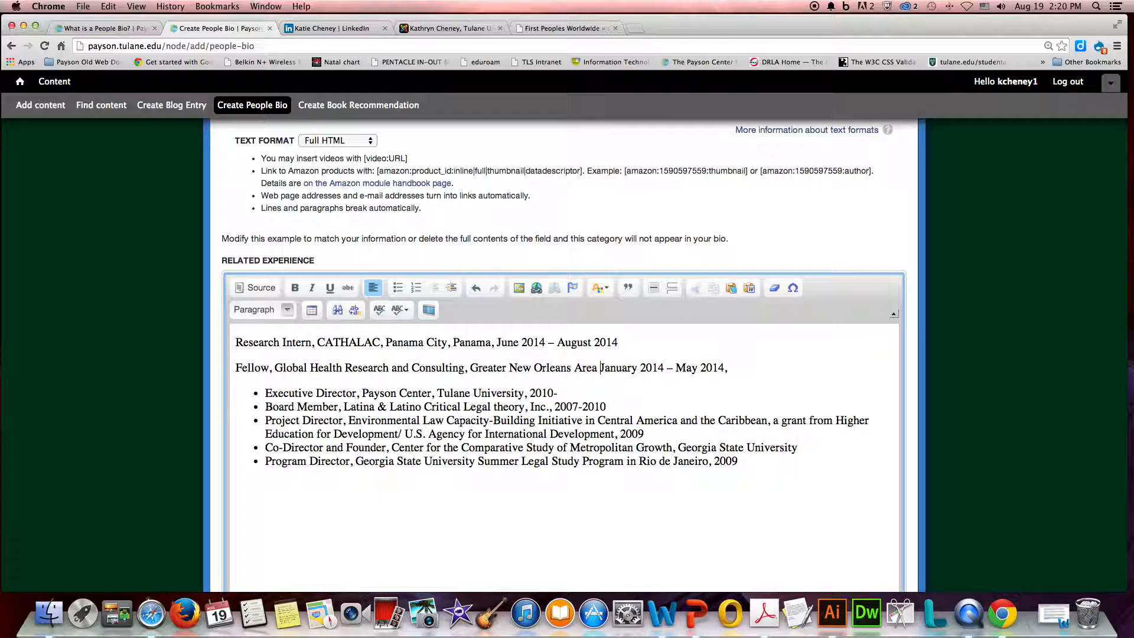
key("BackSpace")
type(",")
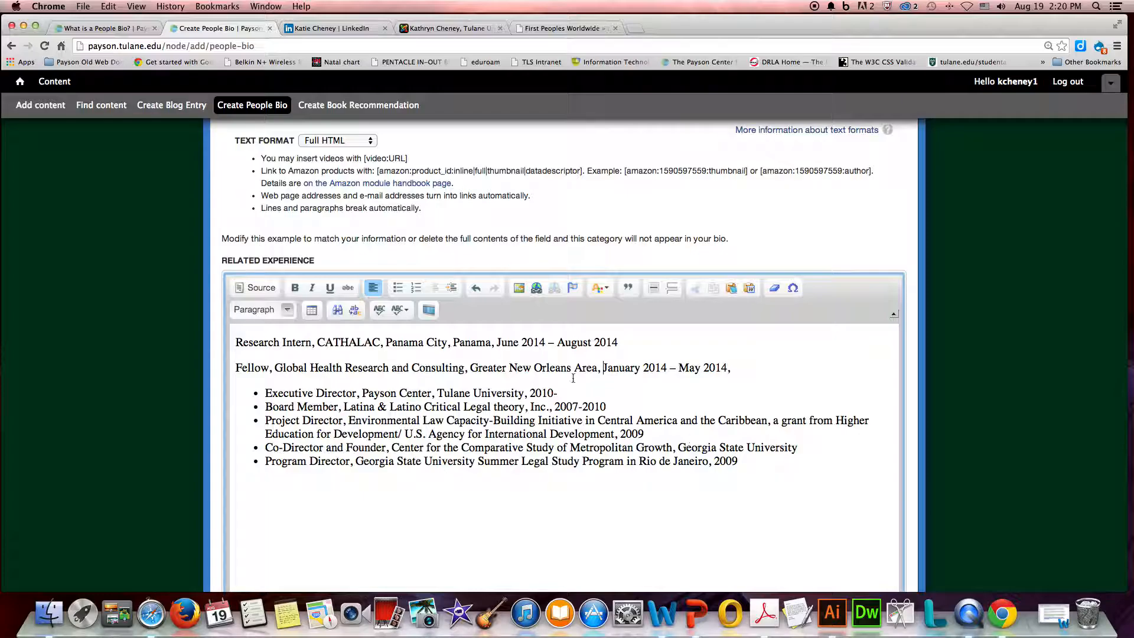
left_click_drag(236, 341, 746, 367)
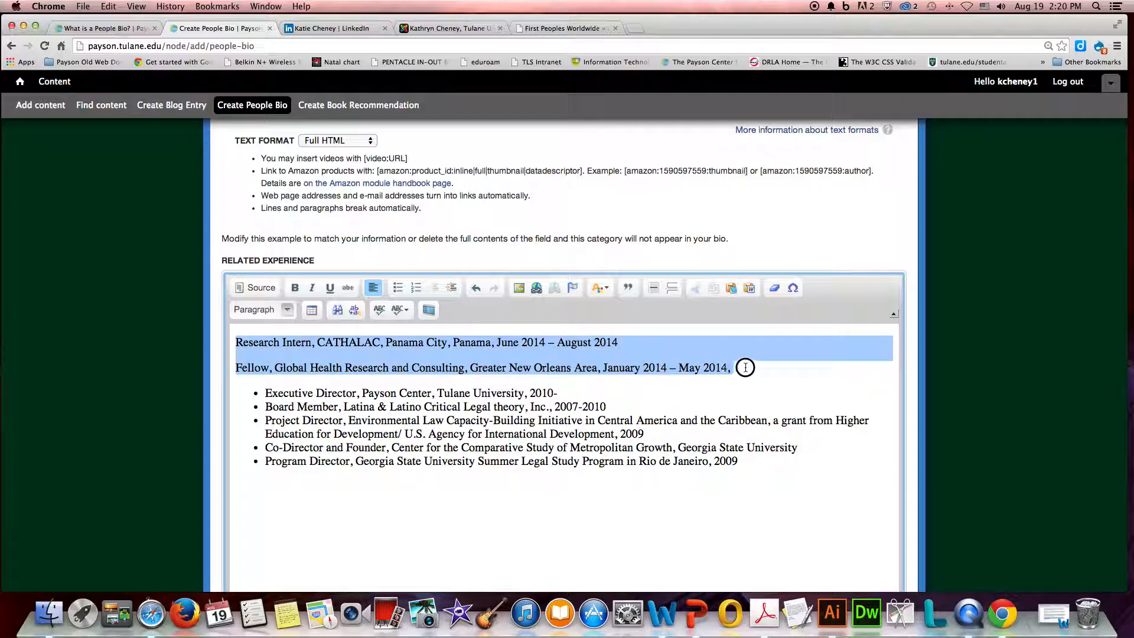
left_click(747, 368)
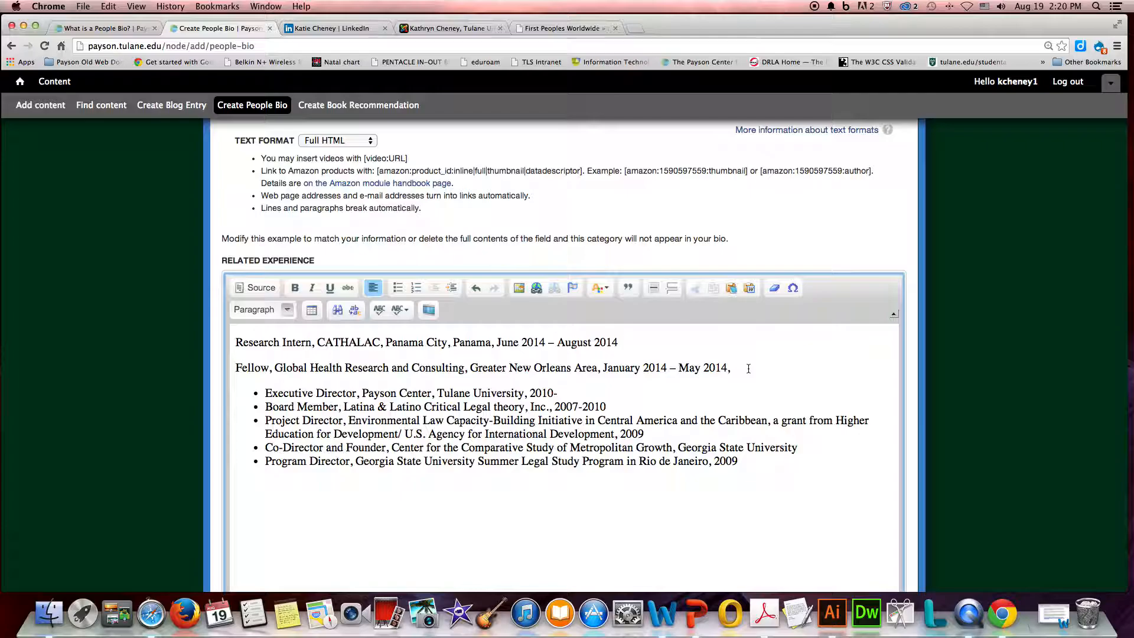
Step: Try to turn the Fellow and Research Intern entries into bullets joined to the example list, and undo the bulleting
left_click(396, 289)
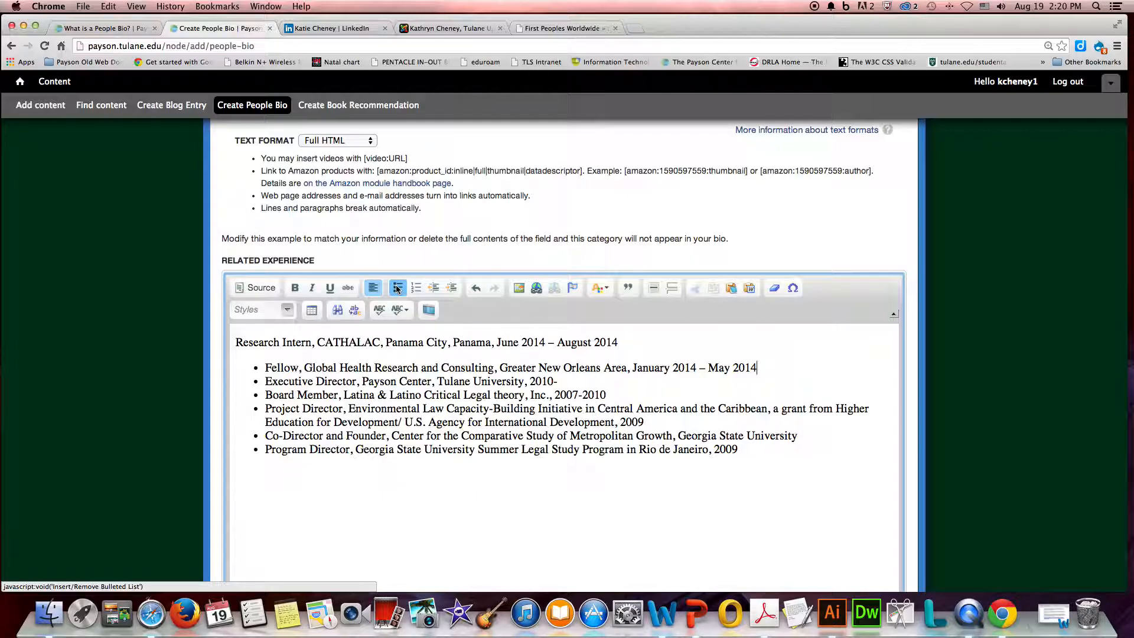
left_click(268, 342)
left_click(397, 288)
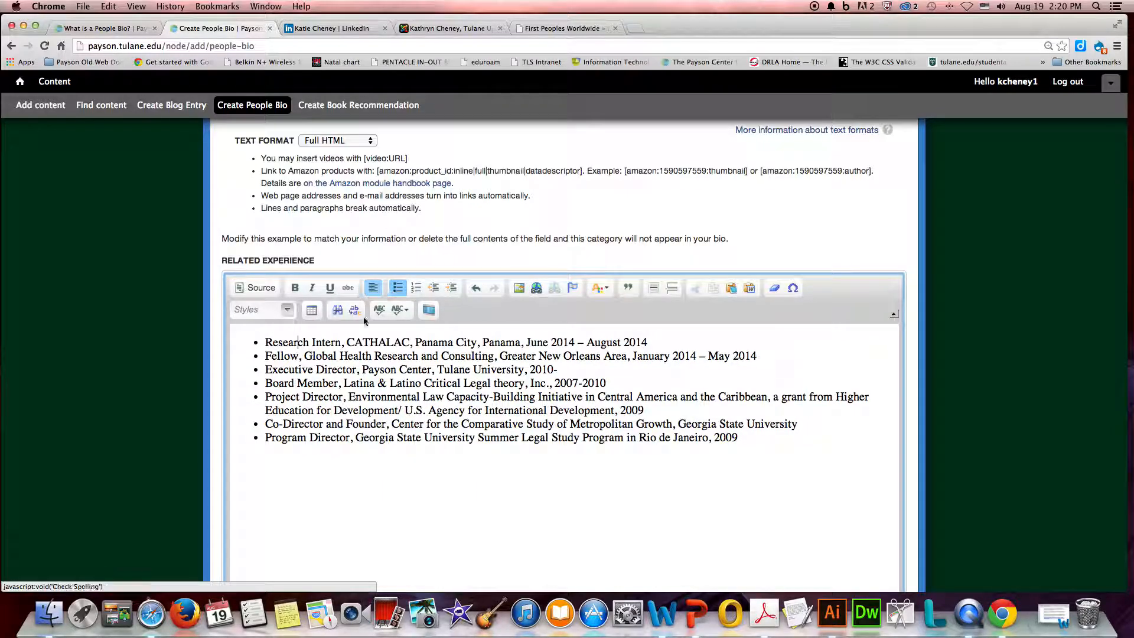
left_click(266, 369)
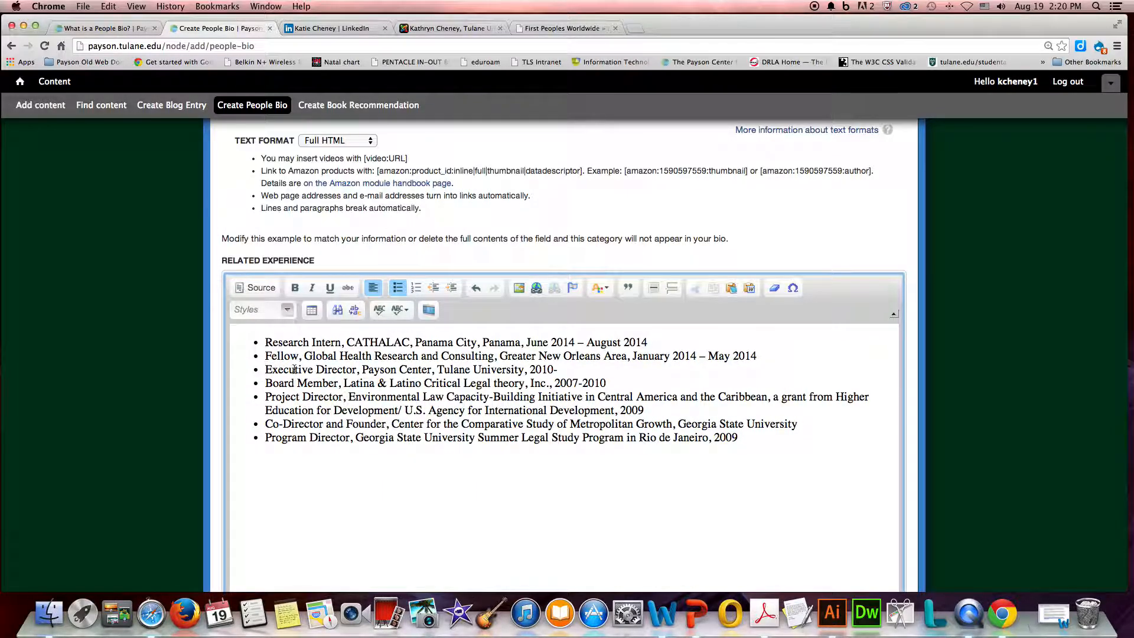
key("super+z")
key("super+z")
Step: Cut the Research Intern and Fellow entries and paste them in front of the Executive Director example bullet
left_click(264, 393)
left_click_drag(236, 341, 761, 368)
key("super+c")
key("BackSpace")
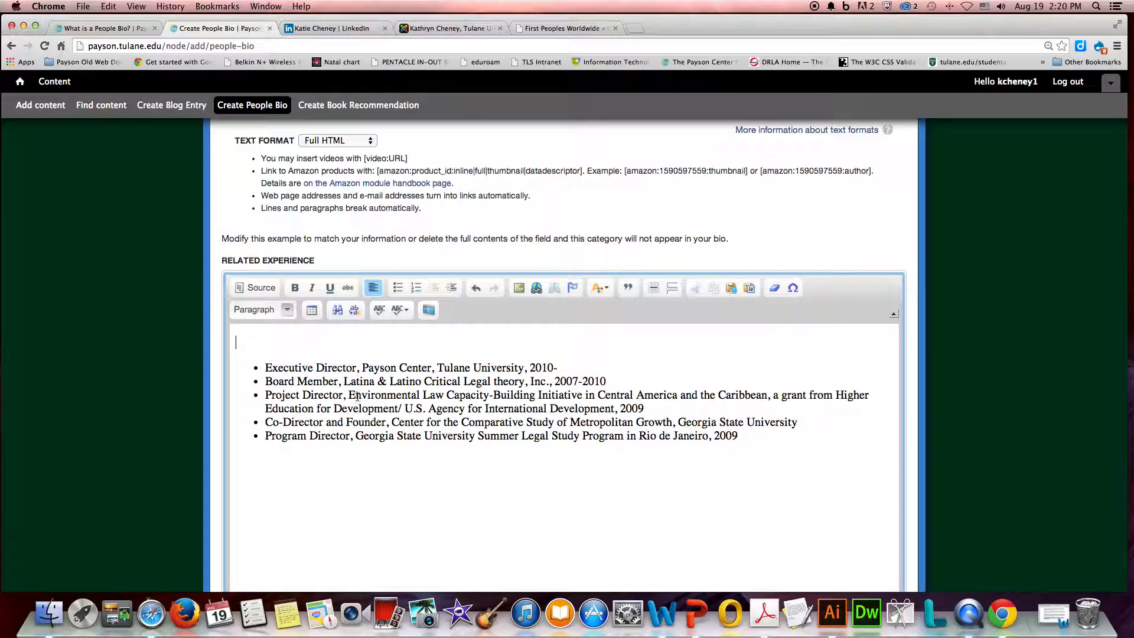
left_click(269, 368)
key("super+v")
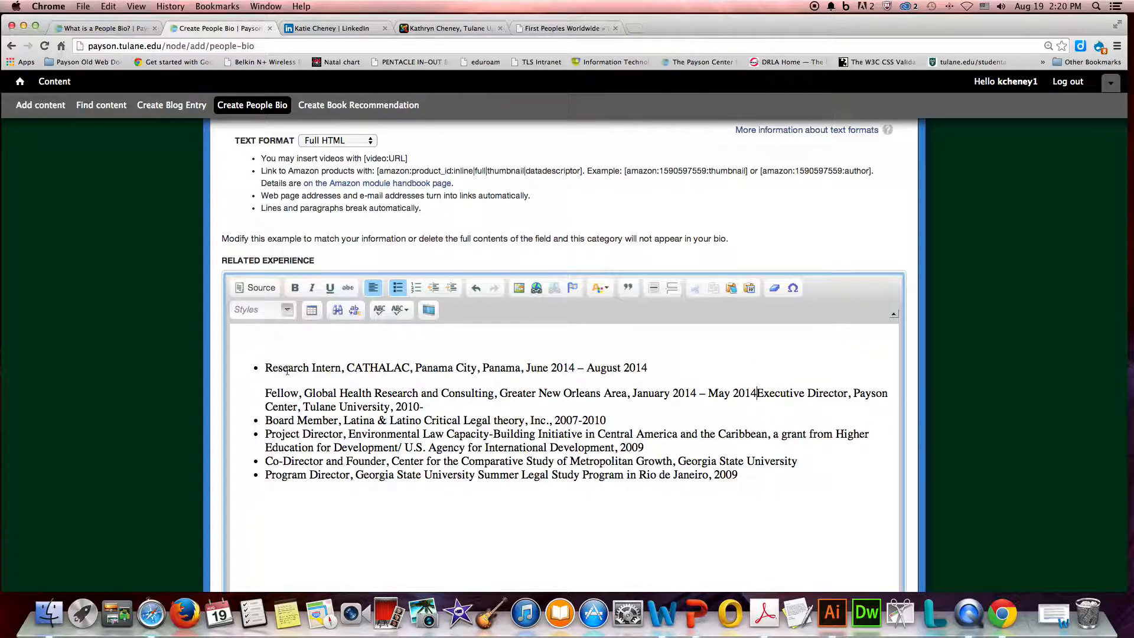
Step: Try to split the Fellow entry onto its own bullet below the Research Intern bullet
left_click(651, 368)
key("Return")
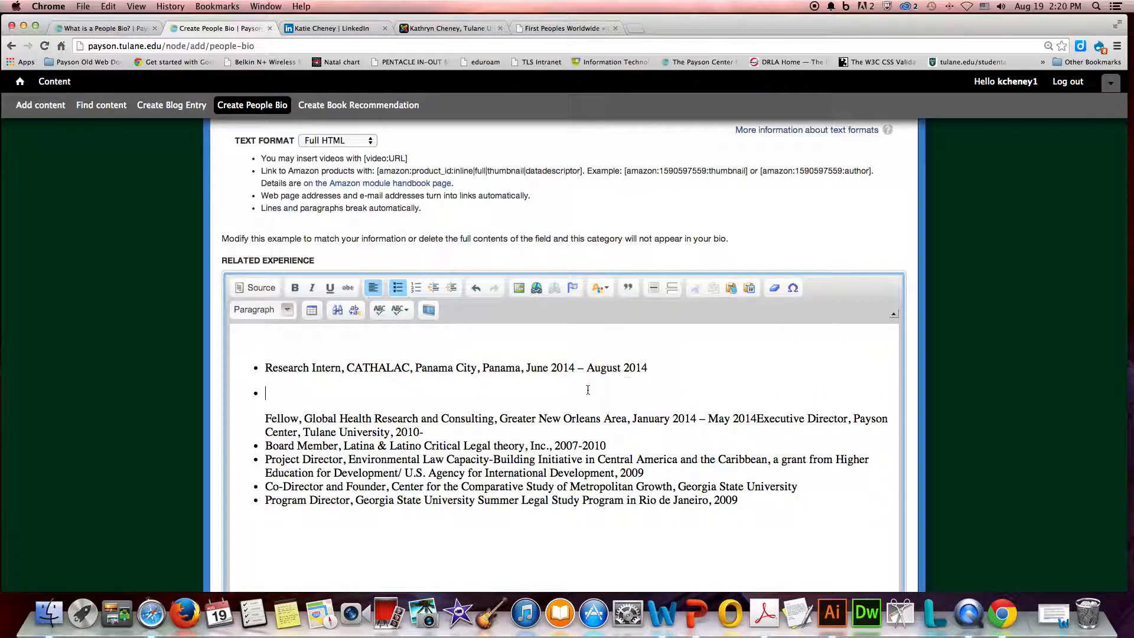
left_click(266, 418)
key("BackSpace")
scroll(266, 418, "down", 4)
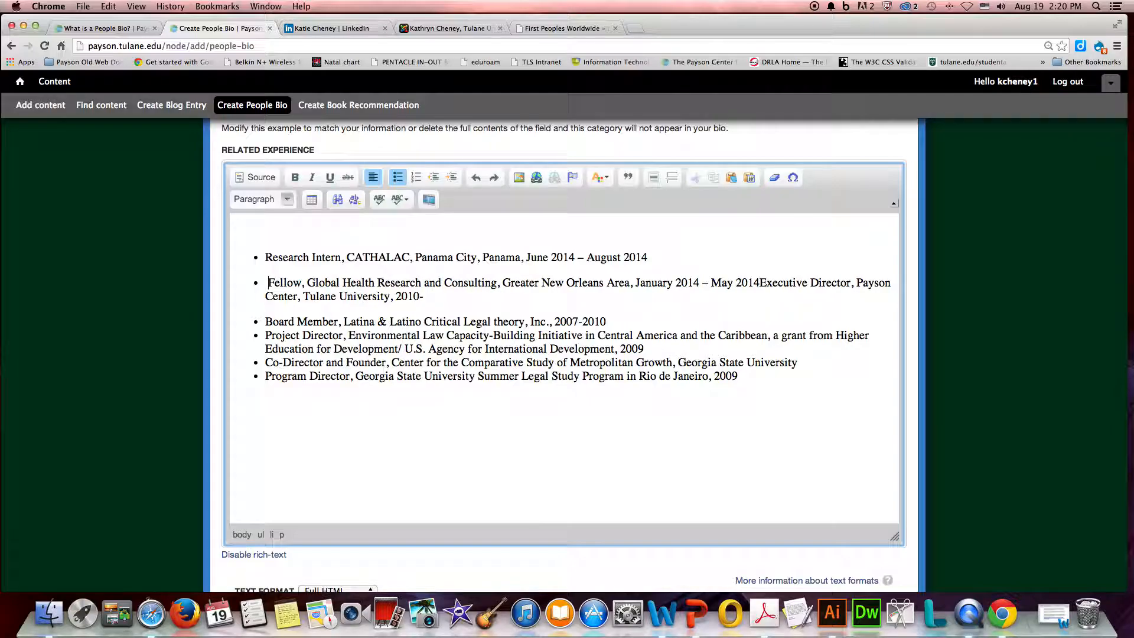
Step: Undo the bullet split and the cut-and-paste of the two entries in Related Experience
key("super+z")
key("super+z")
key("super+shift+z")
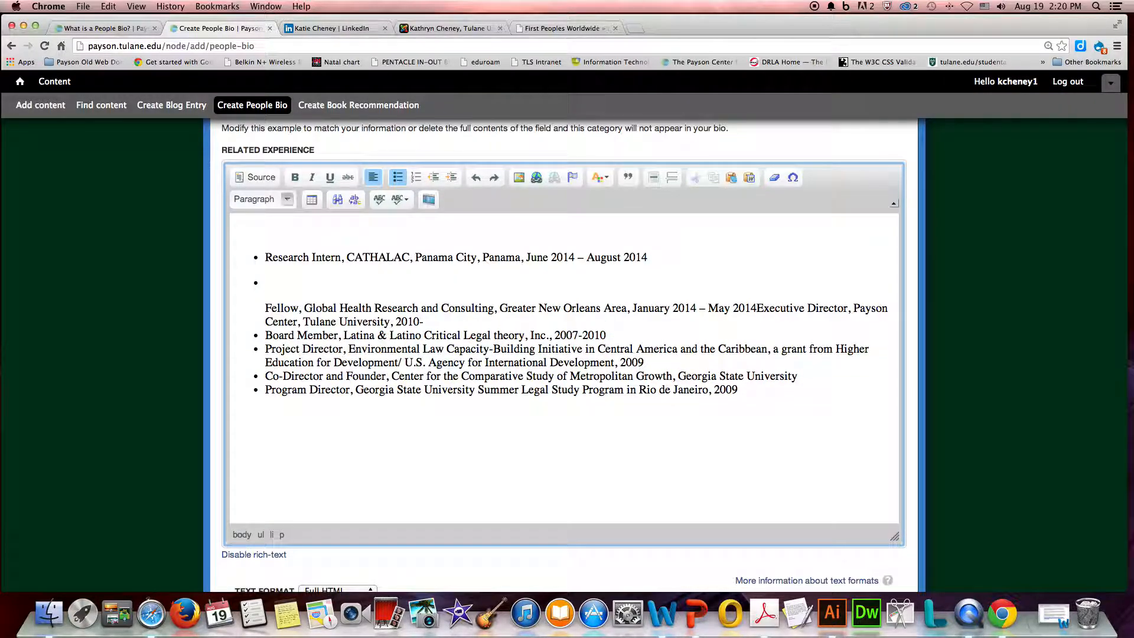
key("super+z")
key("super+shift+z")
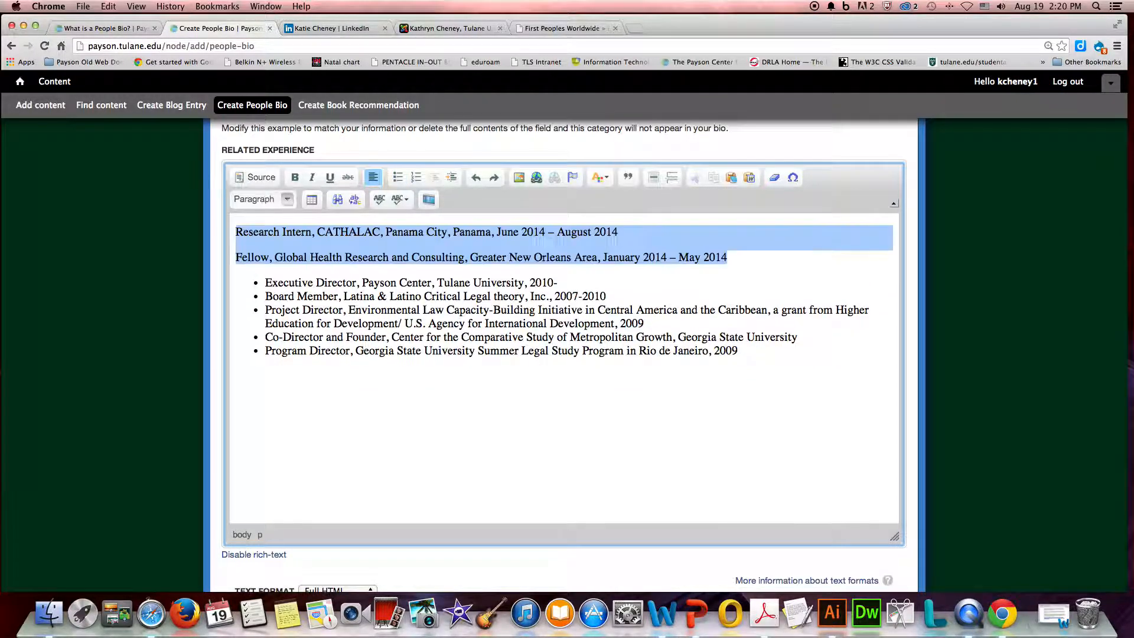
Step: Delete all the example bullets below the Research Intern and Fellow entries, including the leftover empty bullet
left_click_drag(266, 282, 802, 352)
key("BackSpace")
key("BackSpace")
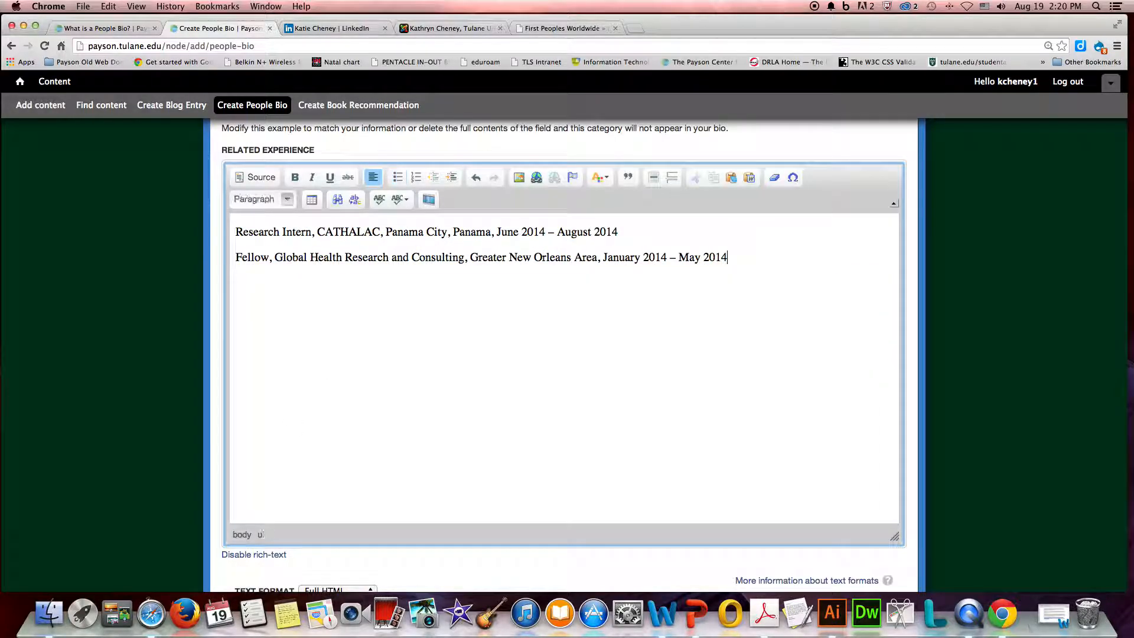
key("BackSpace")
key("super+z")
Step: Format the Research Intern and Fellow entries in Related Experience as a bulleted list
left_click_drag(236, 231, 835, 271)
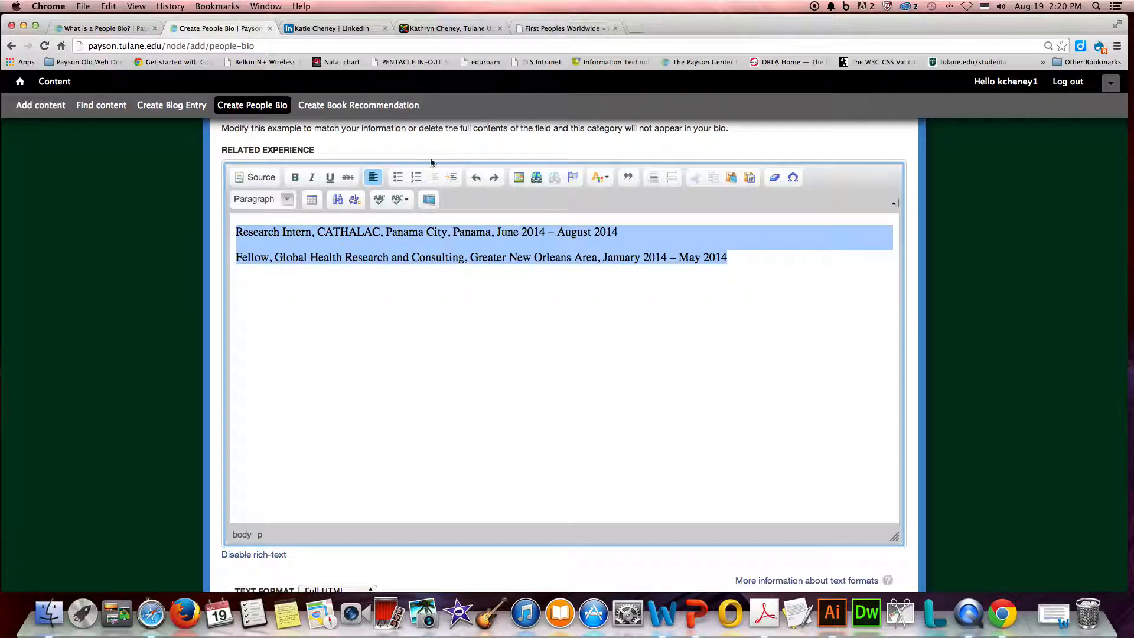
left_click(397, 177)
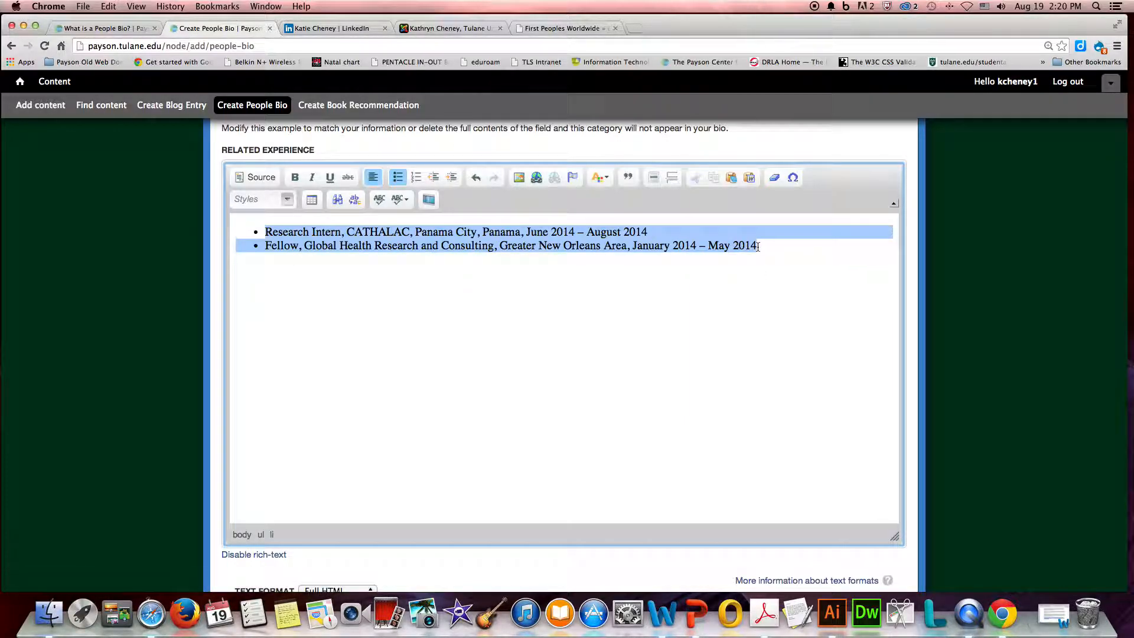
left_click(790, 253)
Step: Clear the instruction text and all example entries from the Selected Publications field and show its HTML source
scroll(768, 272, "down", 10)
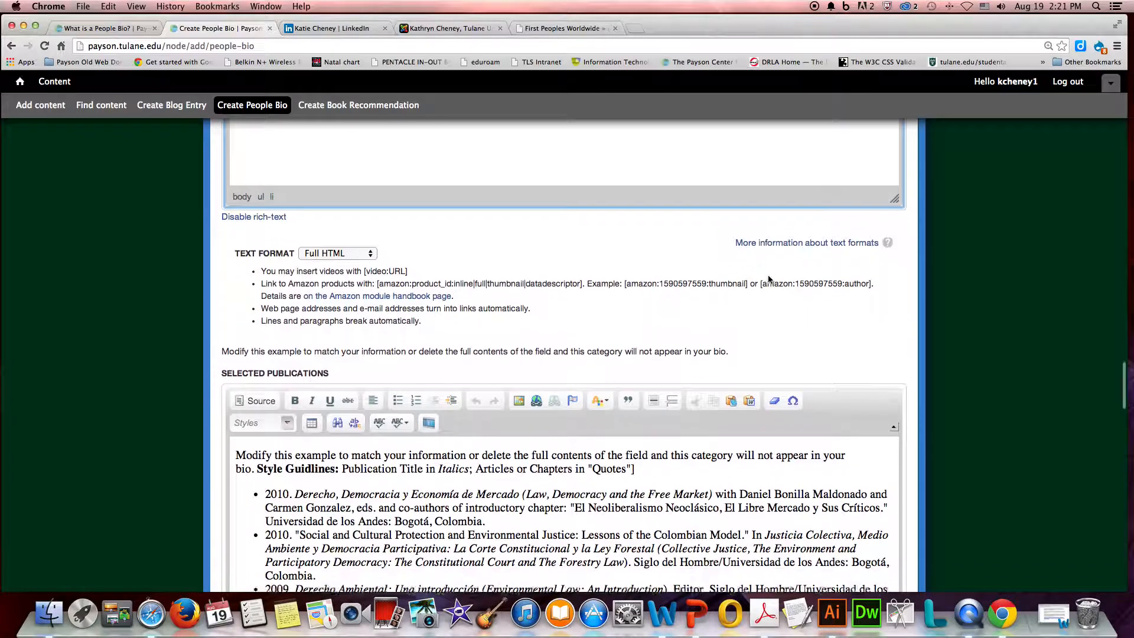
left_click_drag(236, 295, 856, 529)
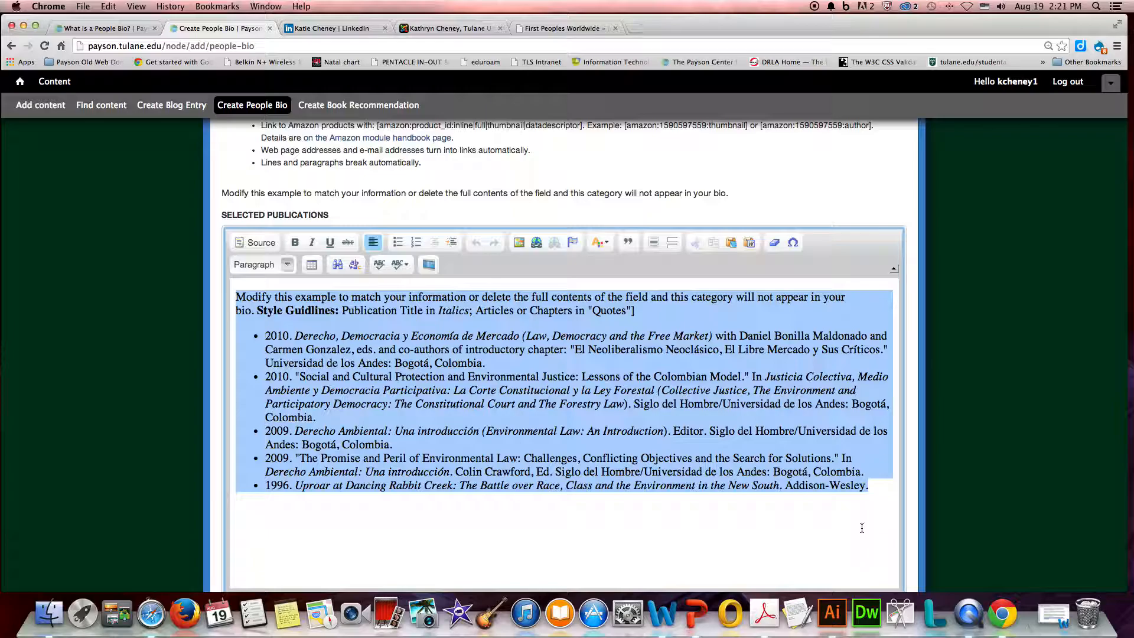
left_click(264, 335)
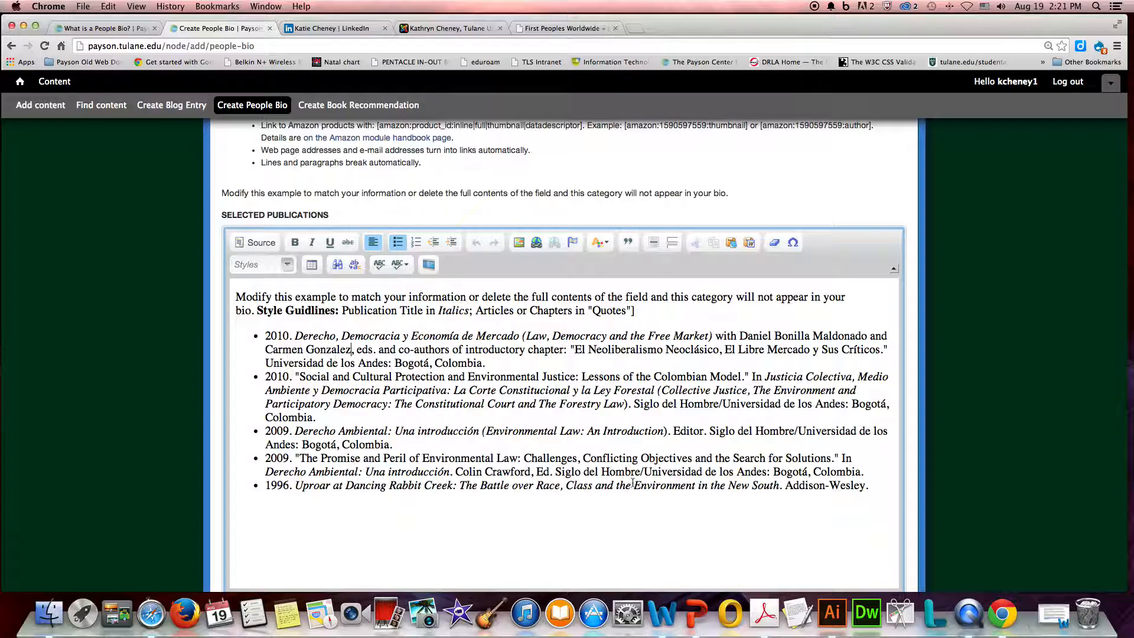
left_click_drag(868, 485, 111, 206)
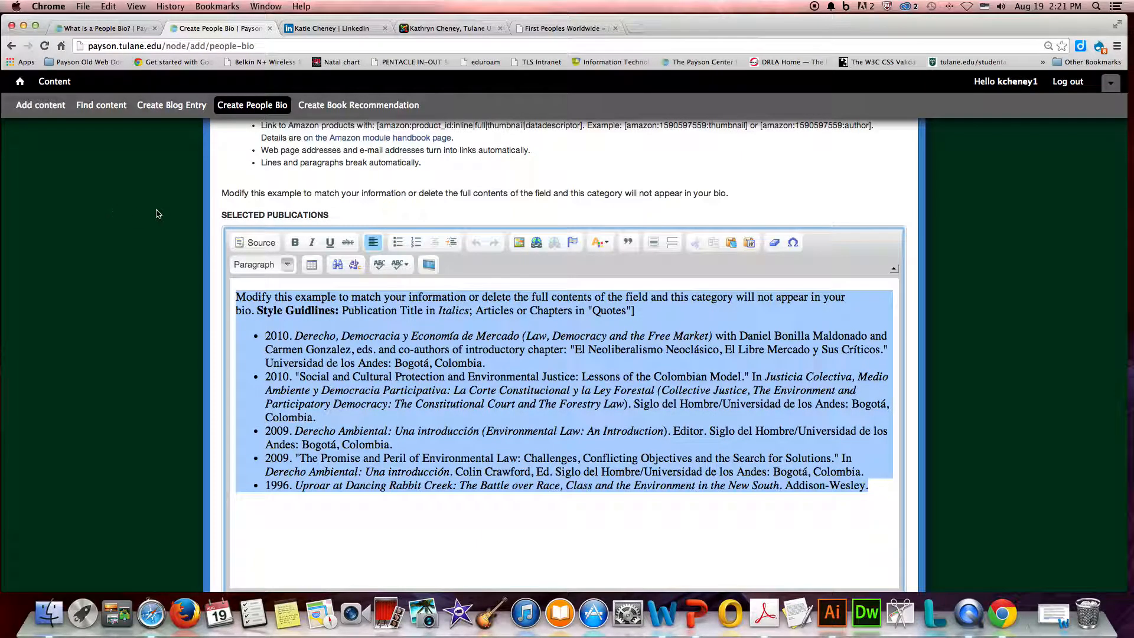
key("BackSpace")
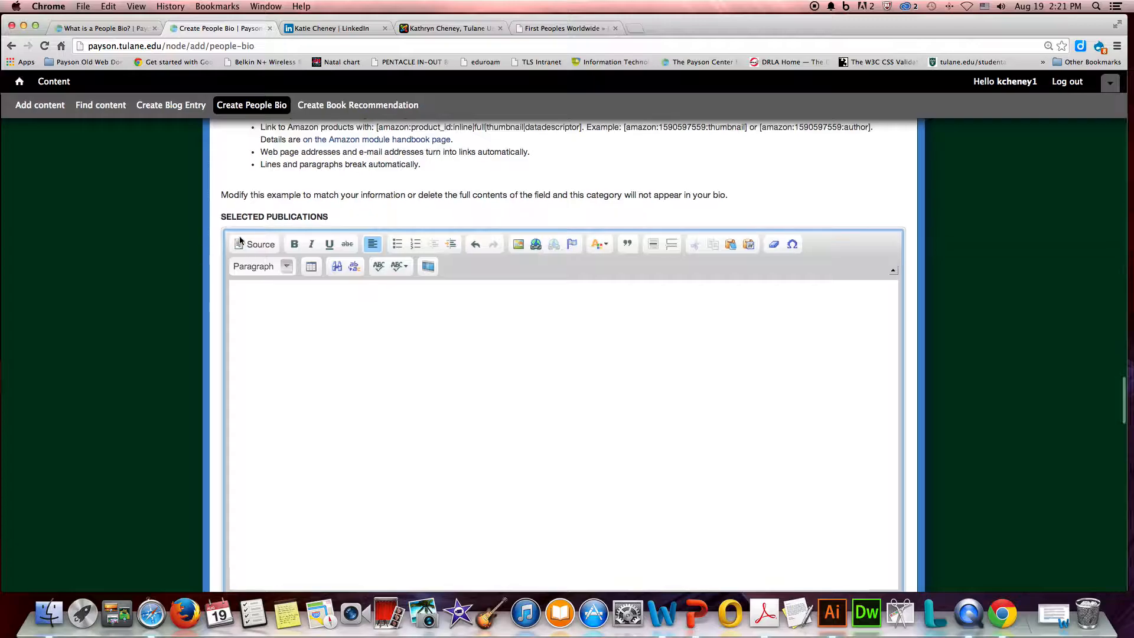
left_click(251, 241)
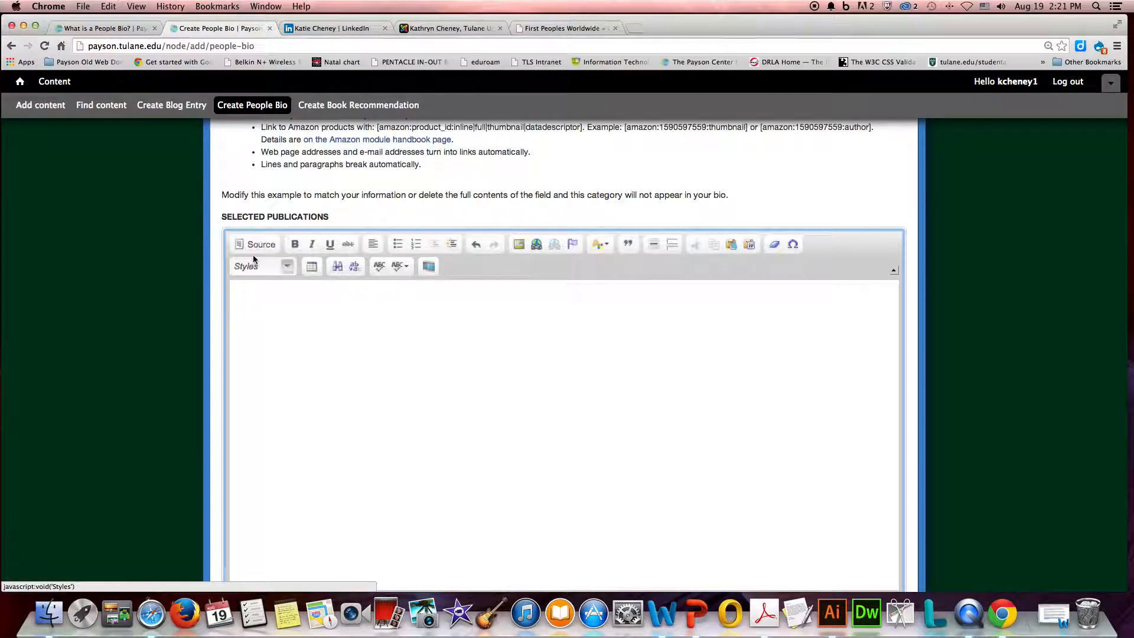
left_click(252, 244)
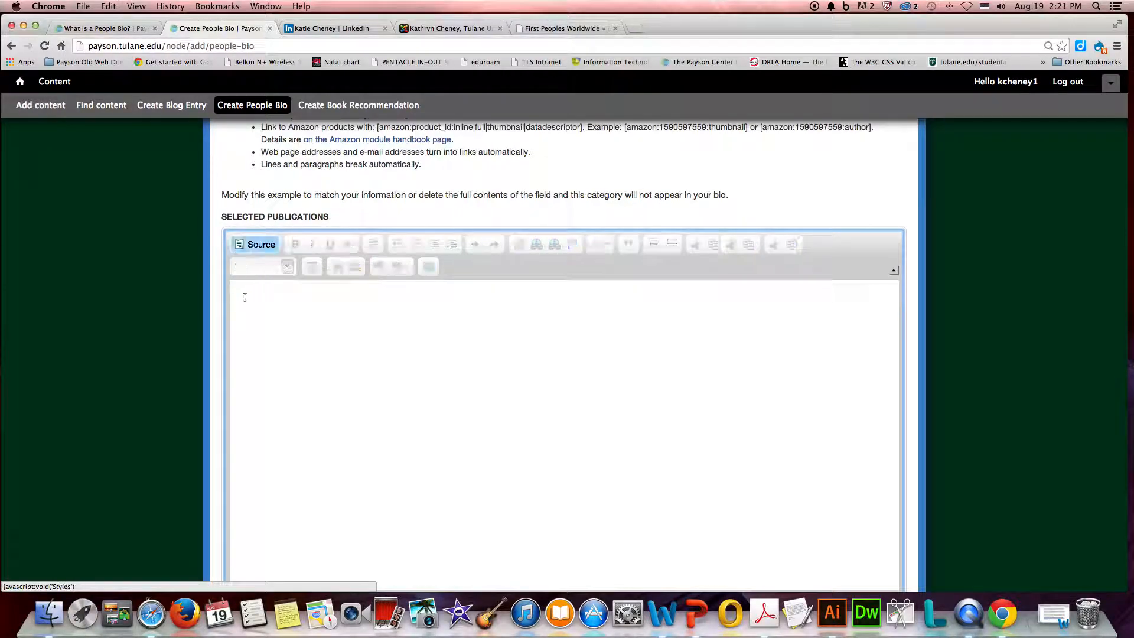
Step: Check the HTML source of the Selected Publications field for leftover code and return to the rich-text view
left_click(248, 244)
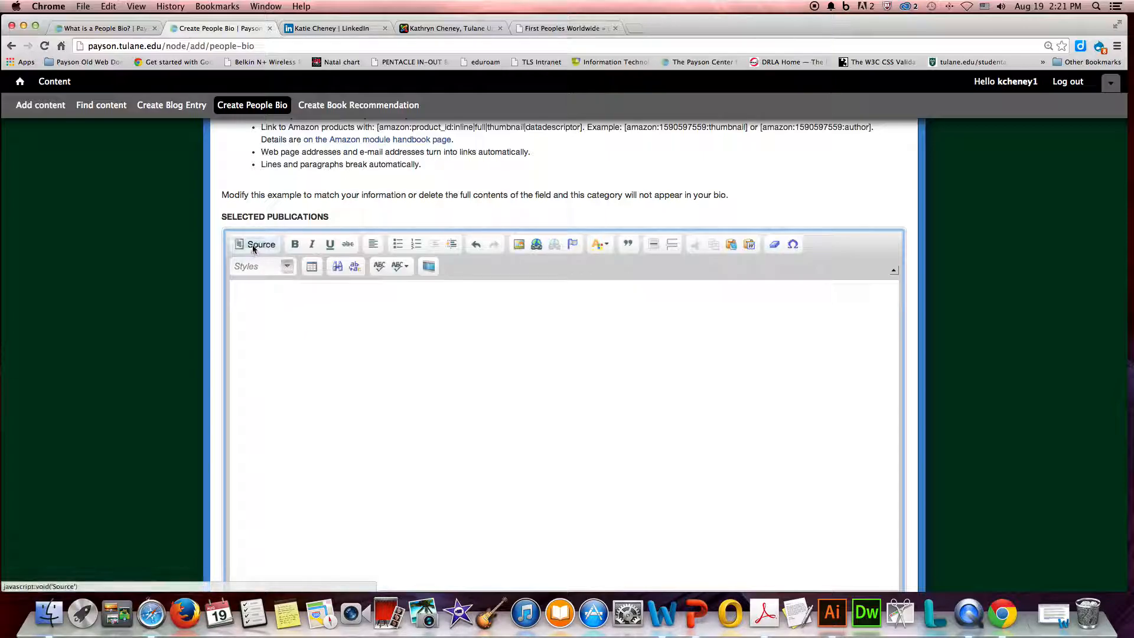
left_click(250, 245)
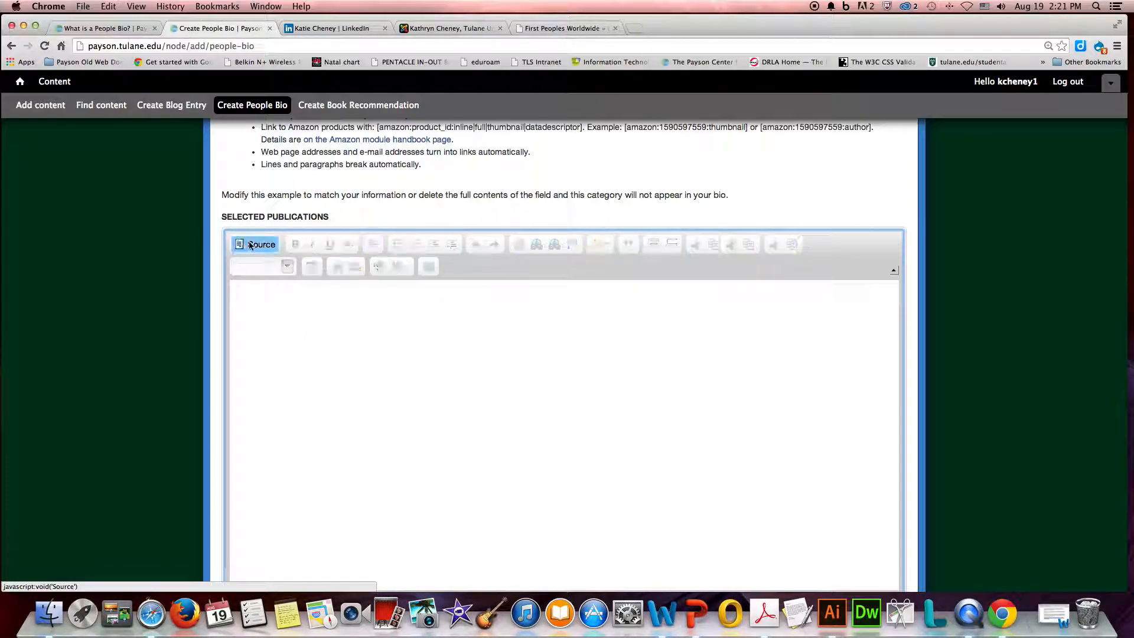
left_click(249, 244)
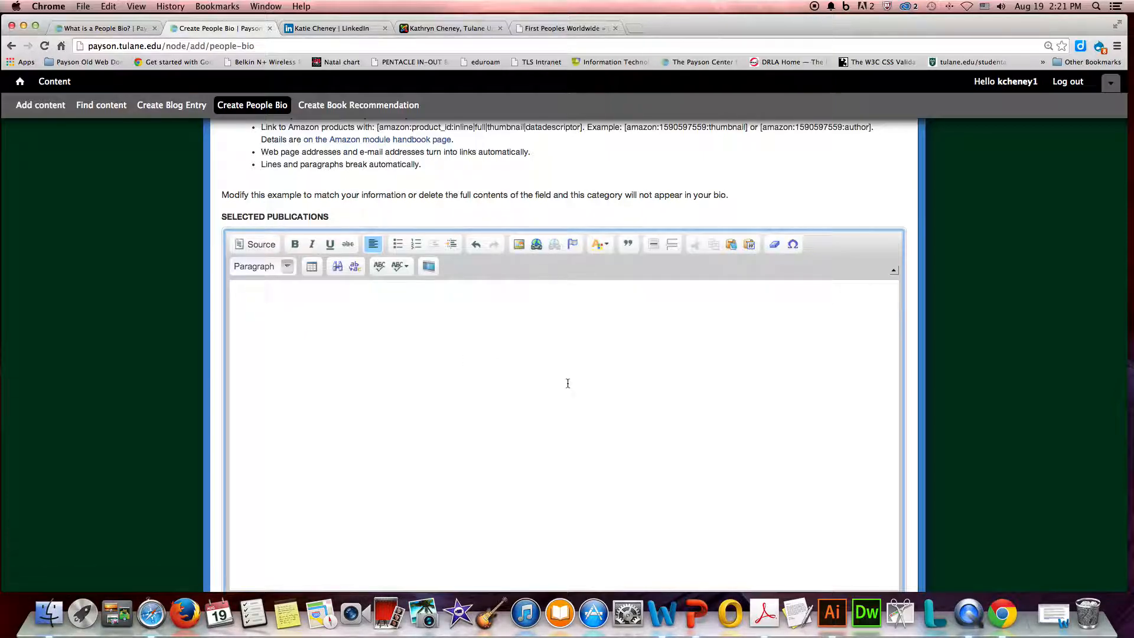
Step: Select Anthropology in the Research & Teaching Specializations list
scroll(567, 382, "down", 10)
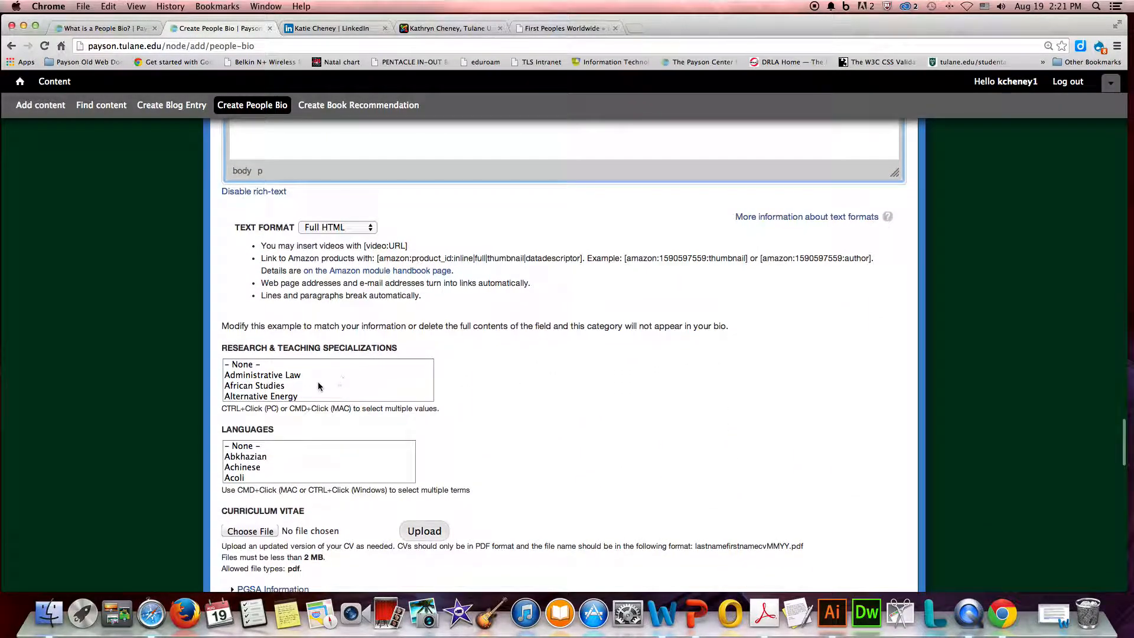
scroll(316, 383, "down", 2)
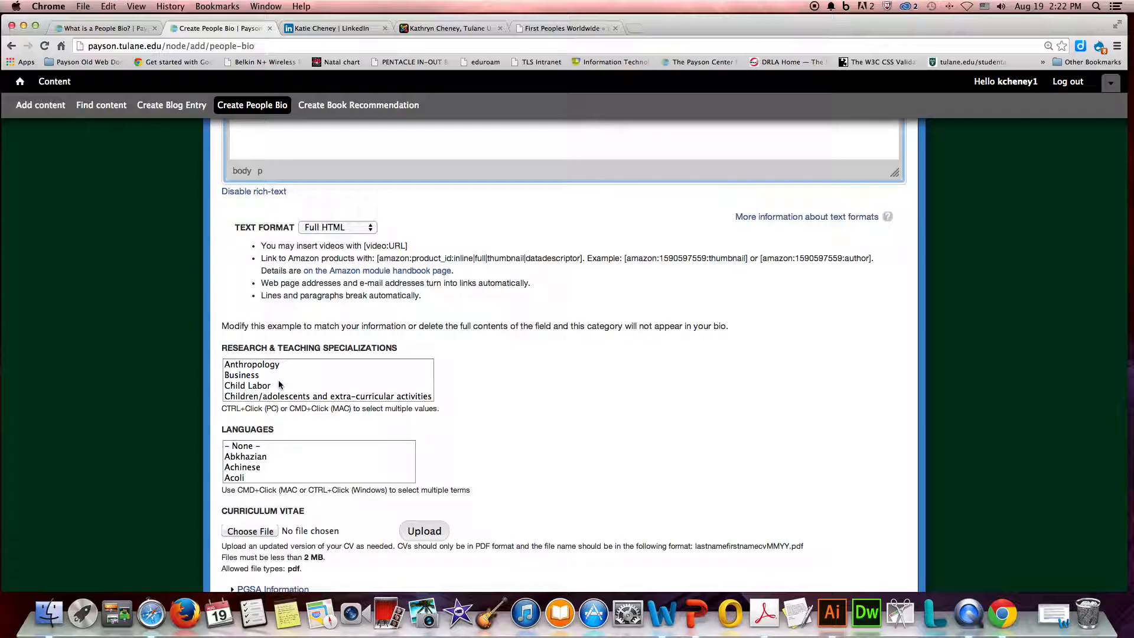
scroll(278, 381, "down", 1)
scroll(279, 384, "down", 2)
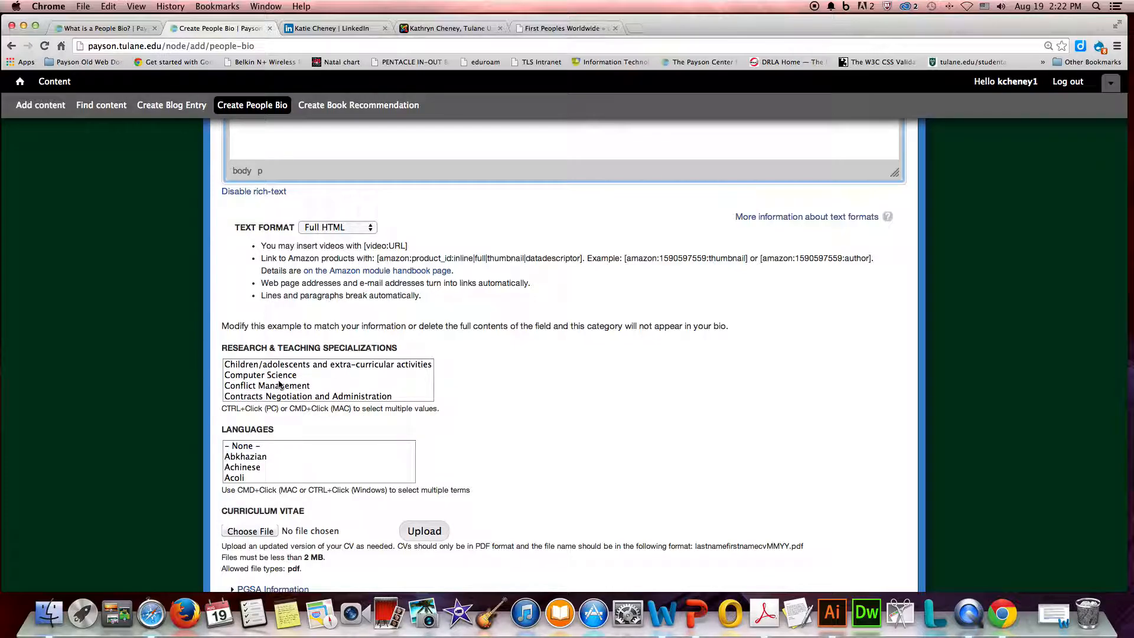
scroll(280, 381, "down", 4)
scroll(282, 379, "up", 10)
scroll(349, 435, "down", 1)
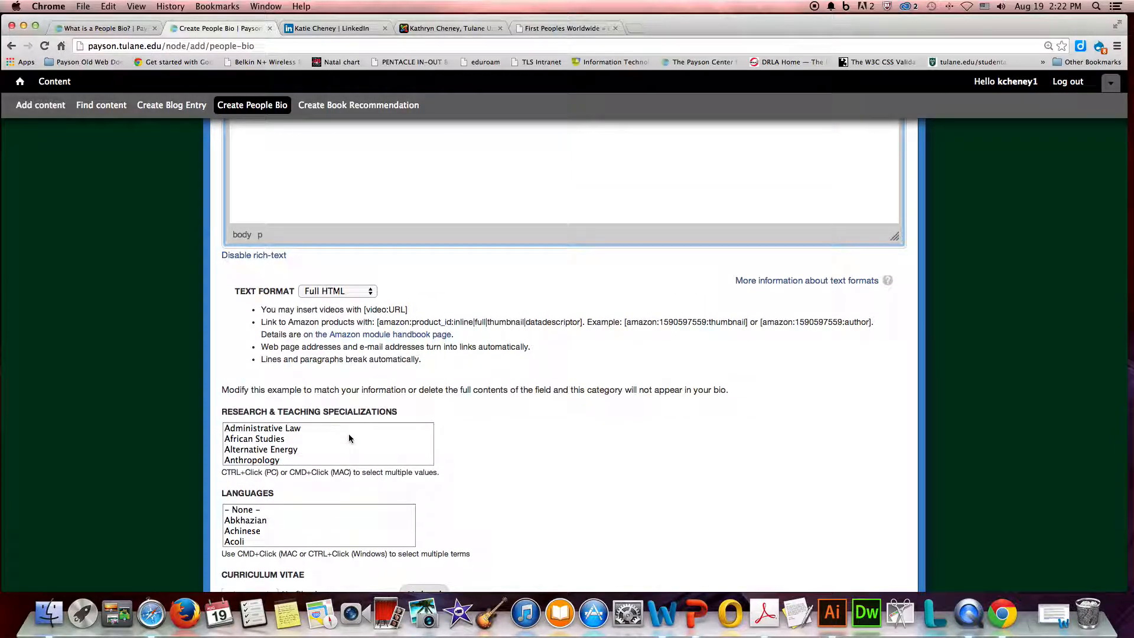
scroll(349, 436, "down", 1)
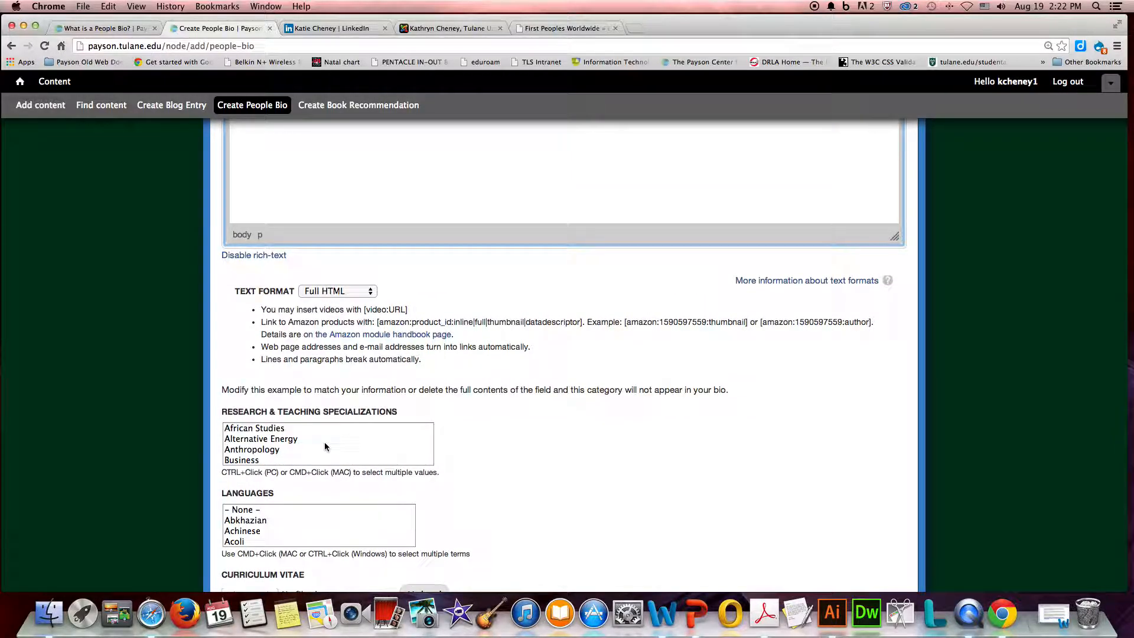
left_click(260, 450)
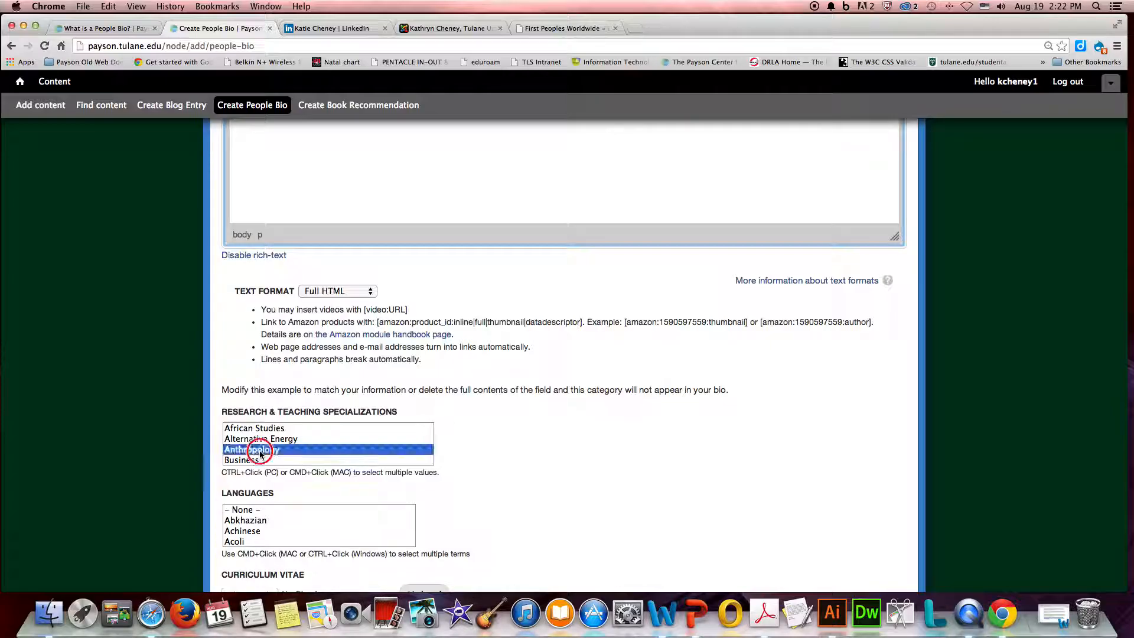
Step: Add Gender and Women to the selection in the Research & Teaching Specializations list
scroll(313, 452, "down", 3)
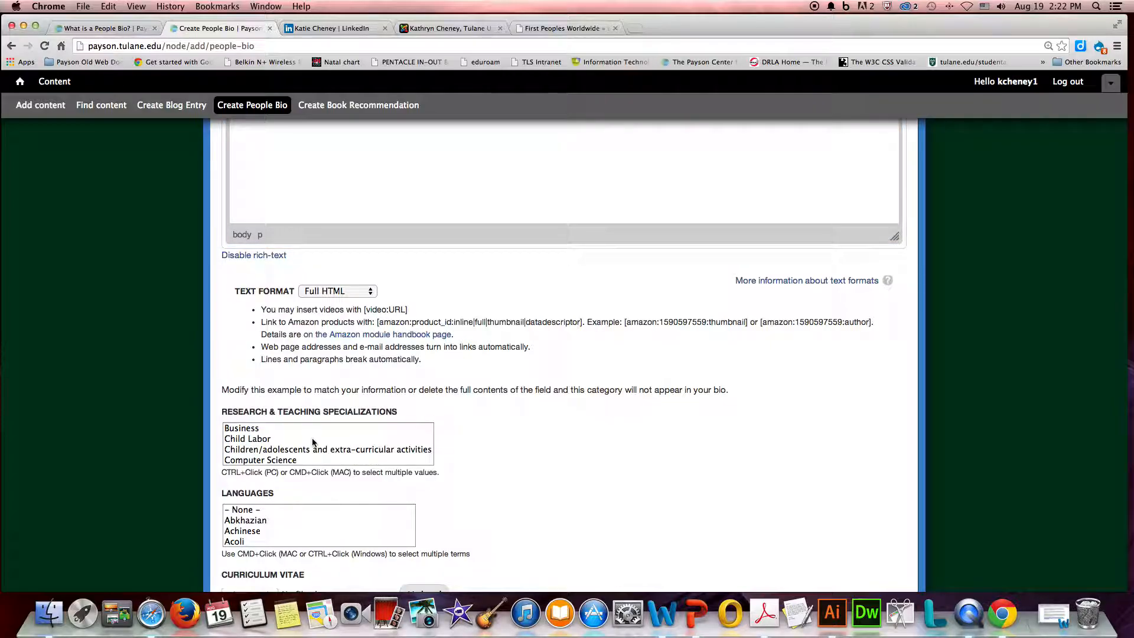
scroll(313, 442, "down", 2)
scroll(324, 443, "down", 1)
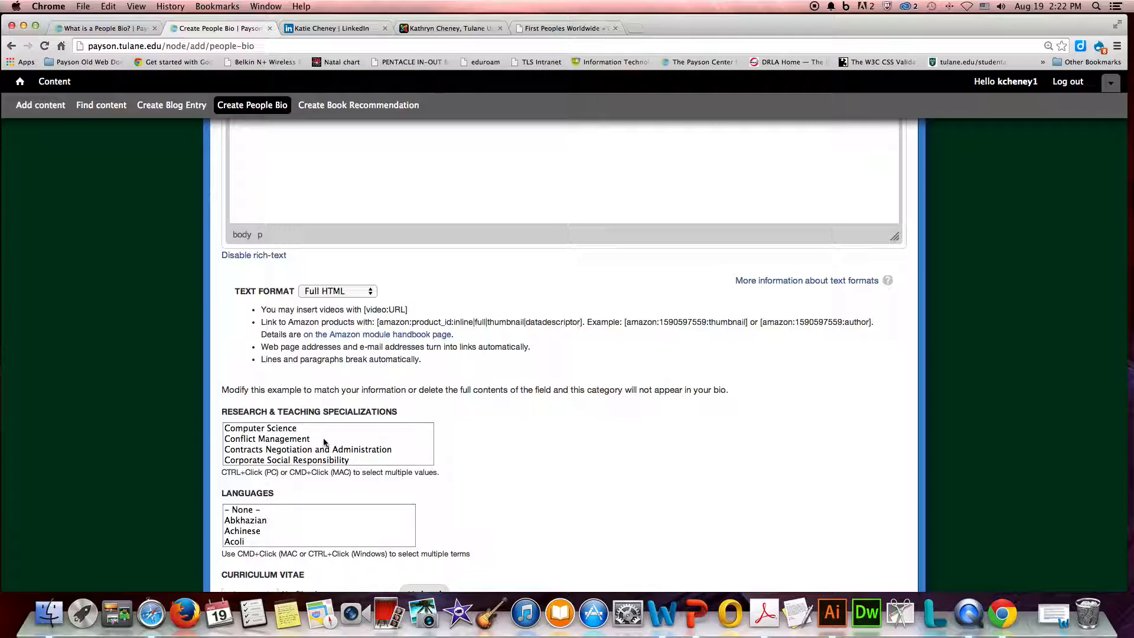
scroll(319, 443, "down", 5)
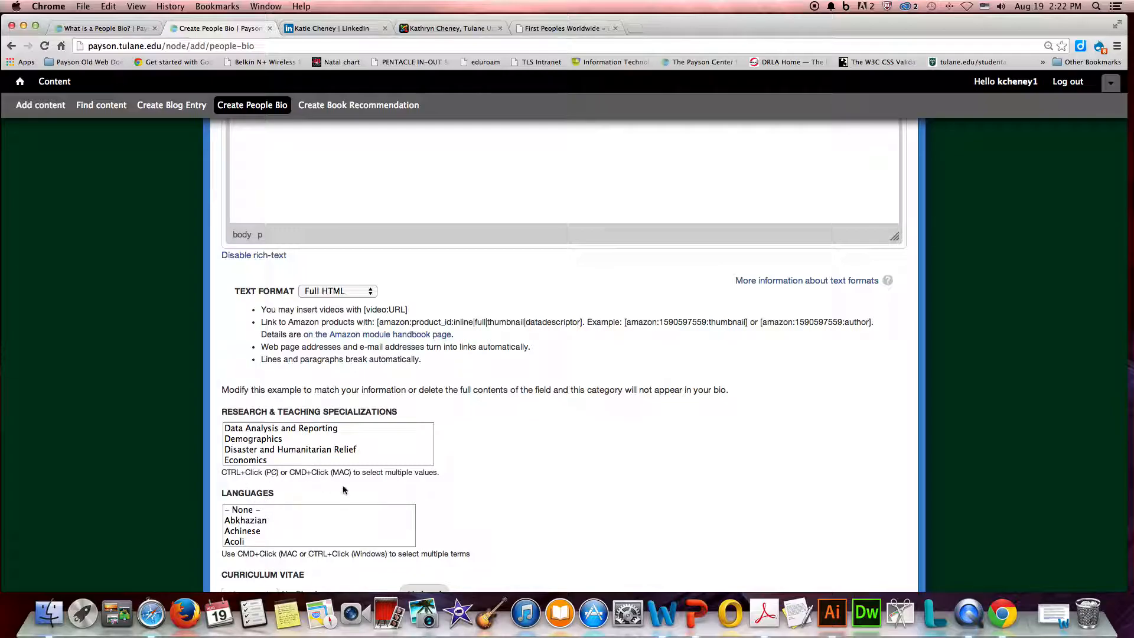
scroll(298, 451, "down", 3)
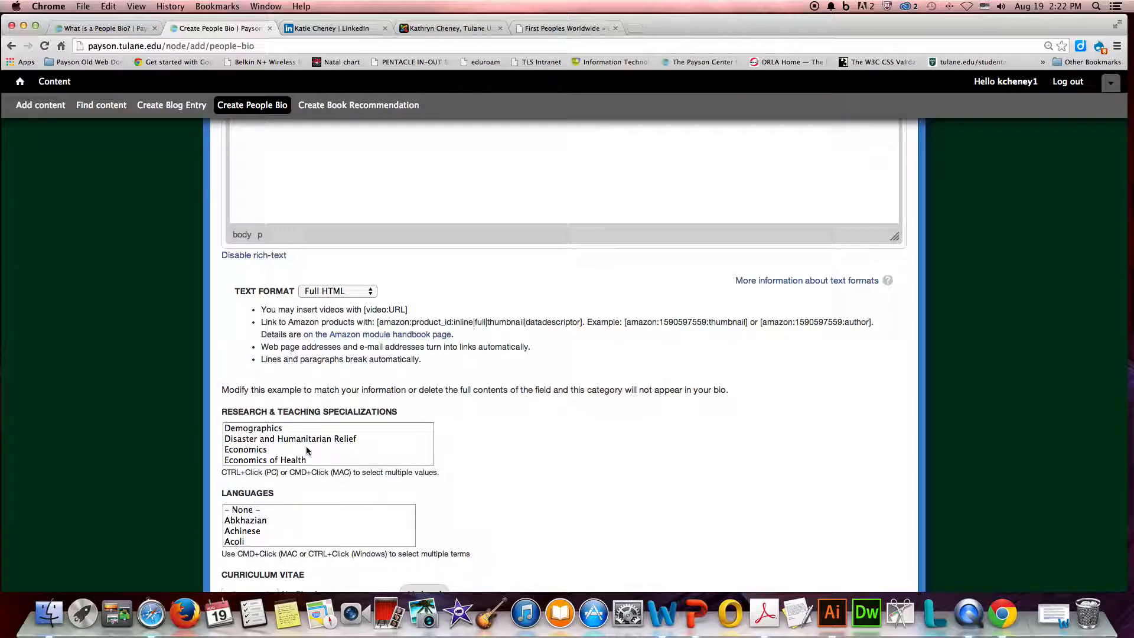
scroll(299, 451, "down", 2)
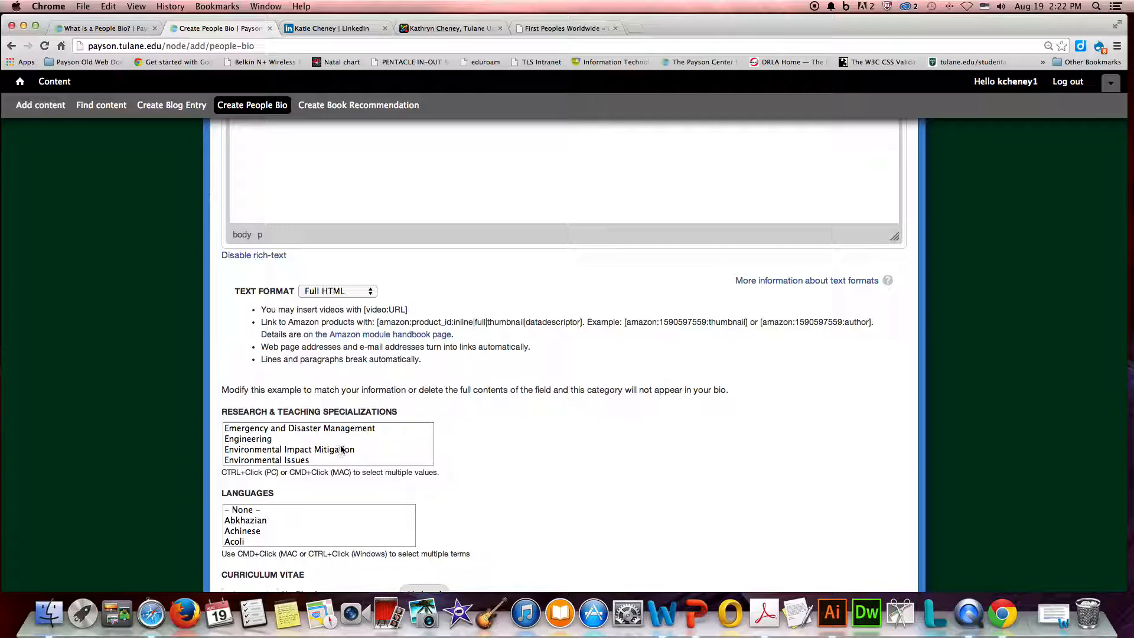
scroll(347, 451, "down", 5)
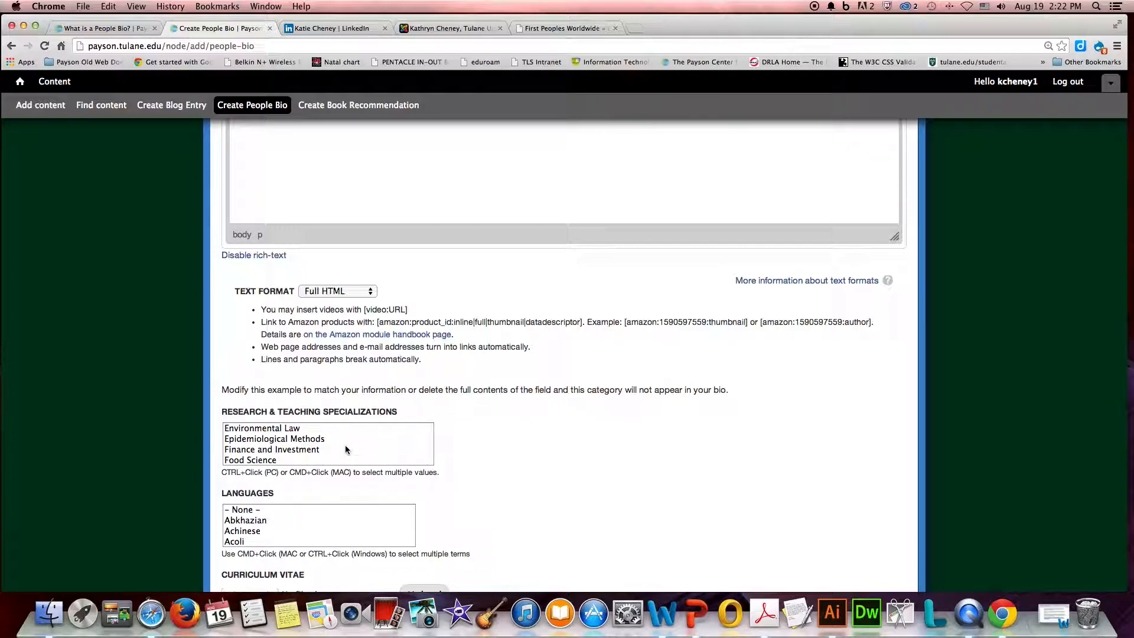
scroll(346, 450, "down", 4)
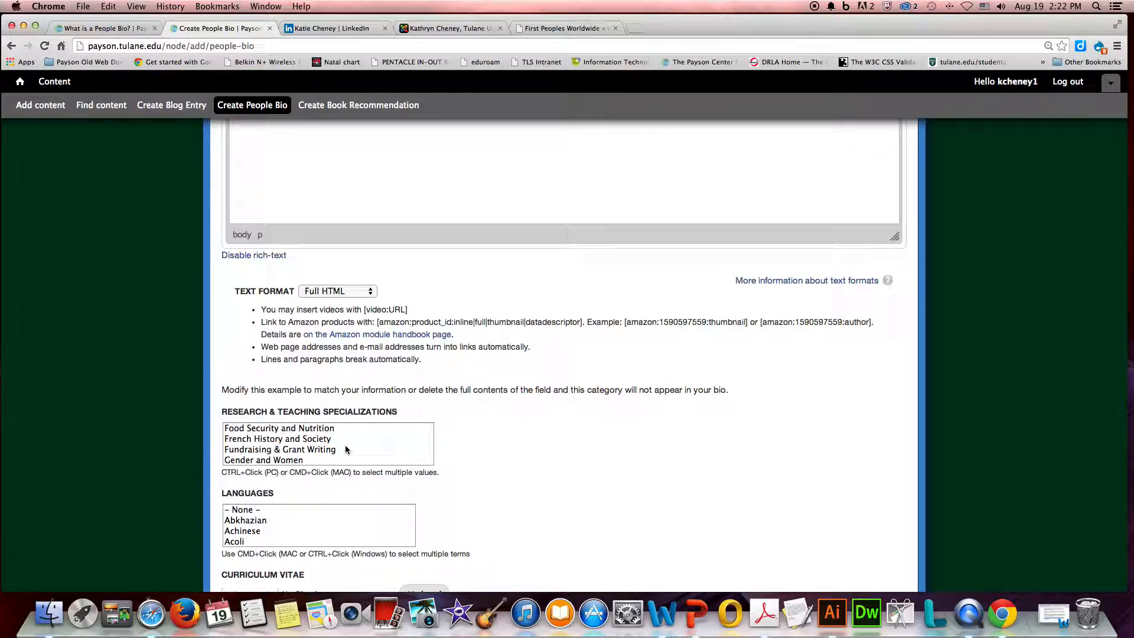
left_click(346, 450)
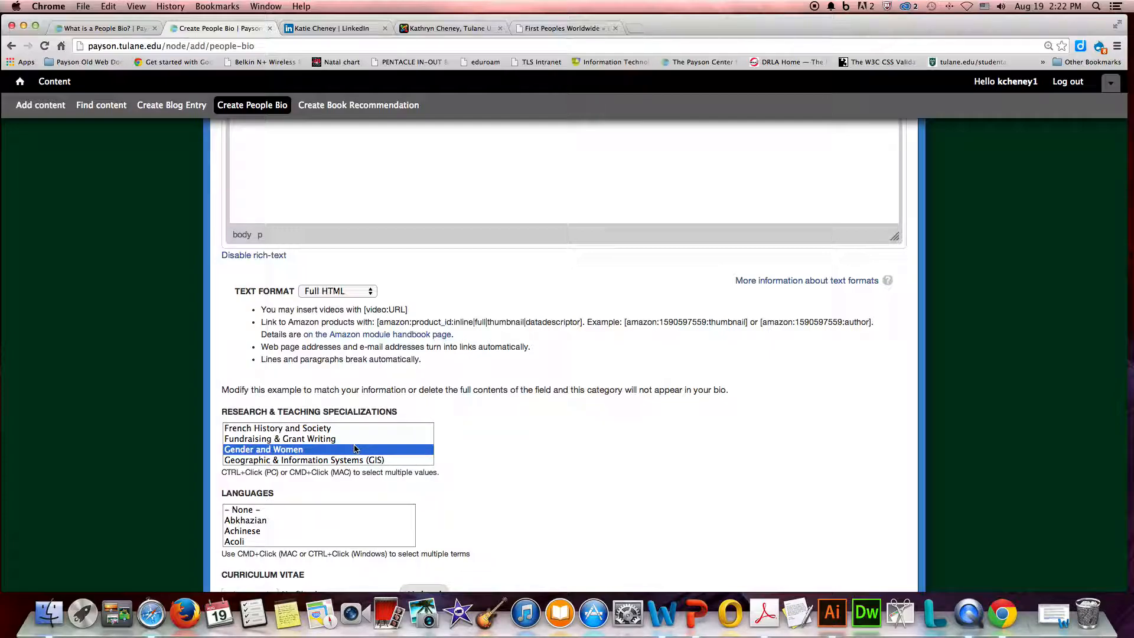
Step: Look through the remaining specializations, the Languages options and the Curriculum Vitae upload requirements
scroll(354, 451, "down", 6)
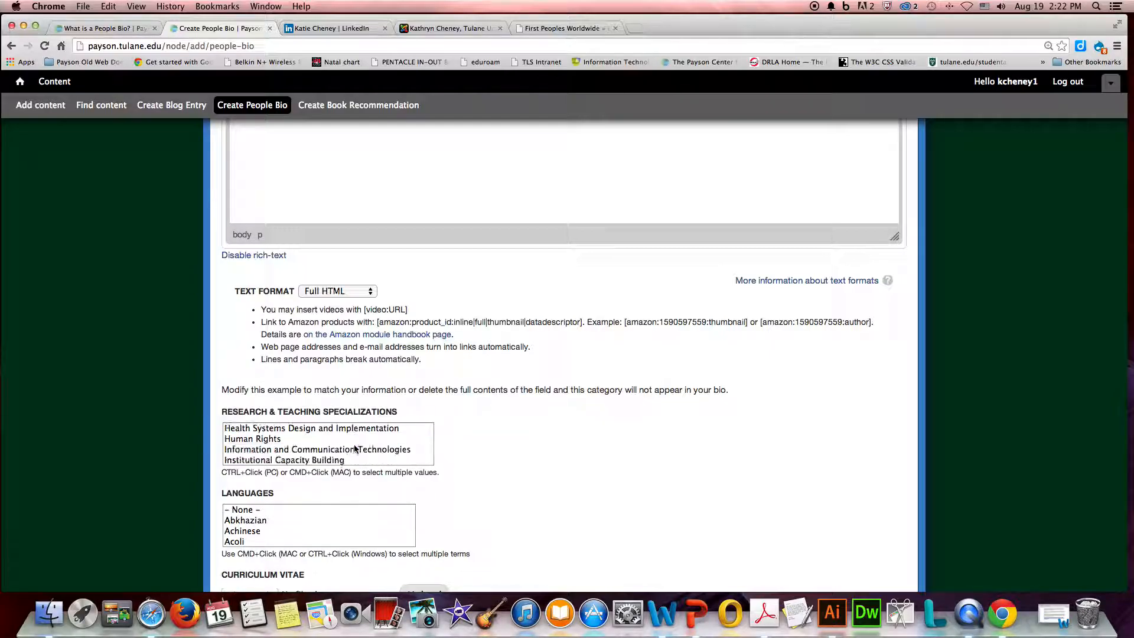
scroll(467, 464, "down", 2)
scroll(467, 464, "down", 1)
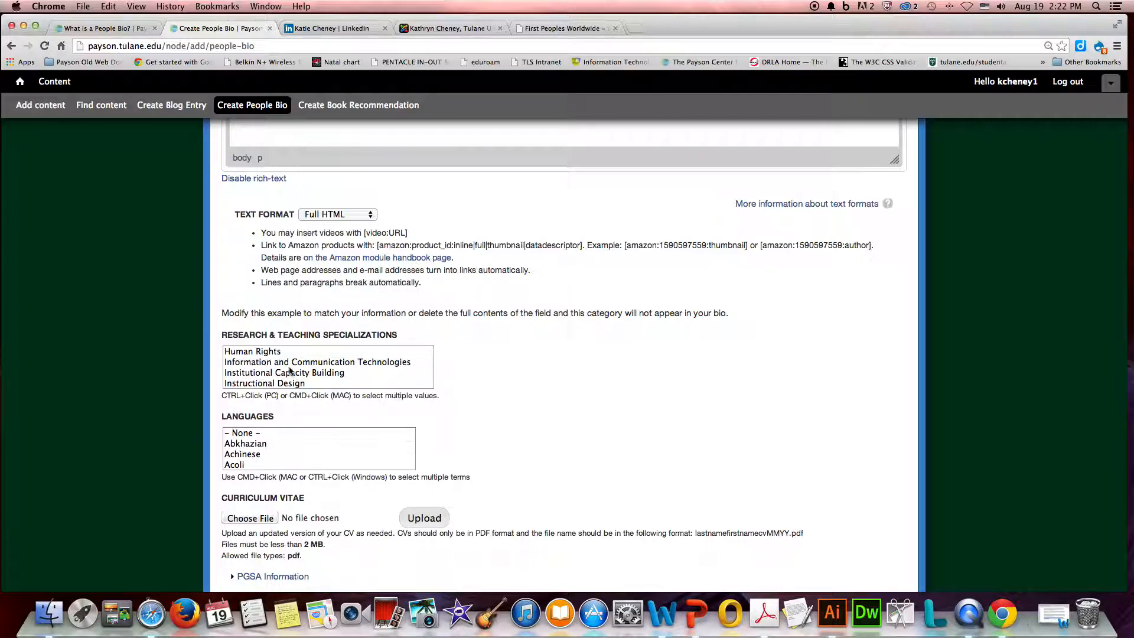
scroll(307, 452, "down", 1)
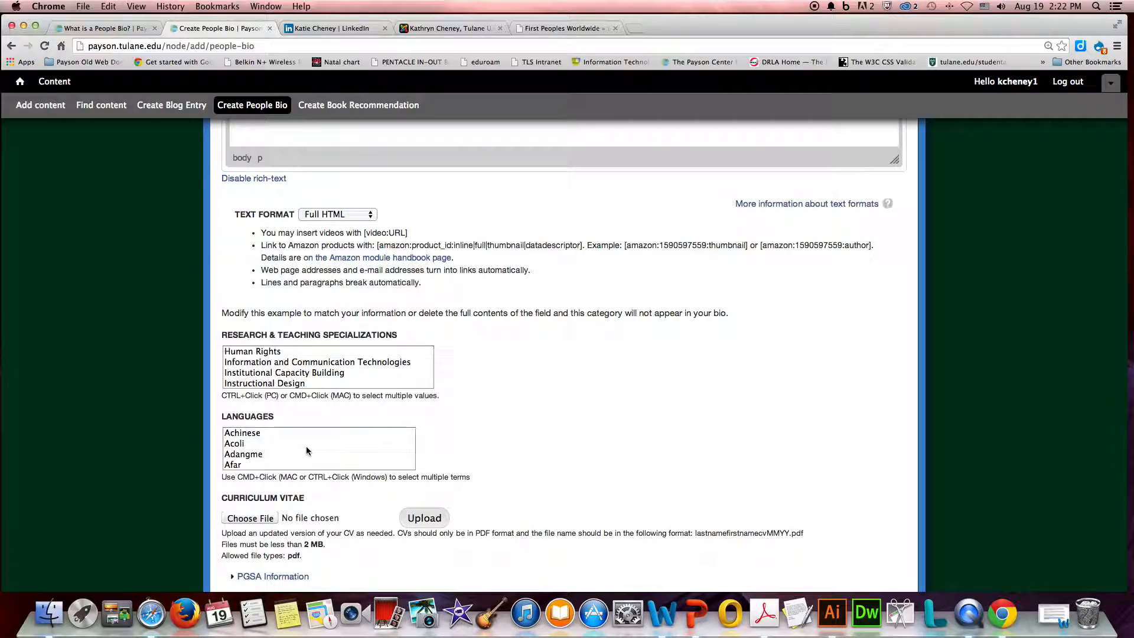
scroll(278, 448, "down", 5)
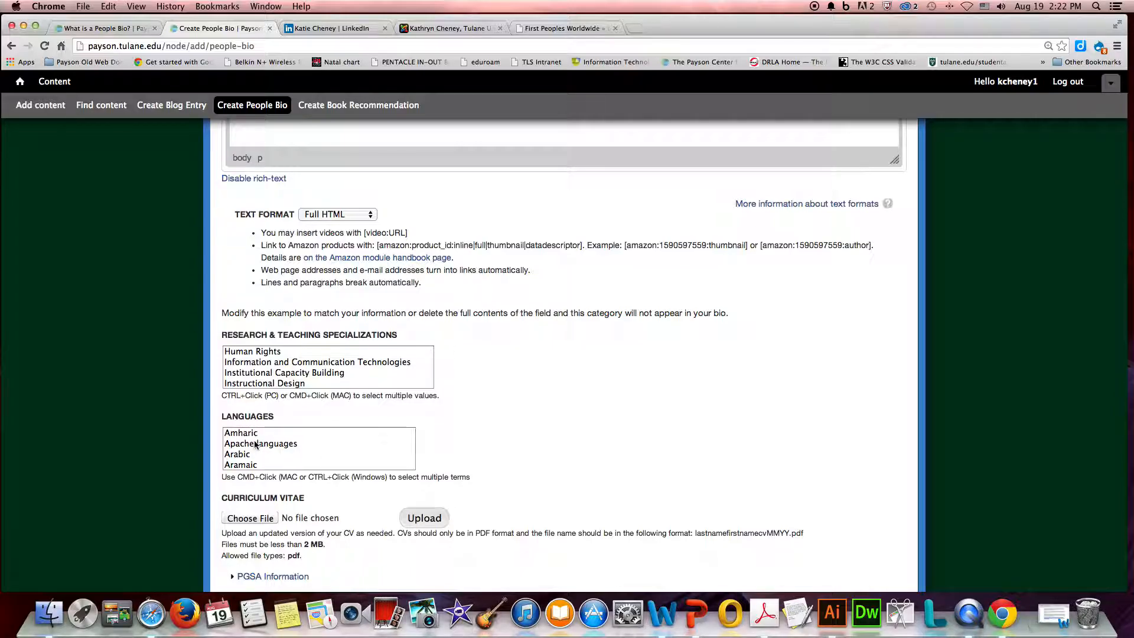
scroll(278, 446, "down", 2)
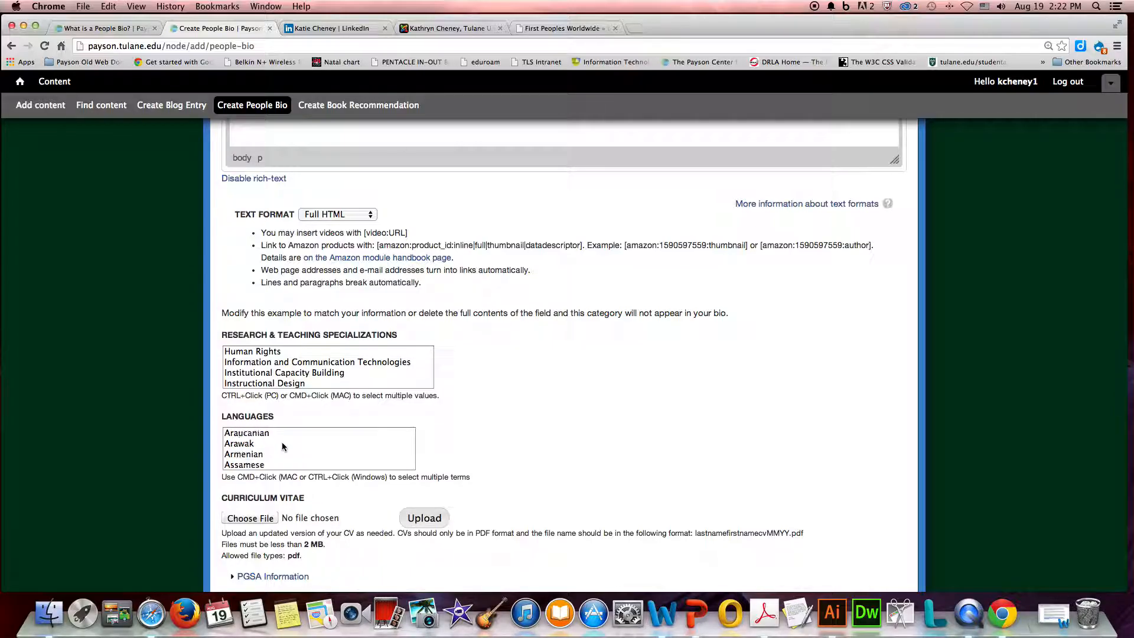
scroll(555, 431, "down", 3)
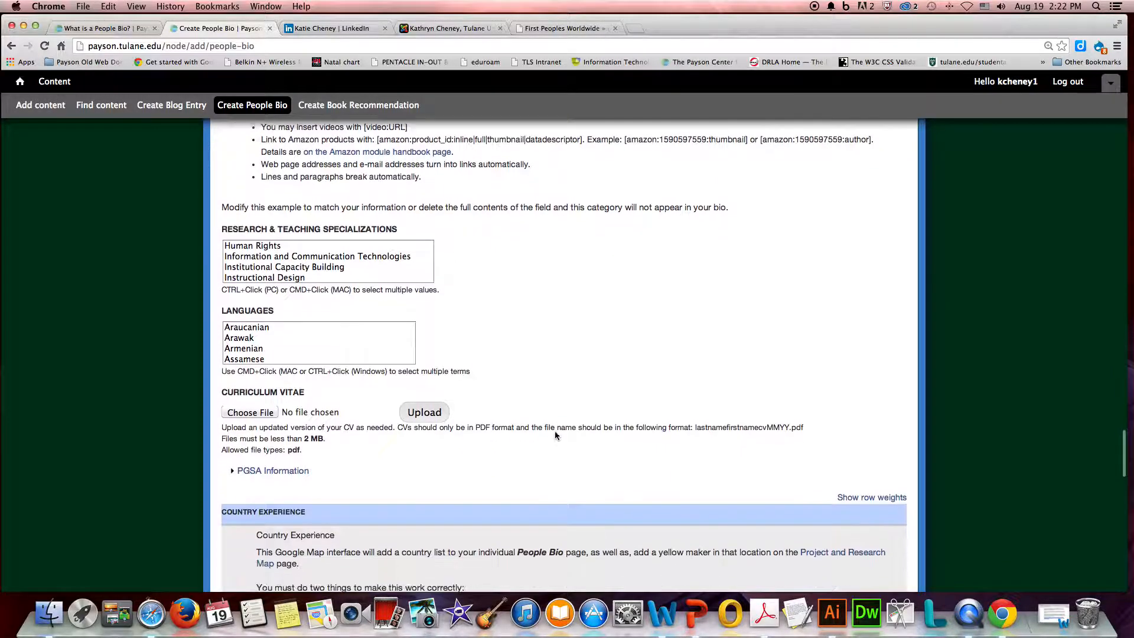
scroll(555, 435, "down", 2)
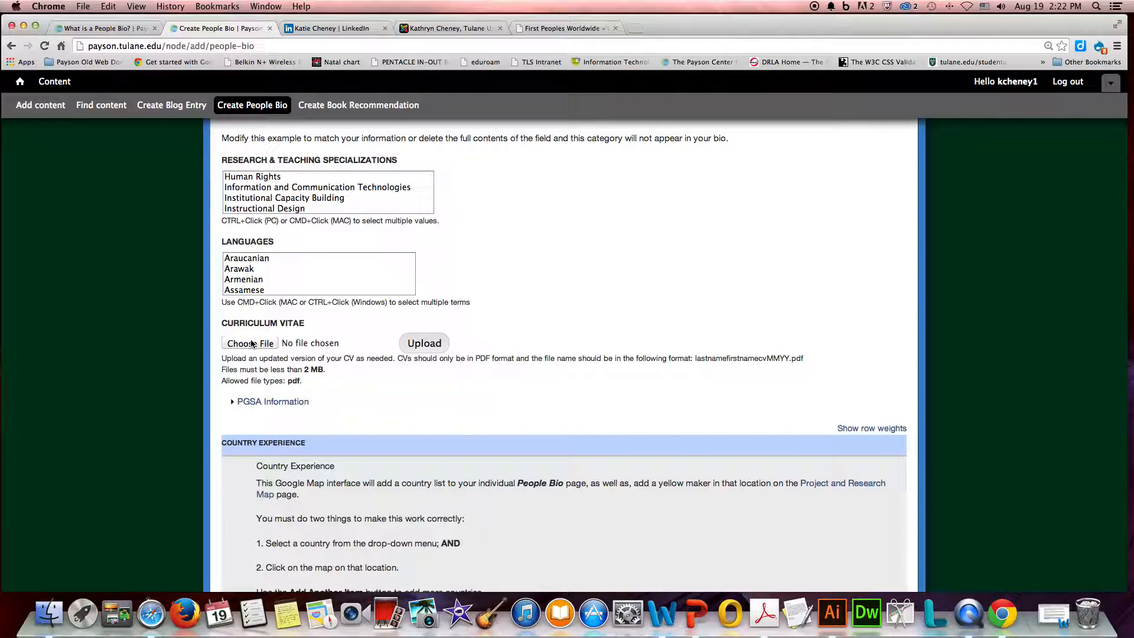
scroll(236, 320, "down", 4)
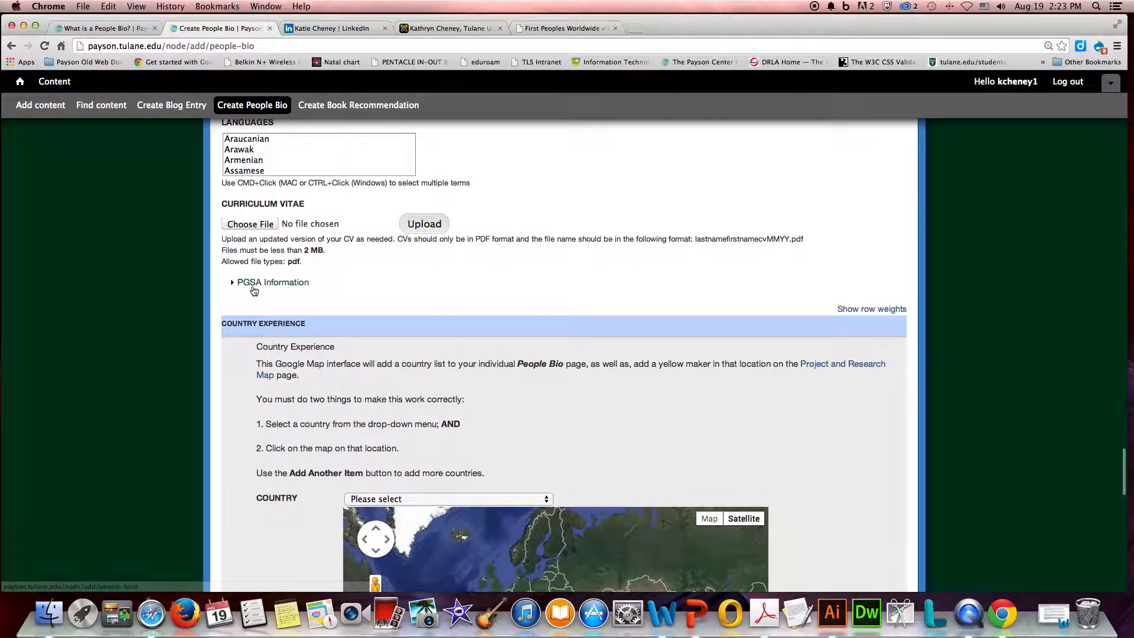
Step: Expand the PGSA Information section, review its officer status, position and term fields, and collapse it again
left_click(253, 286)
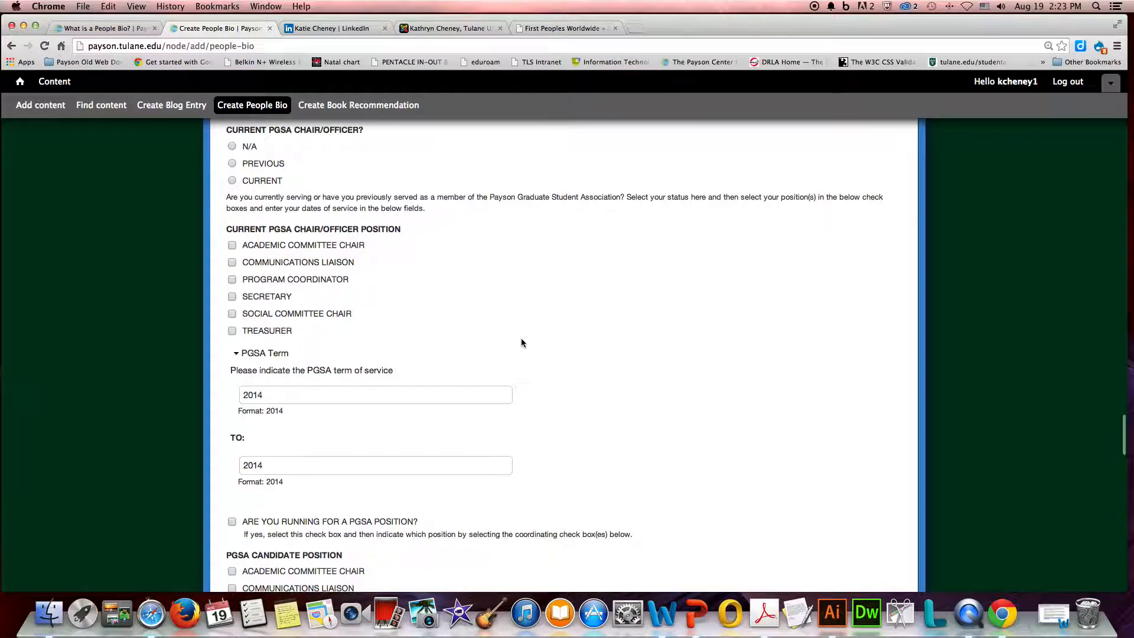
scroll(521, 343, "up", 5)
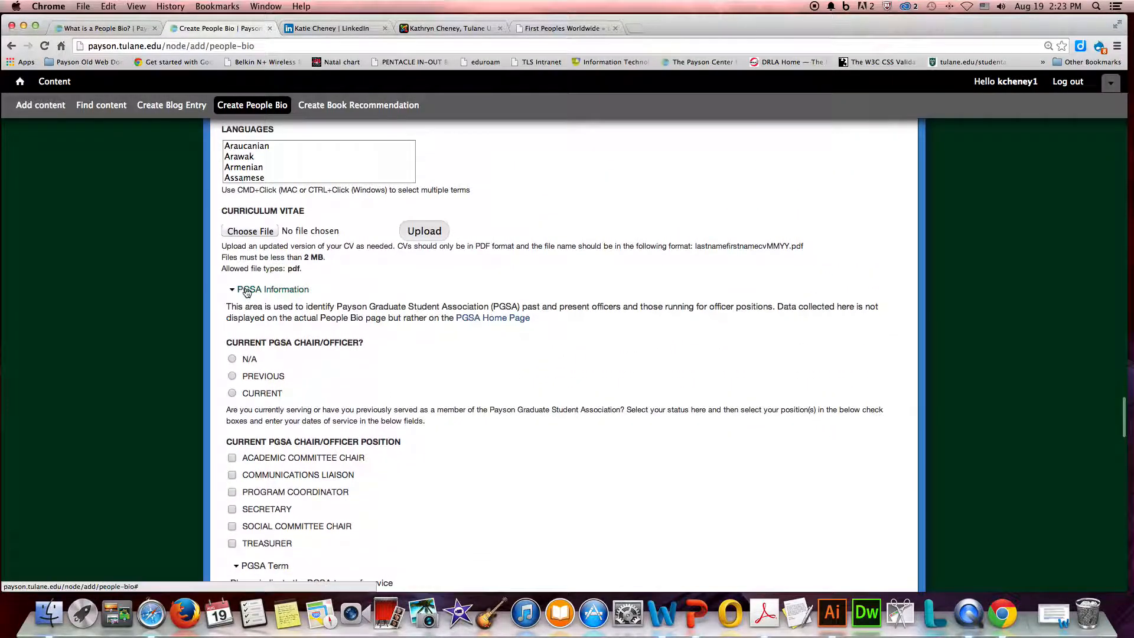
left_click(246, 290)
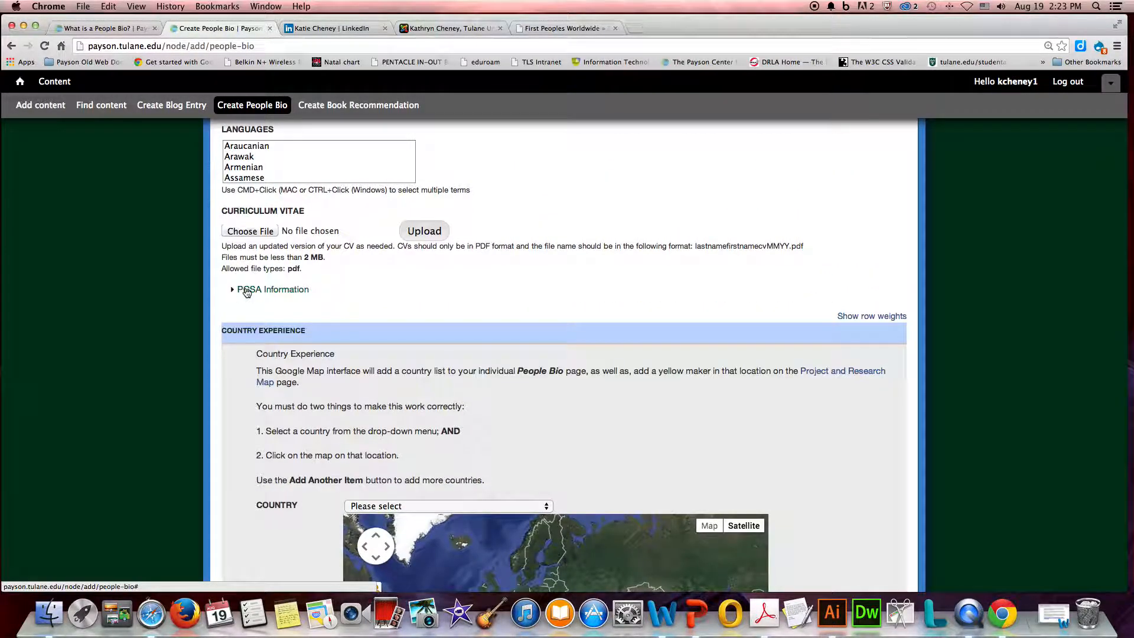
left_click(247, 290)
scroll(605, 321, "up", 2)
scroll(605, 325, "up", 2)
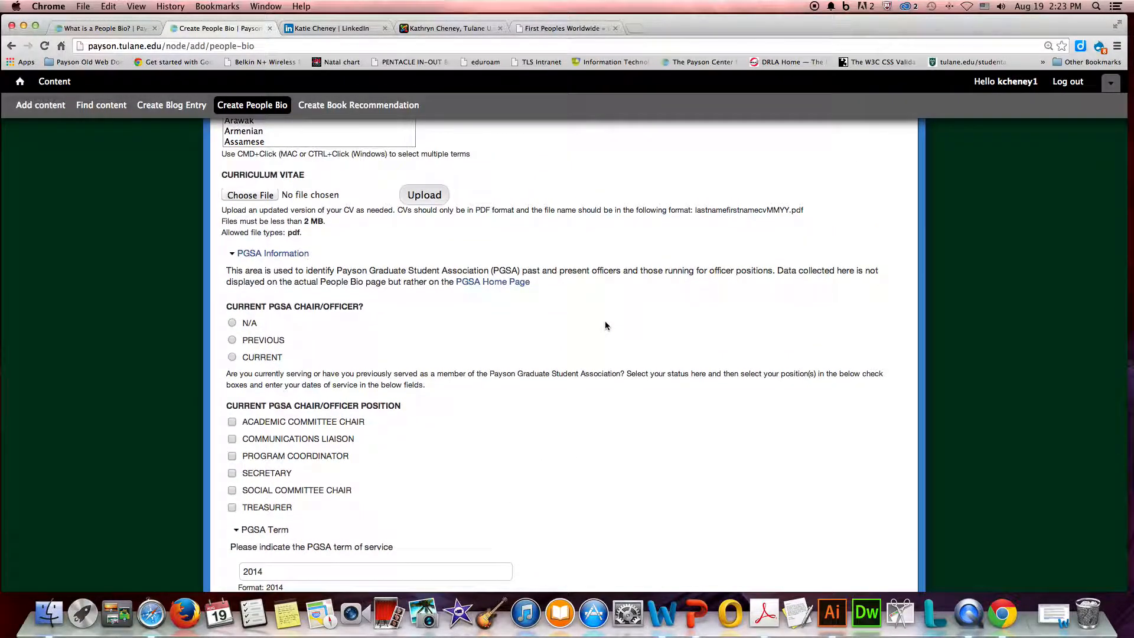
scroll(605, 325, "down", 1)
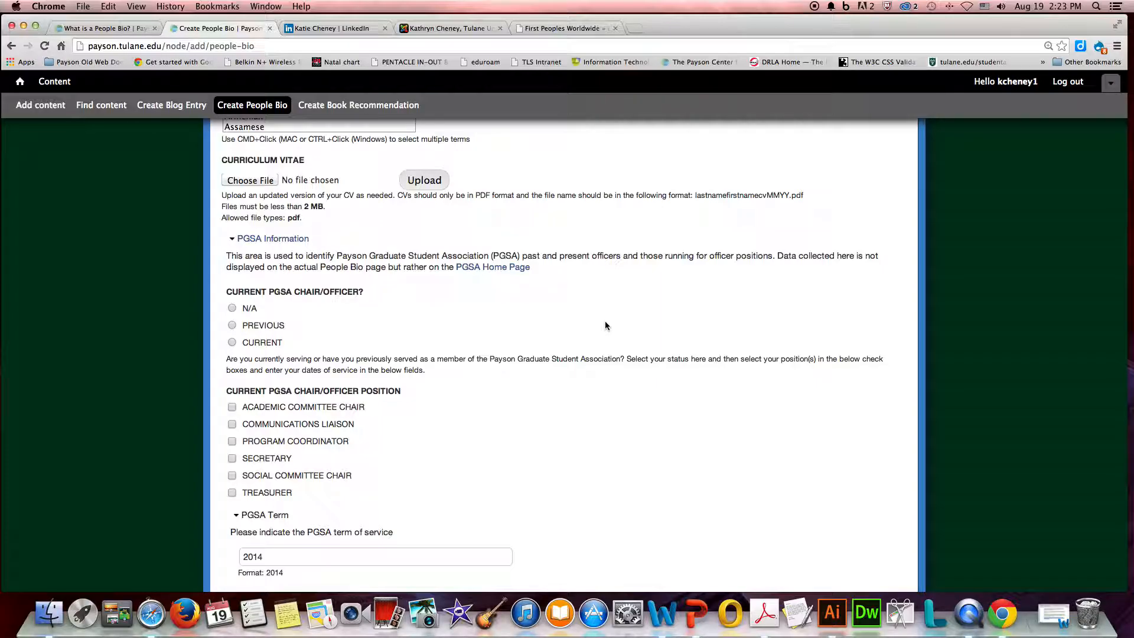
scroll(603, 327, "down", 2)
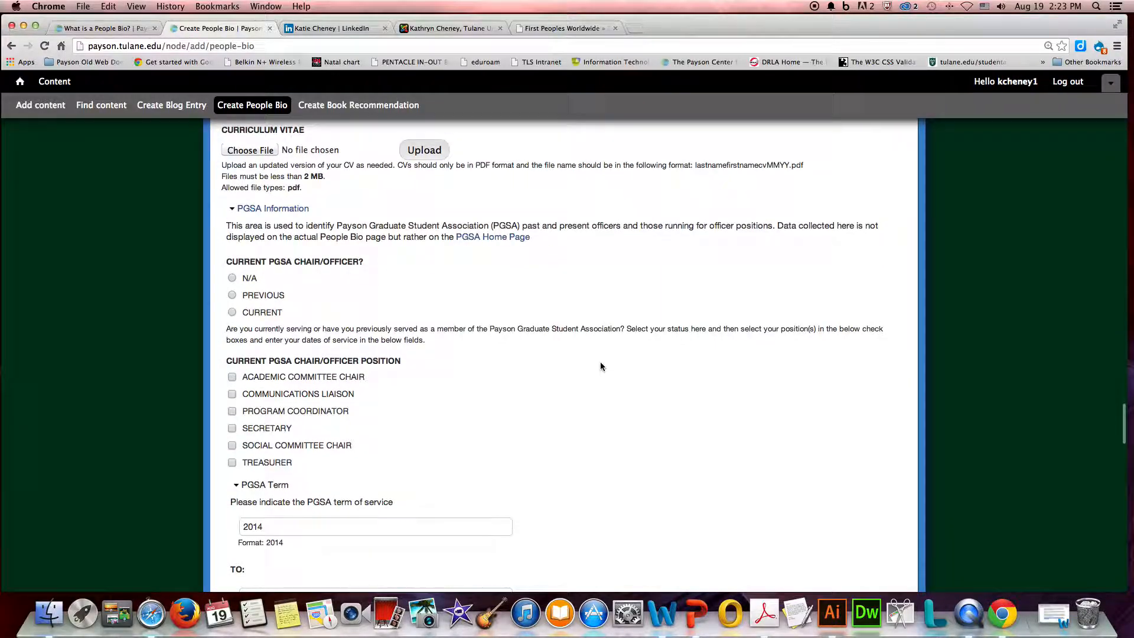
scroll(600, 366, "up", 4)
scroll(600, 366, "up", 2)
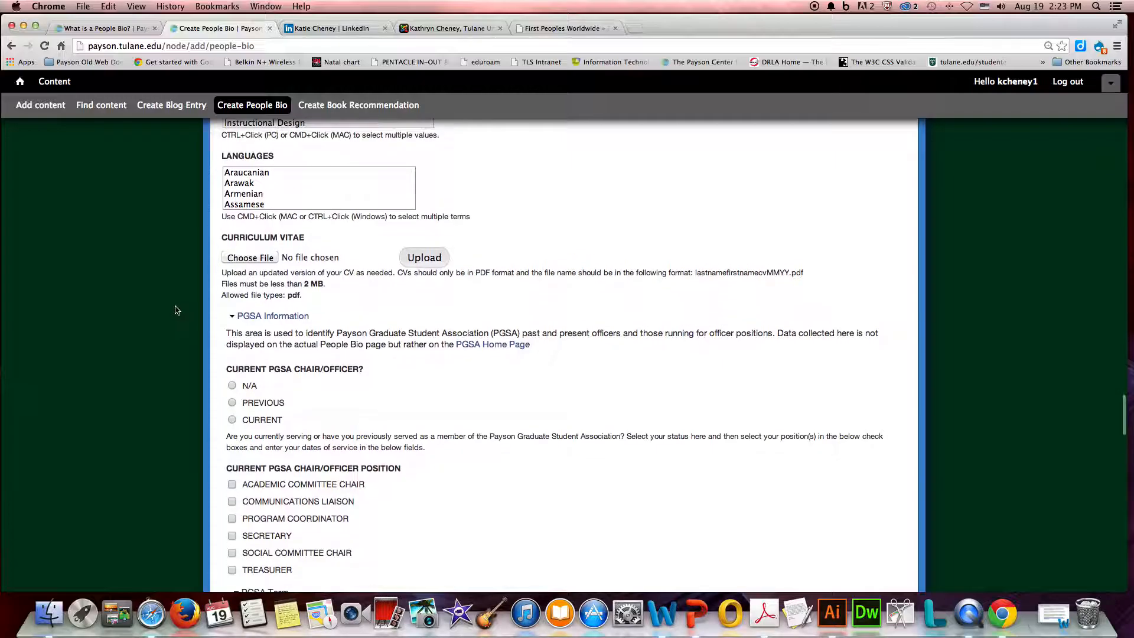
left_click(247, 319)
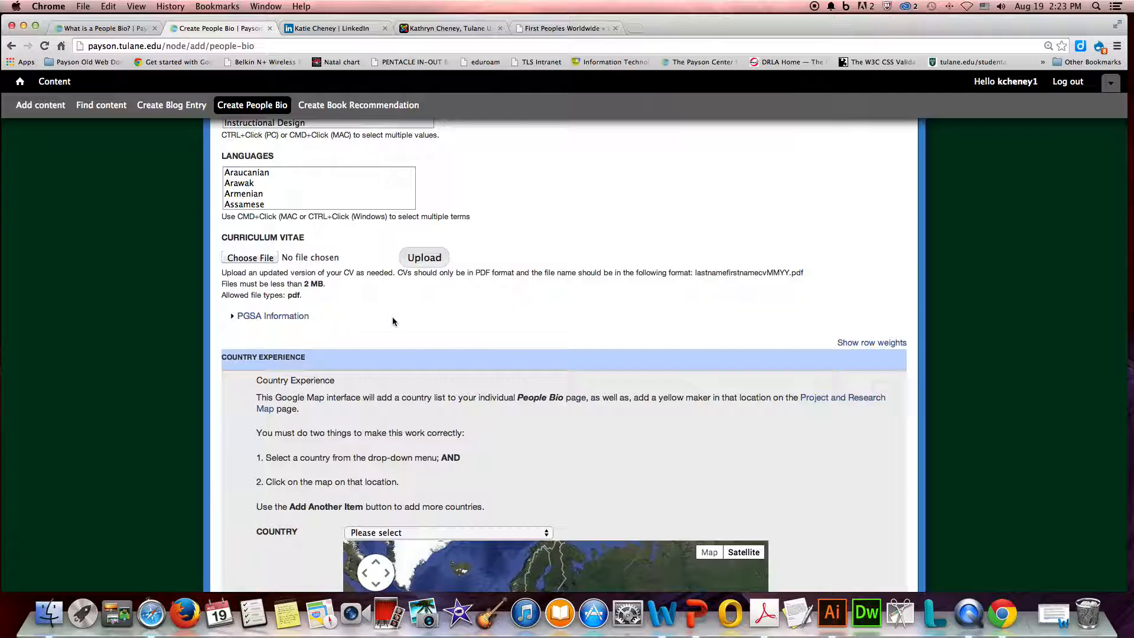
Step: Set the country of the Country Experience item to Botswana
scroll(628, 471, "down", 2)
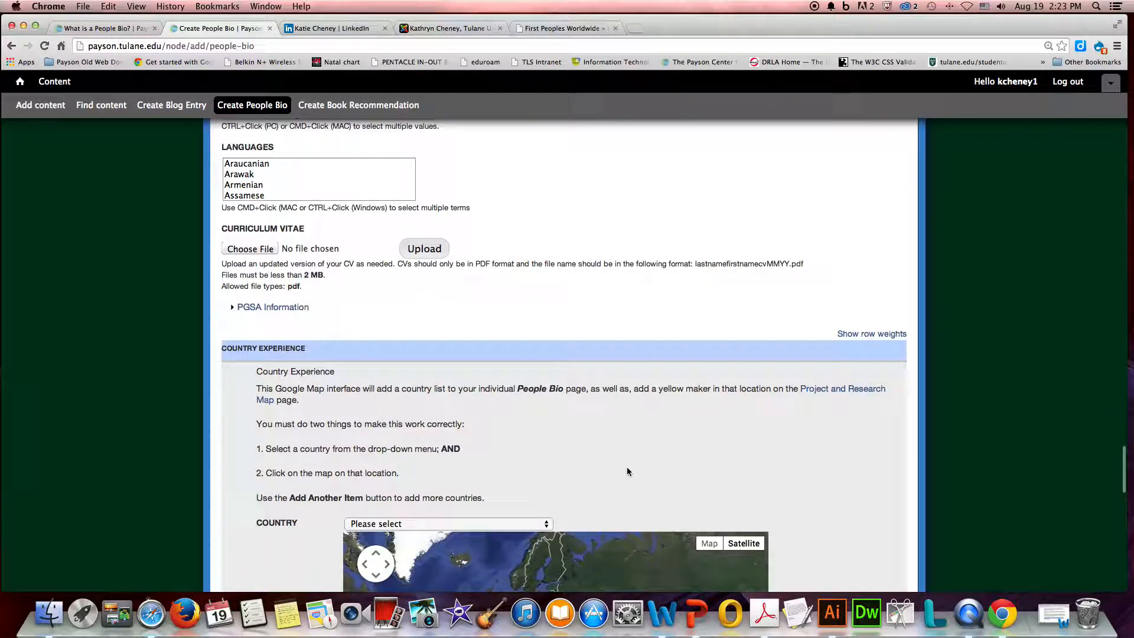
scroll(628, 471, "down", 5)
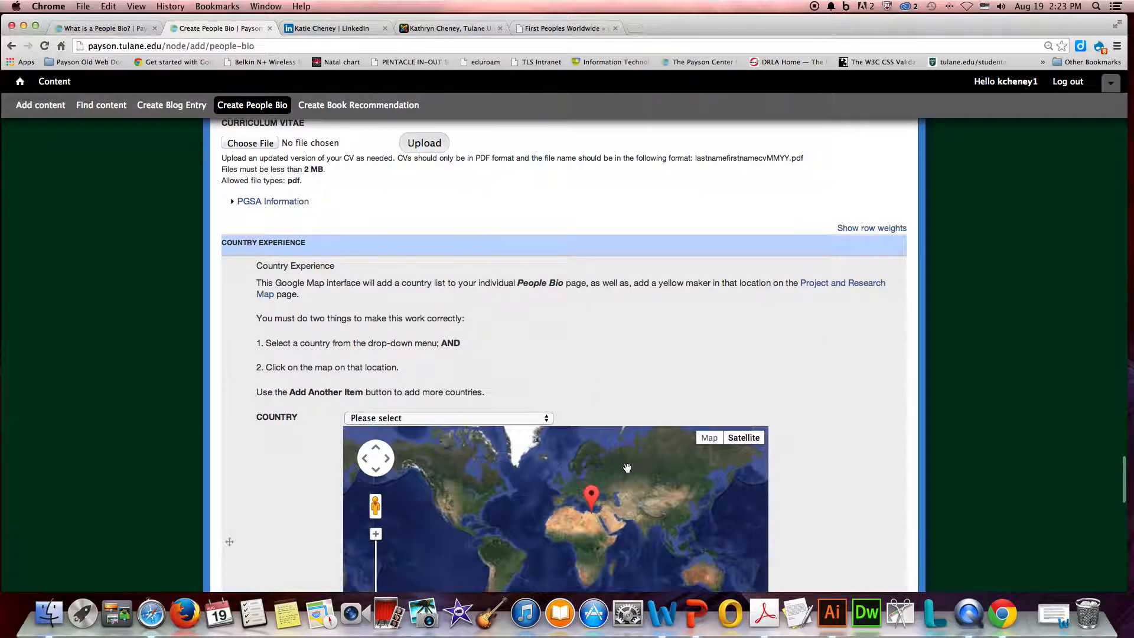
scroll(833, 480, "down", 5)
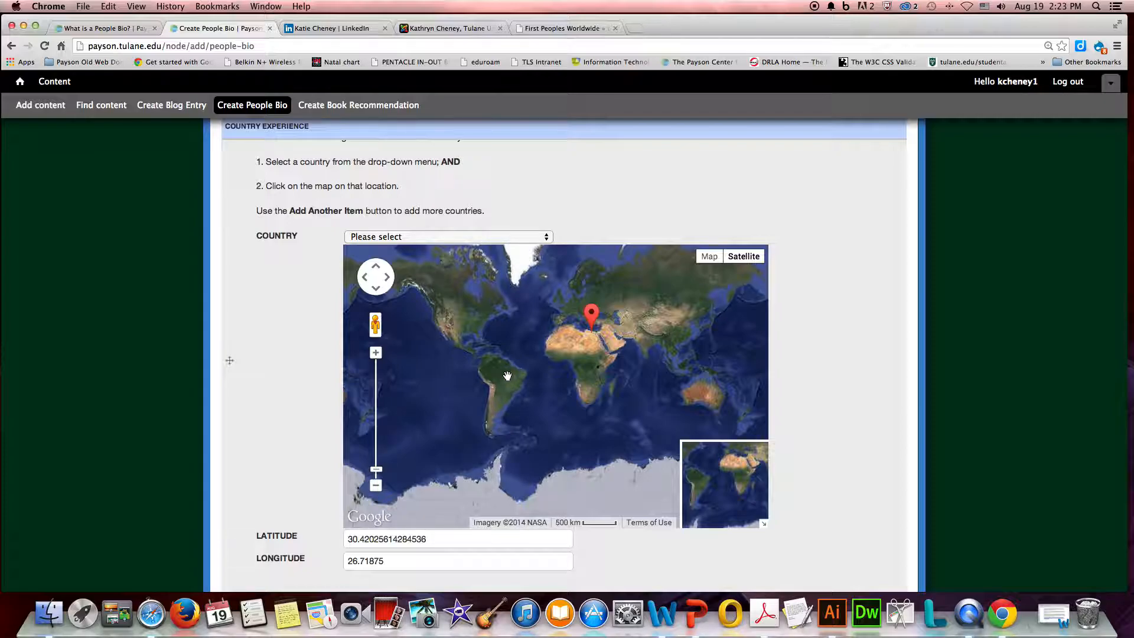
left_click(547, 238)
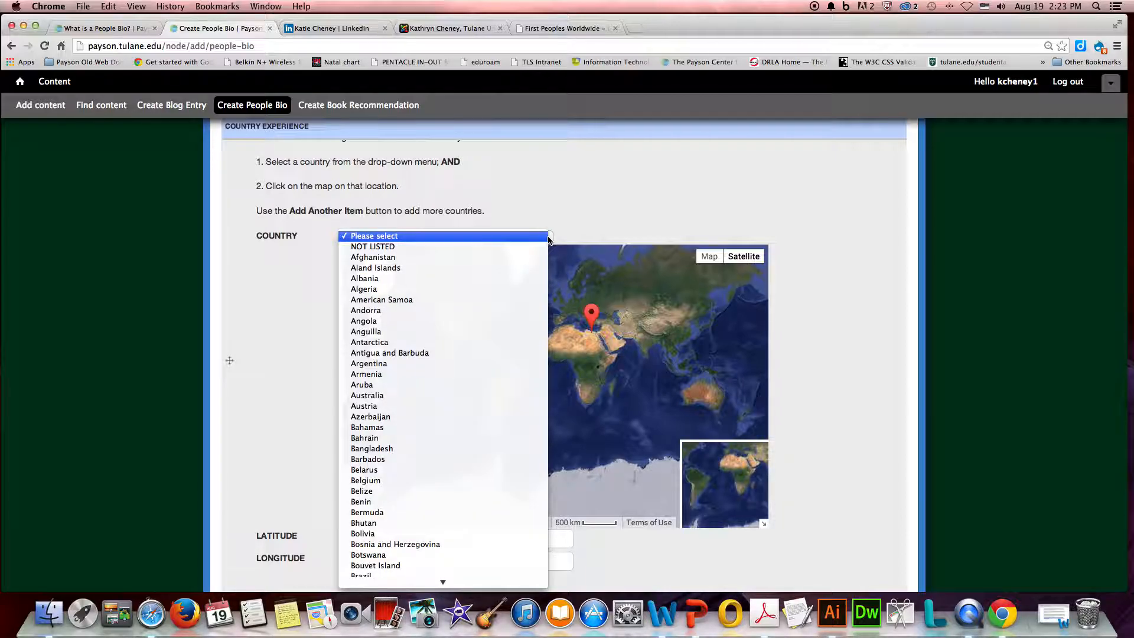
key("b")
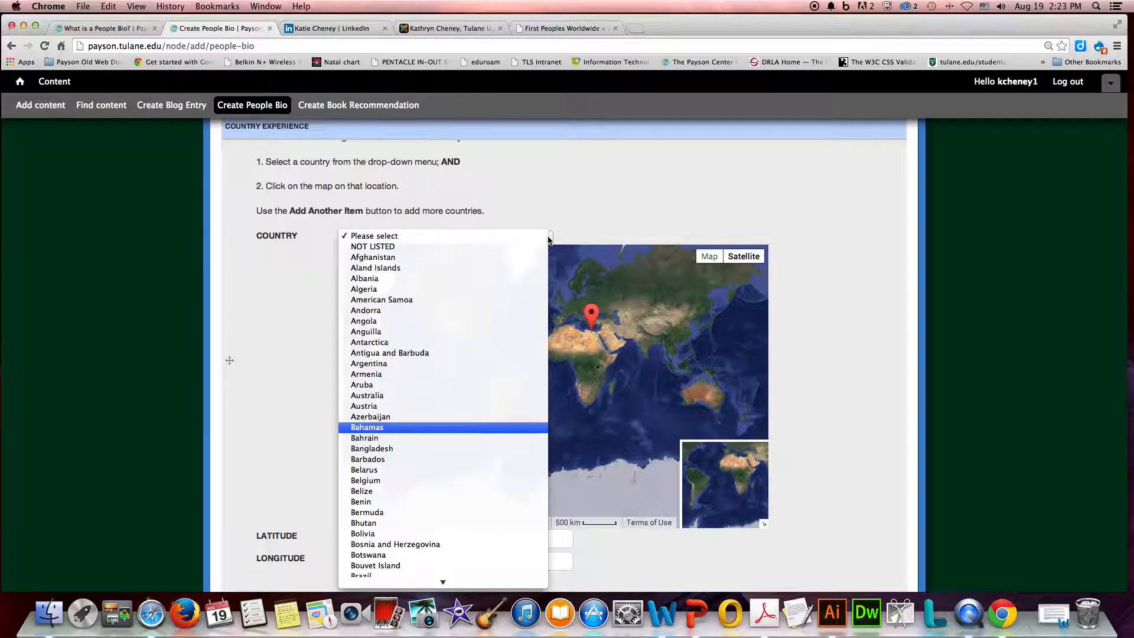
left_click(376, 556)
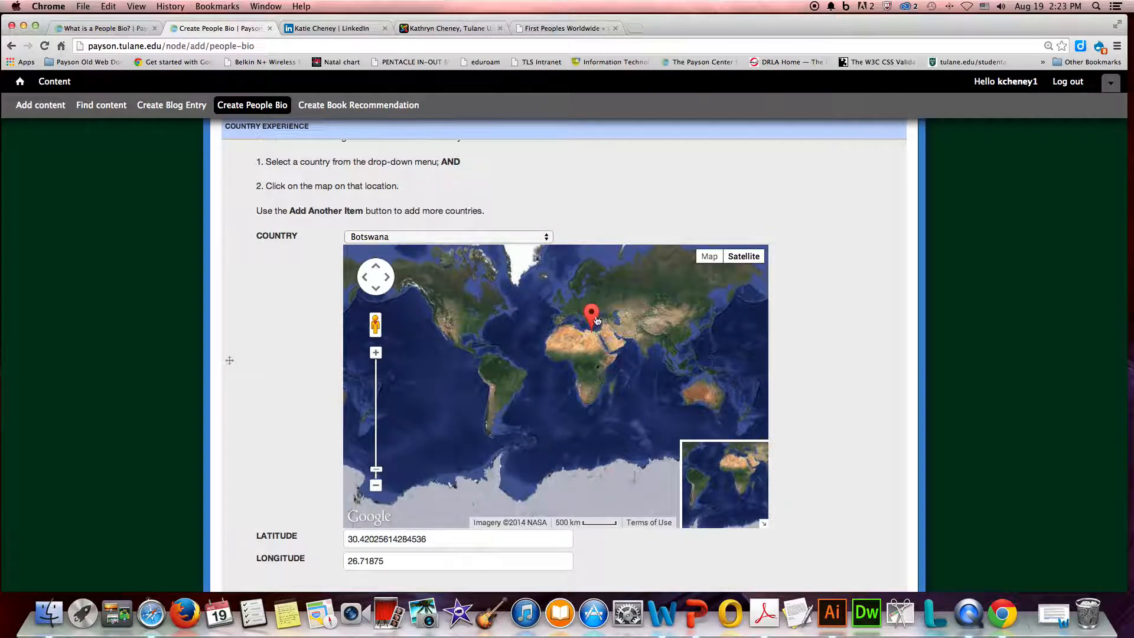
Step: Place the Country Experience map marker inside central Botswana, at about latitude -21.81 and longitude 24.19
left_click(583, 378)
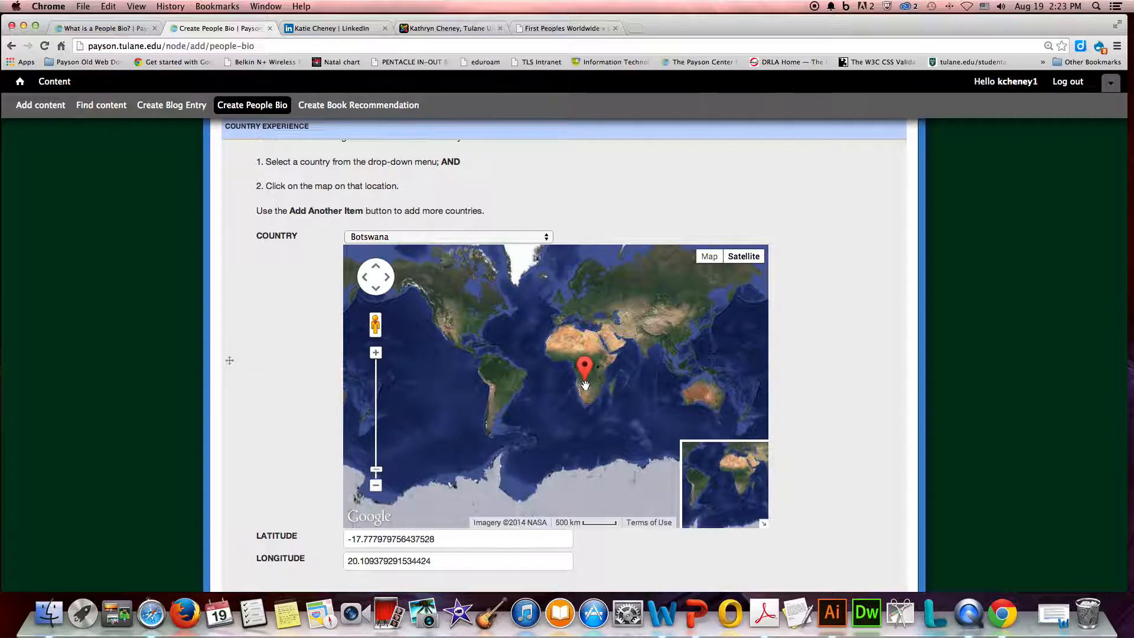
left_click(375, 452)
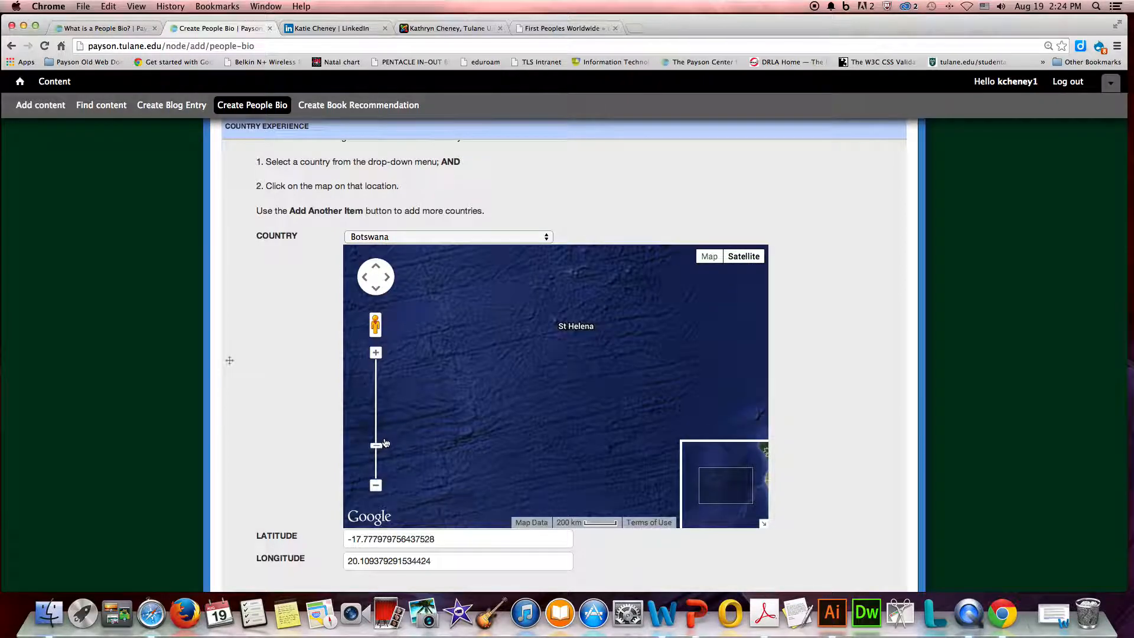
left_click(375, 464)
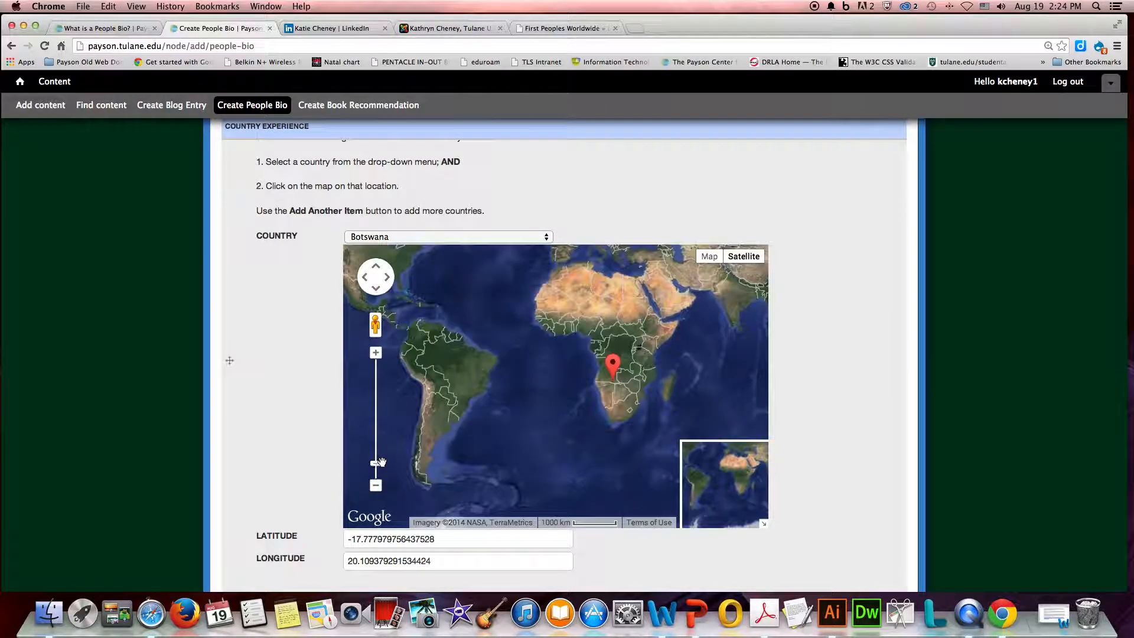
left_click(629, 392)
double_click(628, 393)
double_click(607, 394)
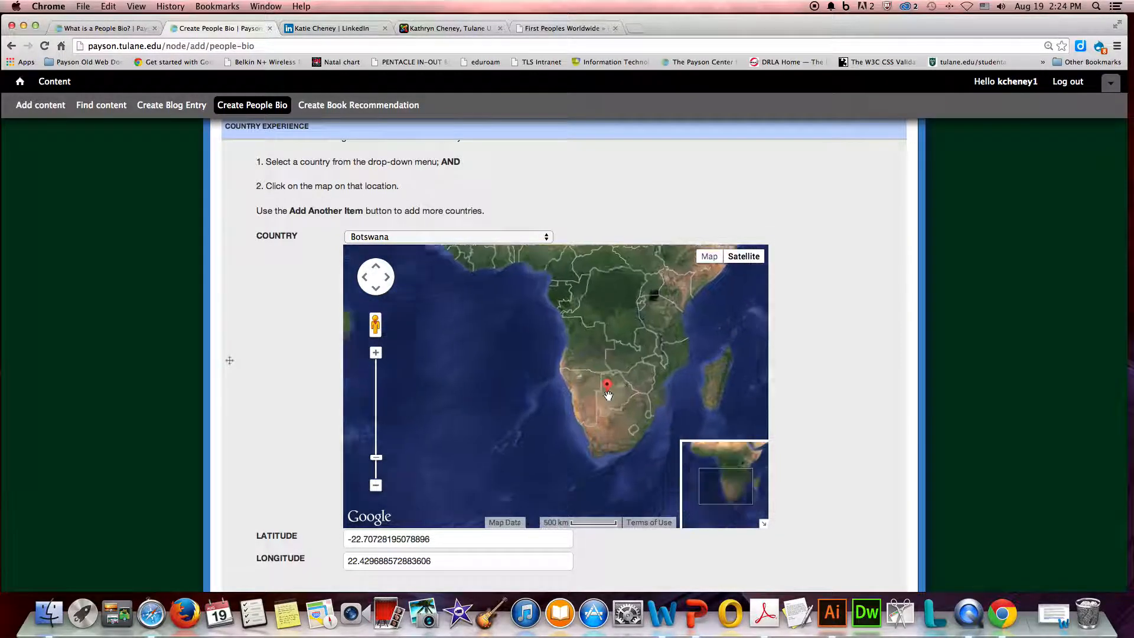
left_click(623, 378)
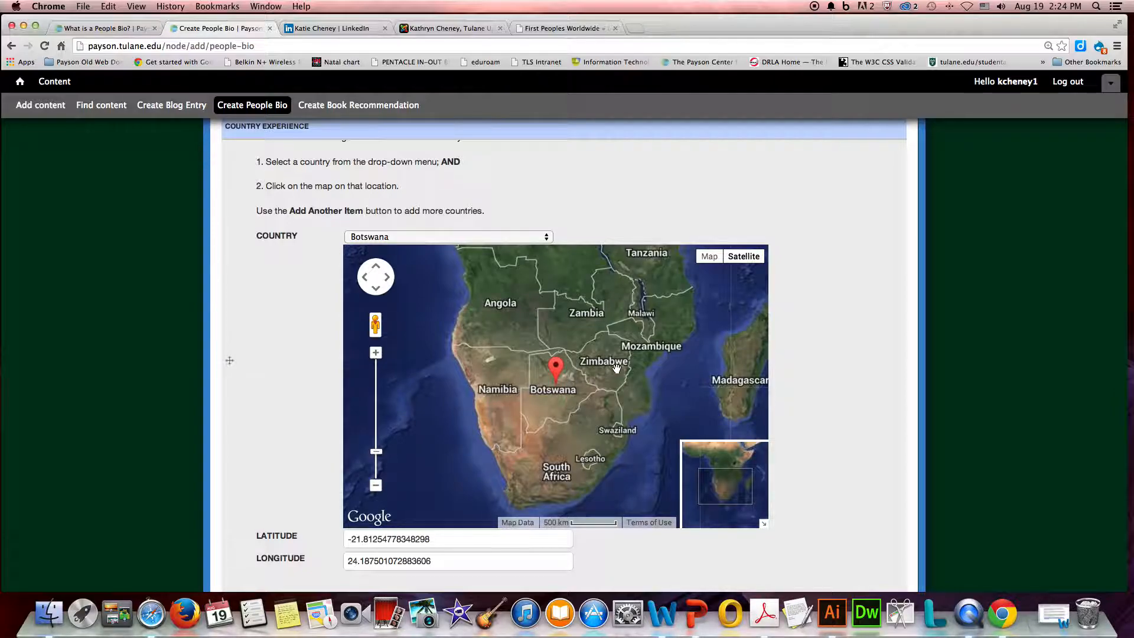
Step: Move the Botswana marker southeast to just north of Gaborone, at about latitude -23.98 and longitude 25.59
mouse_move(602, 395)
left_mouse_down()
mouse_move(413, 398)
mouse_move(785, 377)
mouse_move(555, 398)
left_mouse_up()
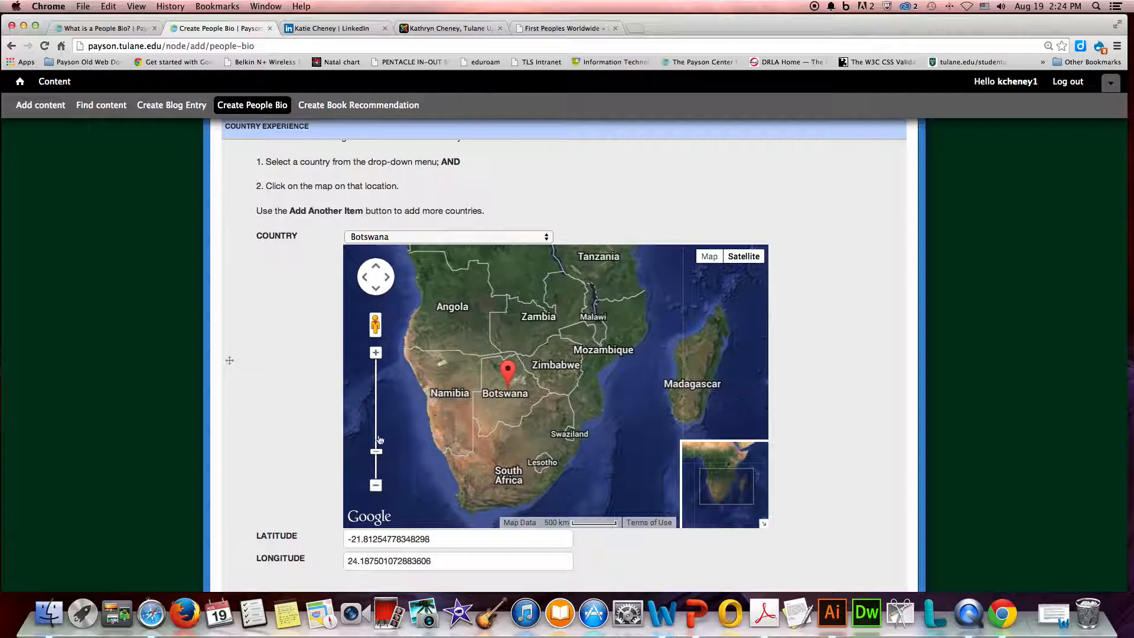
left_click(380, 440)
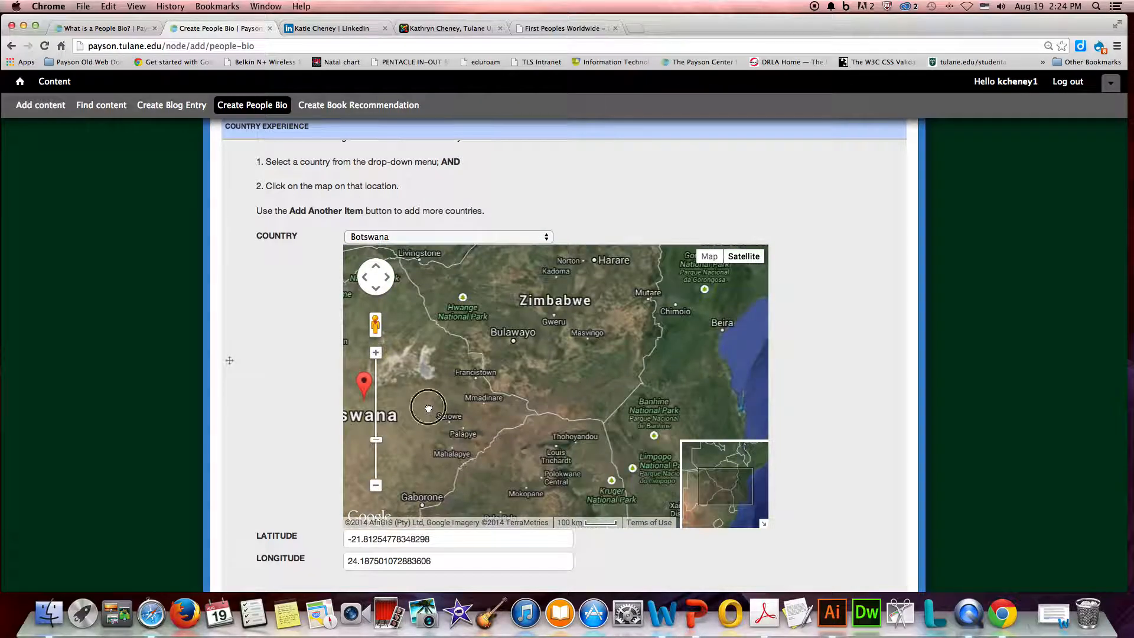
left_click_drag(429, 407, 607, 381)
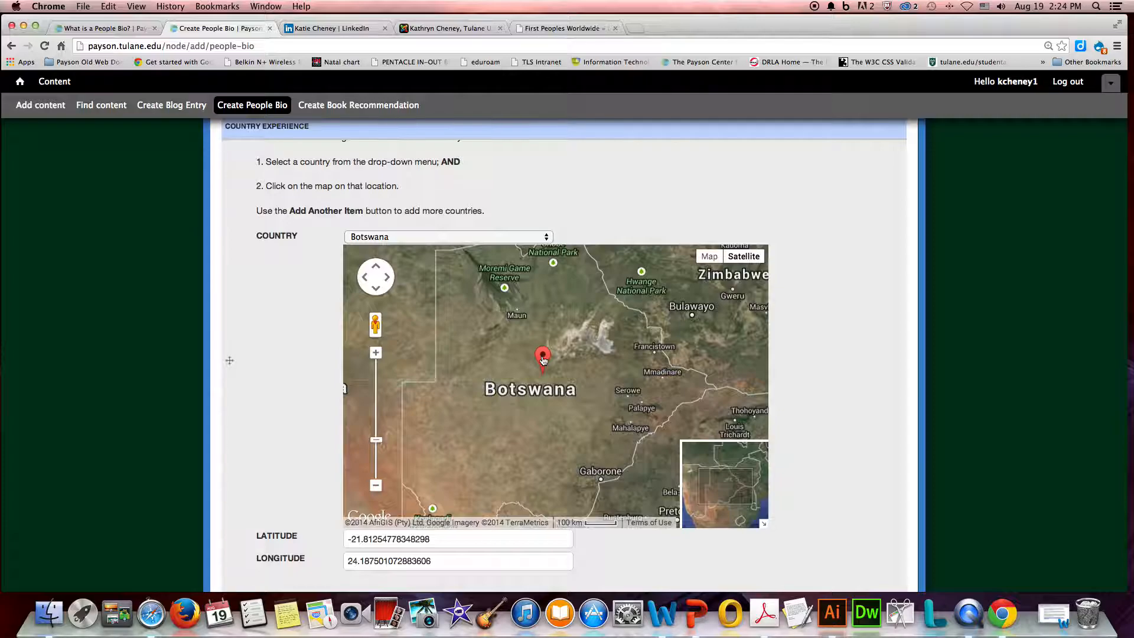
mouse_move(543, 360)
left_mouse_down()
mouse_move(611, 440)
mouse_move(595, 440)
left_mouse_up()
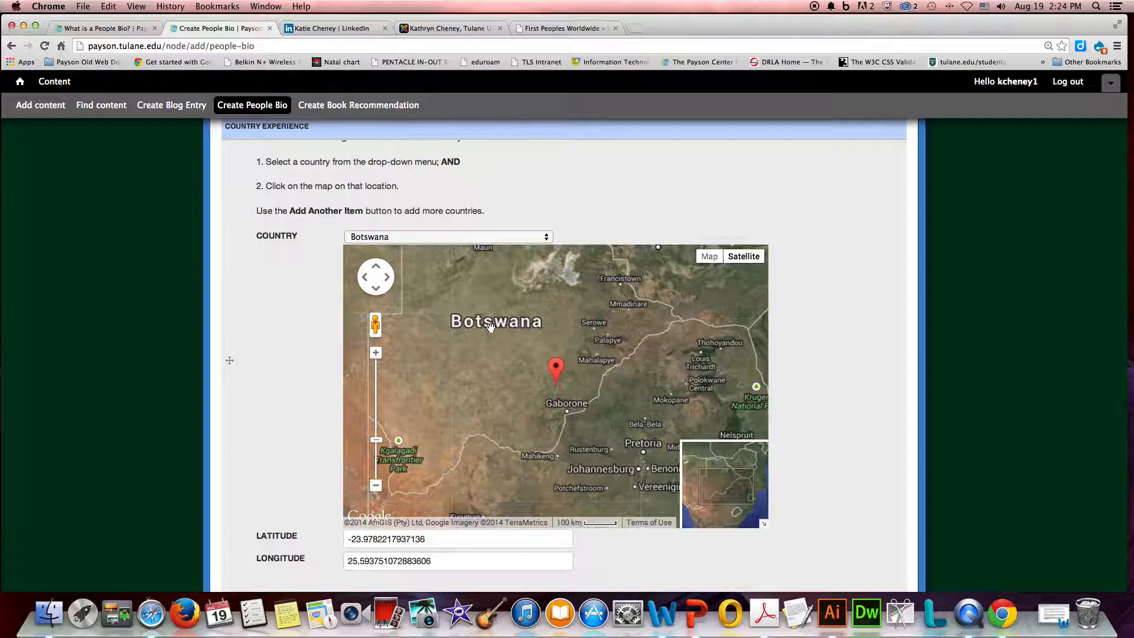
Step: Add another Country Experience item and set its country to Panama
scroll(864, 423, "down", 10)
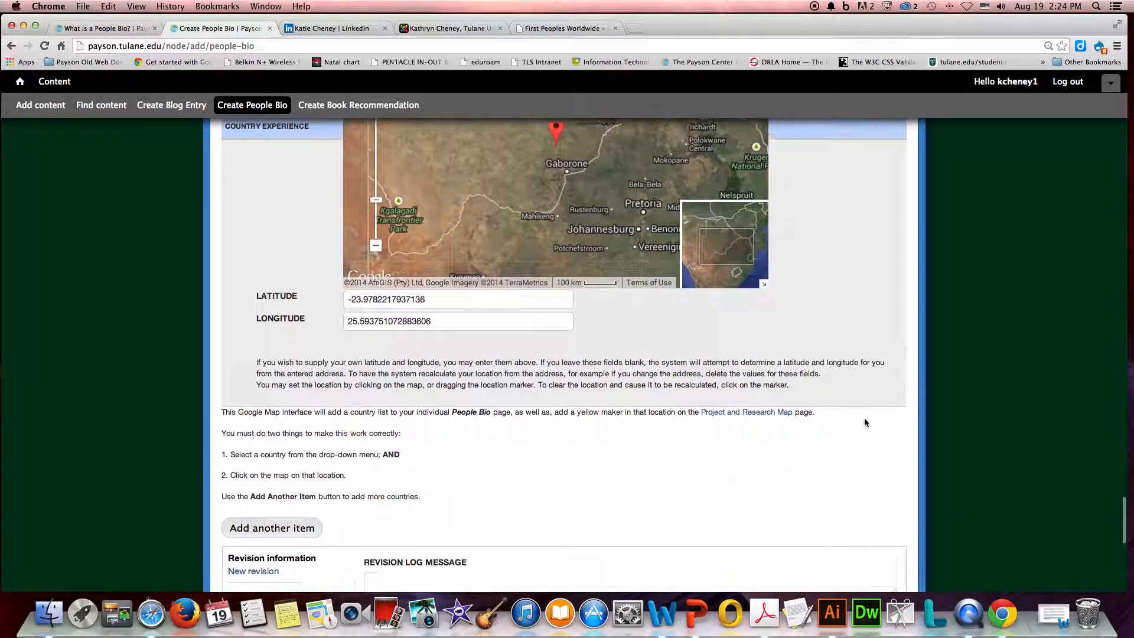
scroll(355, 327, "up", 3)
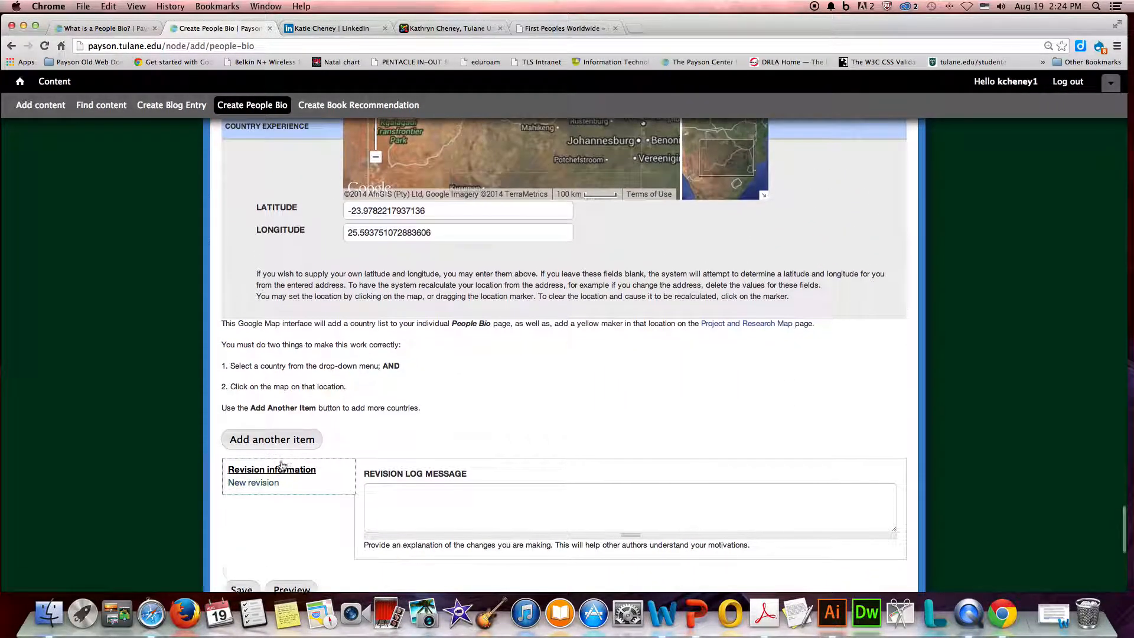
left_click(269, 440)
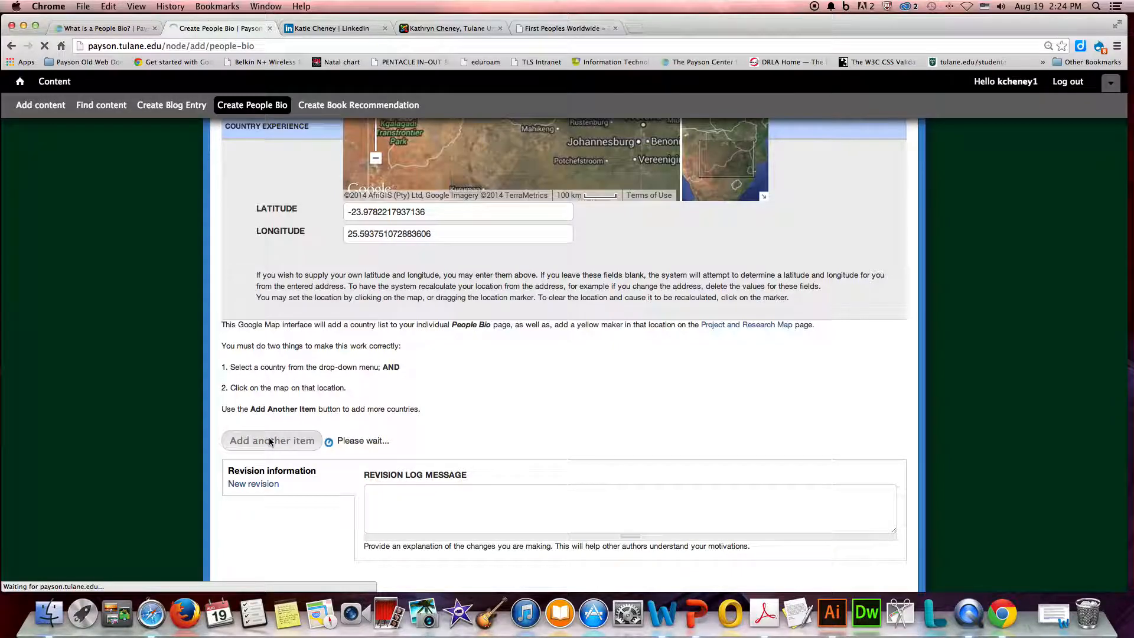
scroll(823, 417, "down", 4)
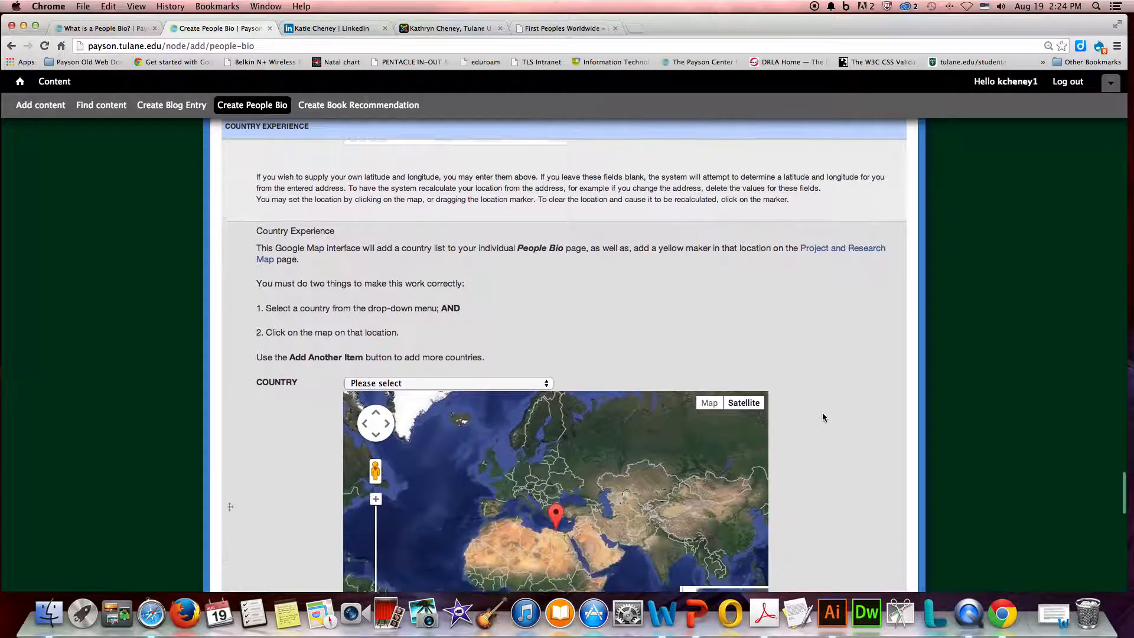
scroll(654, 251, "up", 2)
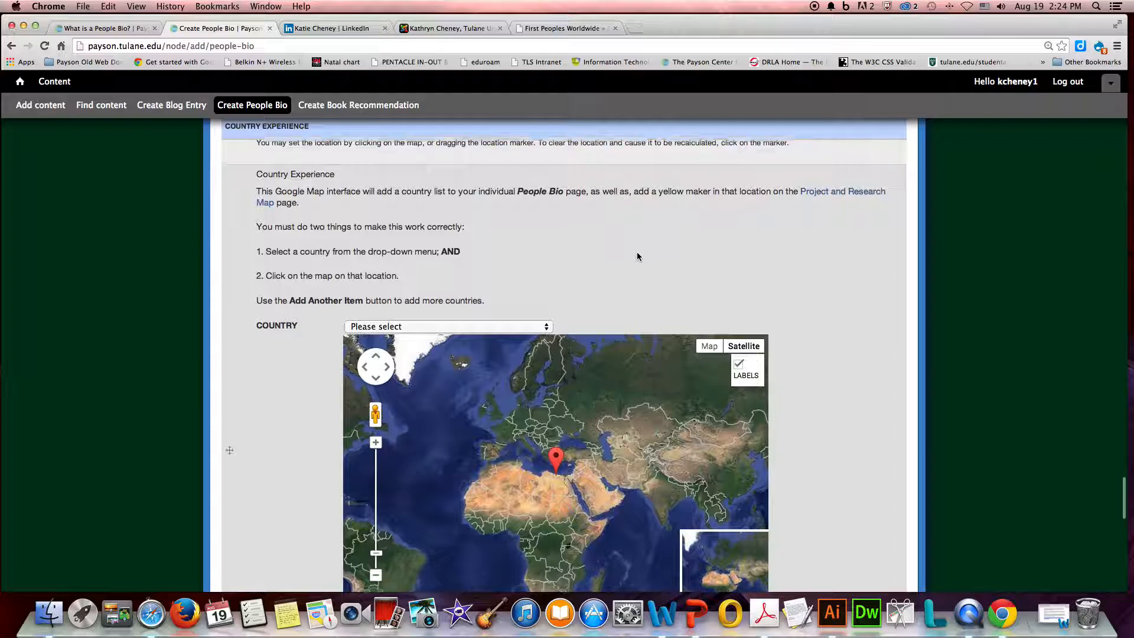
left_click(548, 330)
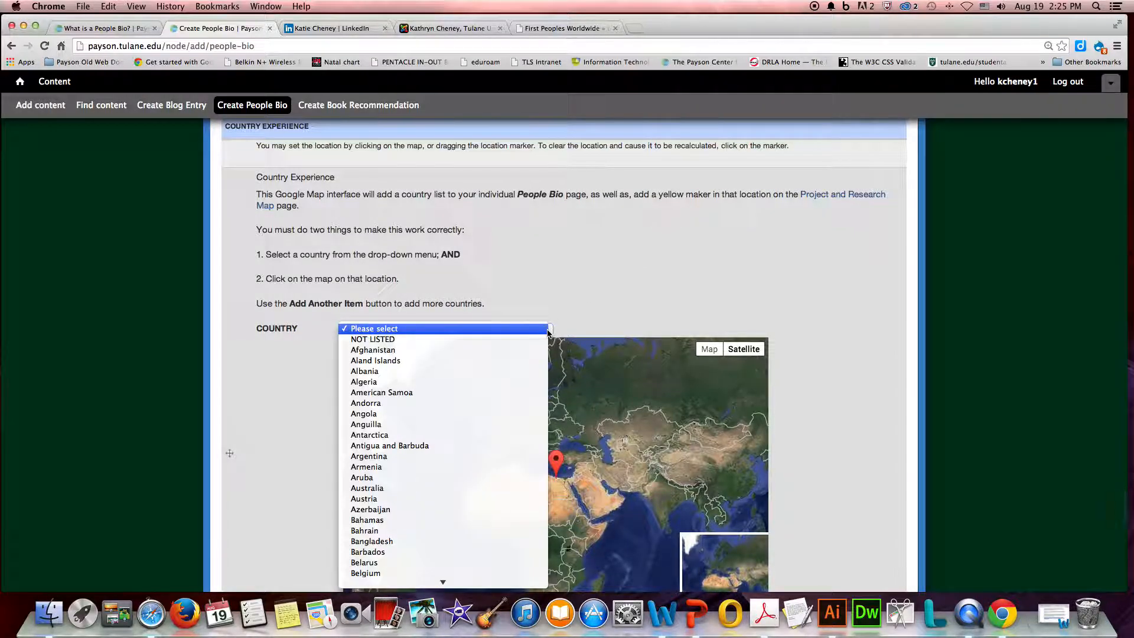
type("pan")
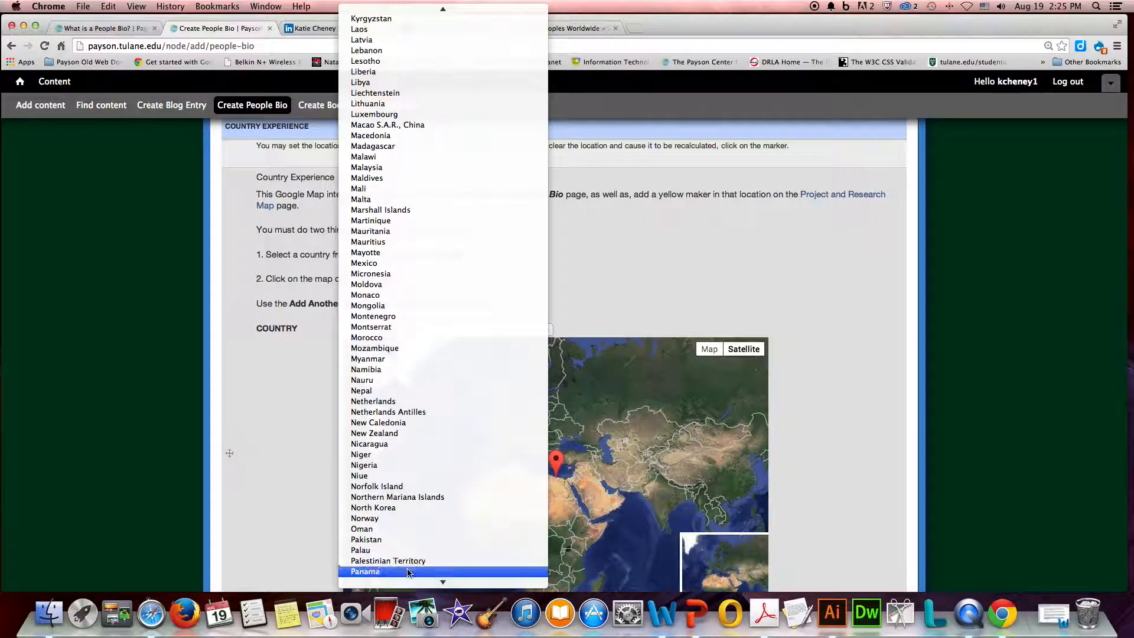
left_click(405, 571)
Step: Place the second item's map marker on eastern Panama, at about latitude 8.36 and longitude -78.02
left_click_drag(465, 508, 630, 395)
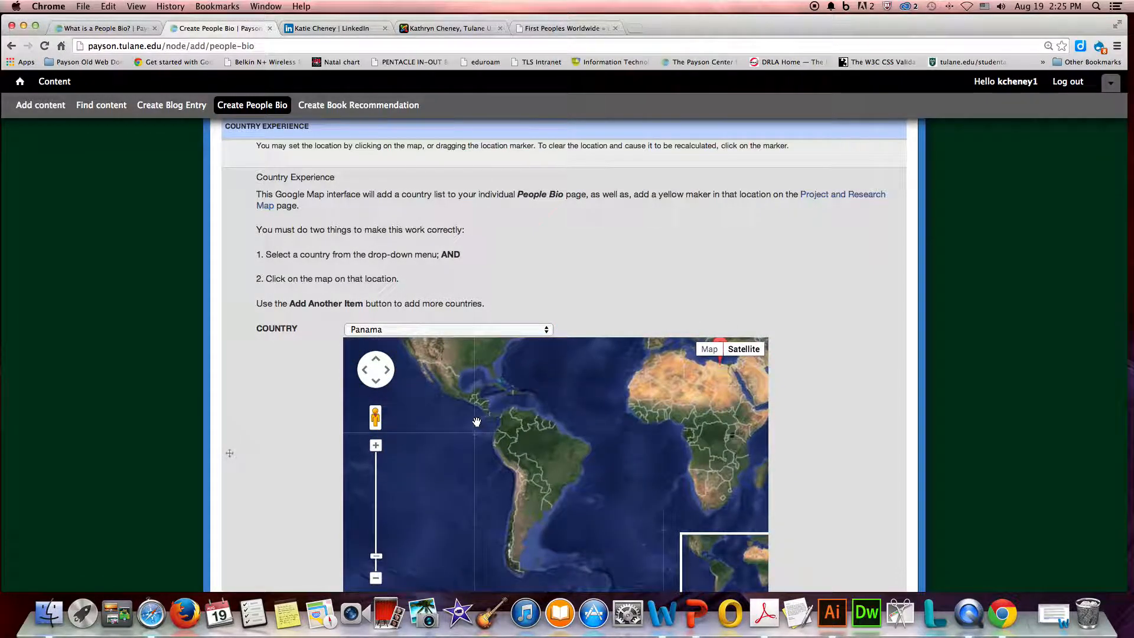
double_click(497, 403)
double_click(498, 403)
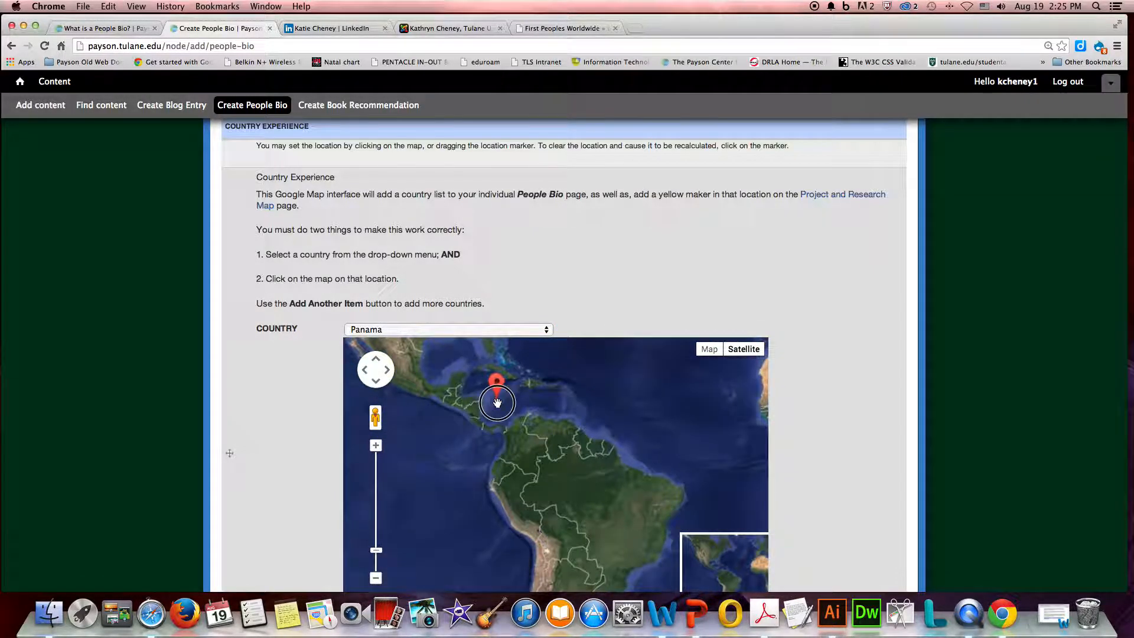
left_click_drag(499, 396, 488, 436)
double_click(595, 450)
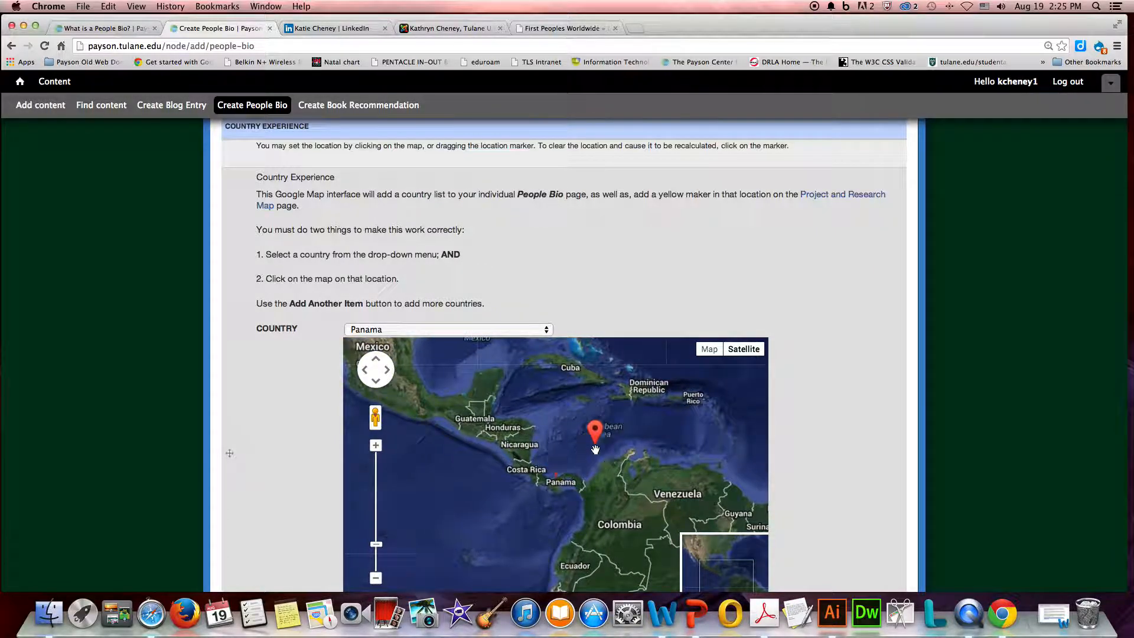
mouse_move(598, 437)
left_mouse_down()
mouse_move(542, 507)
mouse_move(562, 502)
left_mouse_up()
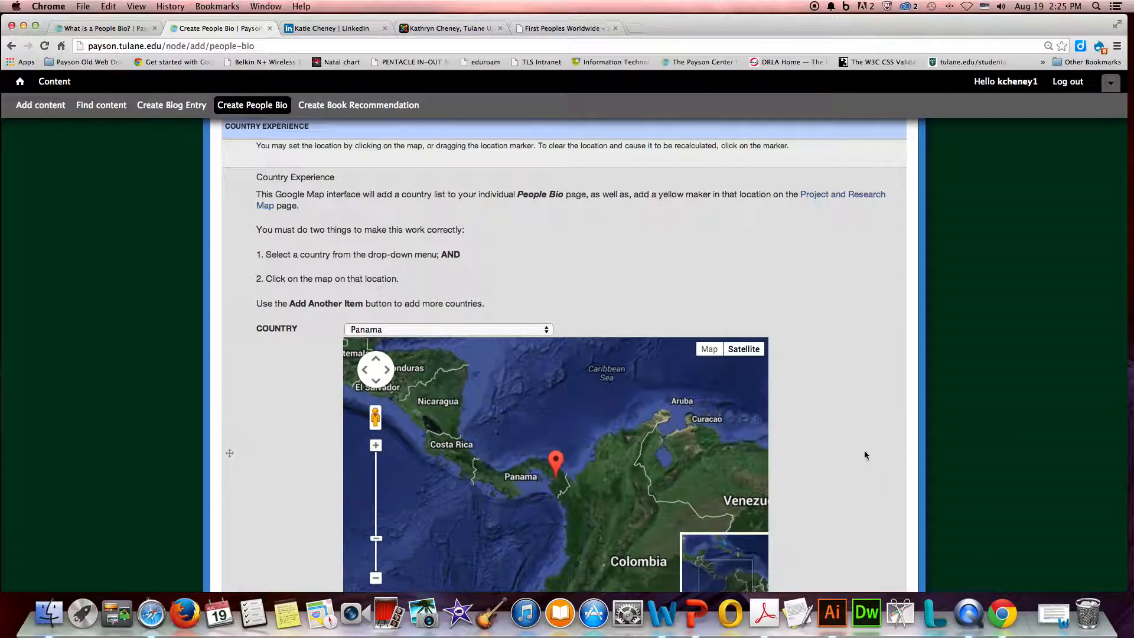
Step: Save the People Bio, leaving the revision log message empty
scroll(855, 448, "down", 10)
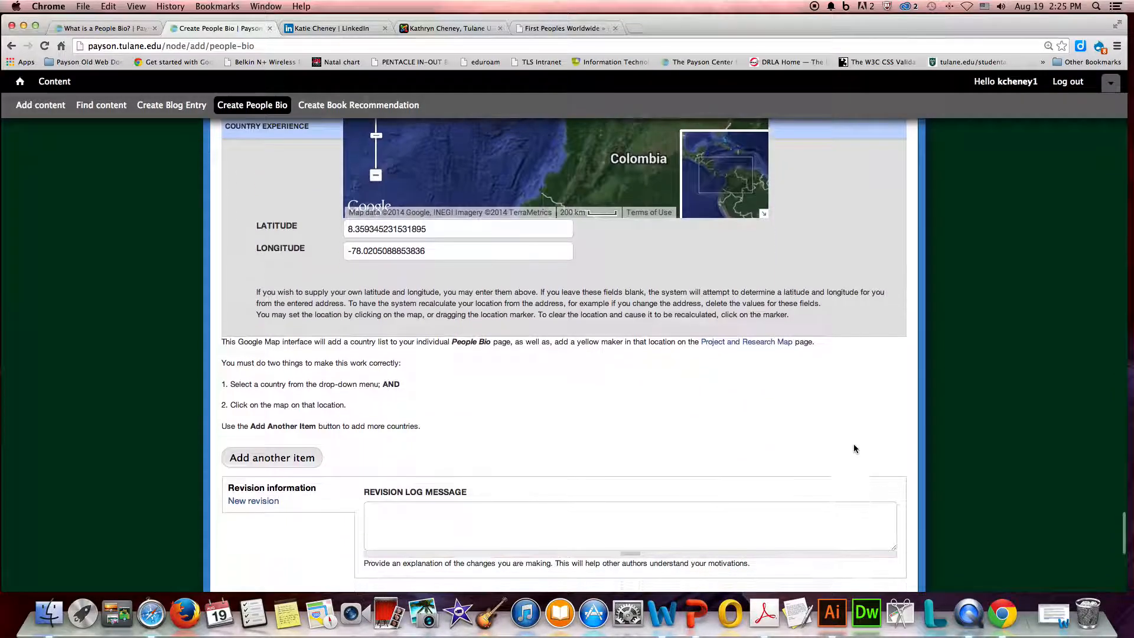
scroll(854, 448, "down", 1)
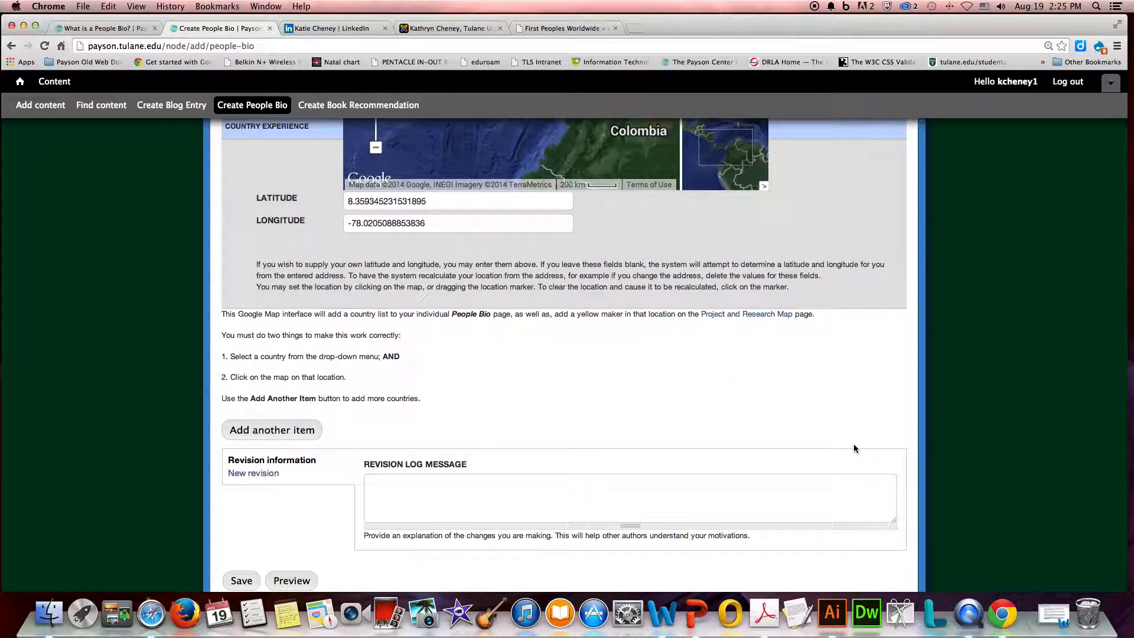
scroll(738, 422, "down", 3)
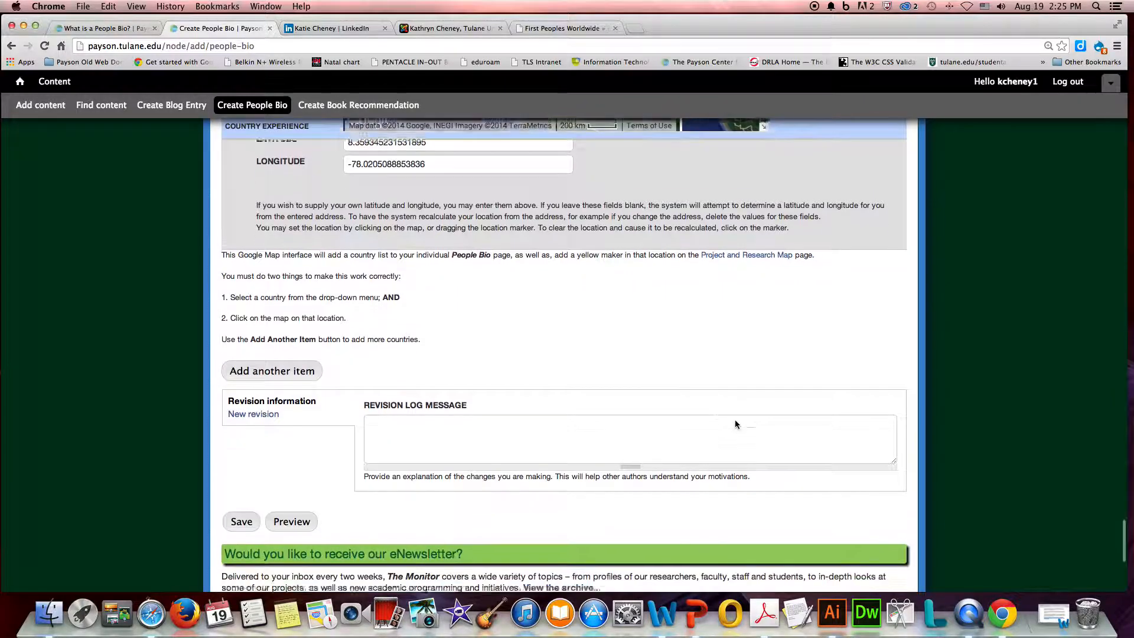
scroll(493, 501, "down", 7)
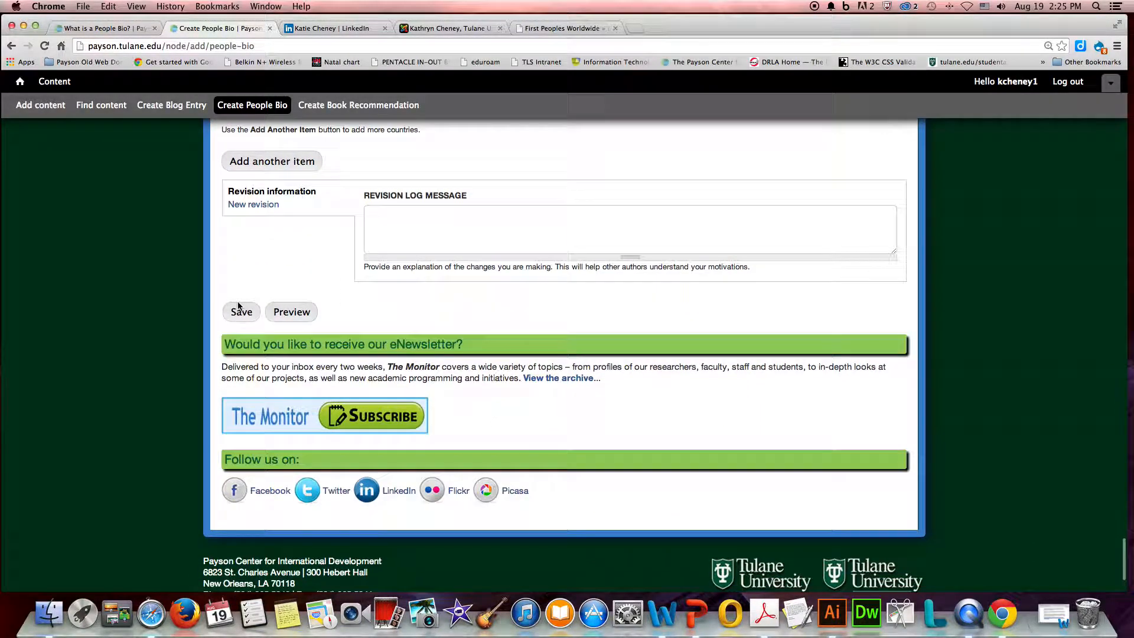
left_click(236, 316)
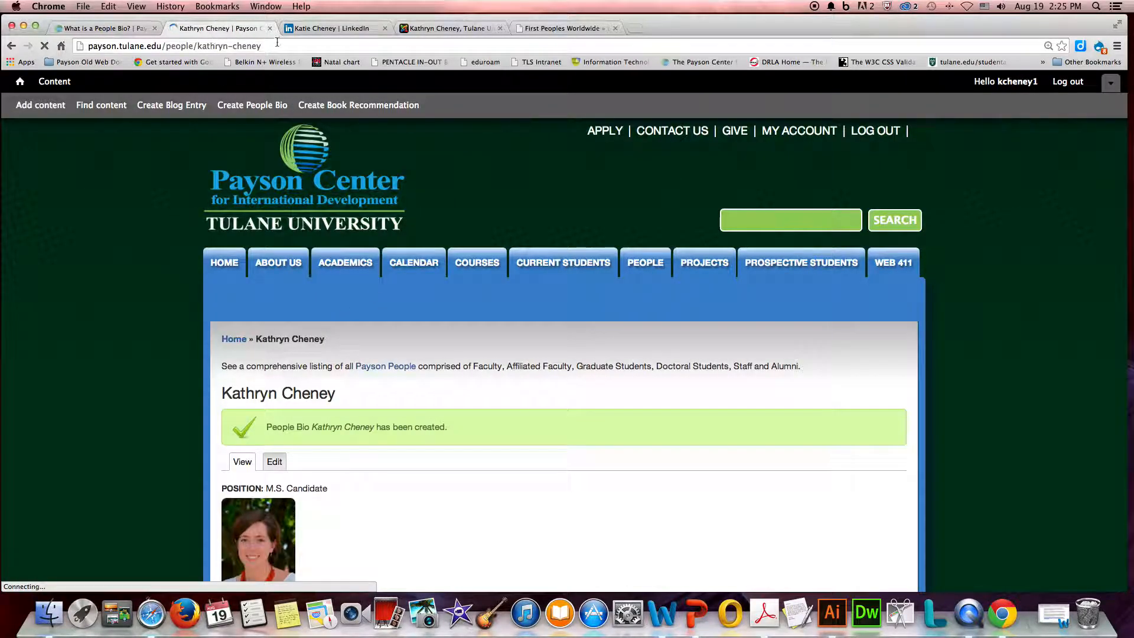
Step: Check the published bio's web address and review the page down to the LinkedIn profile field
left_click(277, 44)
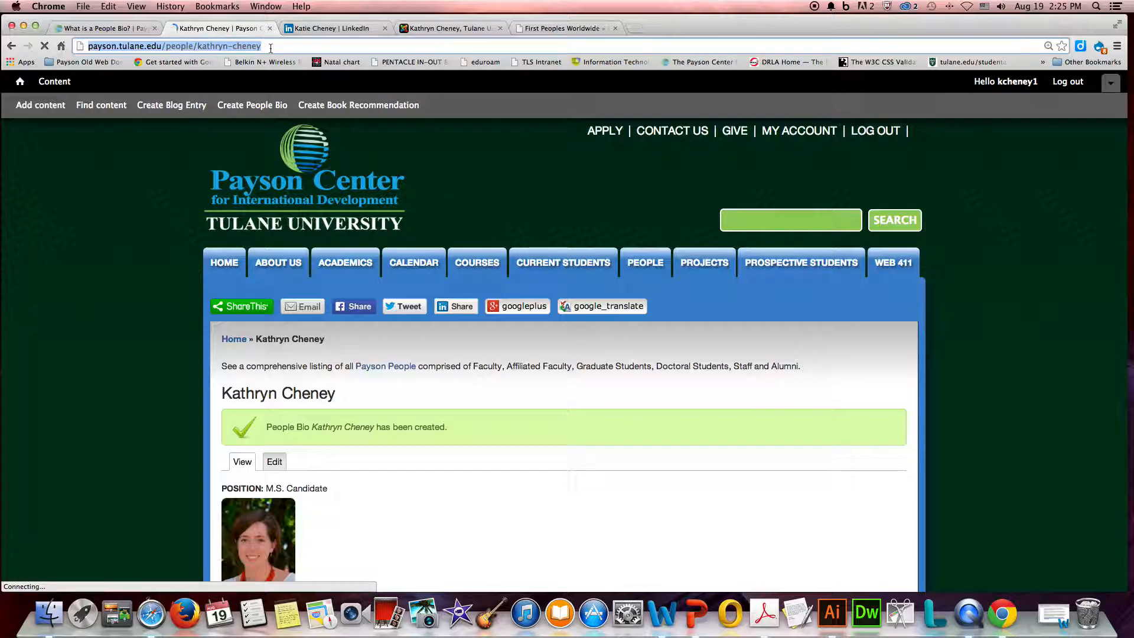
left_click(272, 46)
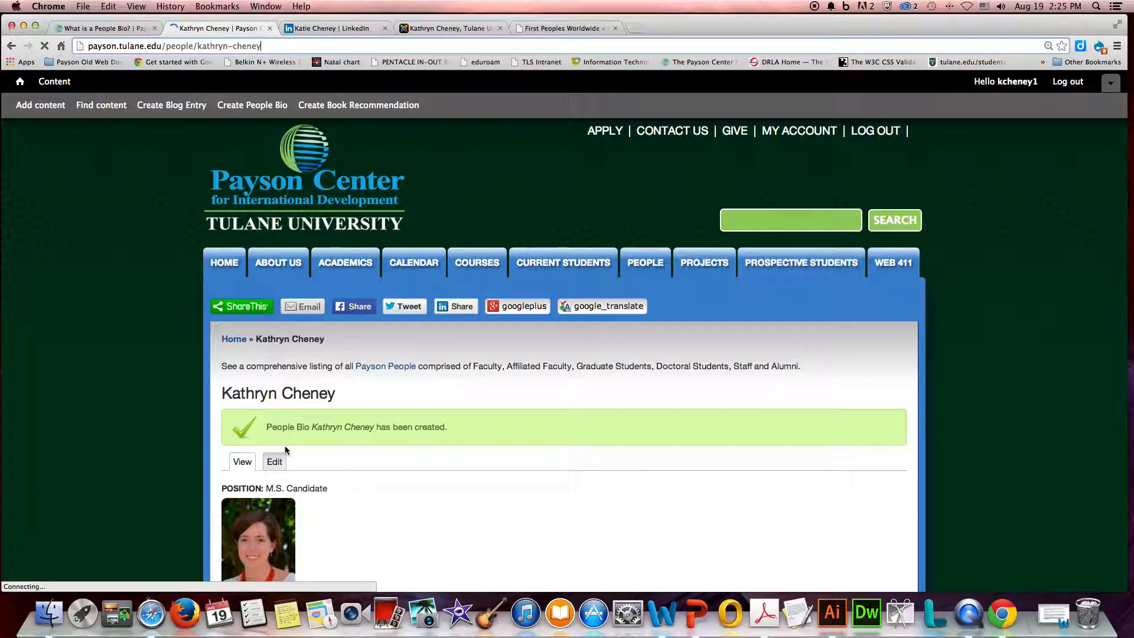
scroll(599, 495, "down", 10)
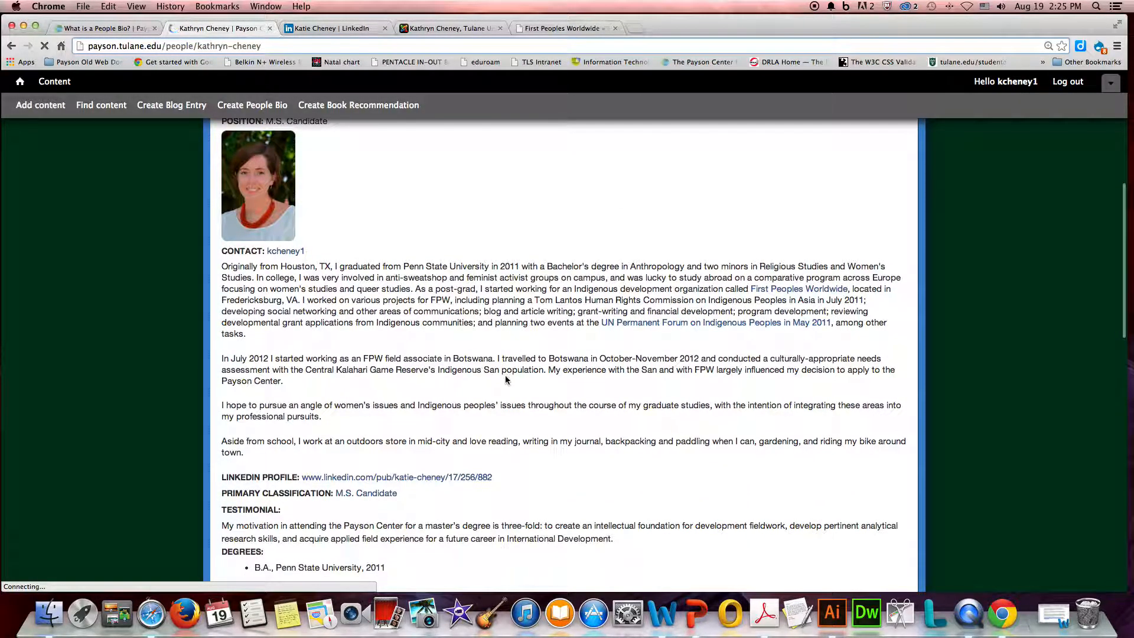
scroll(505, 380, "down", 3)
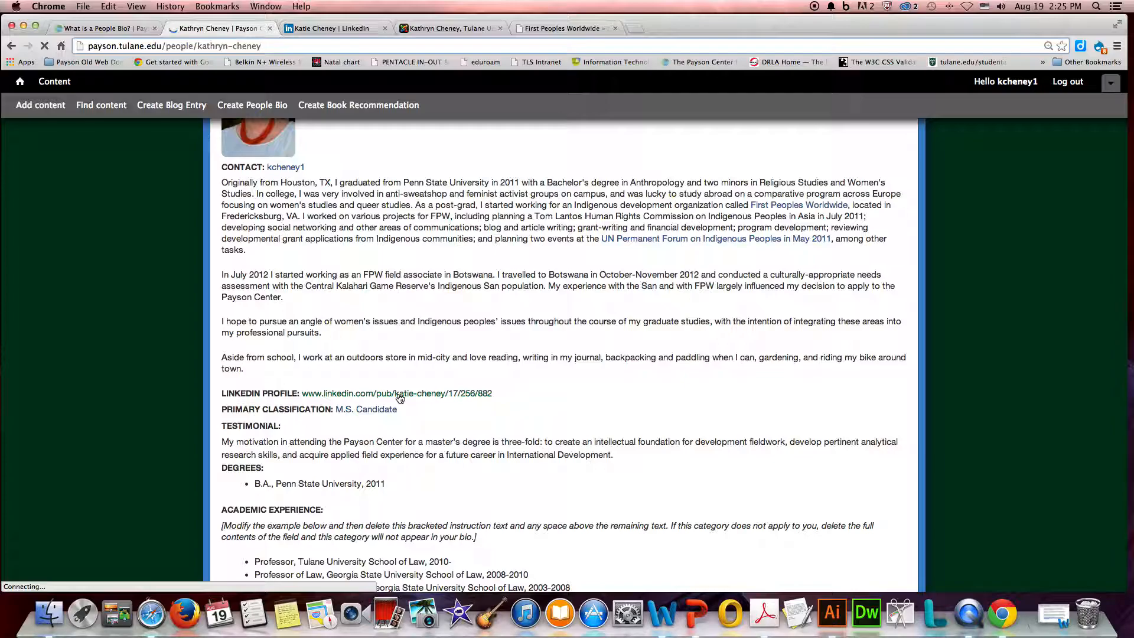
Step: Test the bio's LinkedIn profile link and close both open LinkedIn tabs
left_click(400, 395)
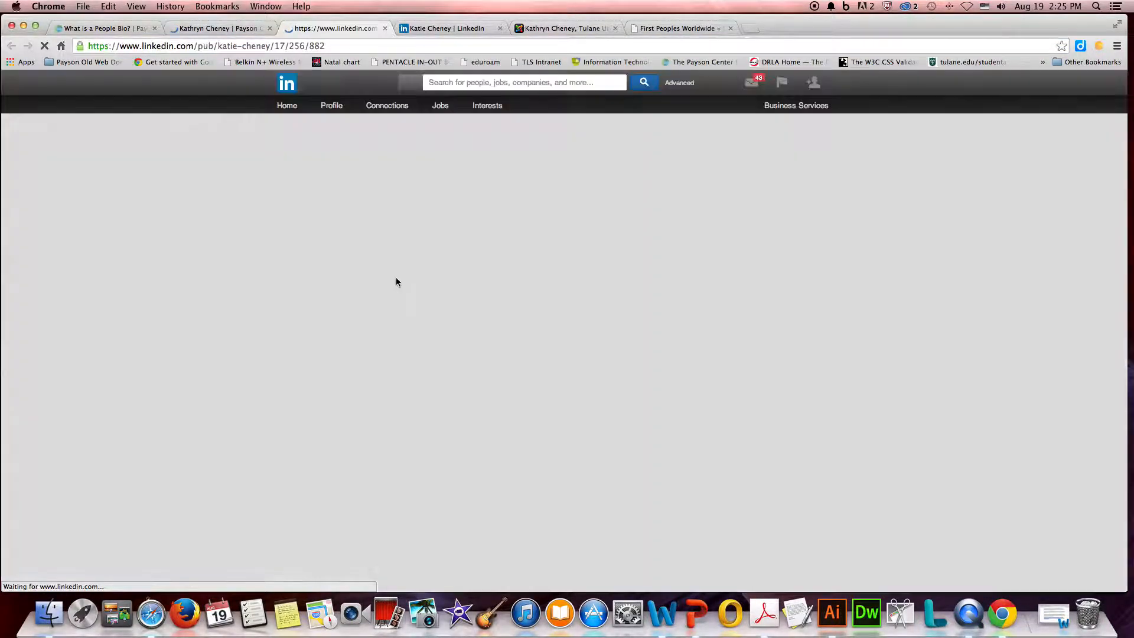
left_click(385, 29)
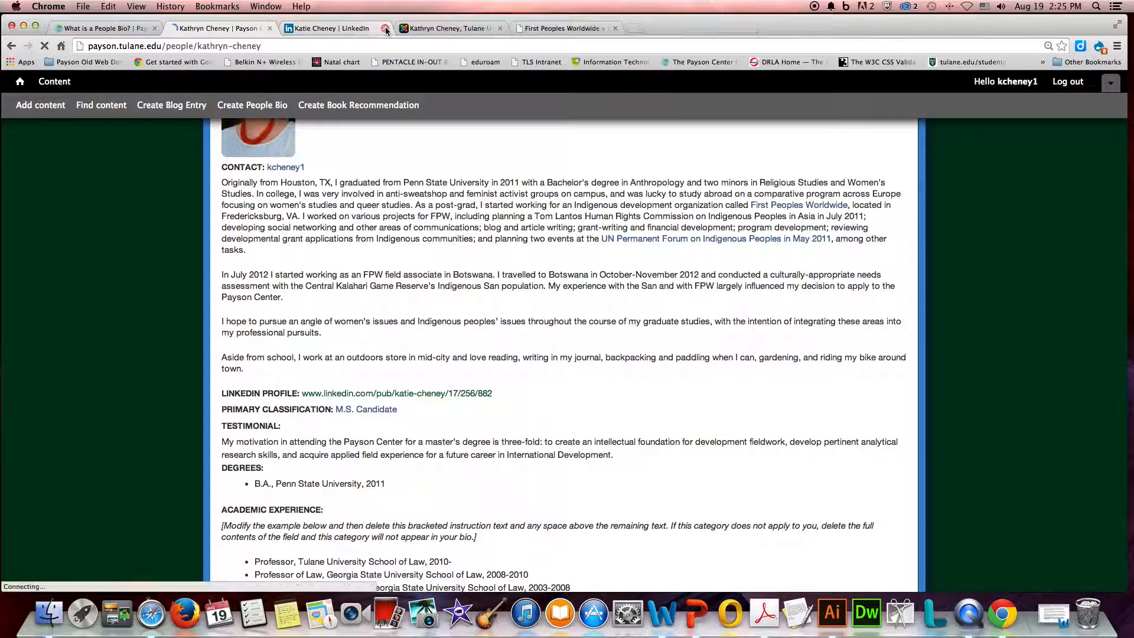
left_click(385, 29)
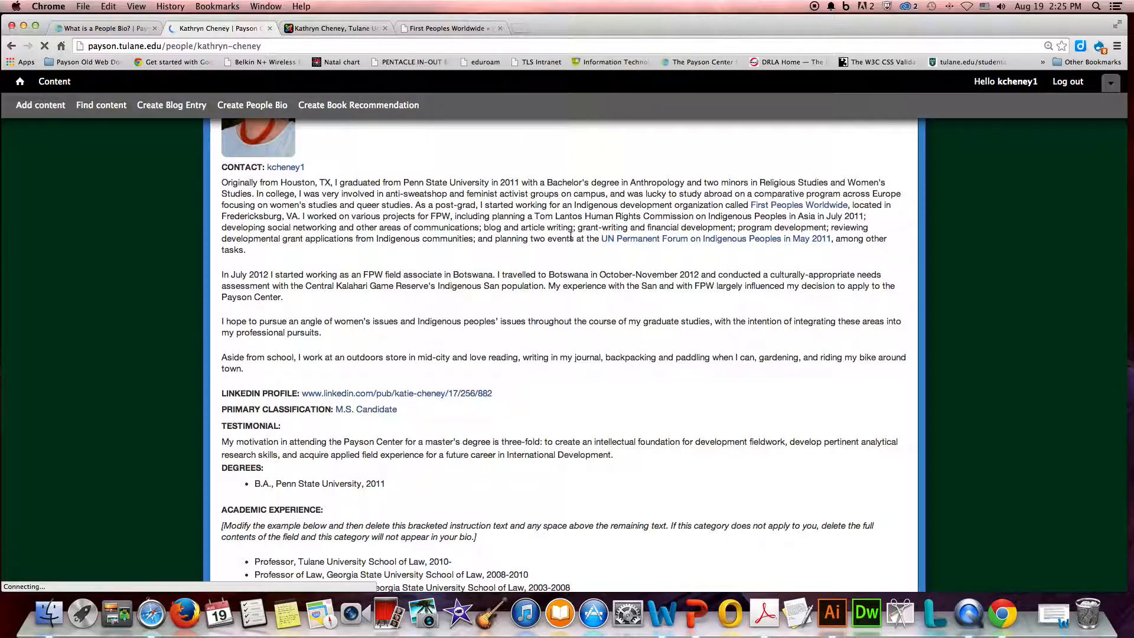
Step: Reopen the bio's LinkedIn profile link and sign out of the logged-in LinkedIn account
scroll(520, 216, "up", 3)
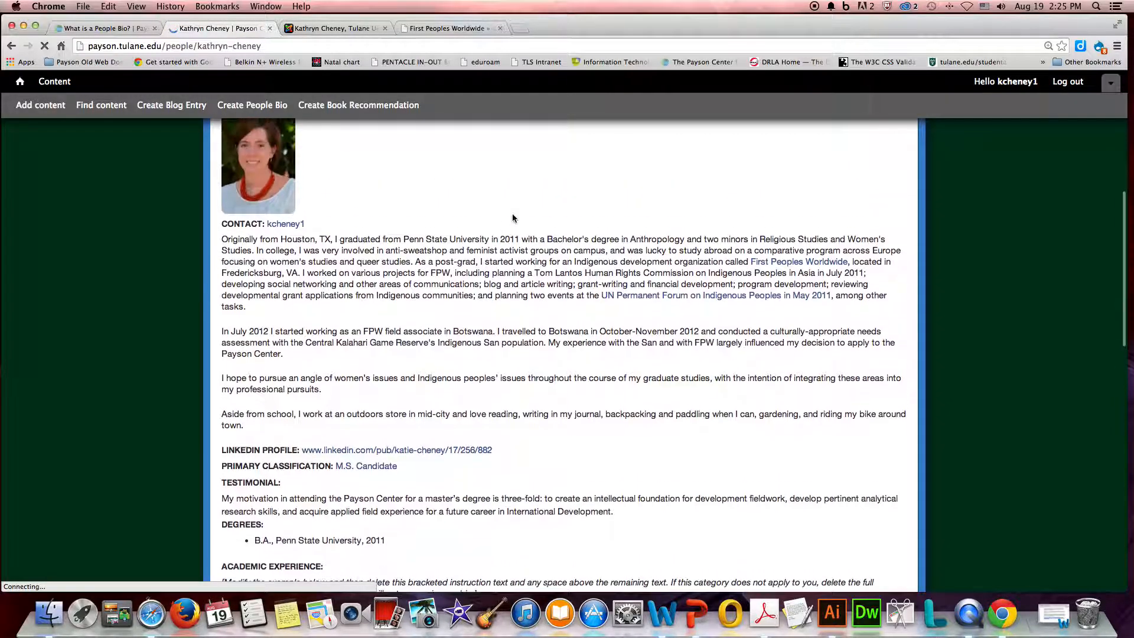
left_click(360, 484)
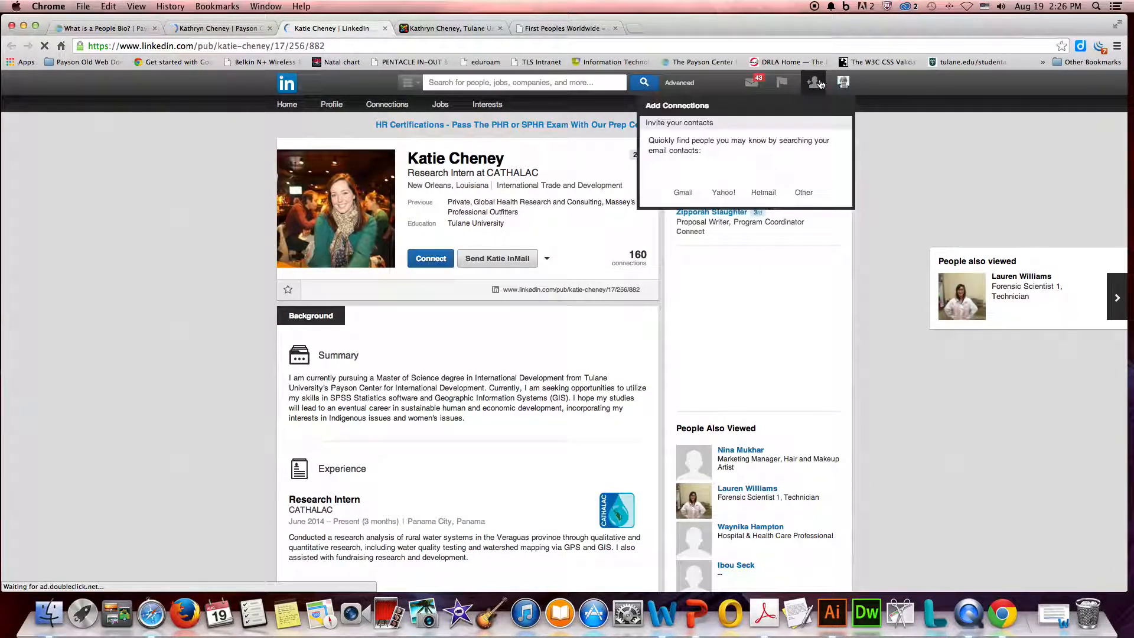
left_click(839, 82)
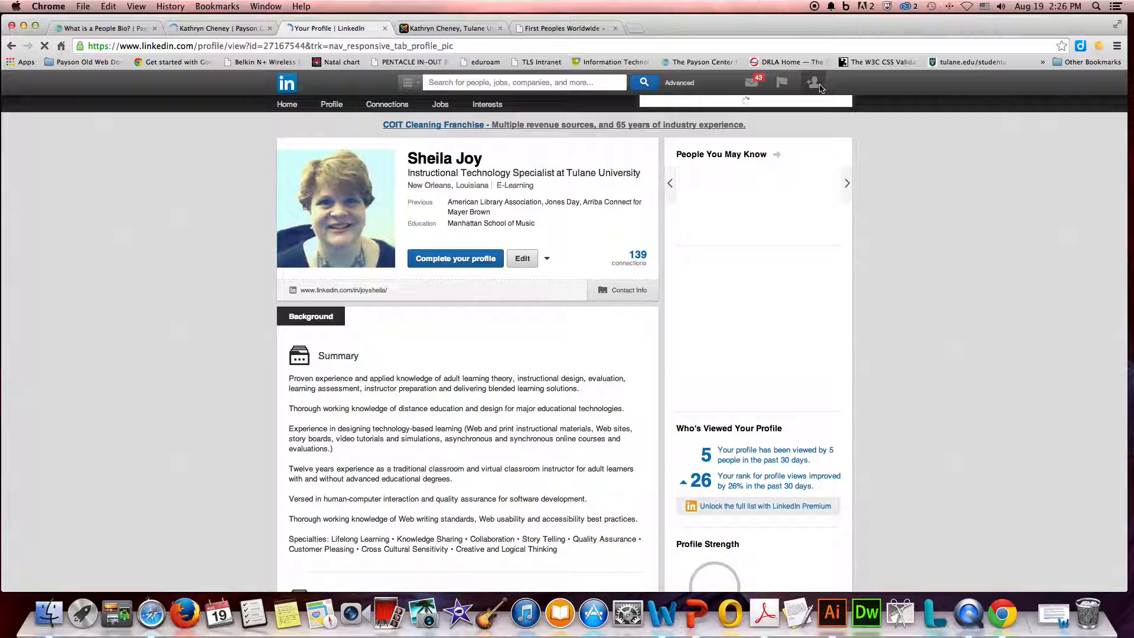
mouse_move(843, 82)
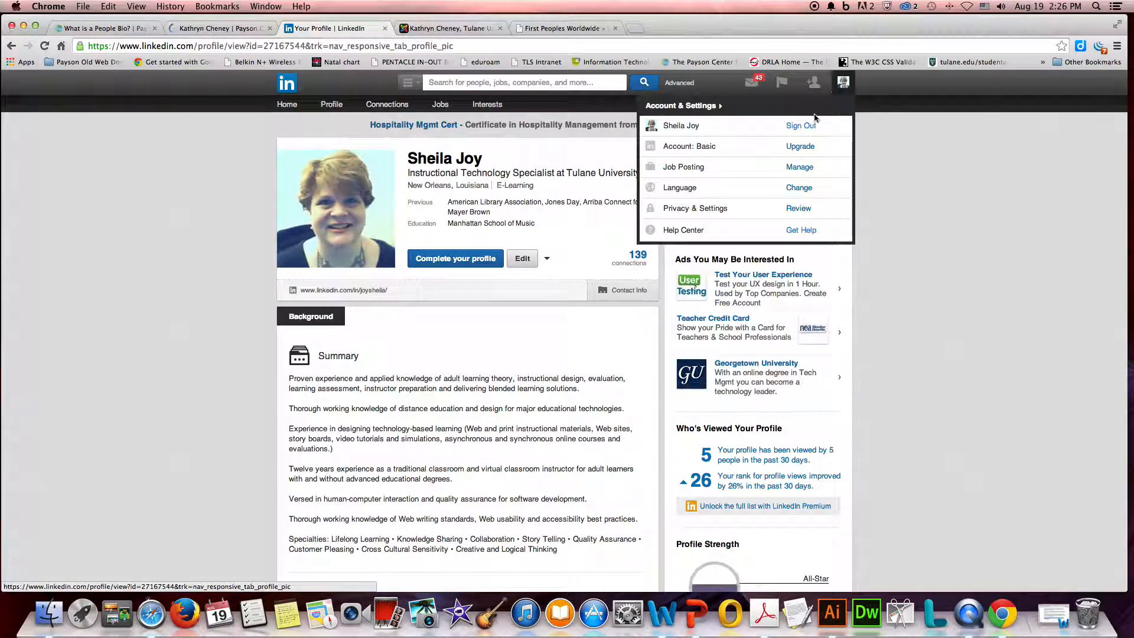
left_click(800, 126)
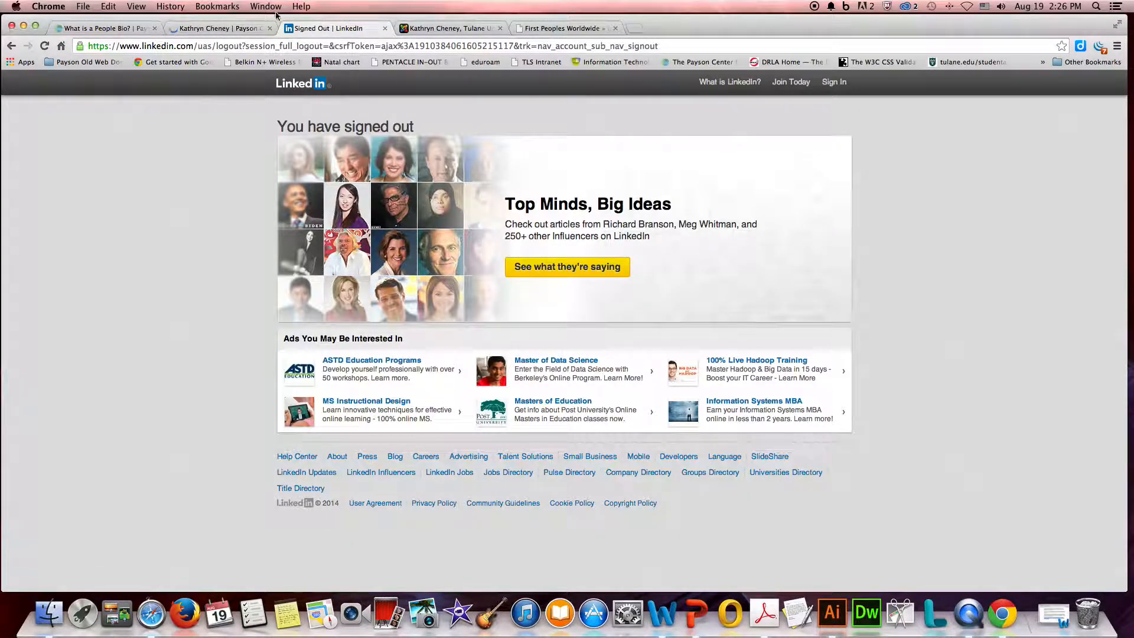
Step: Open the bio's LinkedIn profile link while signed out, review the public profile and close its tab
left_click(233, 28)
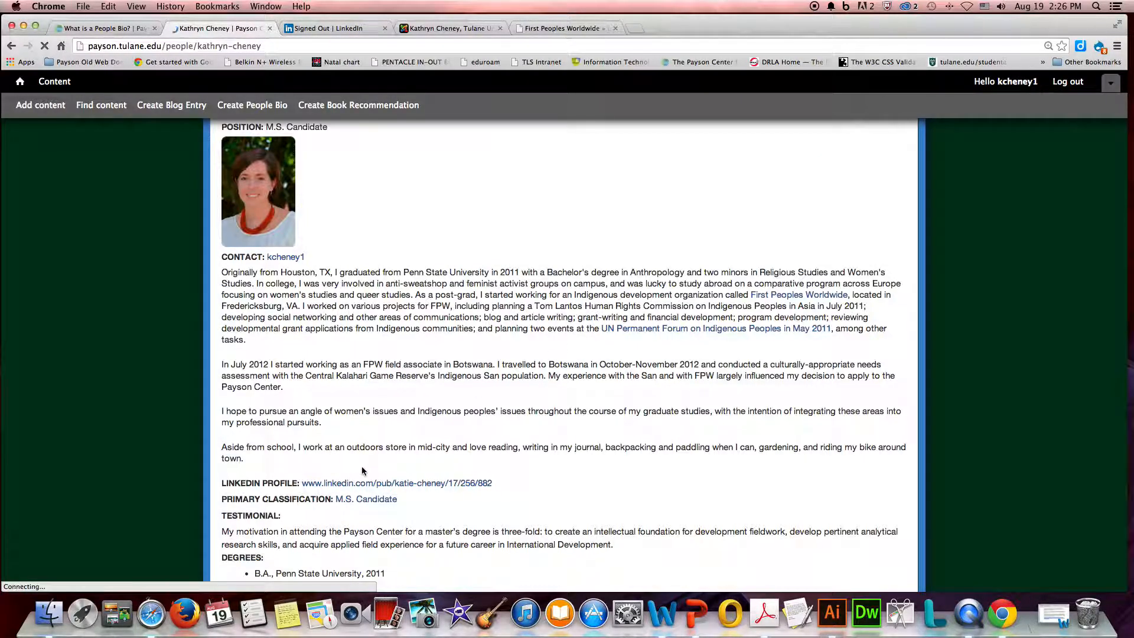
left_click(395, 483)
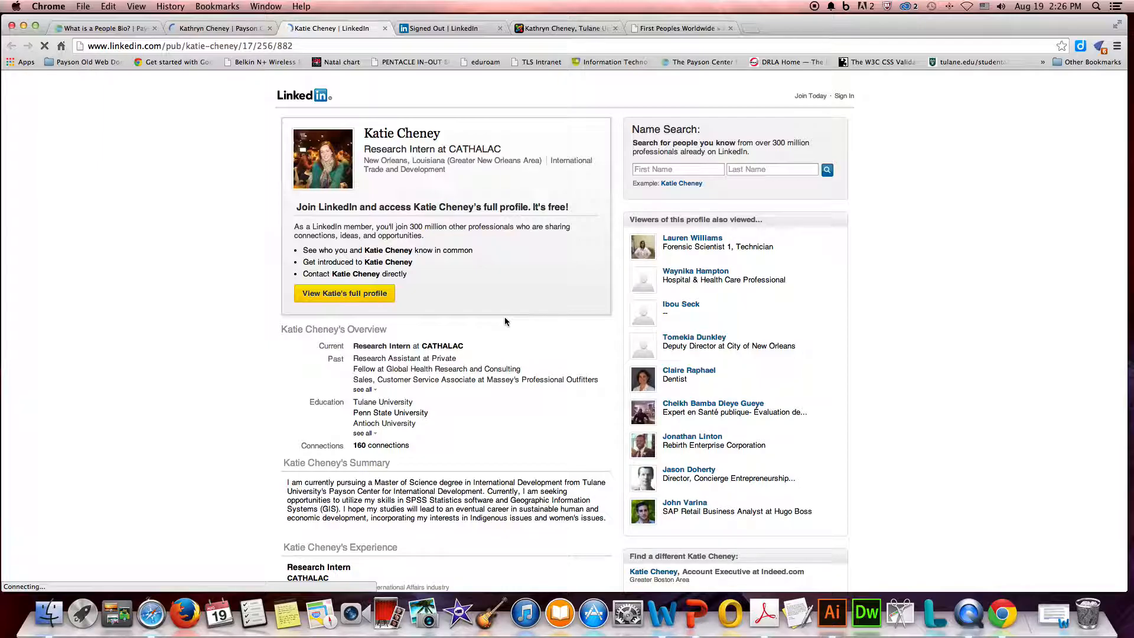
scroll(505, 319, "down", 6)
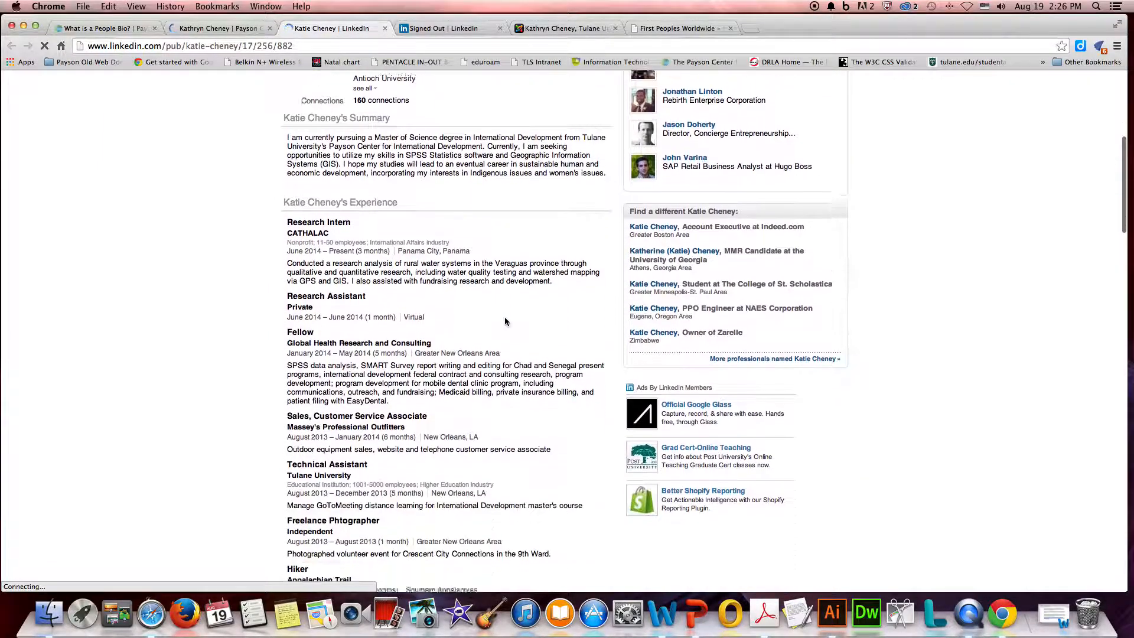
scroll(505, 322, "down", 5)
scroll(411, 140, "up", 8)
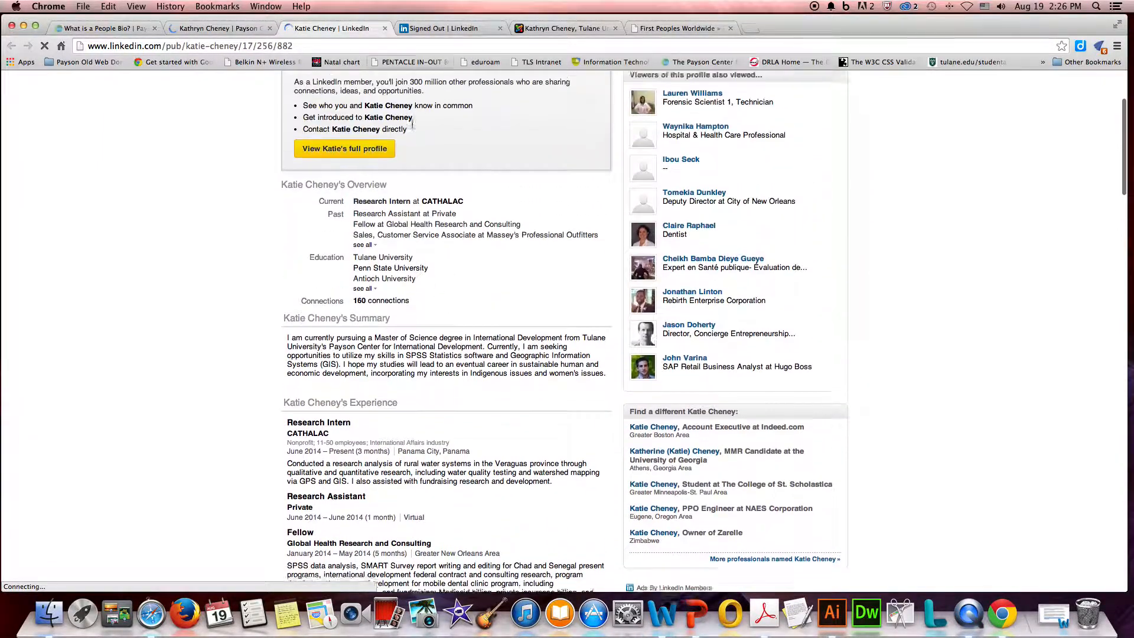
left_click(385, 28)
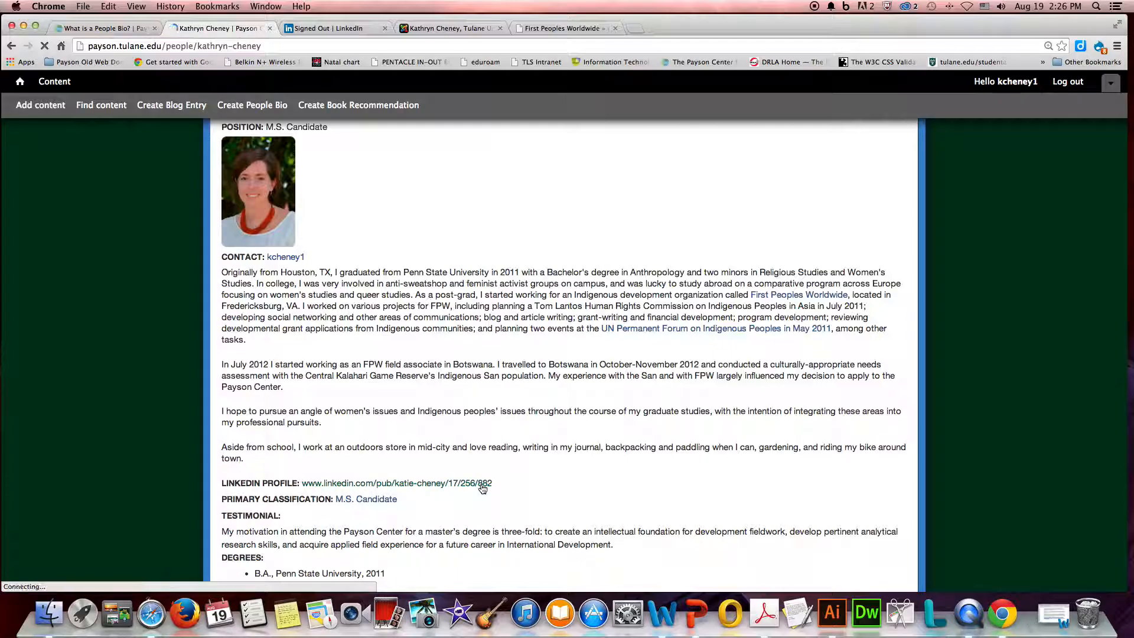
Step: Review the bio's remaining sections, from the testimonial and degrees through publications to research specializations and country experience
scroll(531, 466, "down", 2)
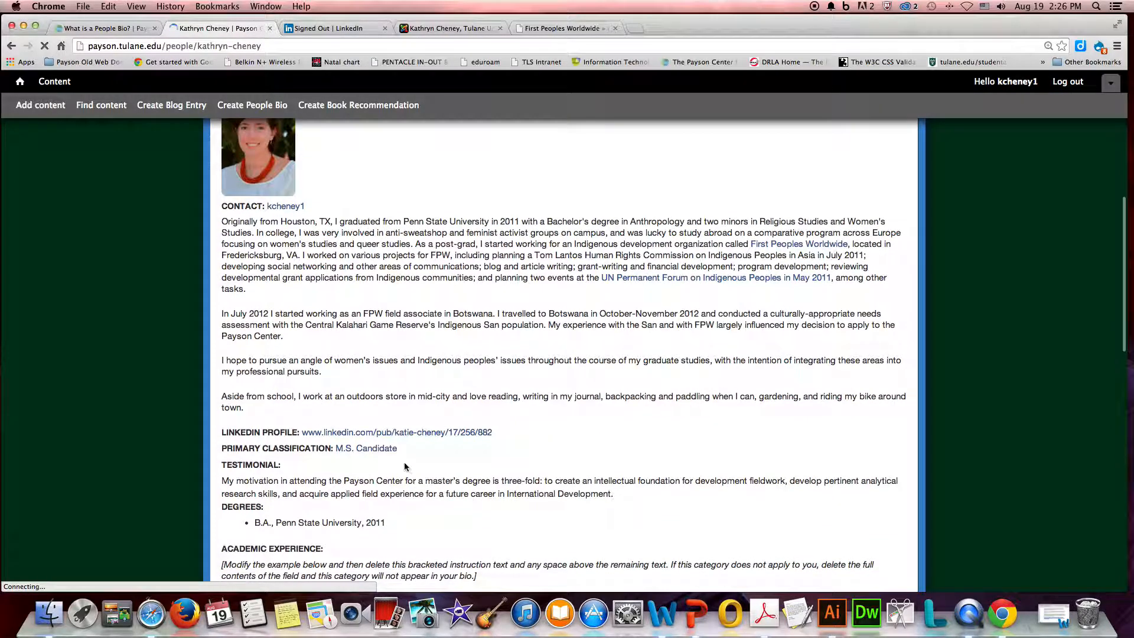
scroll(454, 456, "down", 5)
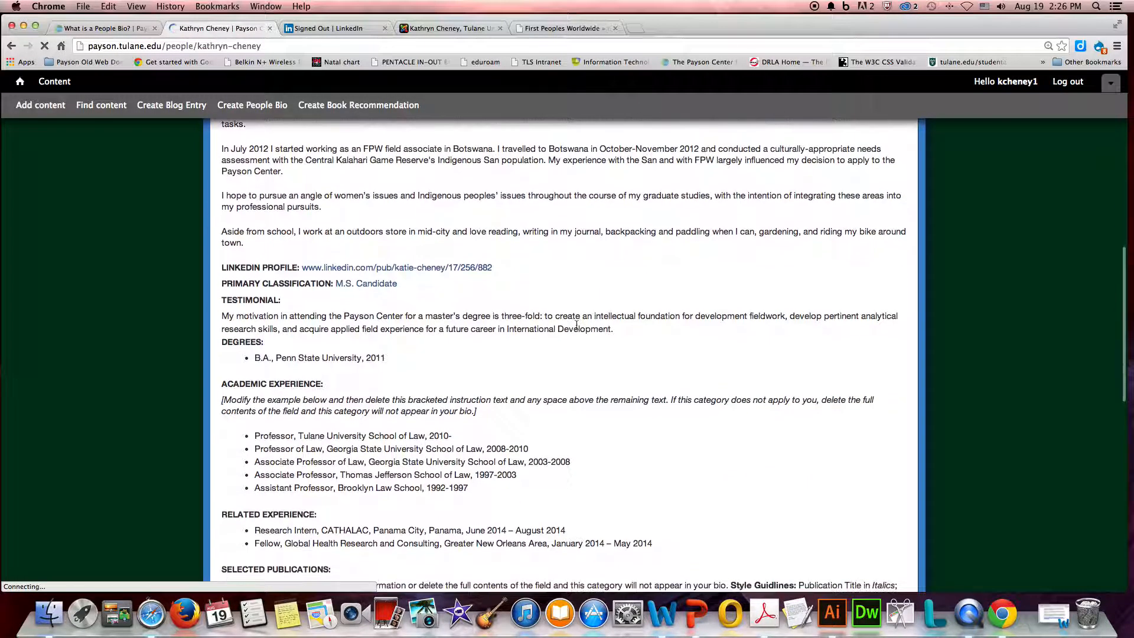
scroll(576, 324, "down", 4)
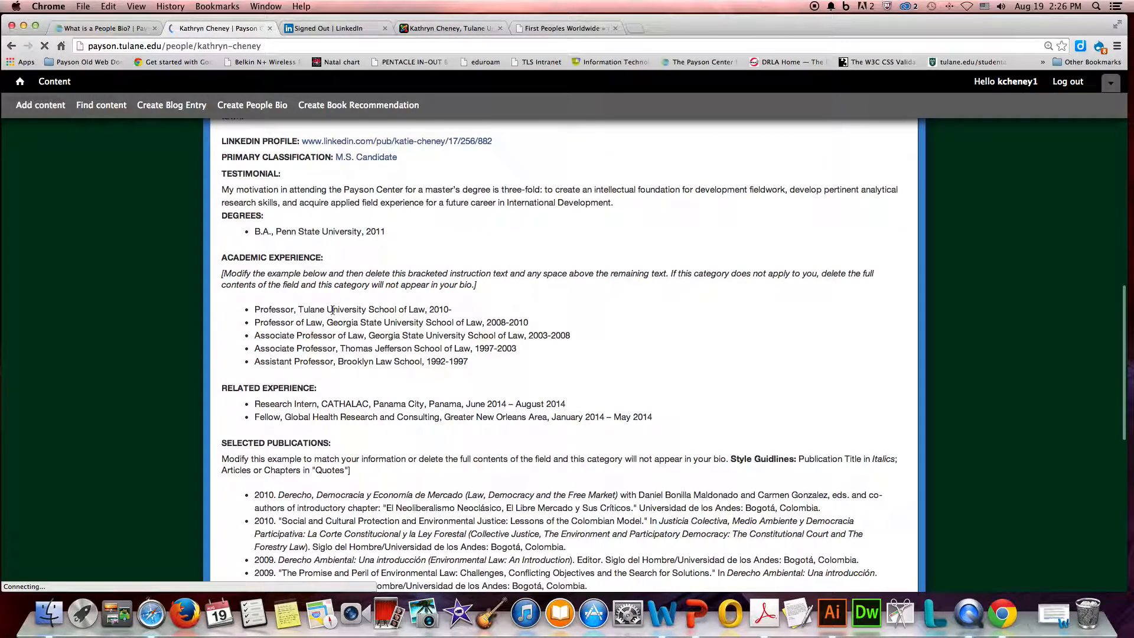
key("ctrl+Up")
left_click(534, 374)
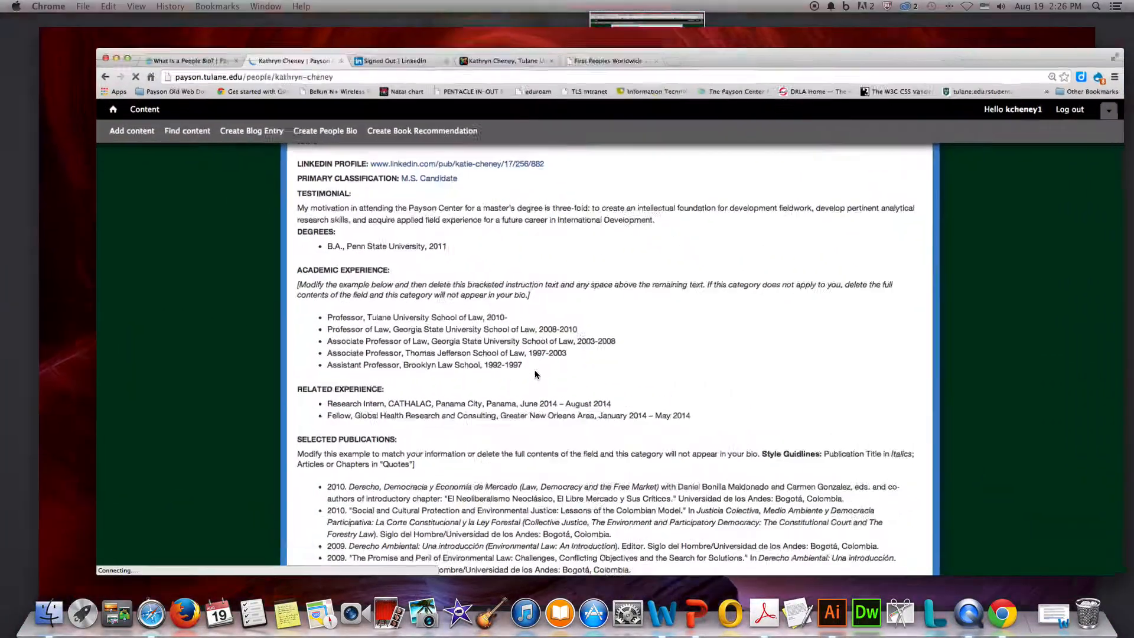
scroll(482, 346, "down", 3)
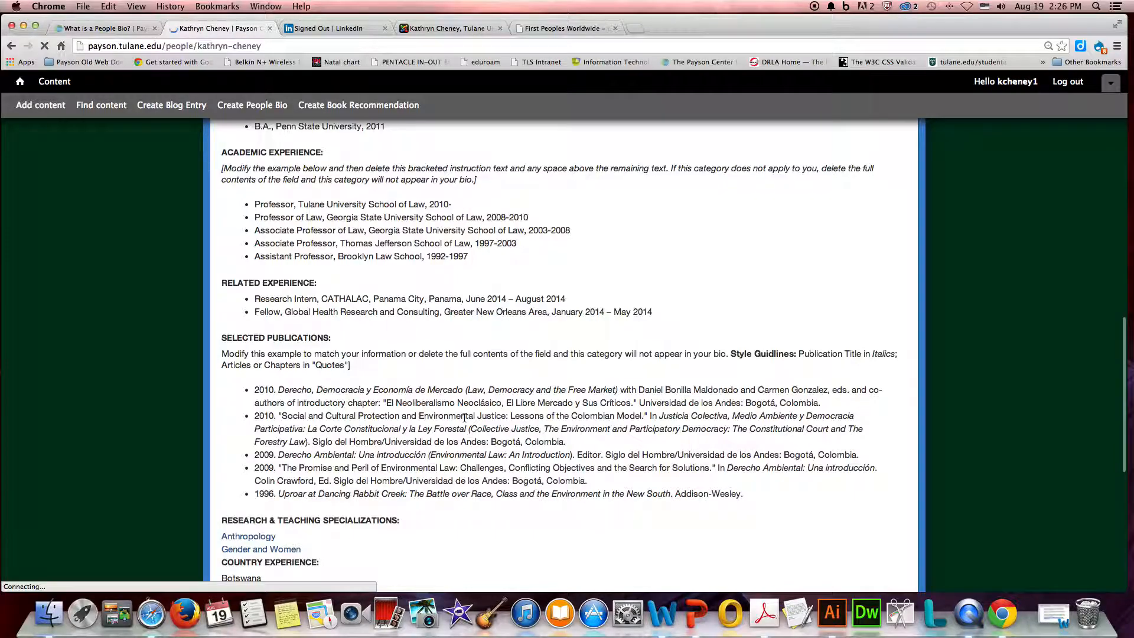
scroll(463, 418, "down", 4)
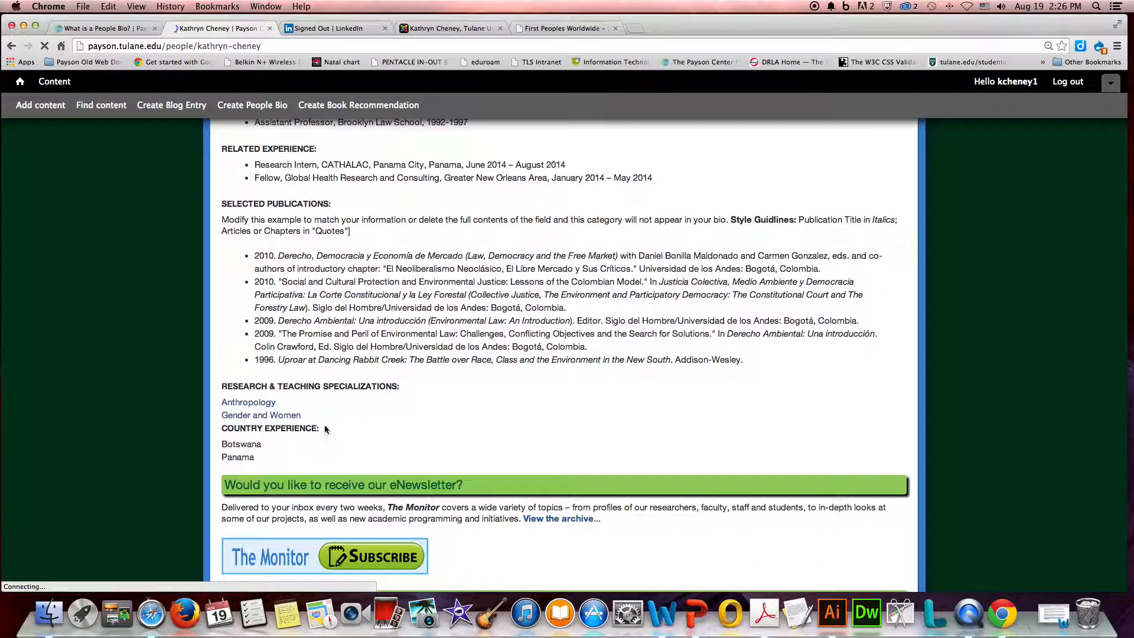
Step: Open the bio's Anthropology specialization, review the listing of people who share it, and return to the bio
left_click(253, 404)
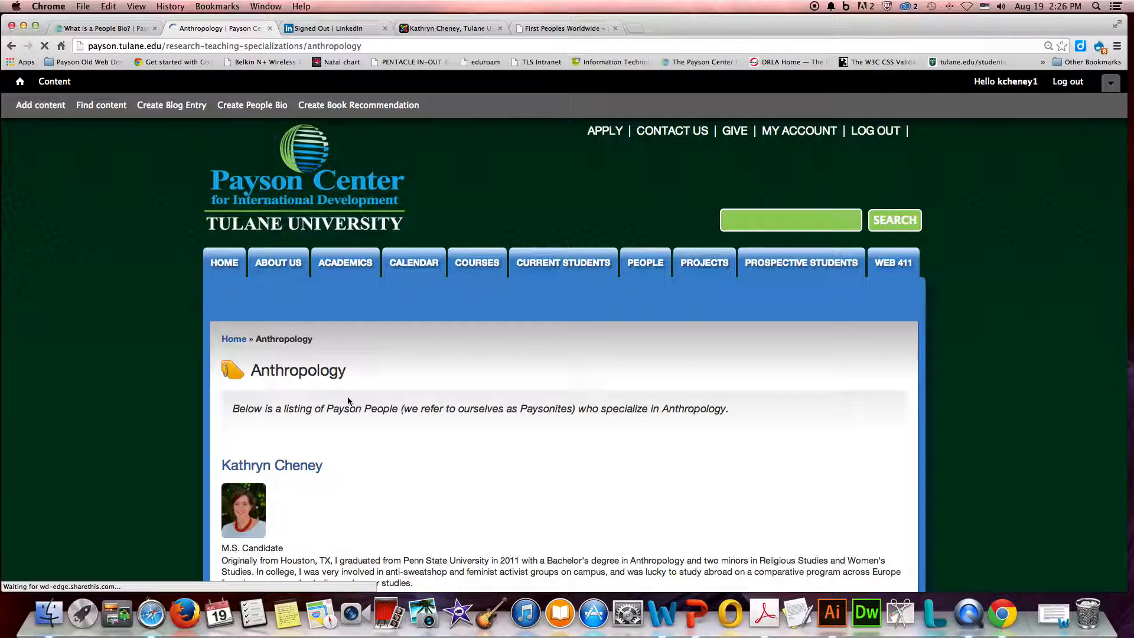
scroll(372, 418, "down", 1)
scroll(374, 419, "down", 10)
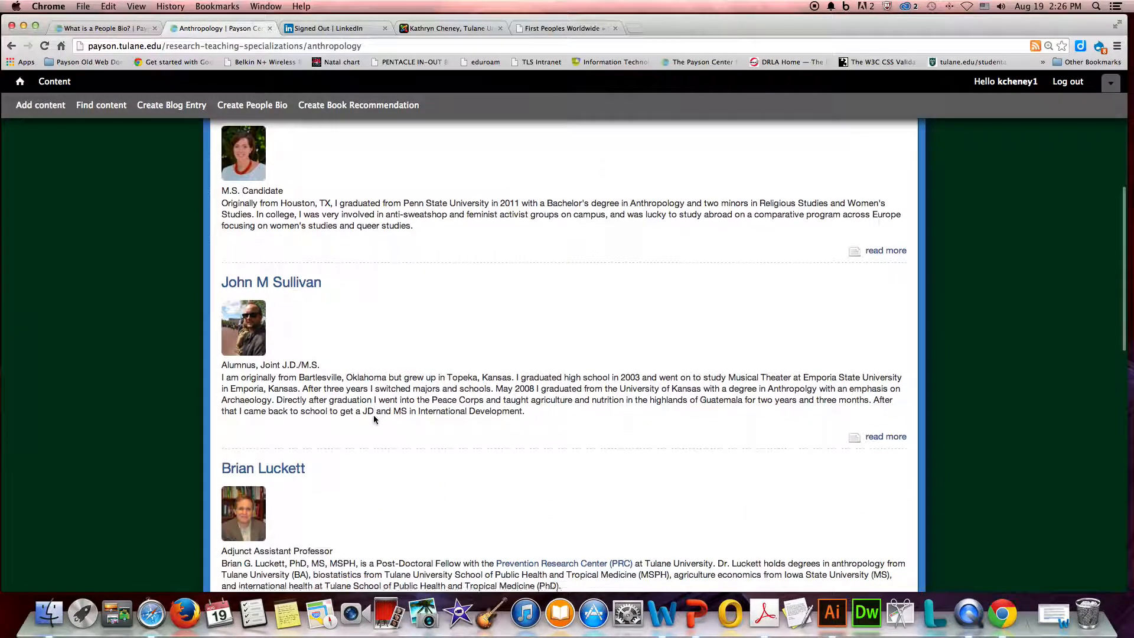
scroll(373, 420, "down", 4)
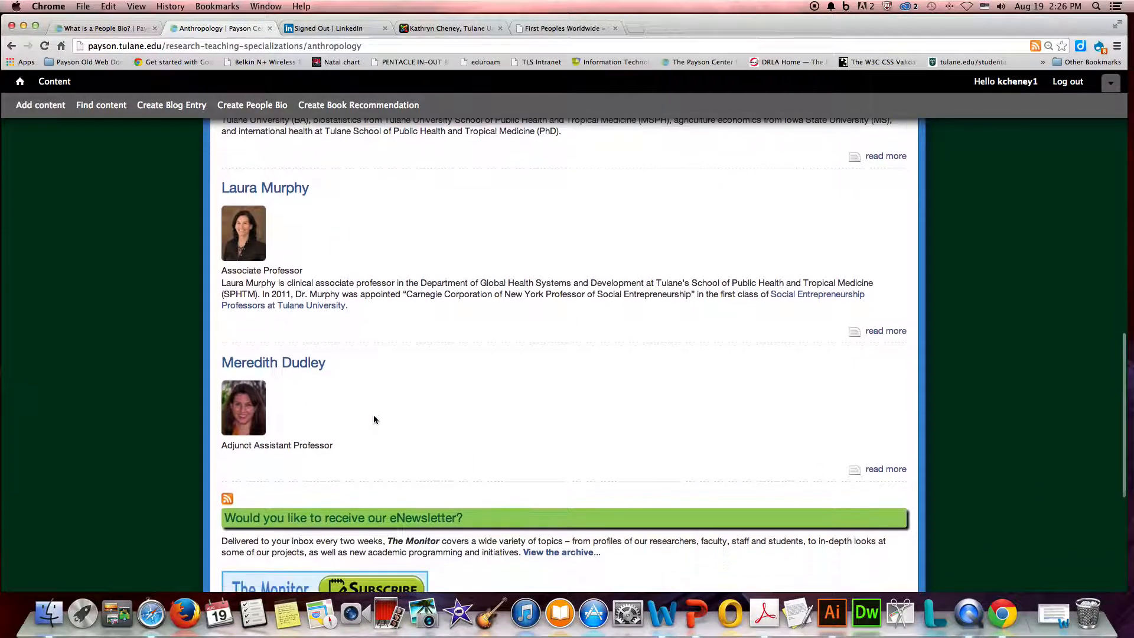
scroll(394, 374, "up", 8)
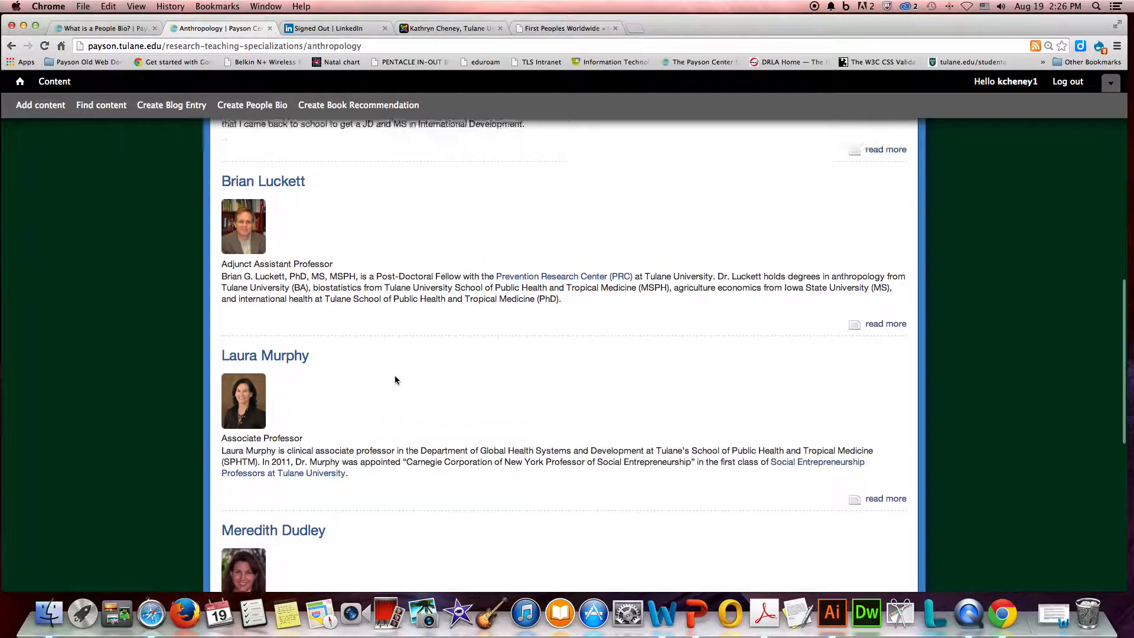
scroll(373, 328, "up", 3)
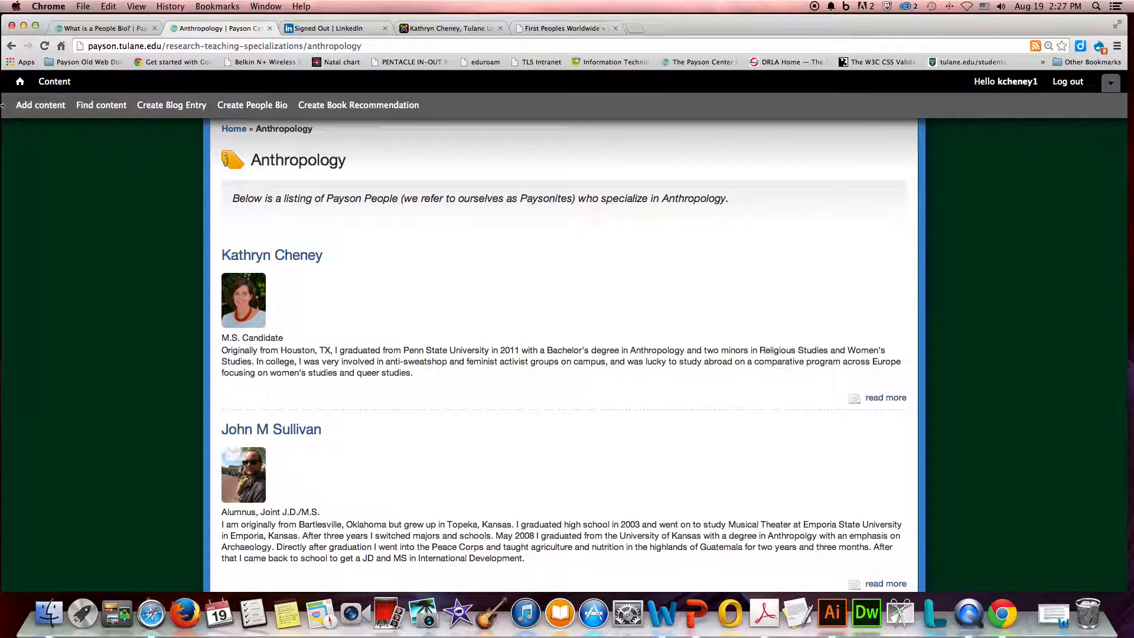
left_click(10, 47)
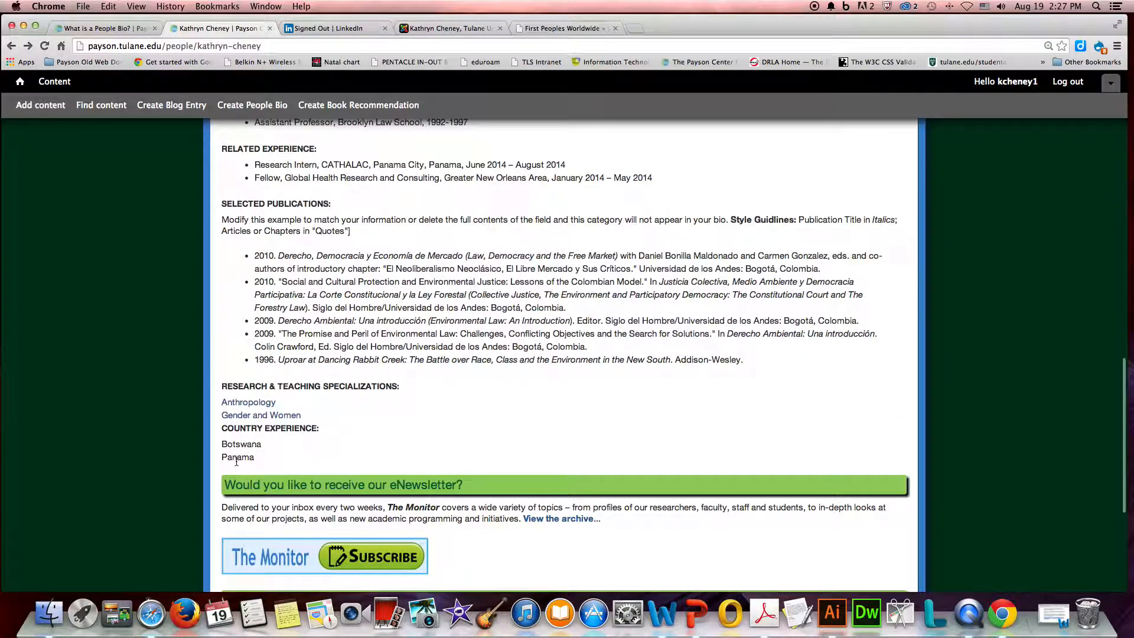
Step: Open the Project Map page from the site's Projects section and examine its marker color key and map
scroll(356, 460, "up", 8)
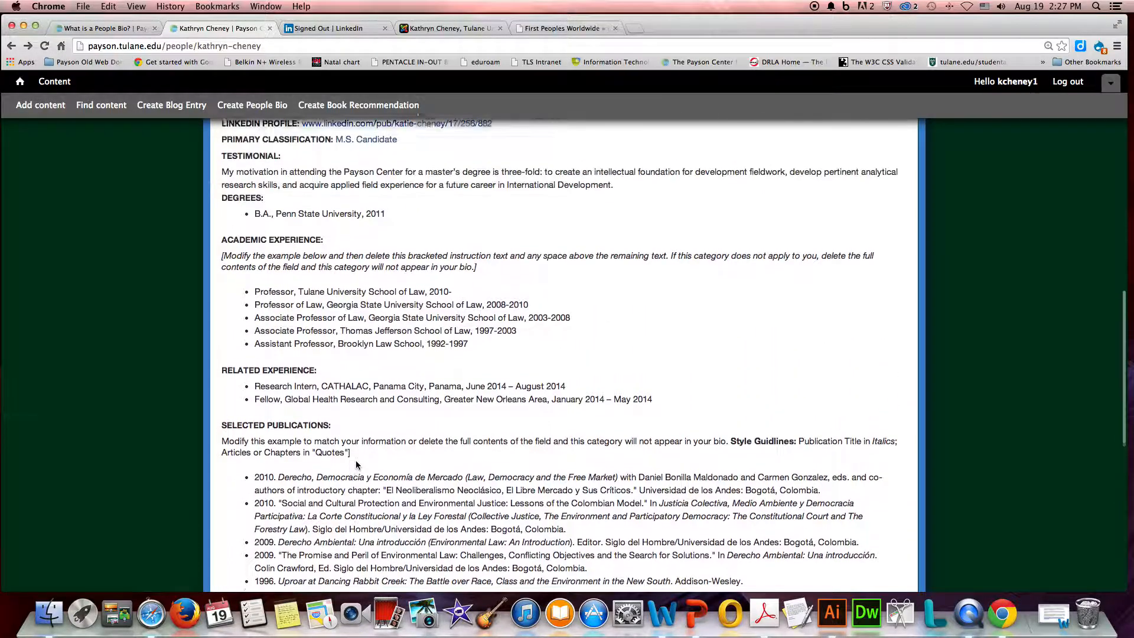
scroll(356, 465, "up", 10)
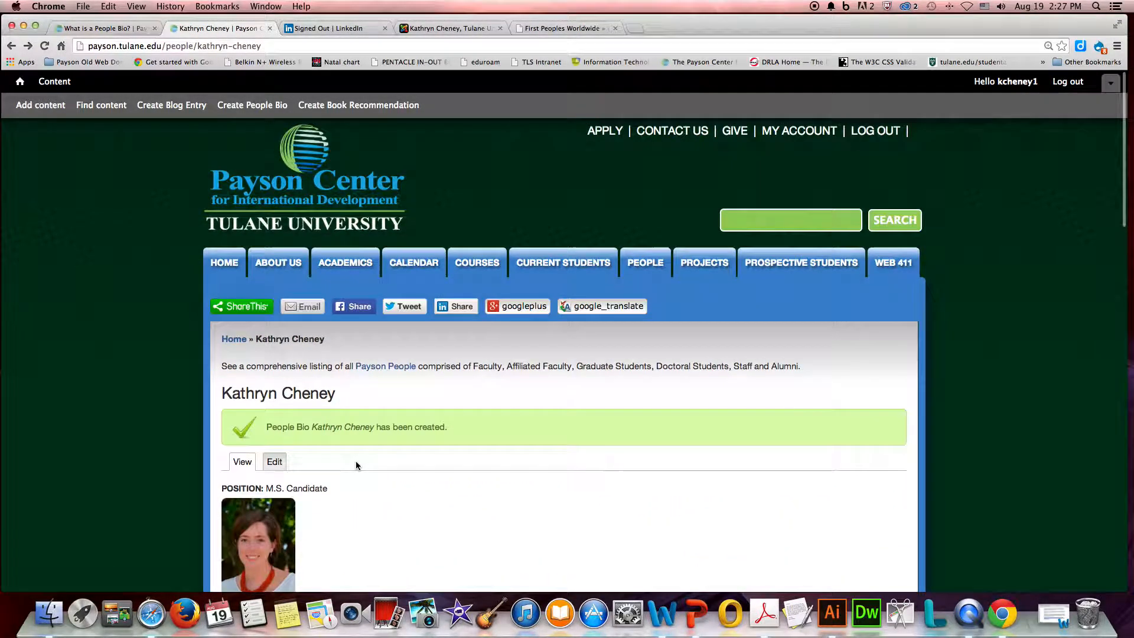
mouse_move(704, 263)
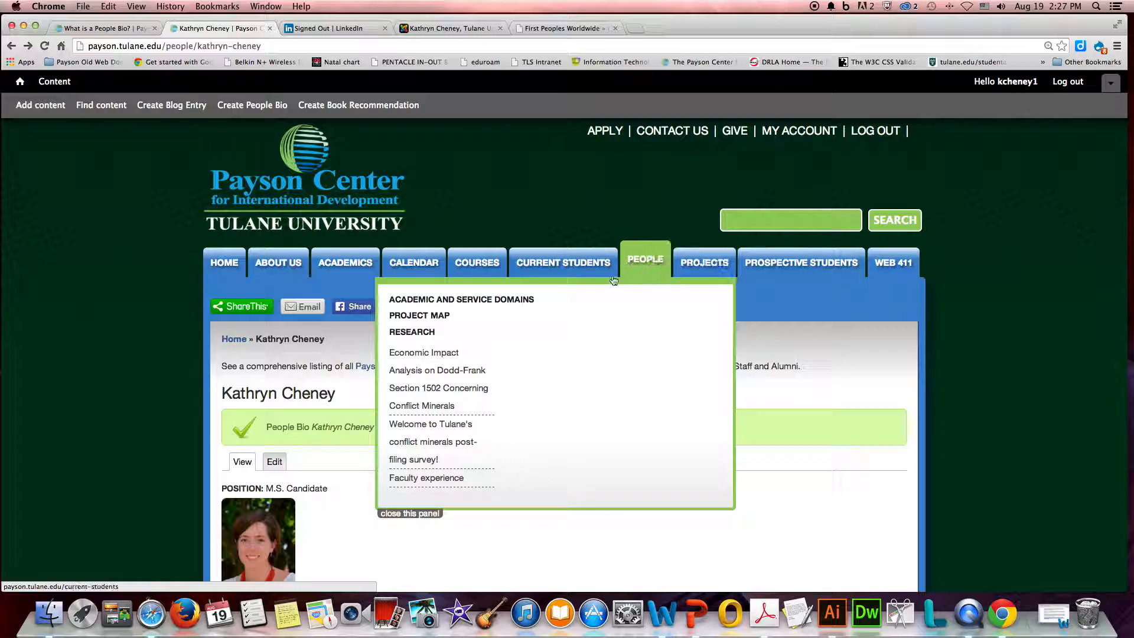
left_click(412, 316)
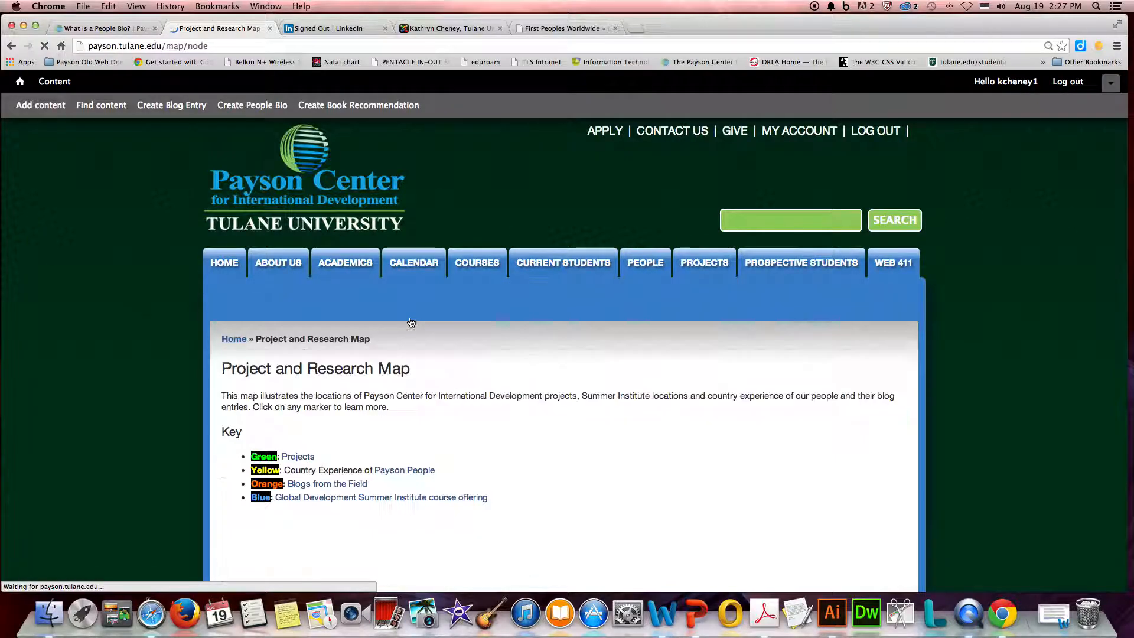
scroll(685, 494, "down", 1)
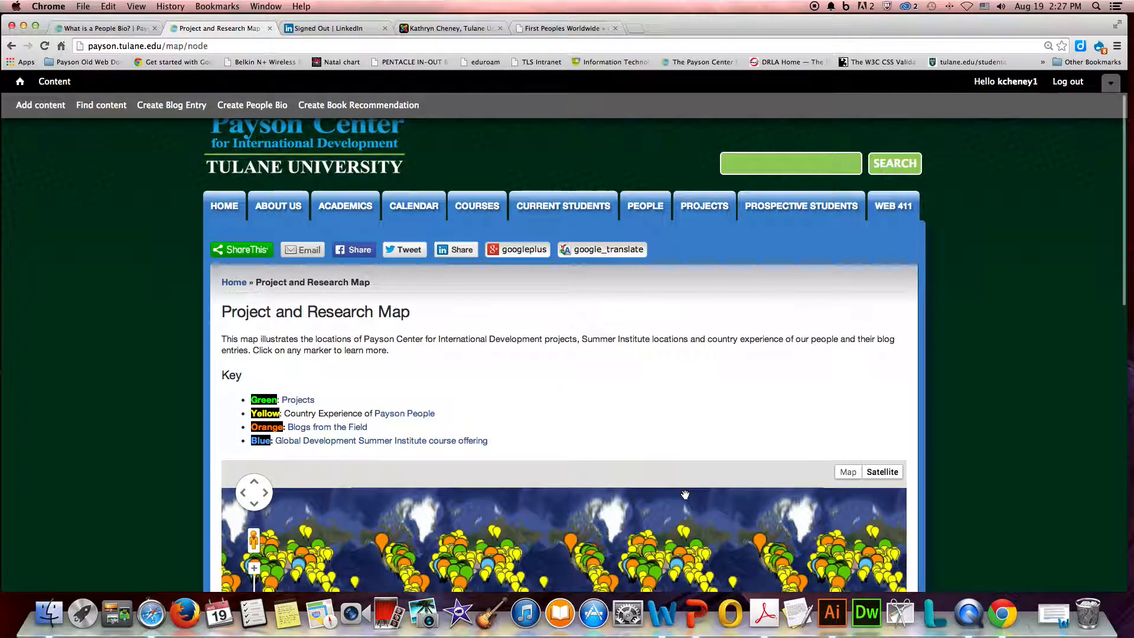
scroll(945, 515, "up", 1)
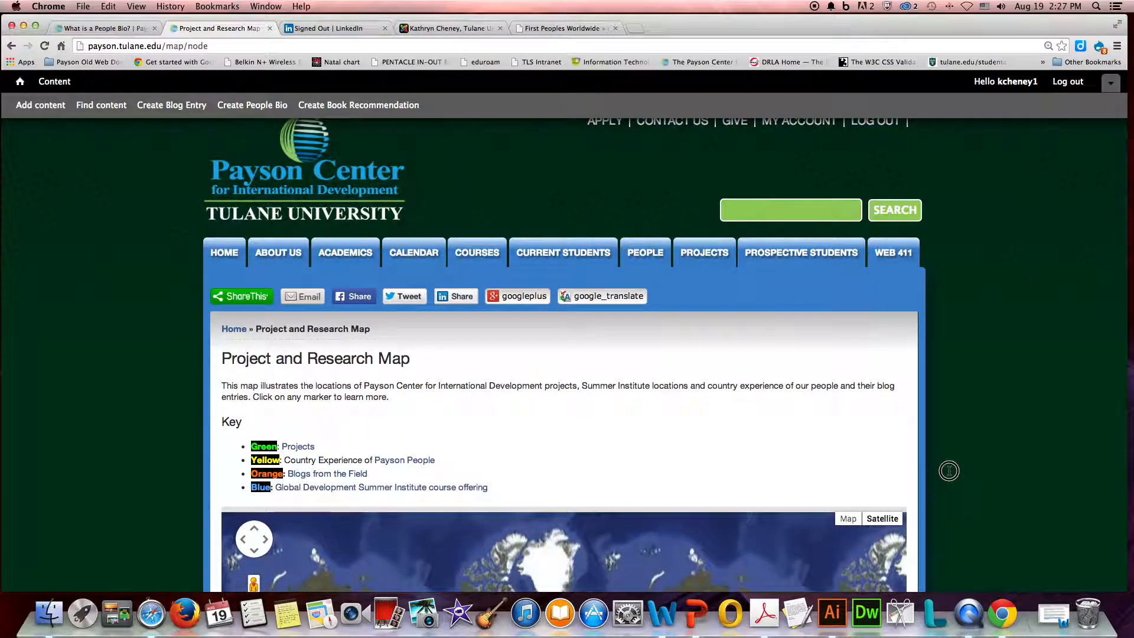
Step: Zoom the project map in on southern Africa, view the bio summary behind a yellow Botswana marker, and close it
scroll(1011, 469, "down", 3)
scroll(1011, 469, "down", 6)
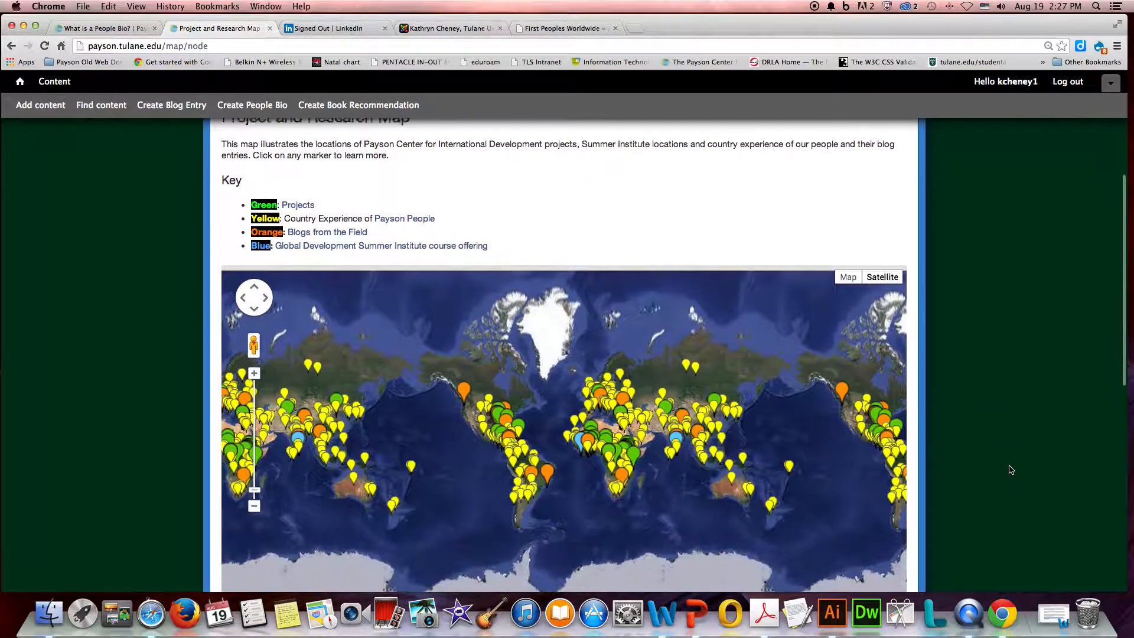
scroll(608, 449, "up", 1)
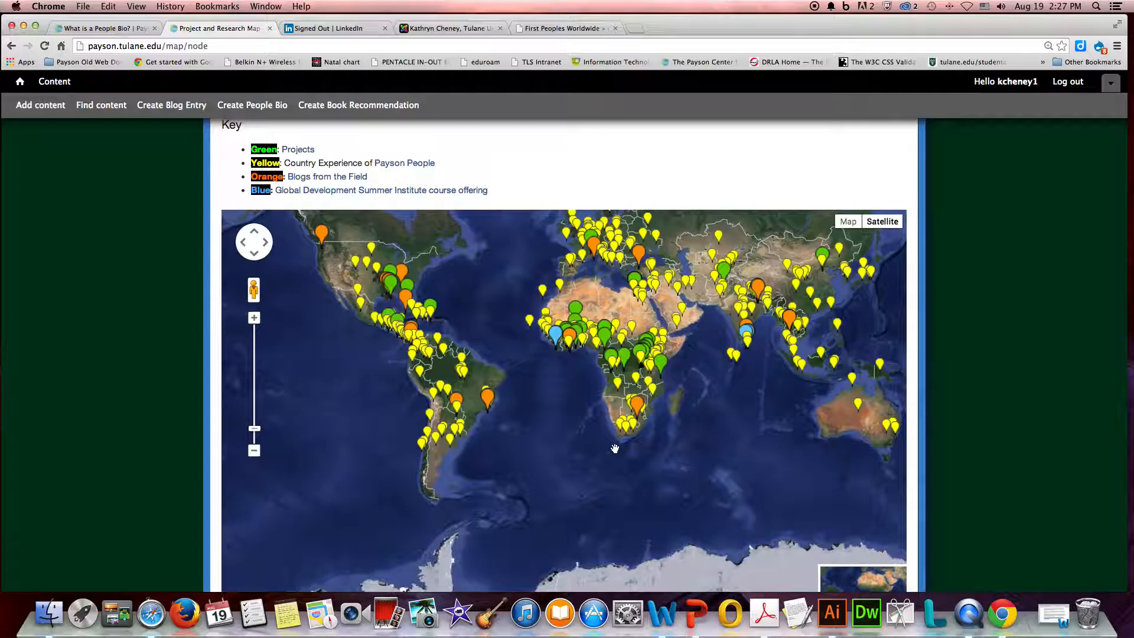
scroll(610, 449, "up", 1)
scroll(615, 450, "up", 1)
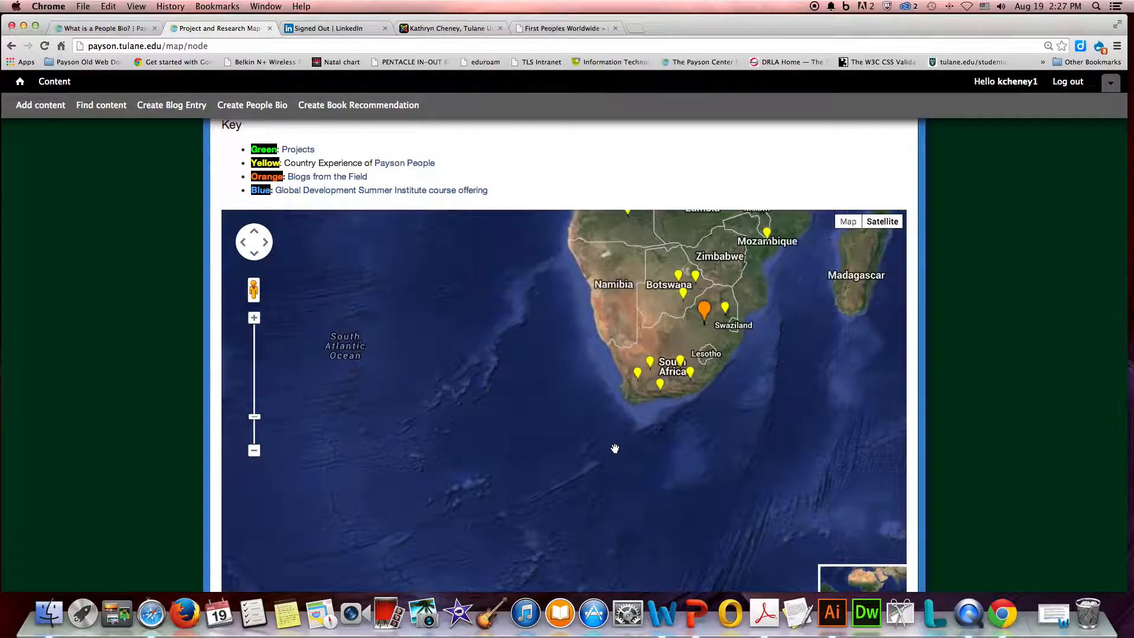
left_click(683, 295)
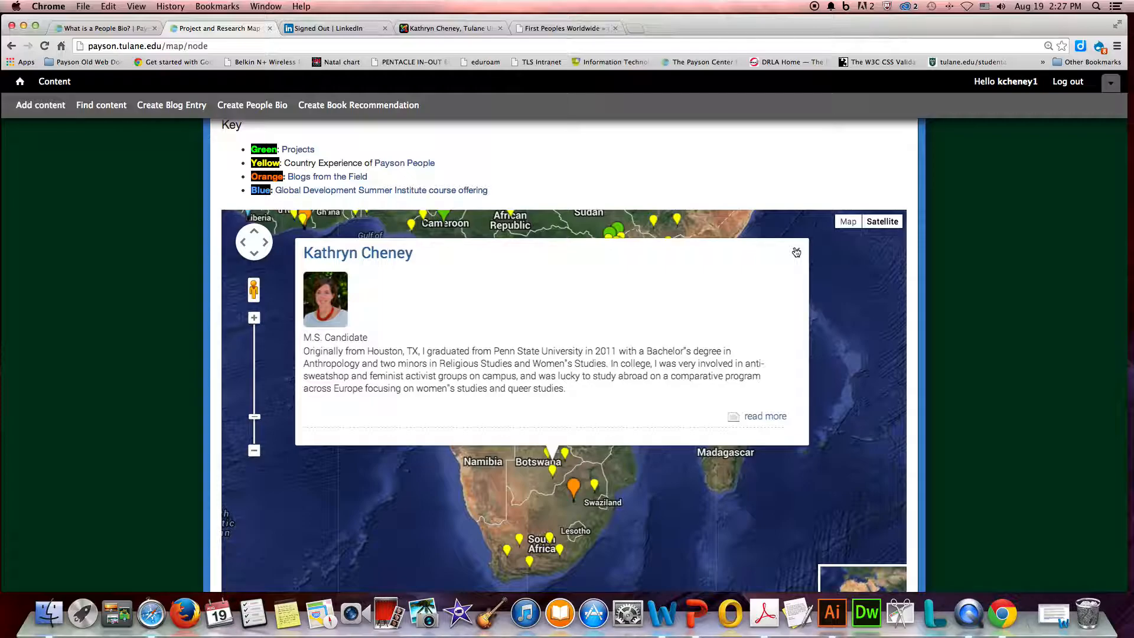
left_click(797, 252)
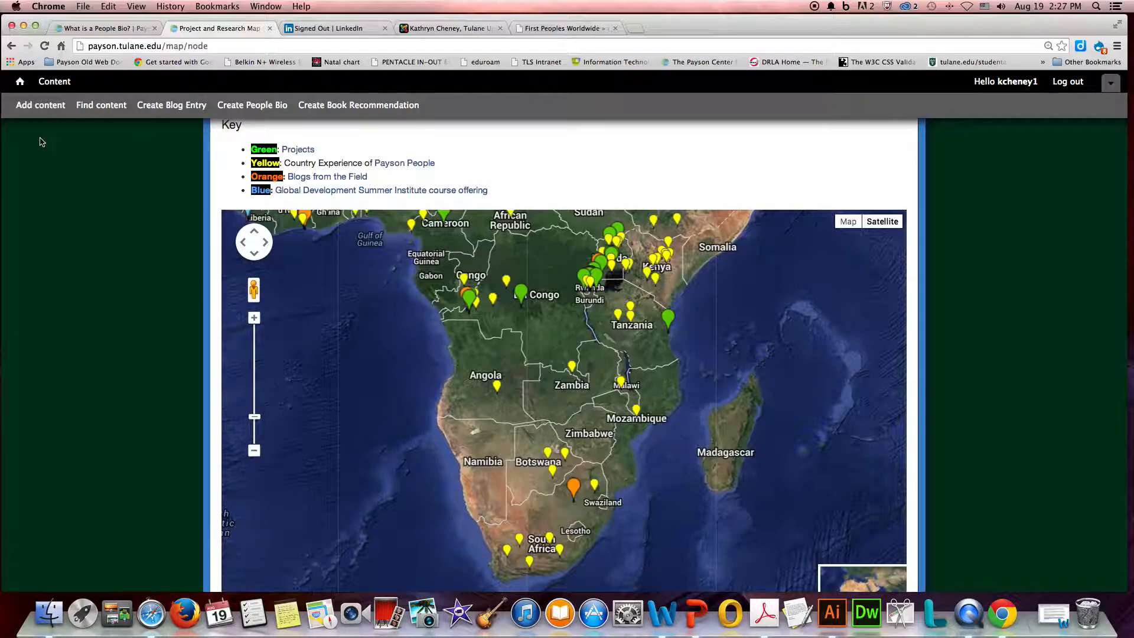
Step: Open the site's content listing and examine which entries offer edit and delete operations
left_click(98, 112)
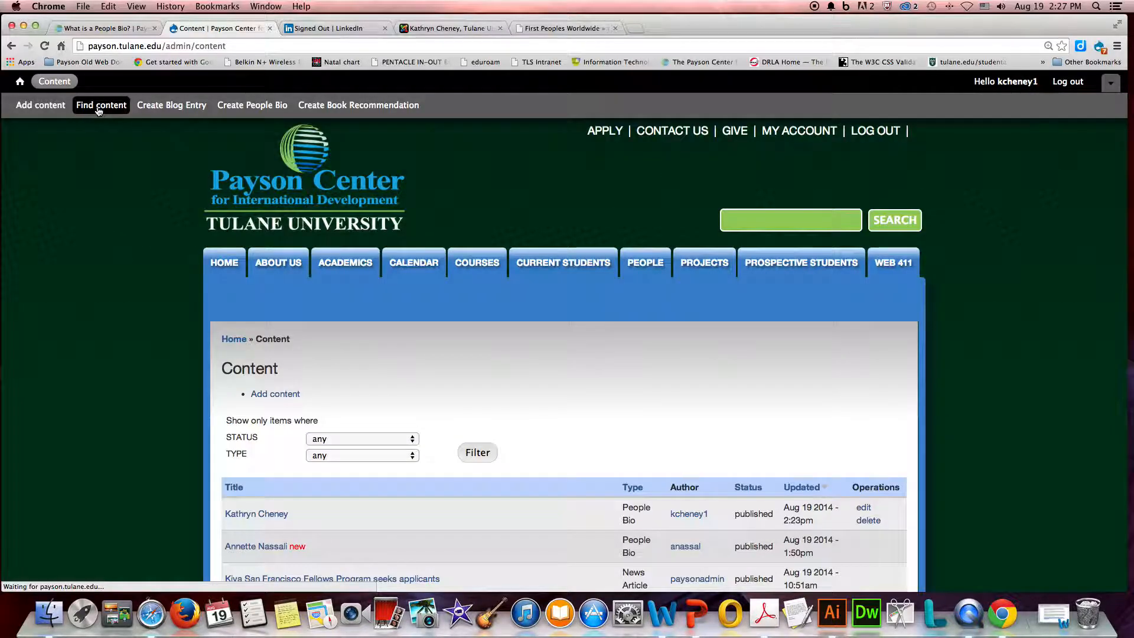
scroll(580, 339, "down", 3)
scroll(580, 341, "down", 1)
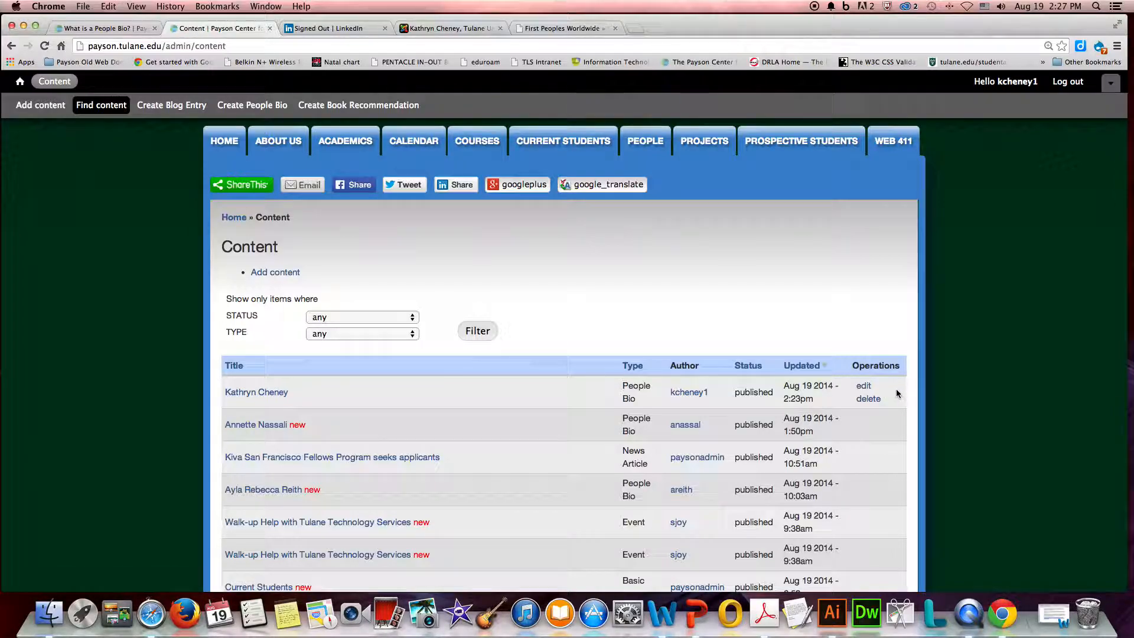
scroll(895, 396, "down", 1)
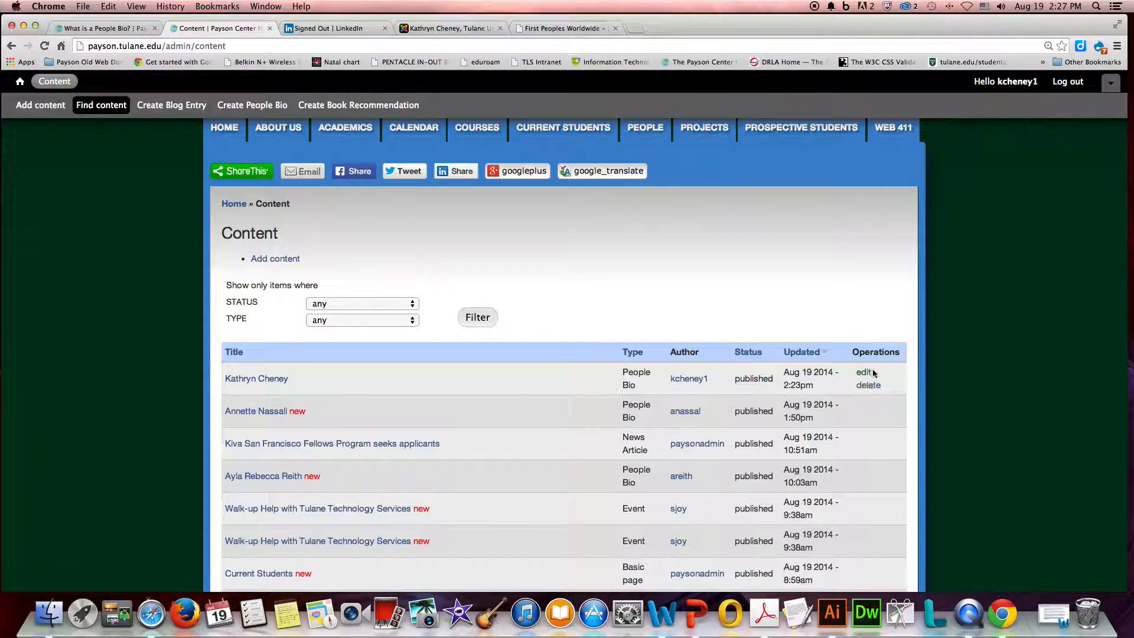
scroll(876, 431, "down", 1)
scroll(877, 434, "down", 1)
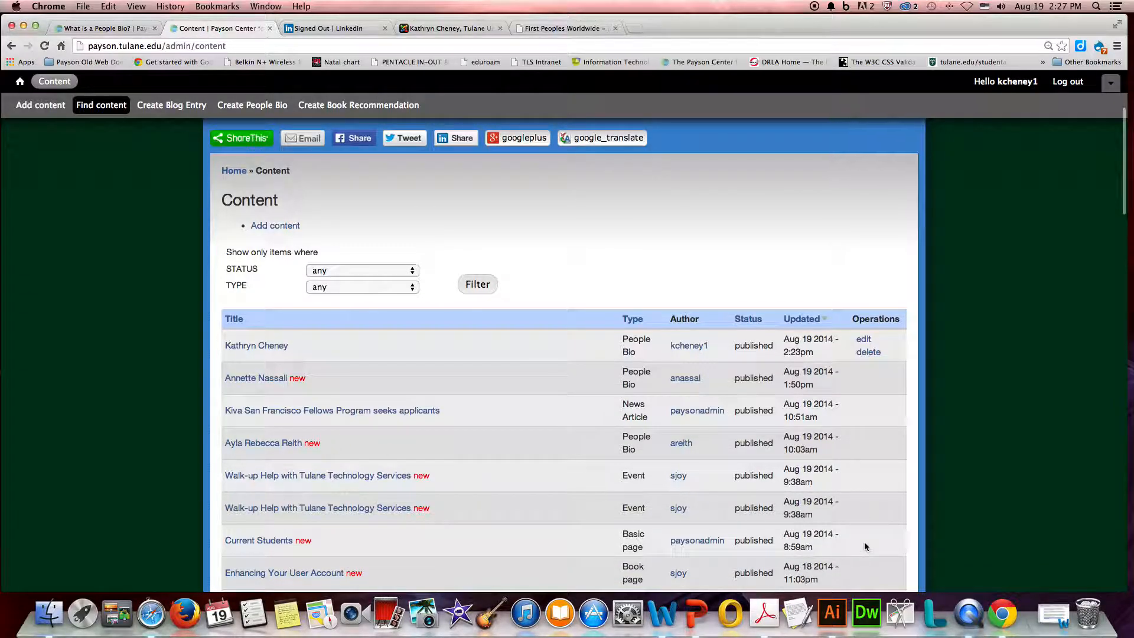
scroll(865, 546, "down", 10)
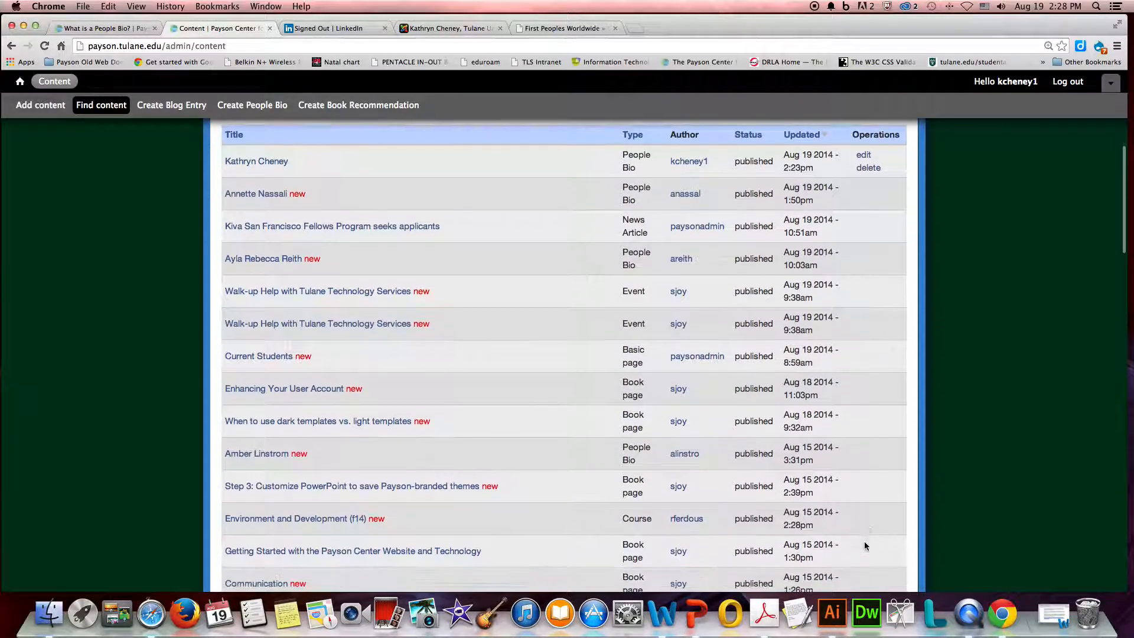
scroll(863, 391, "up", 10)
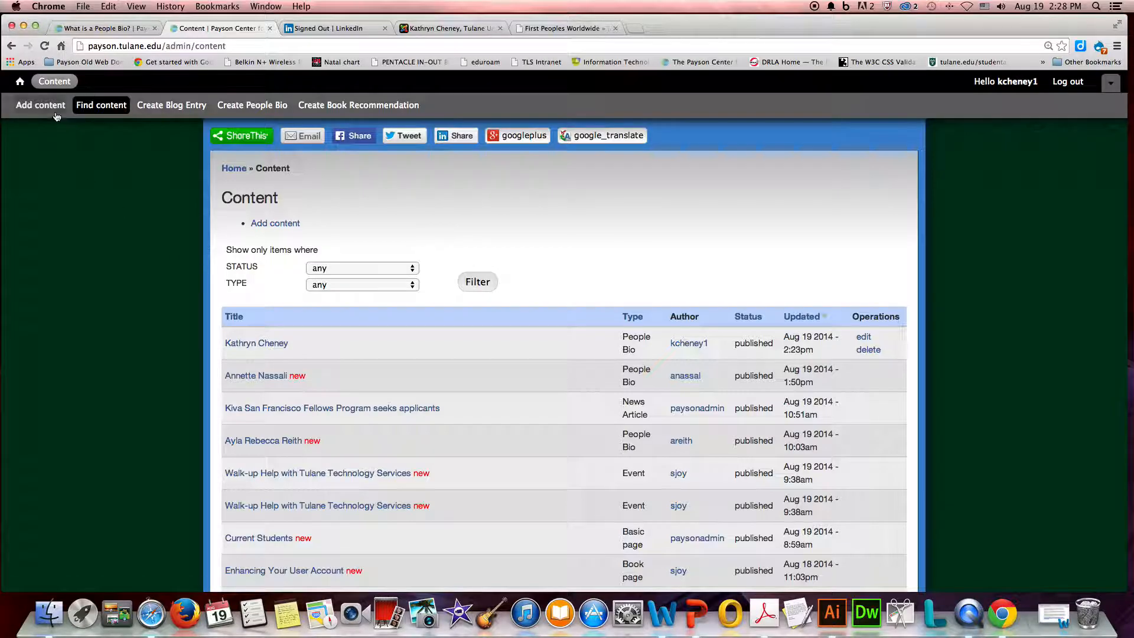
Step: Return to the site's home page, open the Payson People page and look over its faculty listings
left_click(16, 82)
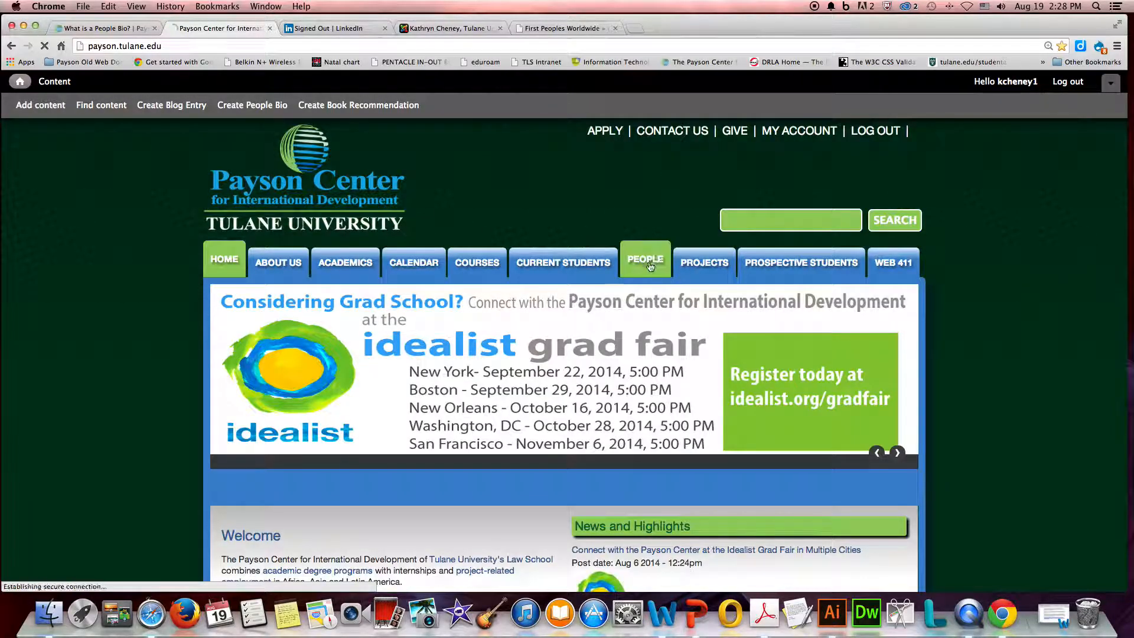
mouse_move(650, 266)
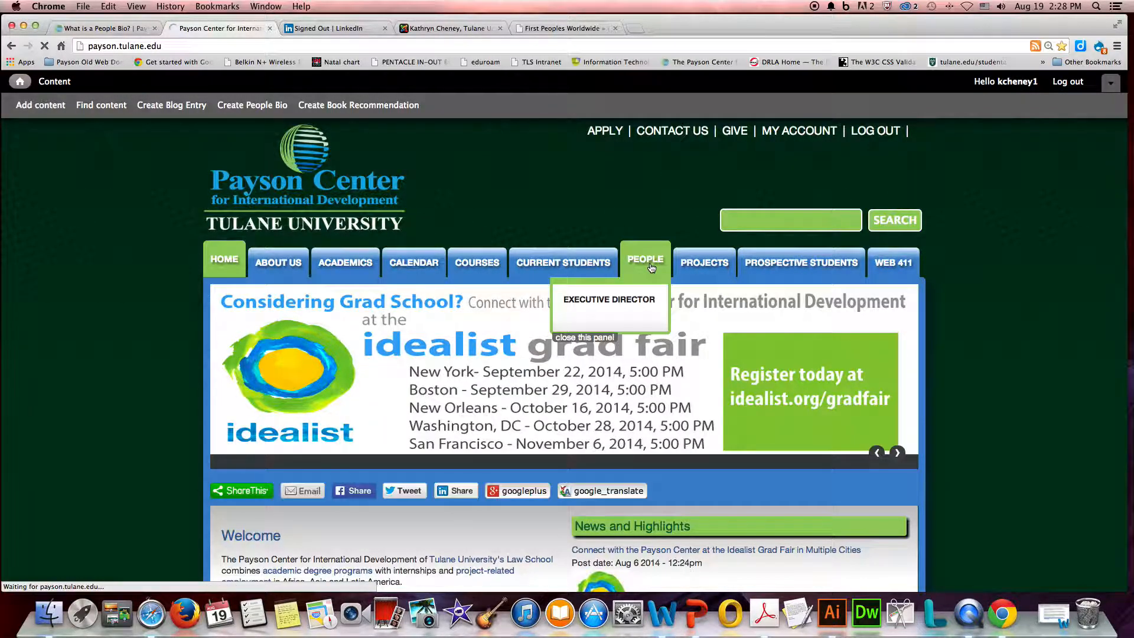
left_click(652, 268)
scroll(656, 301, "down", 5)
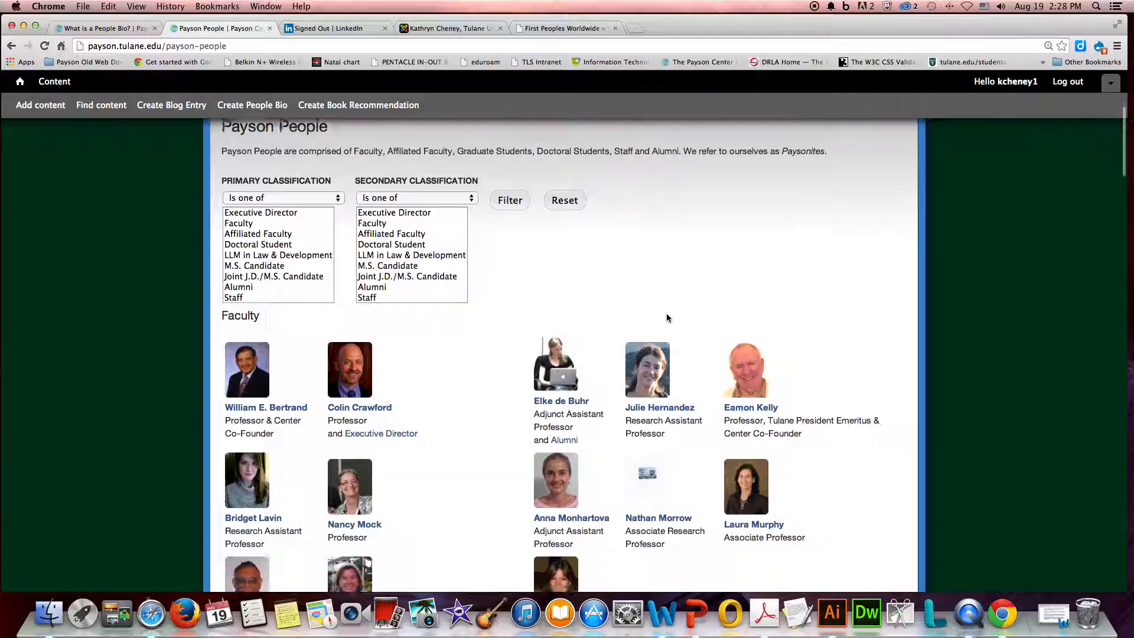
scroll(667, 318, "down", 5)
scroll(668, 319, "up", 10)
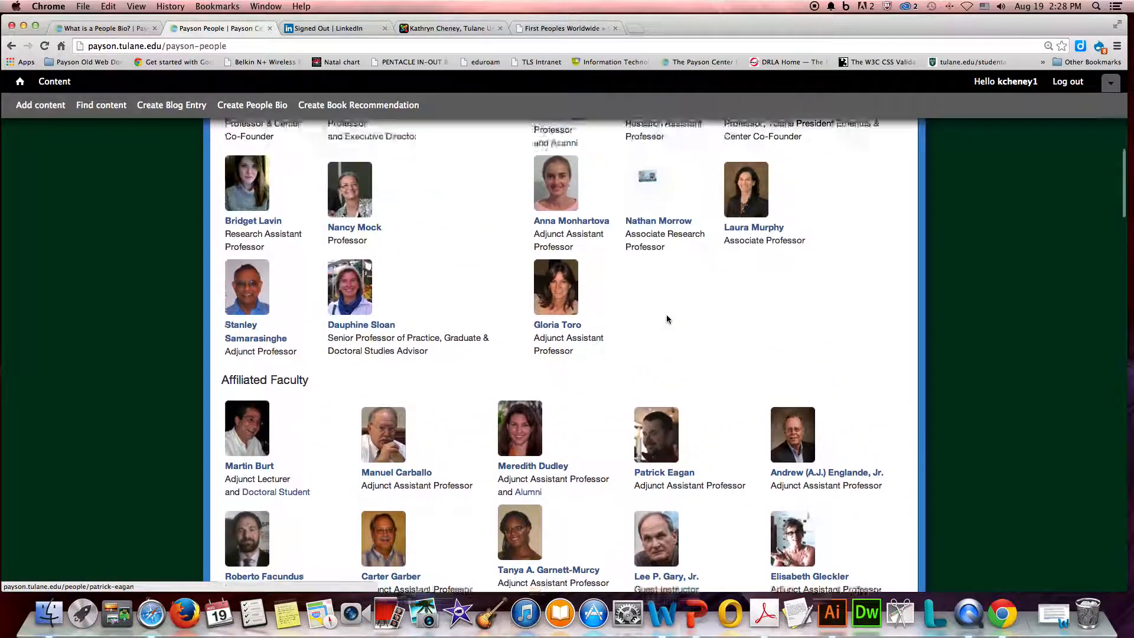
Step: Filter Payson People by the primary classification M.S. Candidate and open the newly created bio from the filtered listing
left_click(249, 269)
left_click(506, 202)
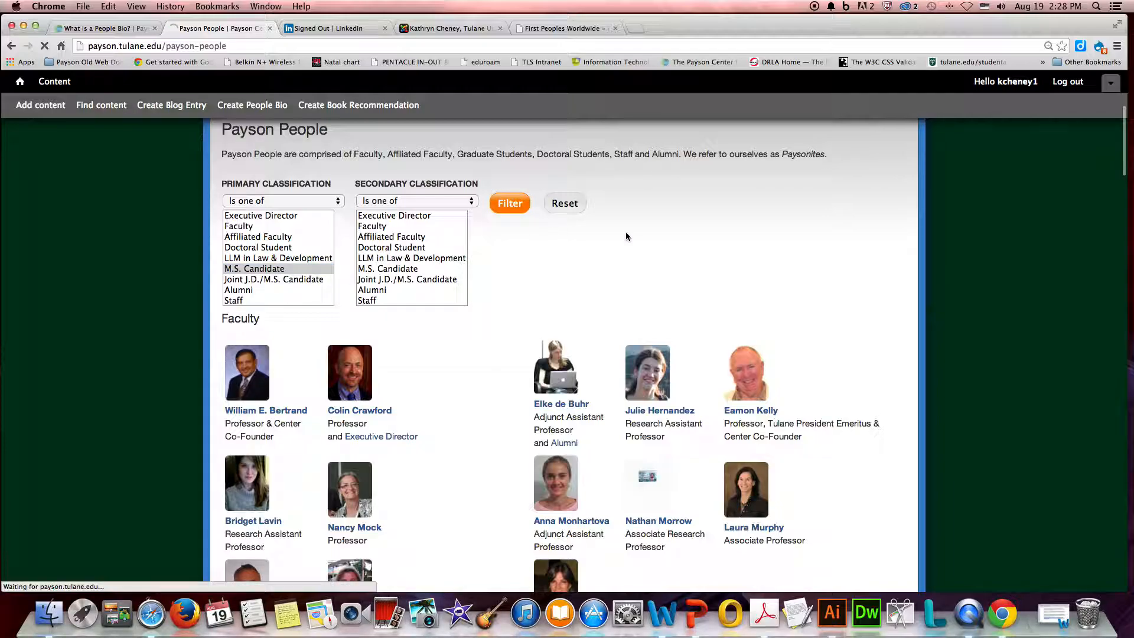
scroll(674, 307, "down", 6)
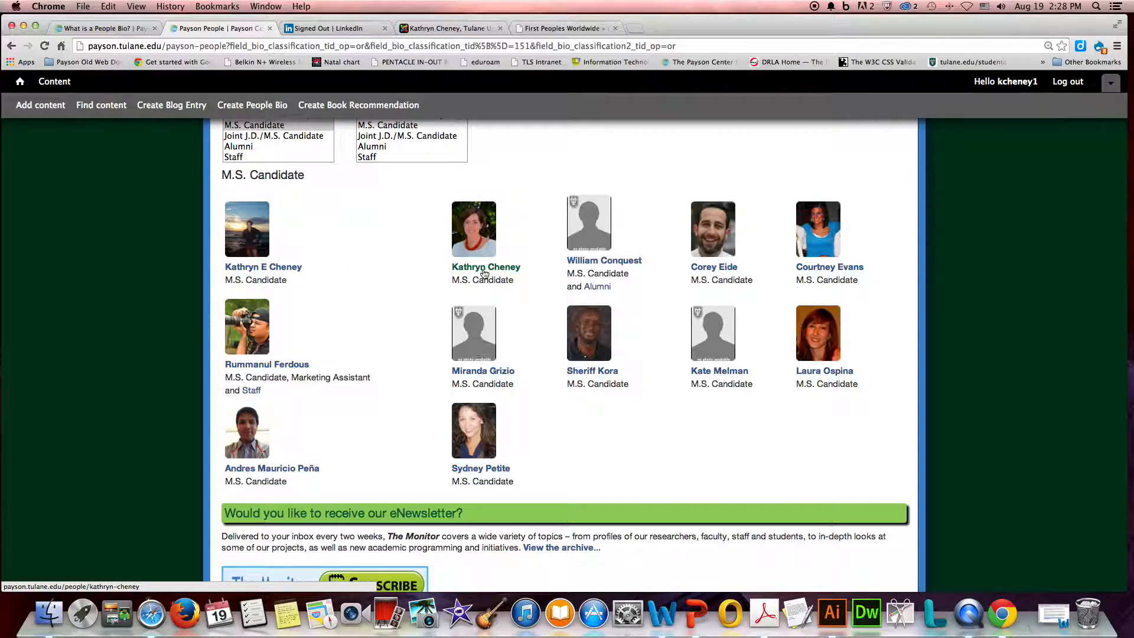
left_click(473, 269)
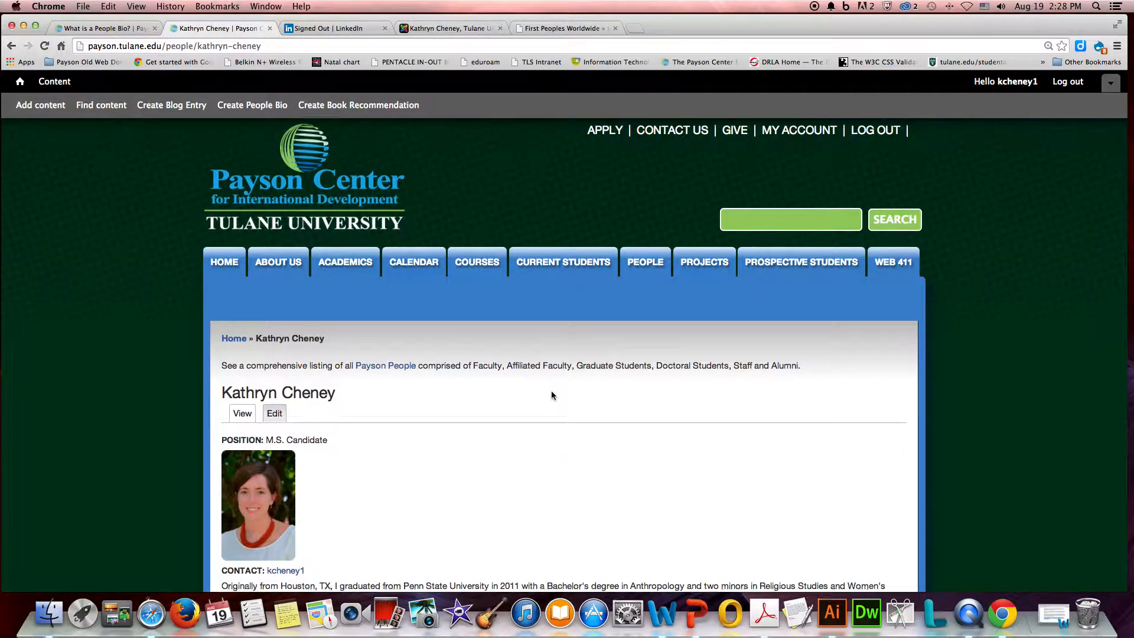
Step: Look over the bio's photo, contact and biography text, and open the bio for editing
scroll(551, 395, "down", 5)
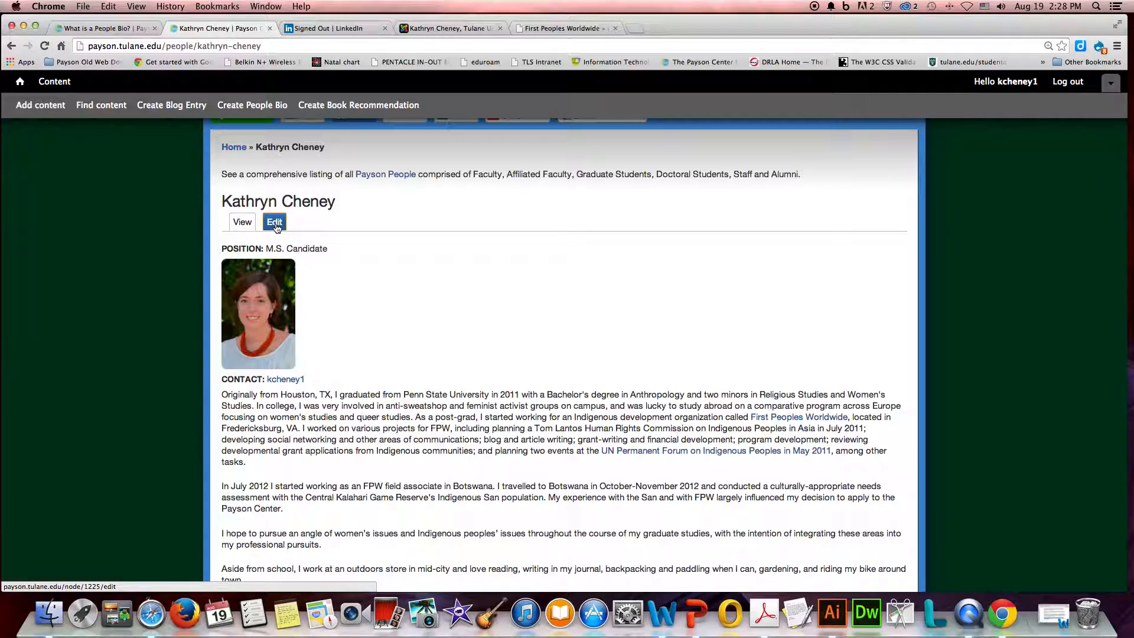
scroll(650, 234, "up", 2)
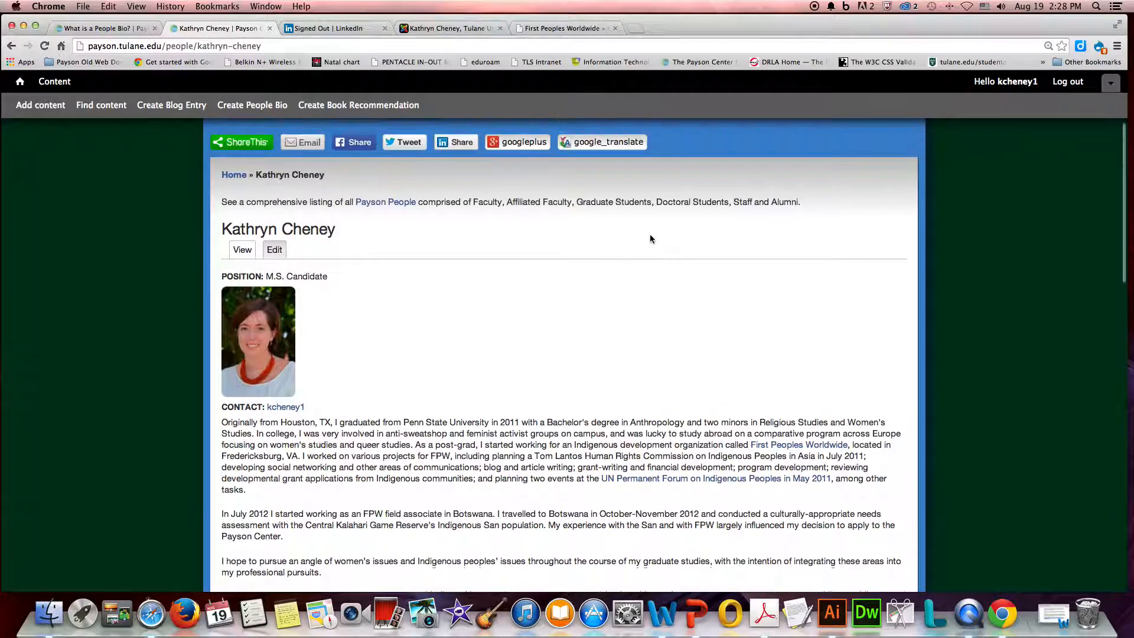
scroll(646, 248, "down", 3)
scroll(645, 265, "down", 4)
scroll(645, 266, "up", 4)
scroll(646, 265, "up", 1)
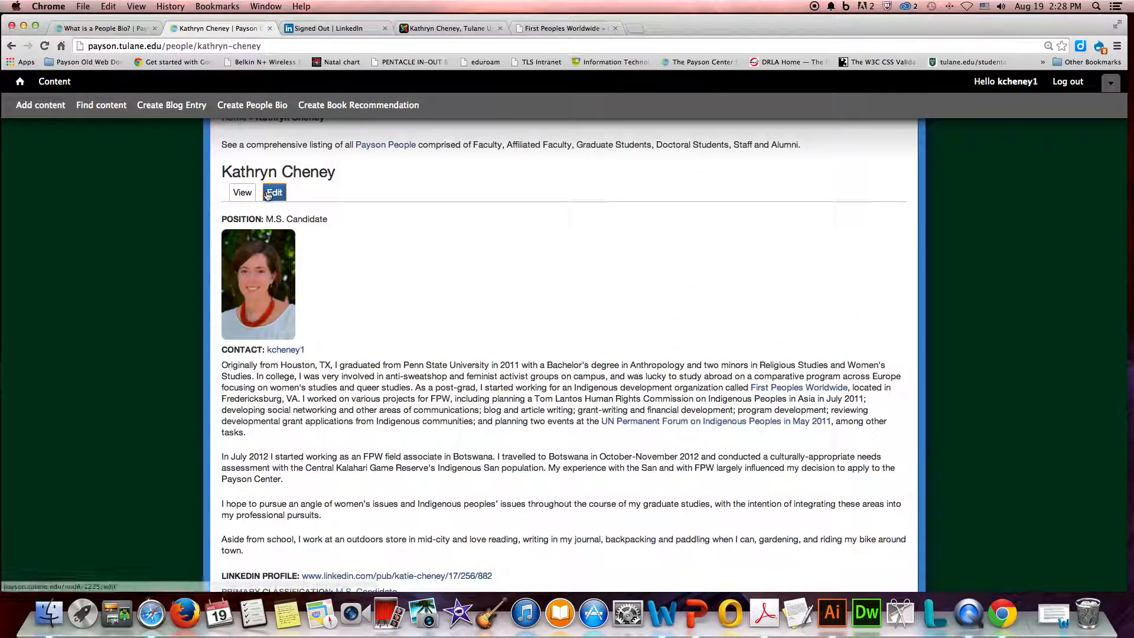
scroll(239, 265, "up", 2)
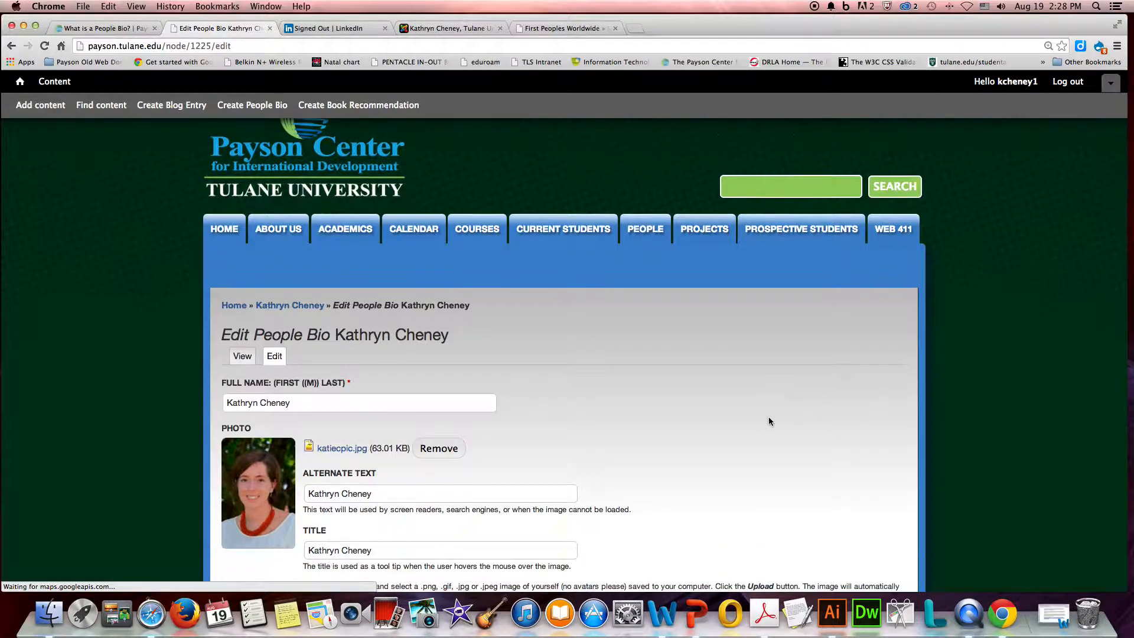
Step: Delete all the example text, including the bracketed instructions, from the bio's Academic Experience field
scroll(768, 417, "down", 6)
scroll(769, 421, "down", 15)
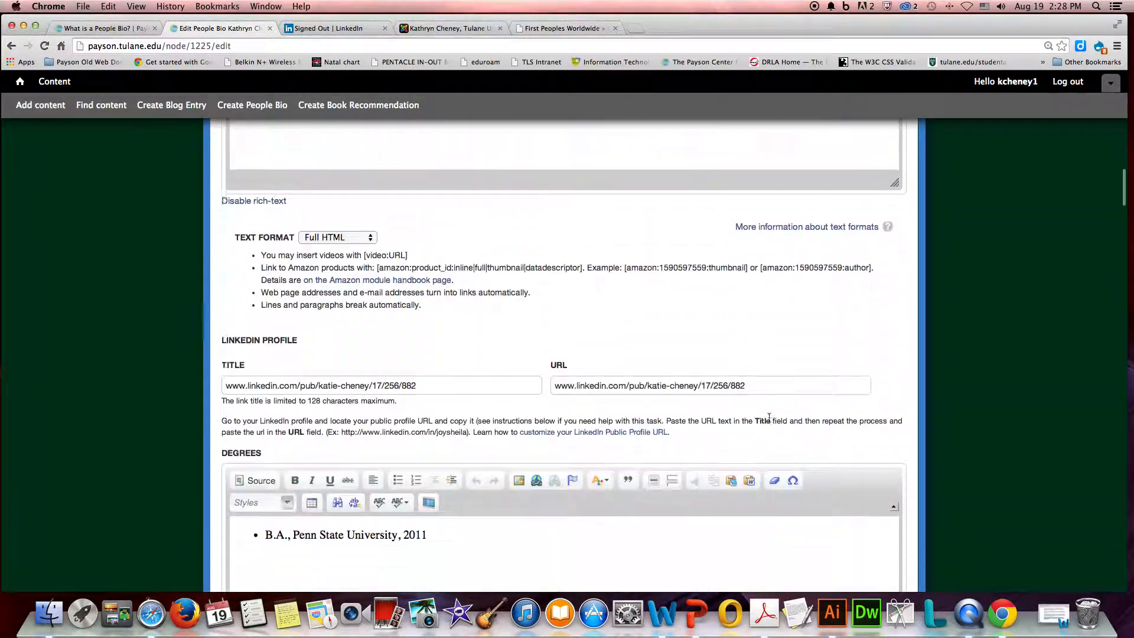
scroll(769, 418, "down", 15)
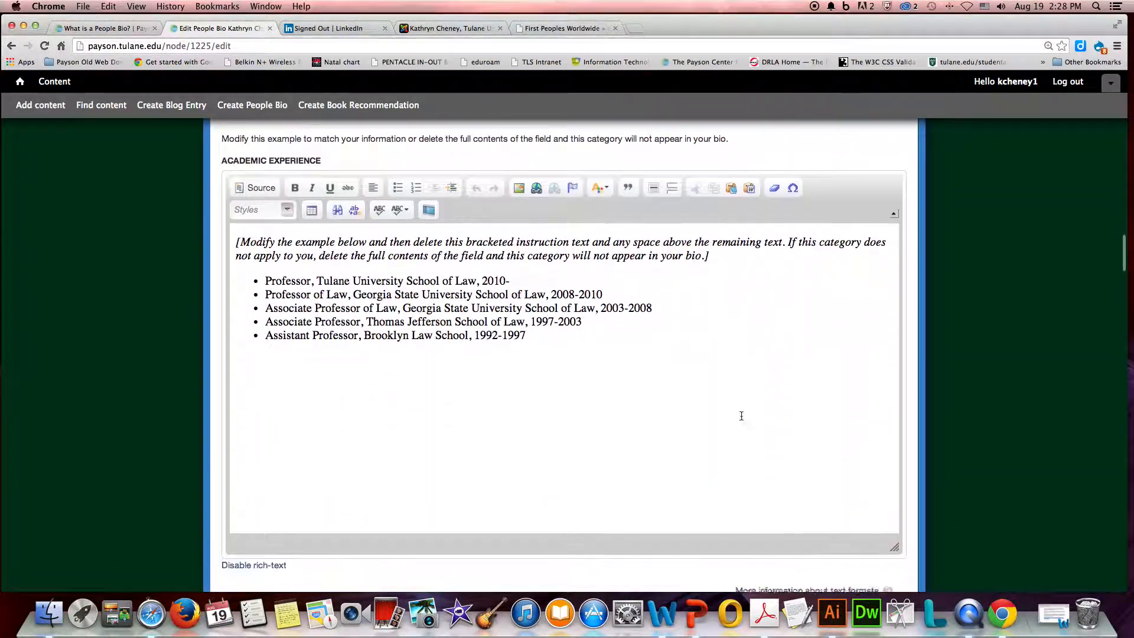
left_click_drag(541, 328, 122, 169)
key("BackSpace")
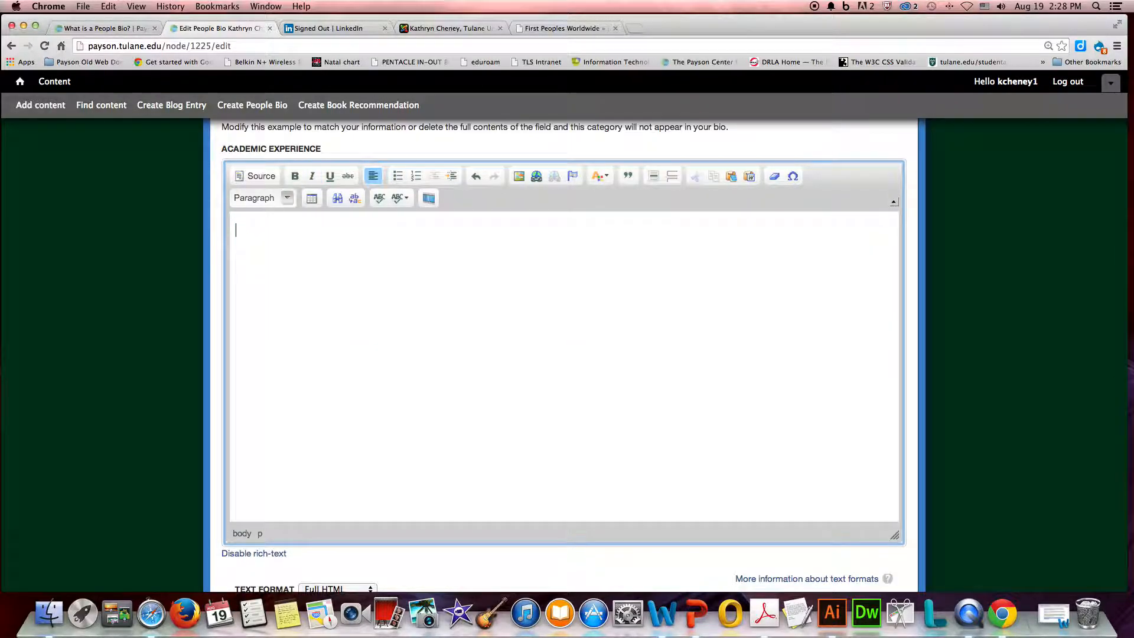
Step: Delete the example publications and their instructions from the bio's Selected Publications field
scroll(494, 357, "down", 15)
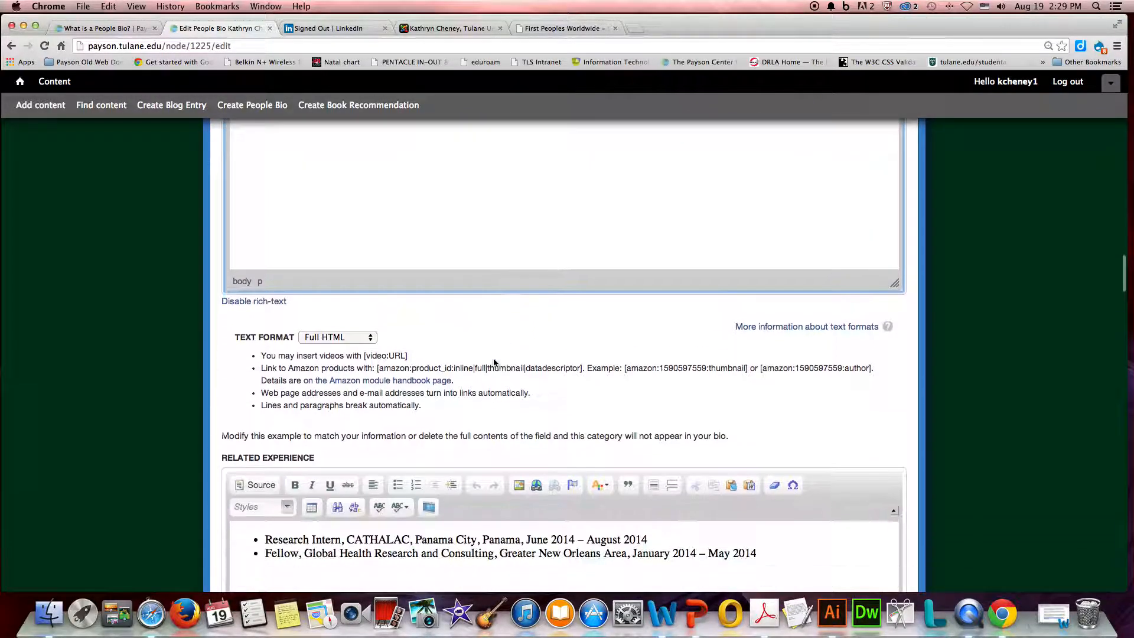
scroll(494, 359, "down", 8)
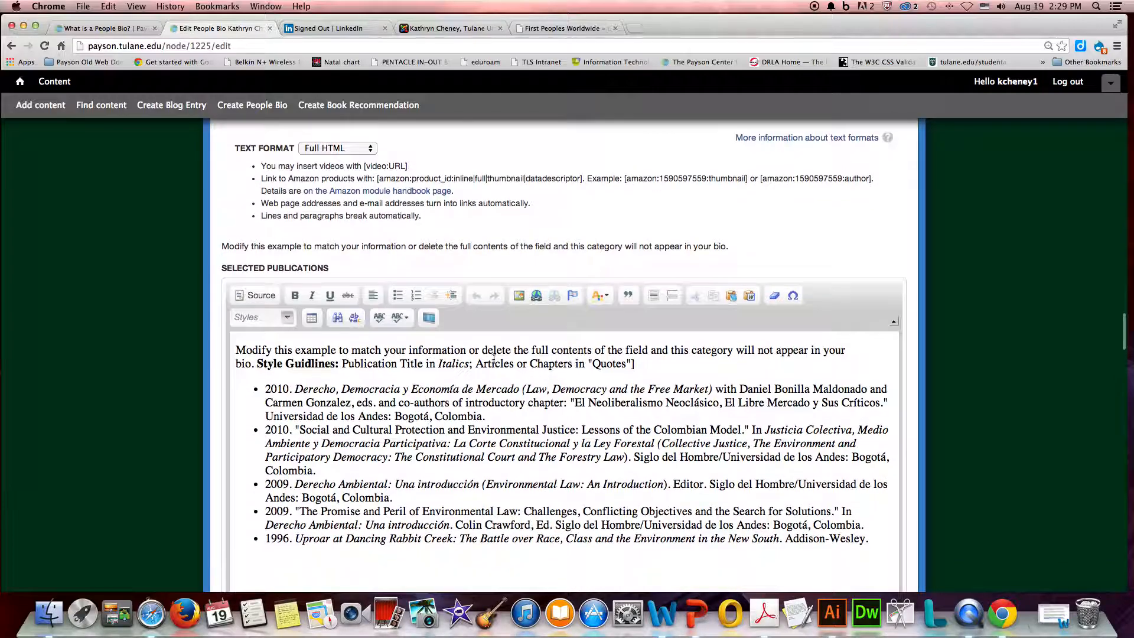
left_click_drag(863, 367, 2, 87)
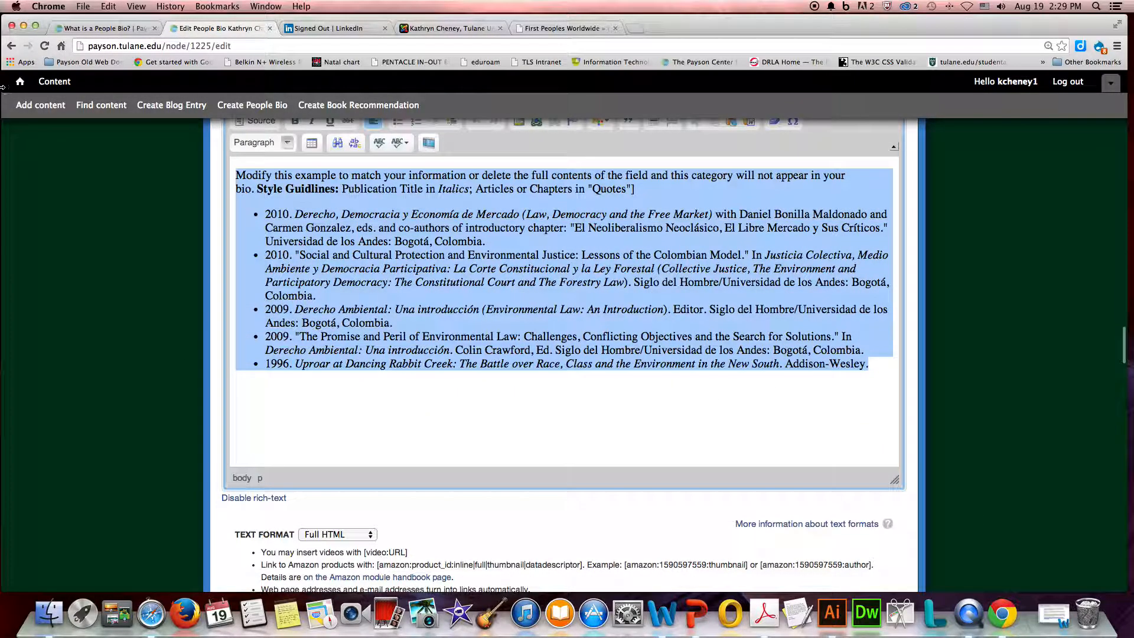
key("BackSpace")
Step: Save the edited People Bio
scroll(377, 425, "down", 15)
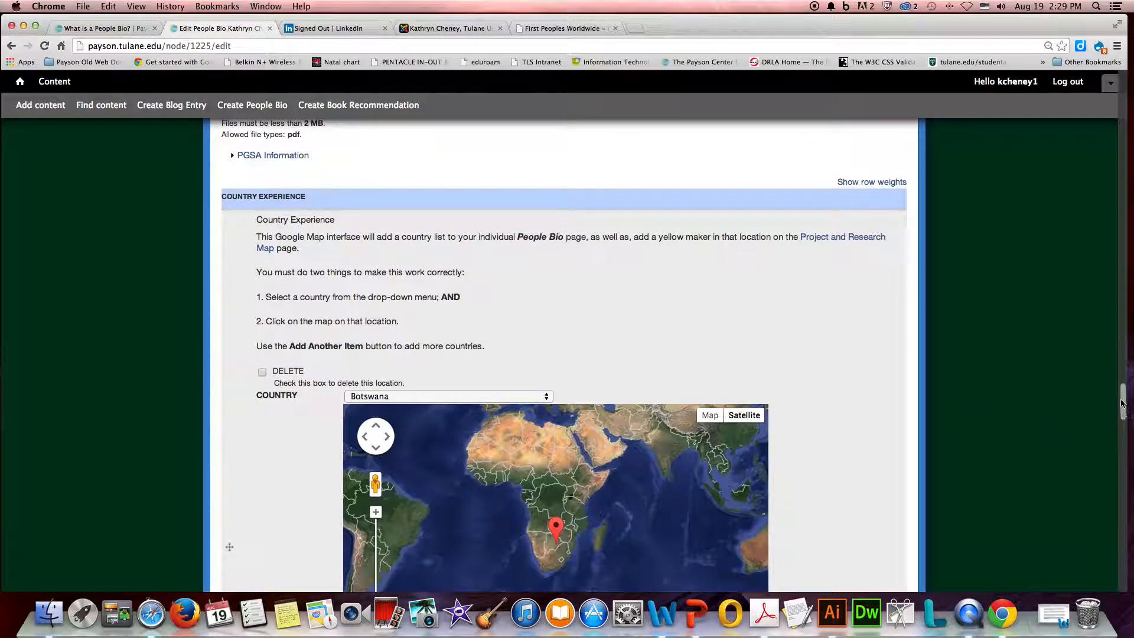
scroll(1117, 461, "down", 15)
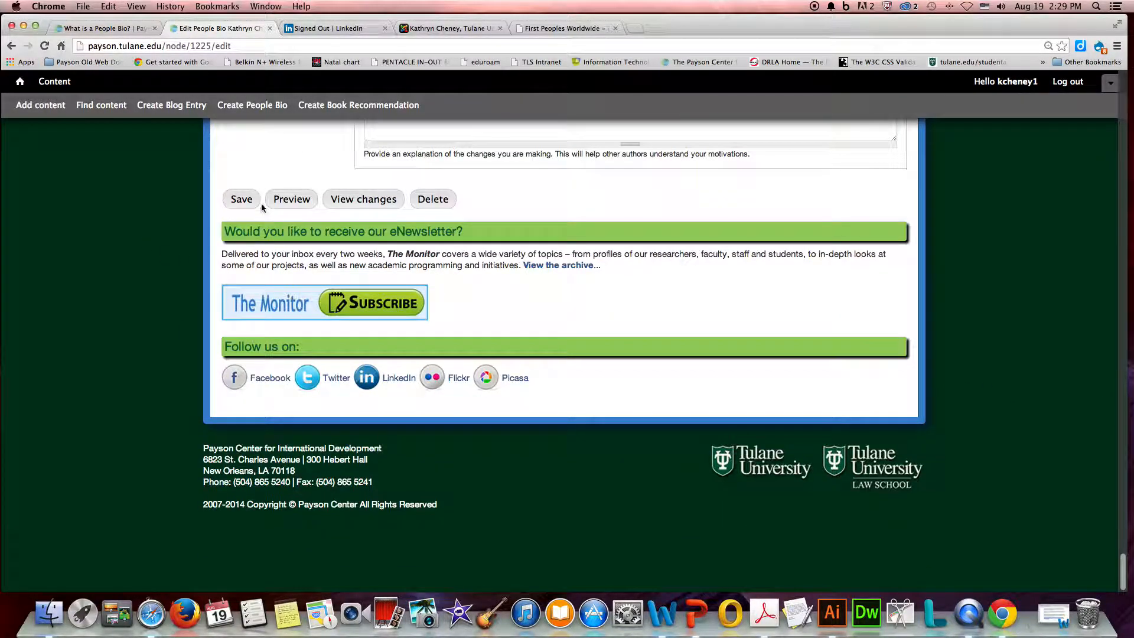
left_click(243, 200)
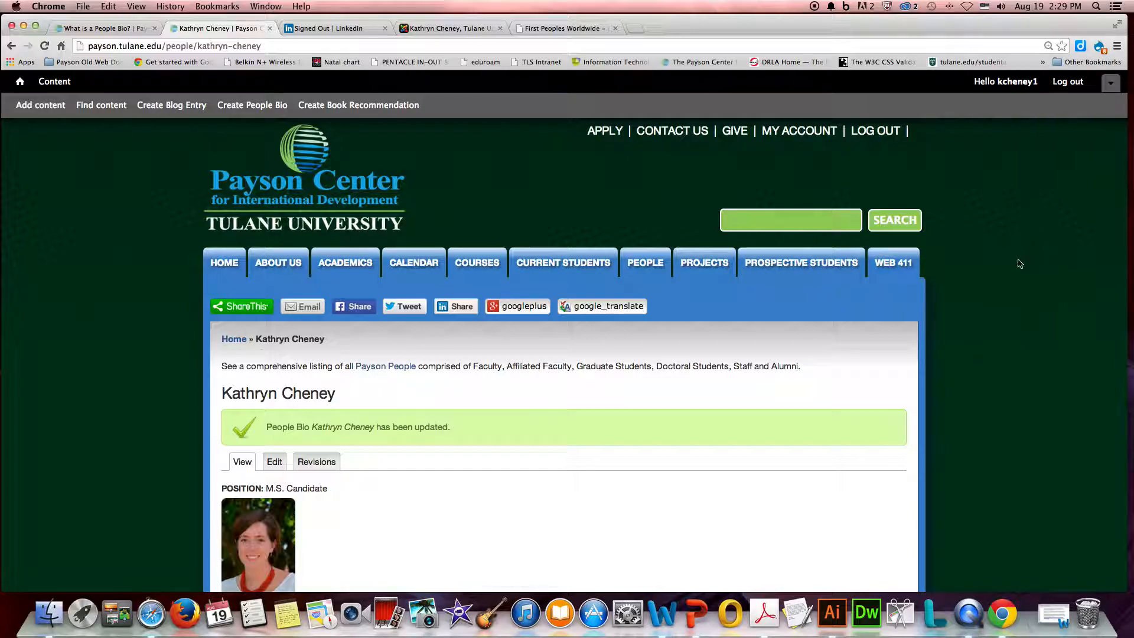
Step: Review the updated bio from its testimonial and degrees through related experience, specializations and country experience
scroll(1020, 264, "down", 10)
scroll(1020, 263, "down", 5)
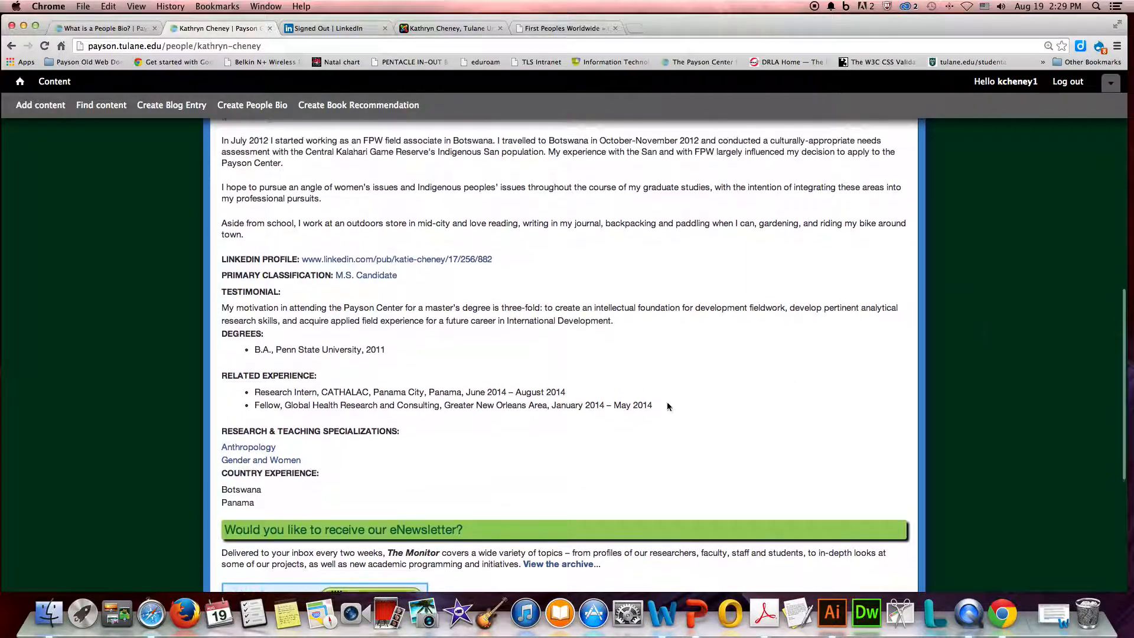
scroll(340, 453, "up", 1)
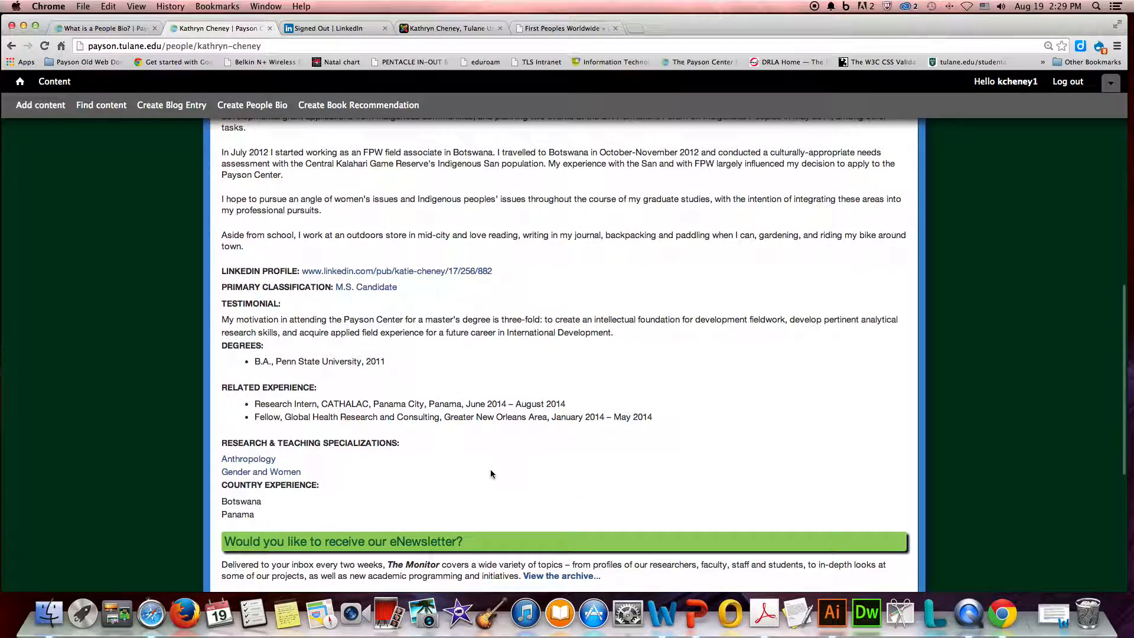
scroll(490, 471, "up", 5)
scroll(490, 469, "up", 10)
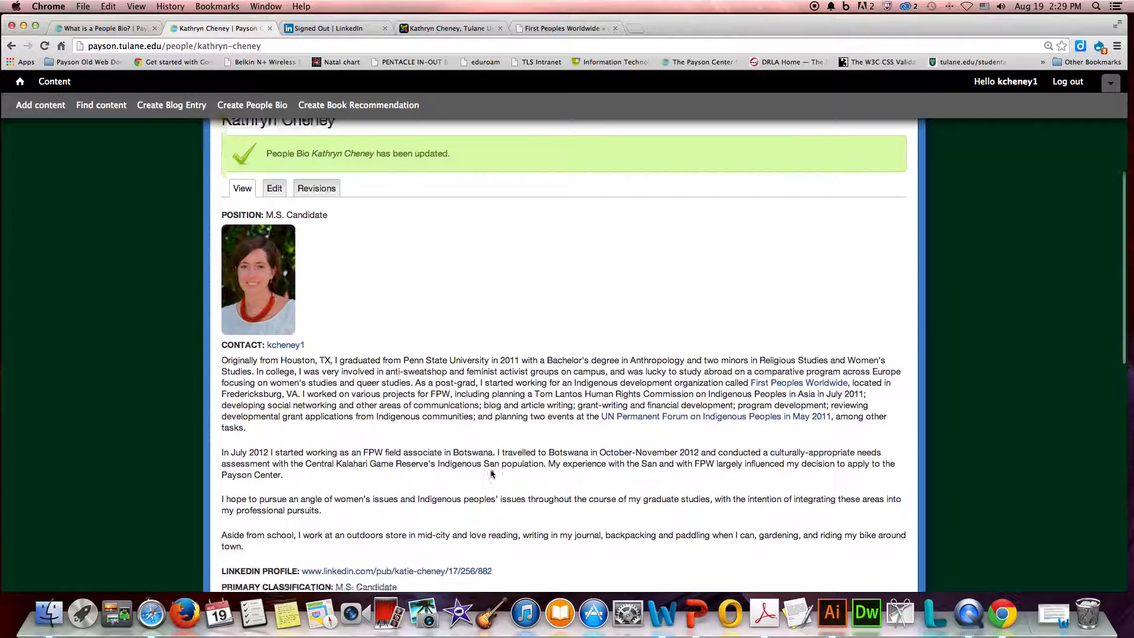
Step: Open the site's Prospective Students page and find its Testimonials block
left_click(895, 244)
mouse_move(817, 247)
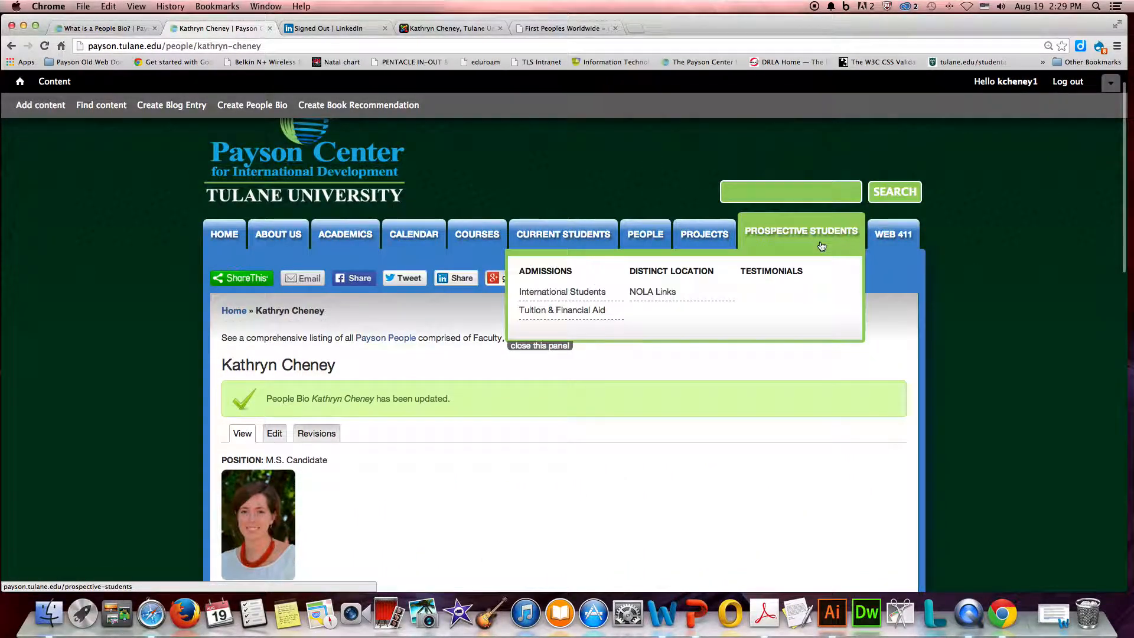
left_click(785, 239)
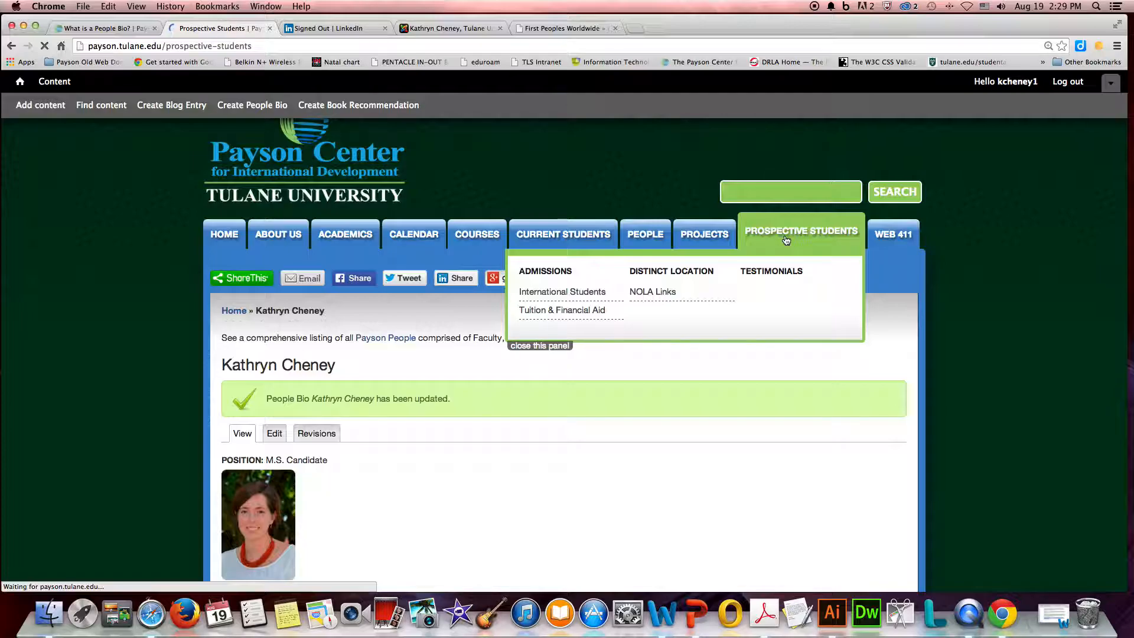
scroll(1004, 412, "down", 5)
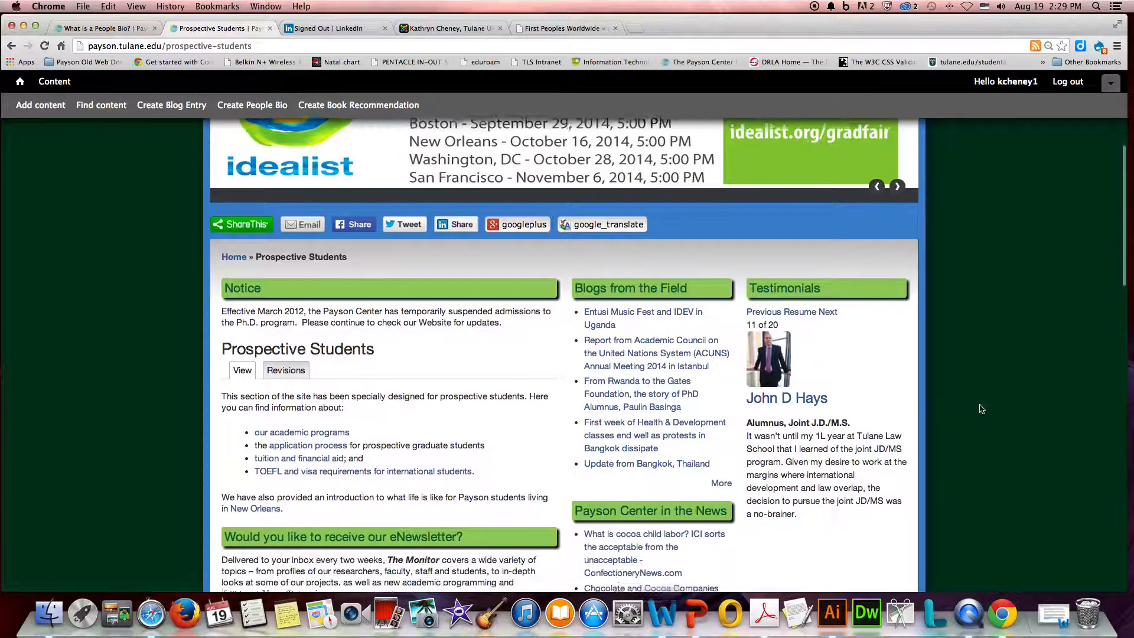
Step: Advance through several entries of the rotating Testimonials block on the Prospective Students page
left_click(828, 309)
left_click(827, 308)
left_click(828, 307)
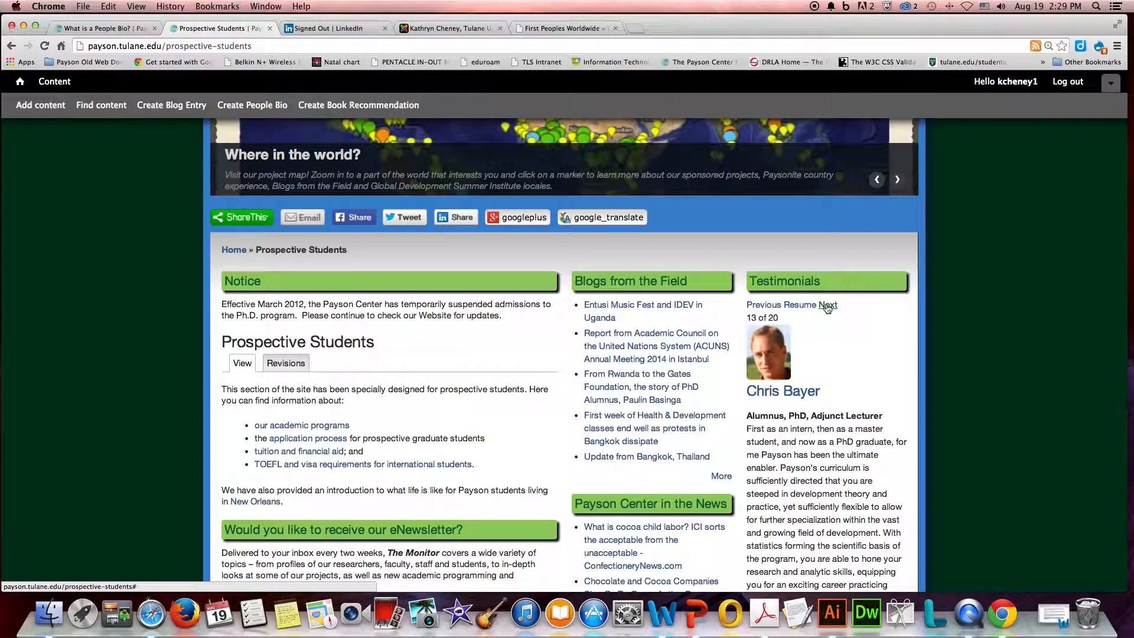
left_click(827, 306)
scroll(855, 380, "down", 1)
scroll(855, 380, "up", 5)
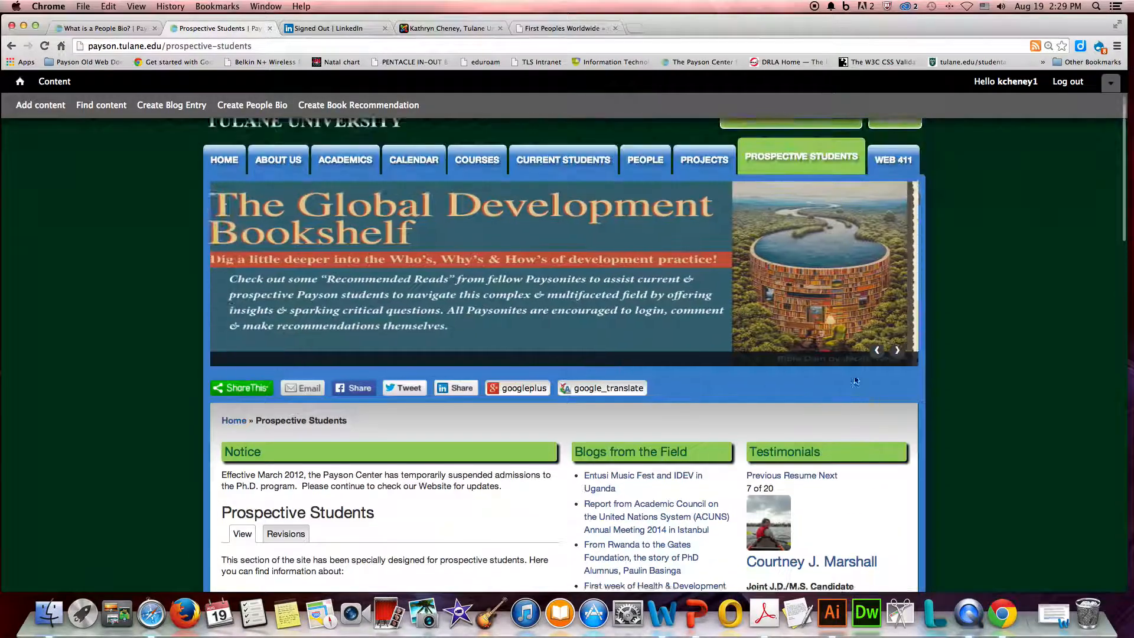
Step: Open the full Testimonials page under Prospective Students and review the listed people's photos, classifications and testimonial texts
mouse_move(848, 223)
left_click(781, 261)
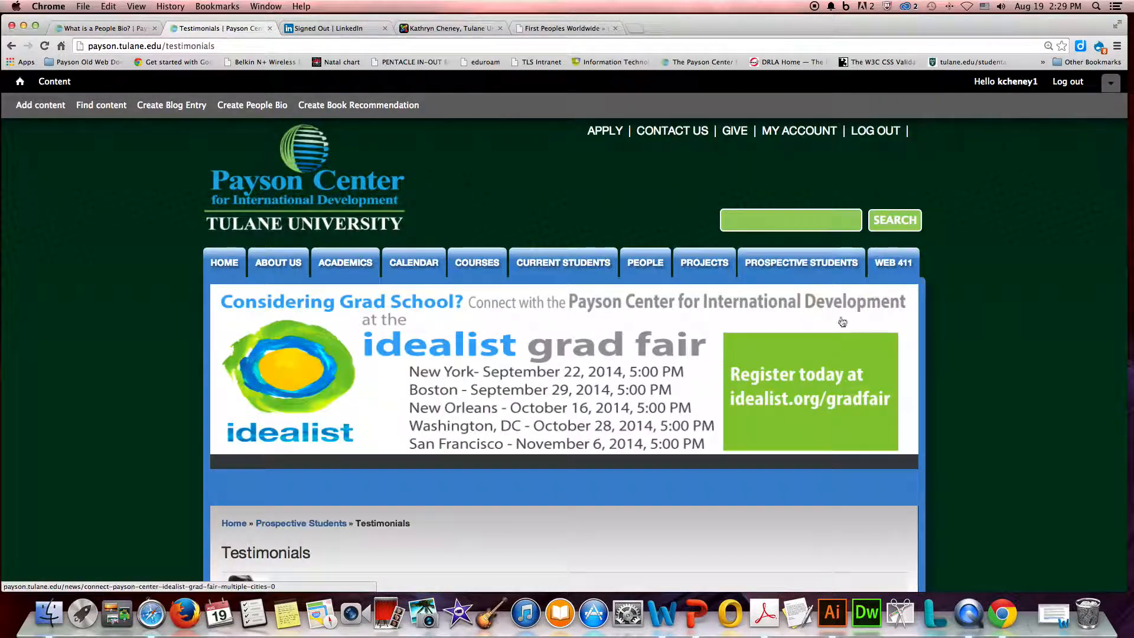
scroll(985, 412, "down", 5)
scroll(985, 412, "down", 7)
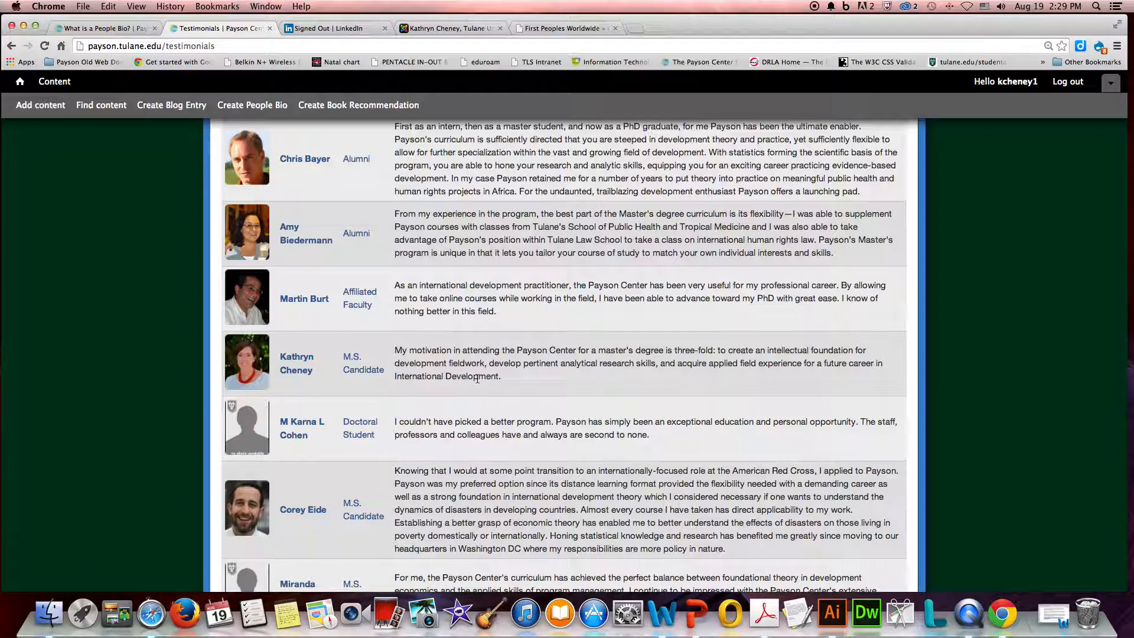
scroll(477, 378, "down", 3)
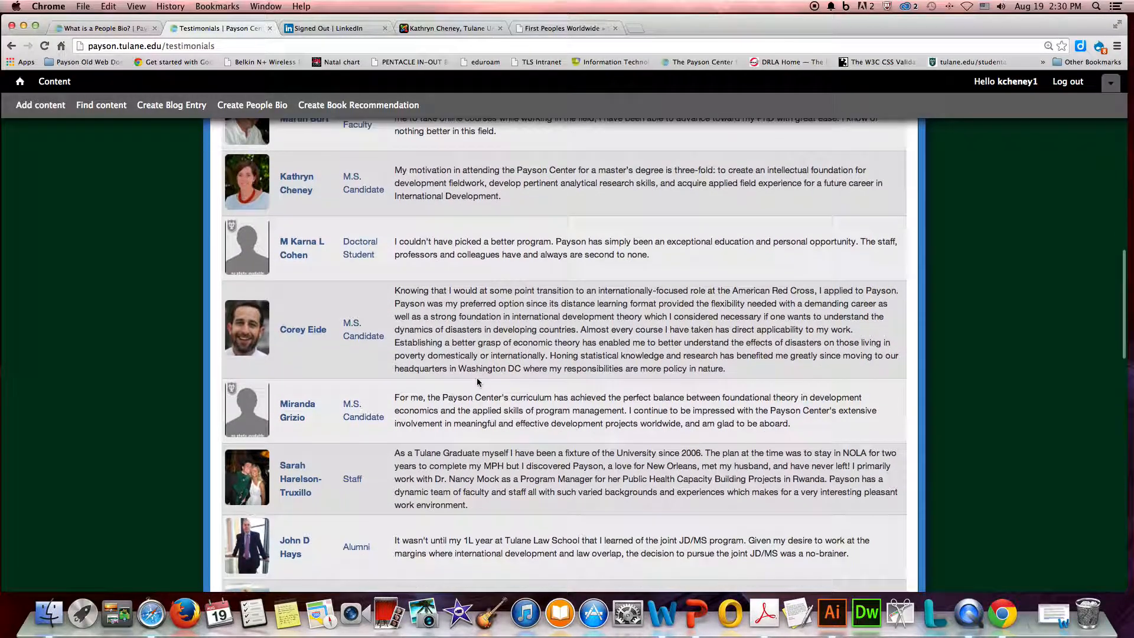
scroll(477, 381, "down", 5)
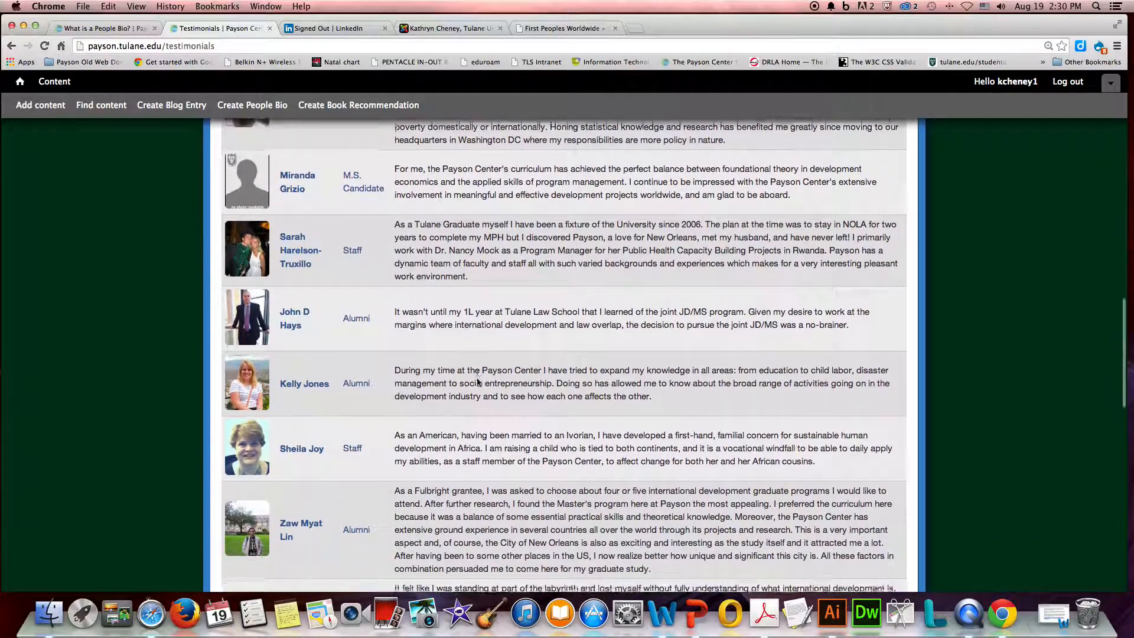
scroll(477, 379, "up", 15)
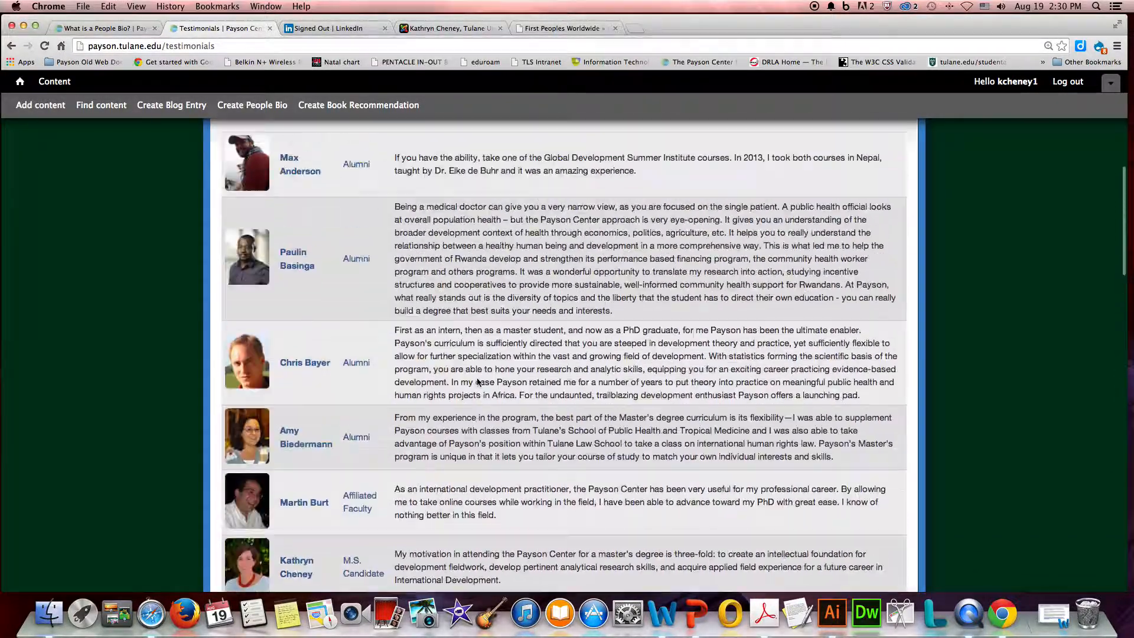
scroll(477, 383, "up", 2)
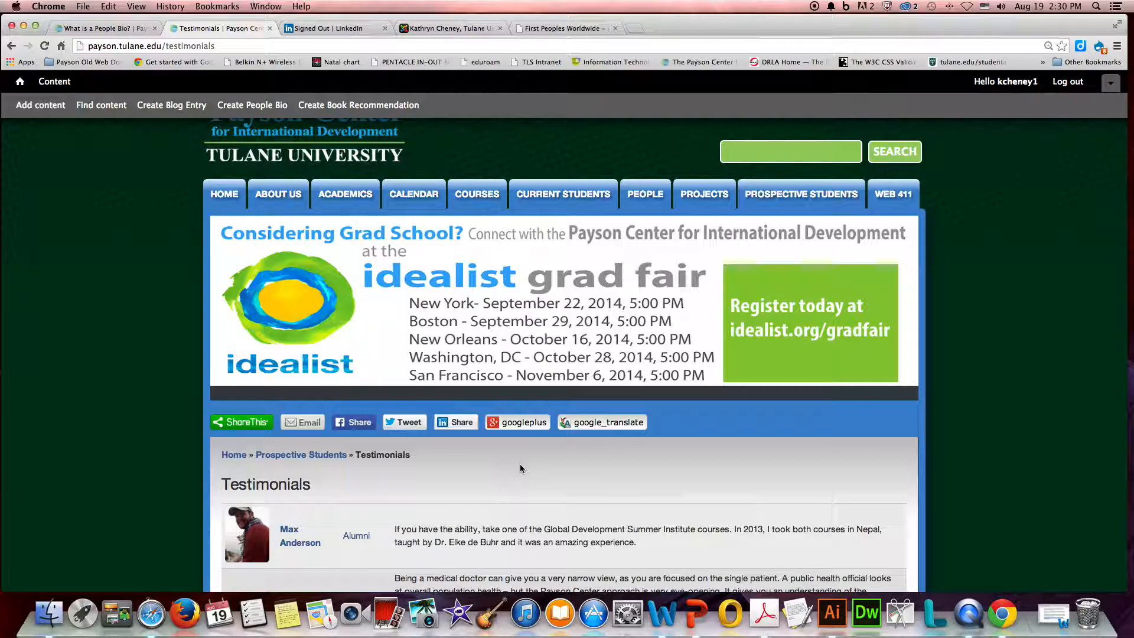
scroll(520, 468, "down", 5)
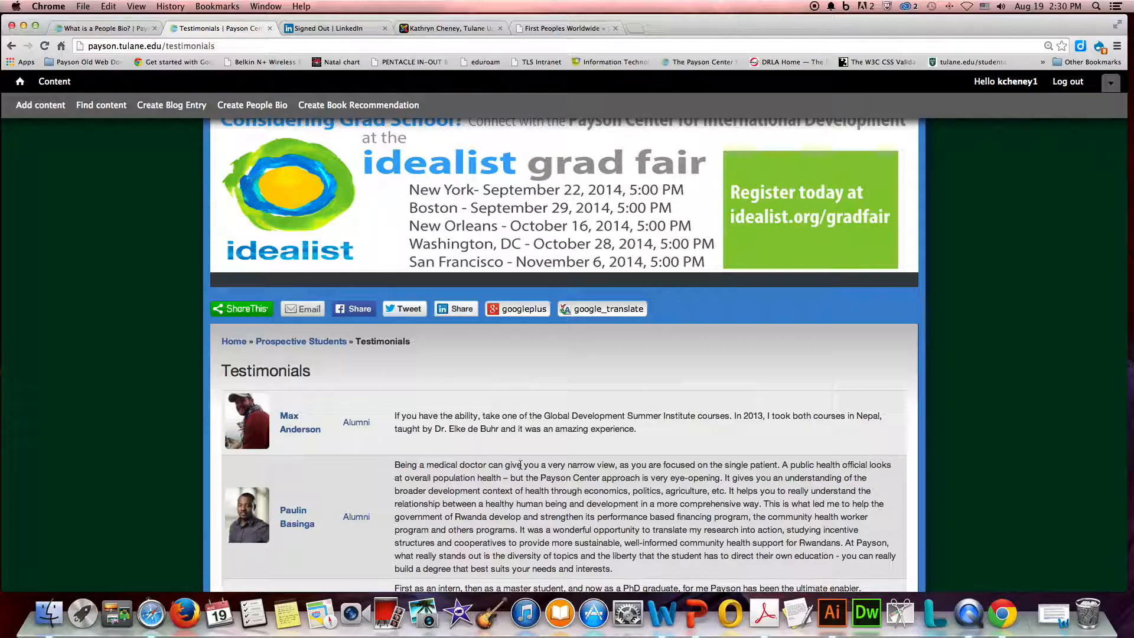
scroll(520, 464, "up", 8)
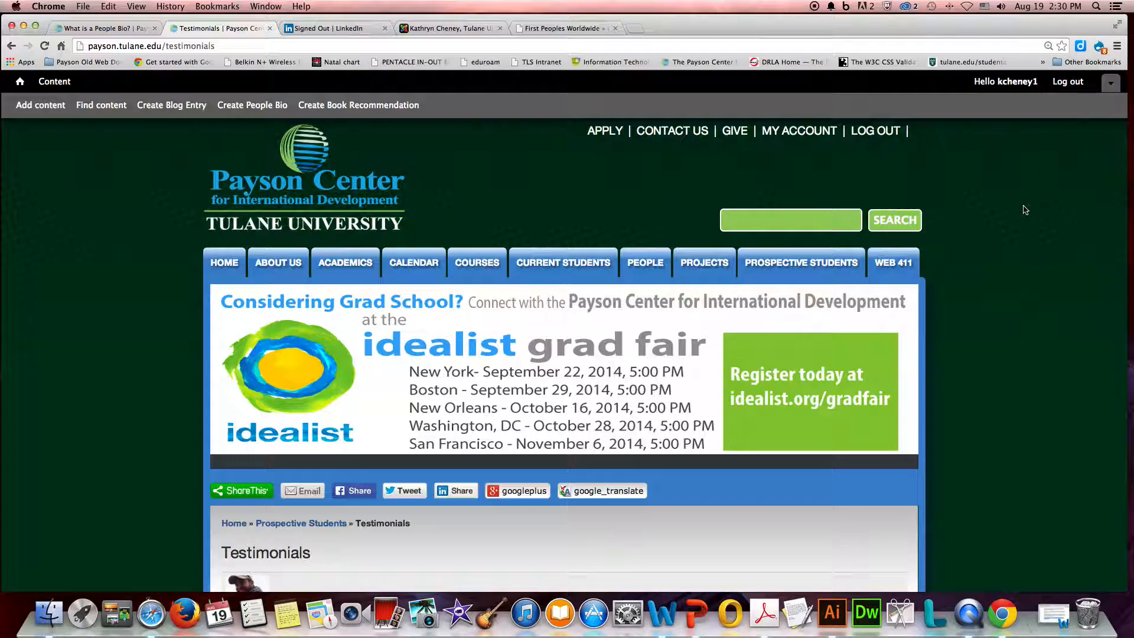
left_click(977, 619)
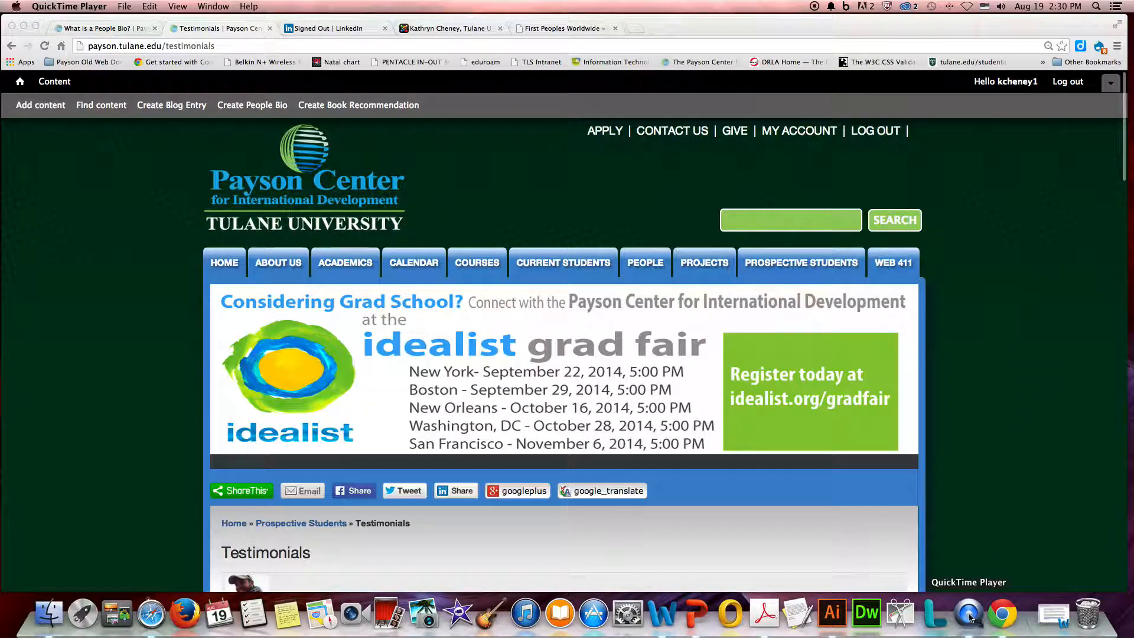
right_click(969, 619)
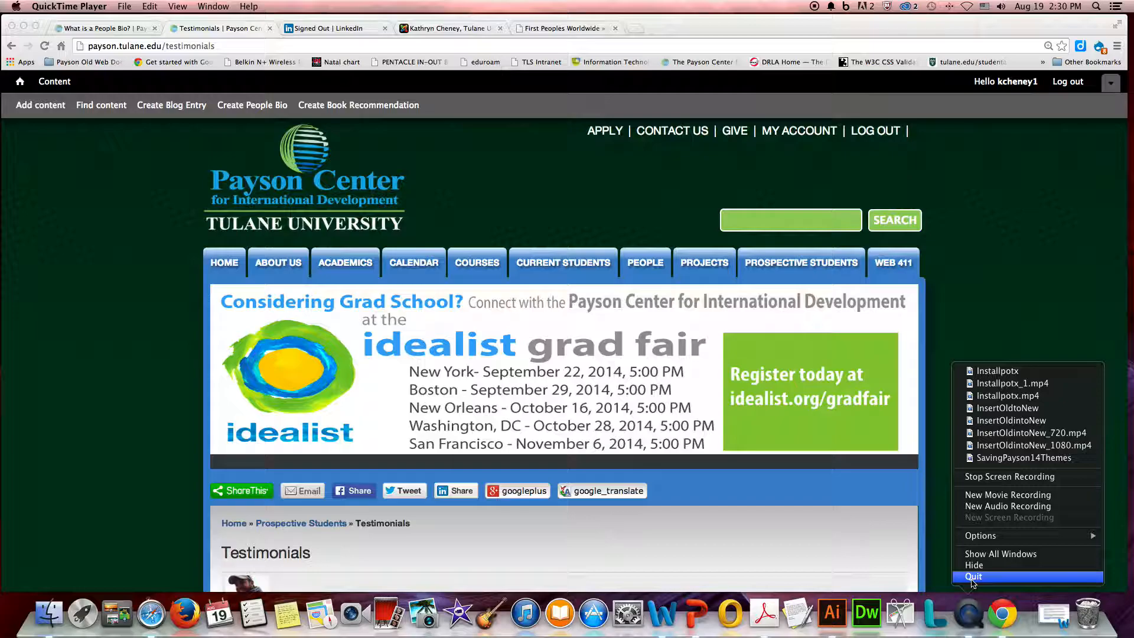